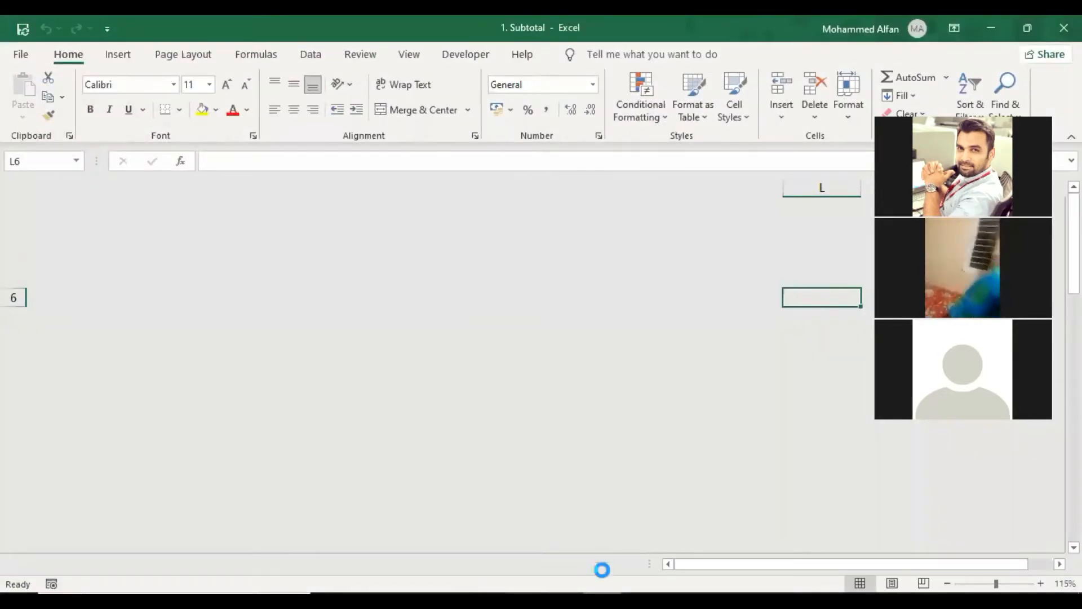
# Show the Dashborad sheet of the interactive dashboard workbook and set the ribbon to auto-hide
pyautogui.click(258, 563)
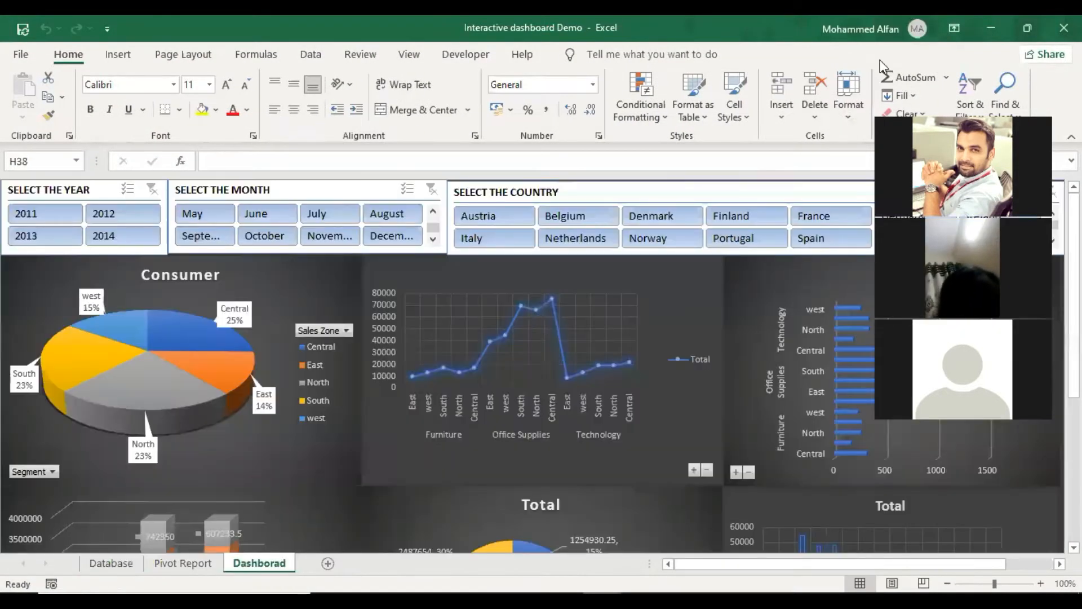
pyautogui.click(971, 28)
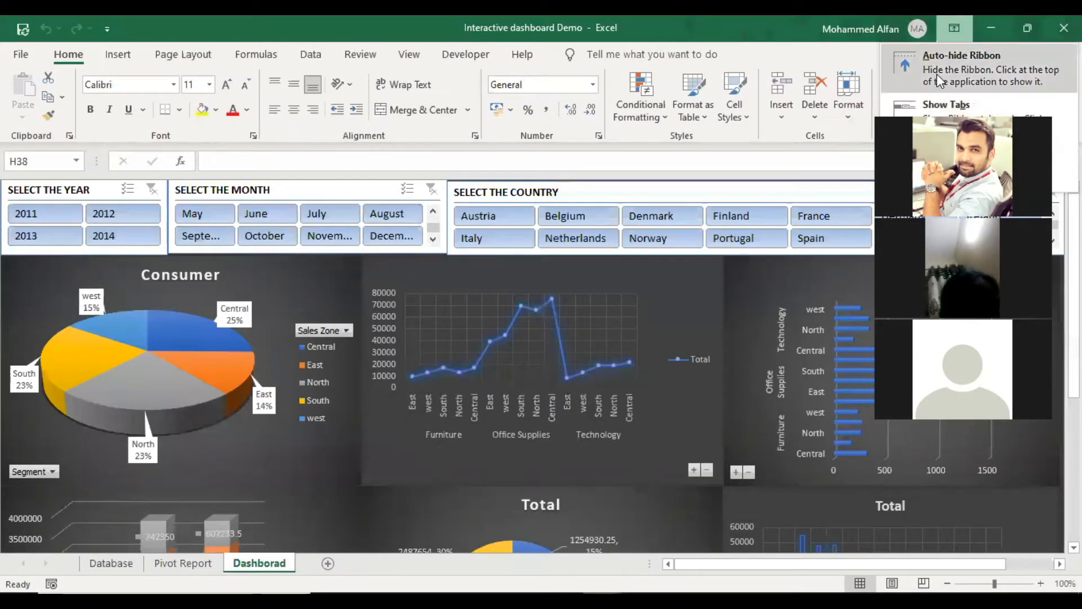
pyautogui.click(937, 71)
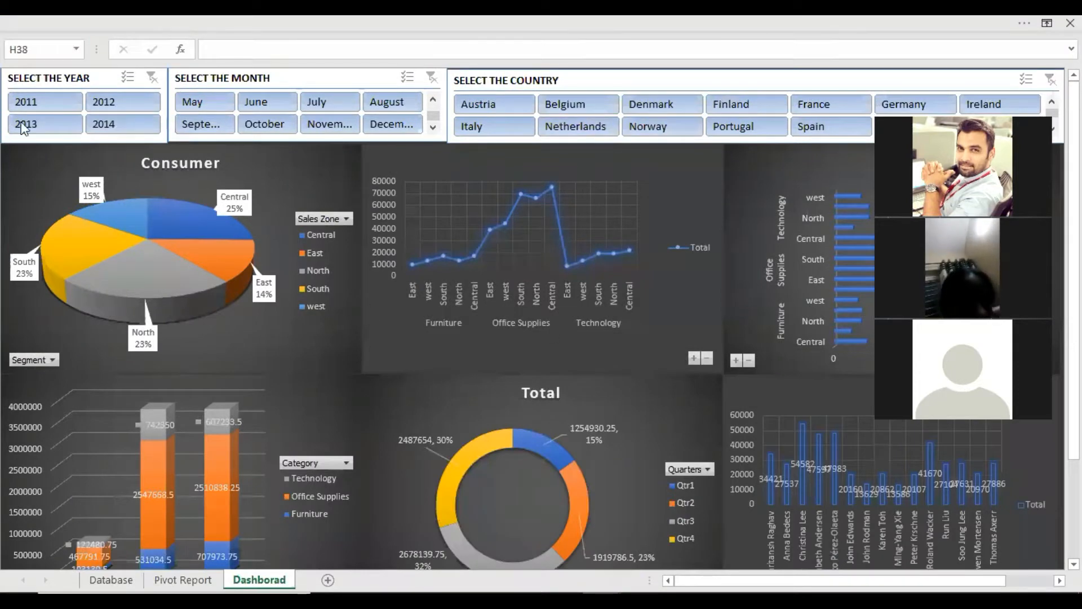
# Filter the dashboard by year, switching from 2011 to 2014 and ending on 2013
pyautogui.click(36, 102)
pyautogui.click(123, 123)
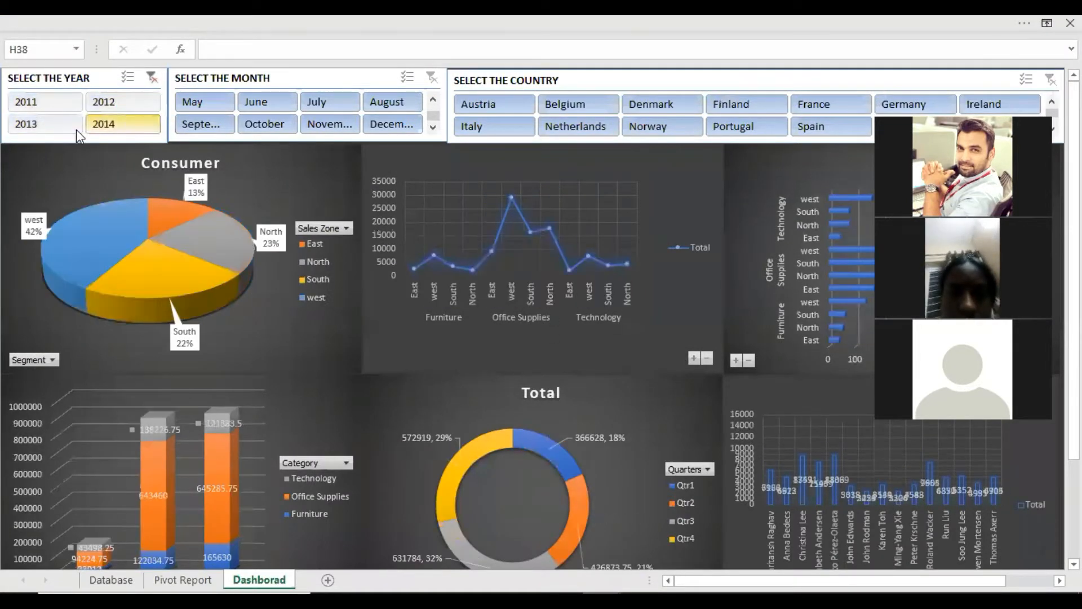
pyautogui.click(76, 127)
# Filter the dashboard by month, going through May, June, July and August and ending on December
pyautogui.click(214, 105)
pyautogui.click(265, 102)
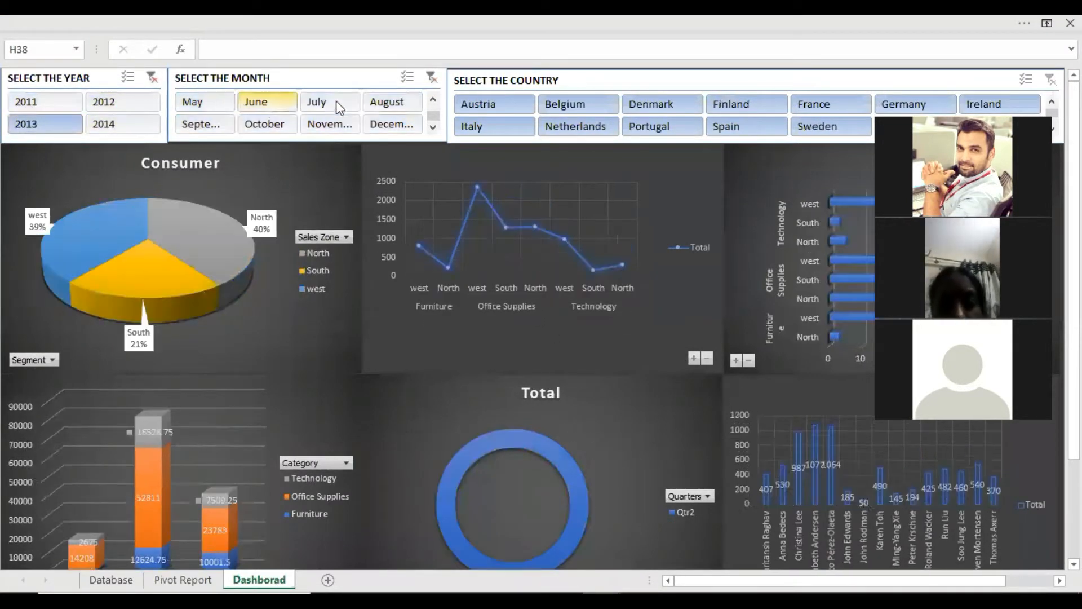
pyautogui.click(336, 101)
pyautogui.click(398, 105)
pyautogui.click(397, 123)
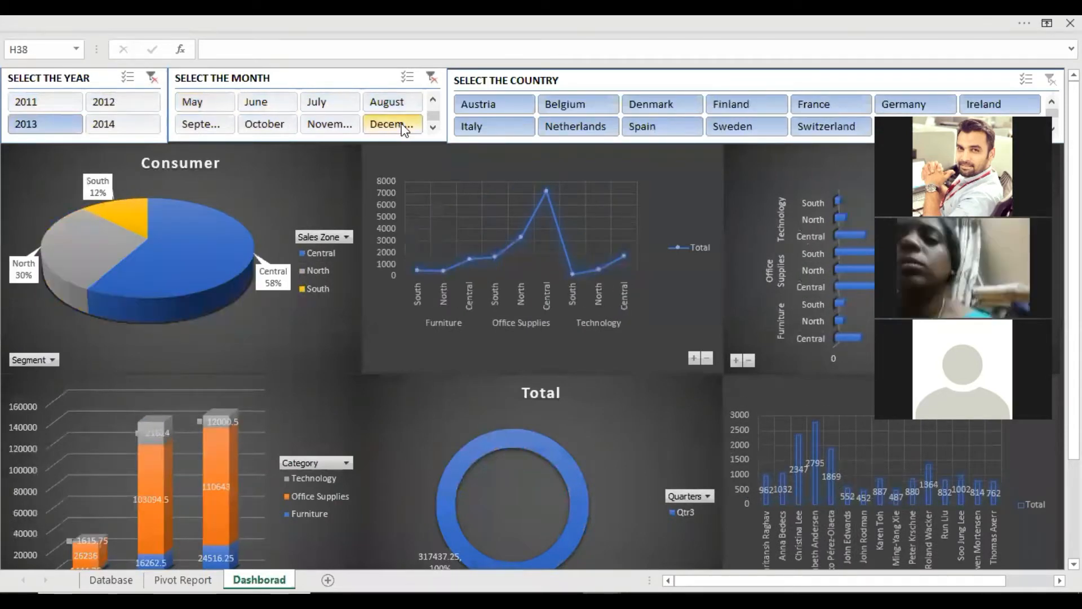
# Filter the dashboard by country, switching from Austria to Netherlands and ending on Spain
pyautogui.click(500, 103)
pyautogui.click(584, 127)
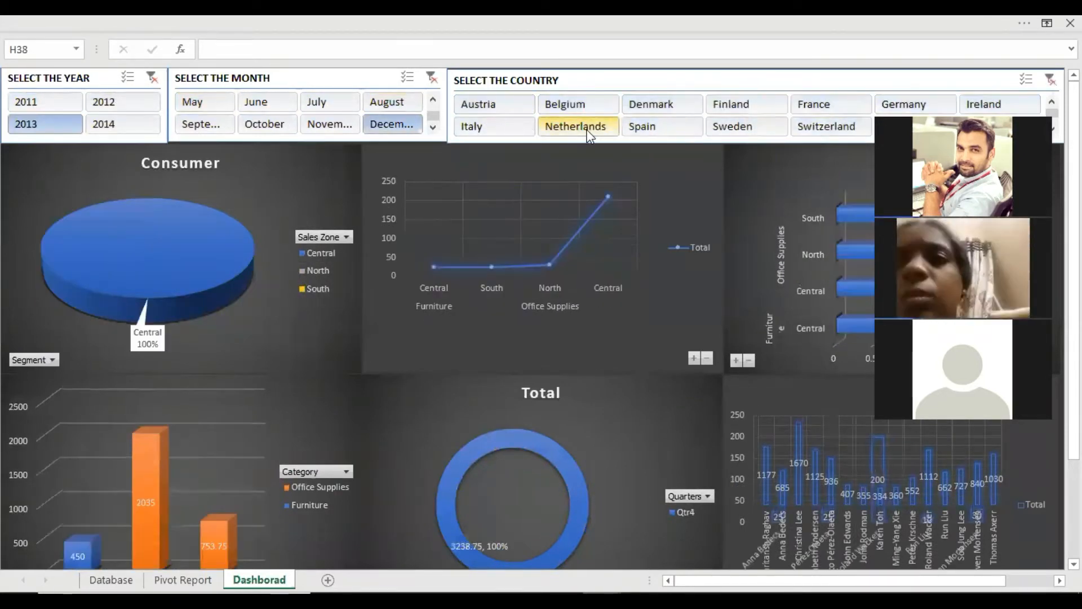
pyautogui.click(667, 133)
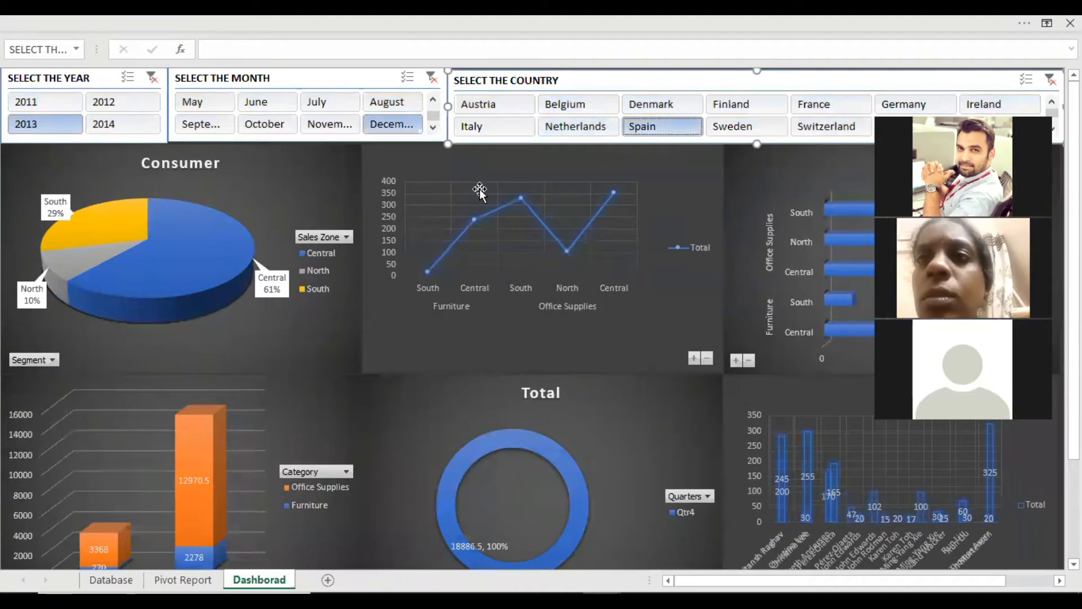
# Close the interactive dashboard workbook without saving the changes
pyautogui.click(1070, 22)
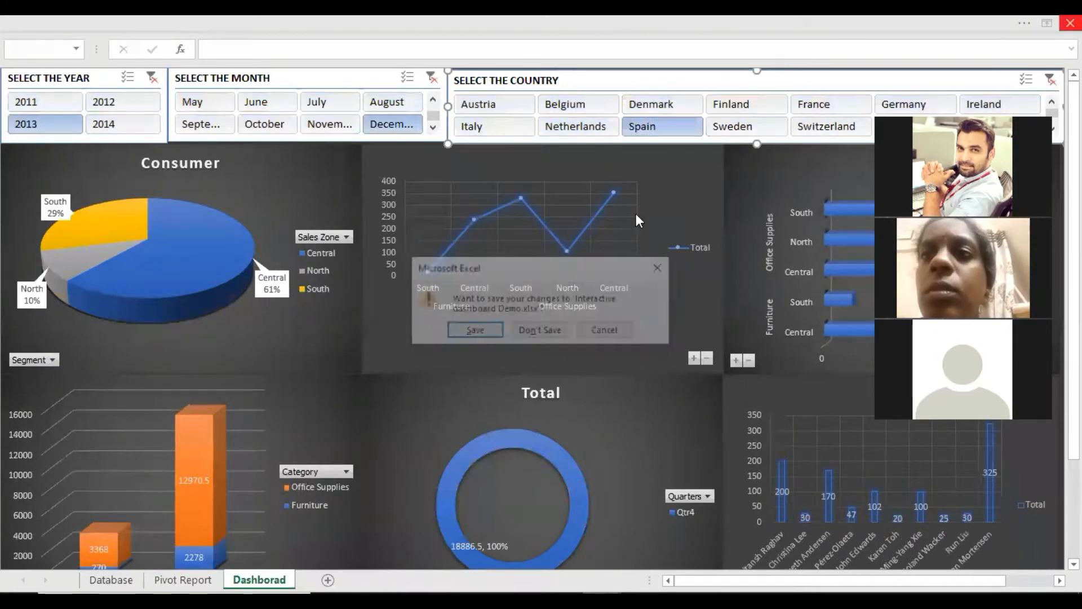
pyautogui.click(544, 336)
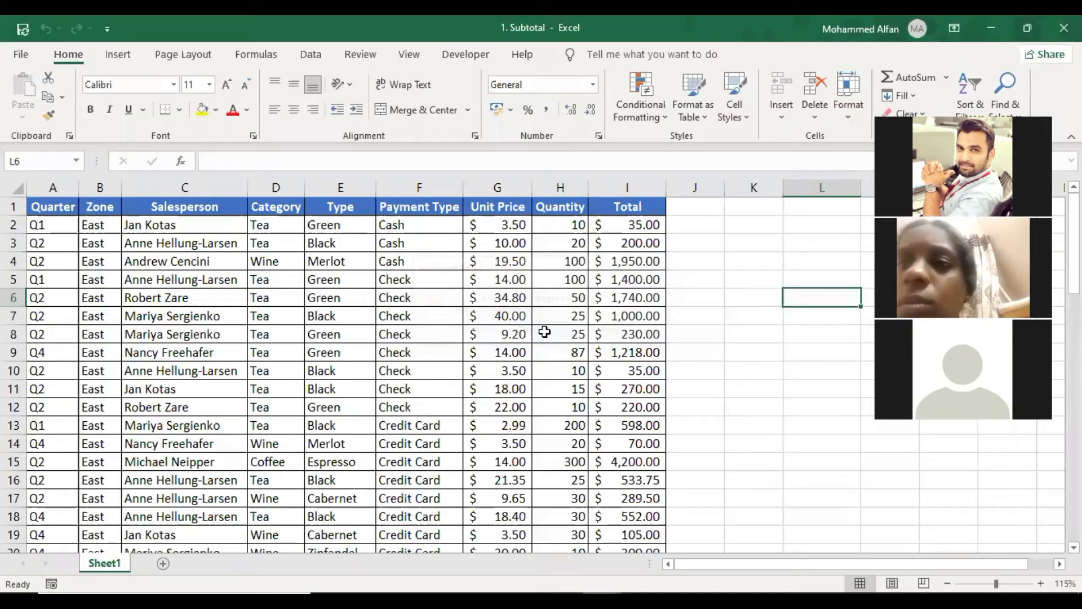
# Create a new blank workbook and bring back the full ribbon display
pyautogui.hotkey('ctrl', 'n')
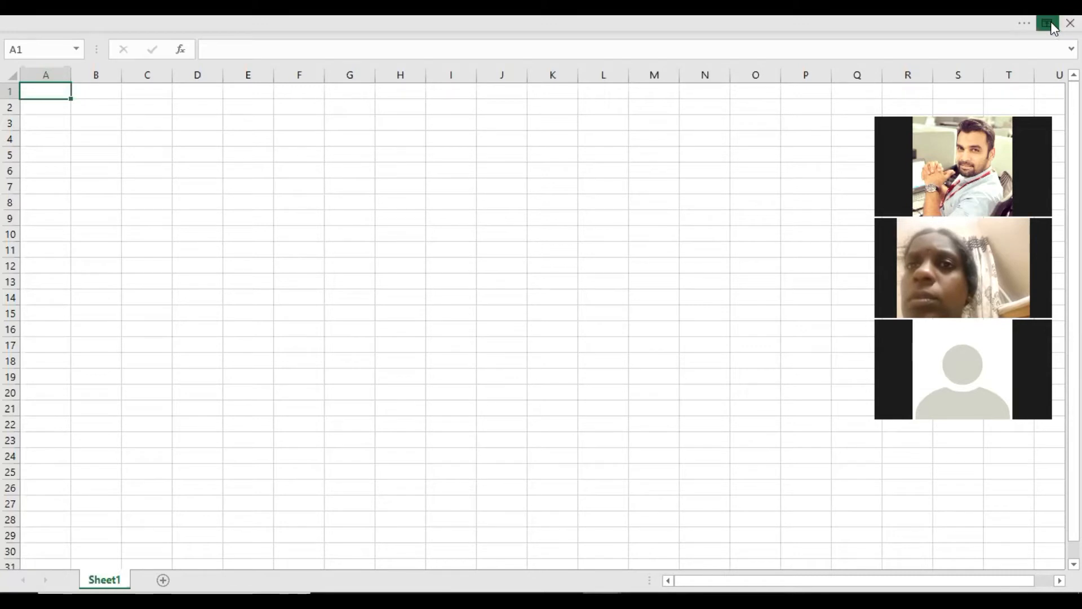
pyautogui.click(1050, 25)
pyautogui.click(984, 70)
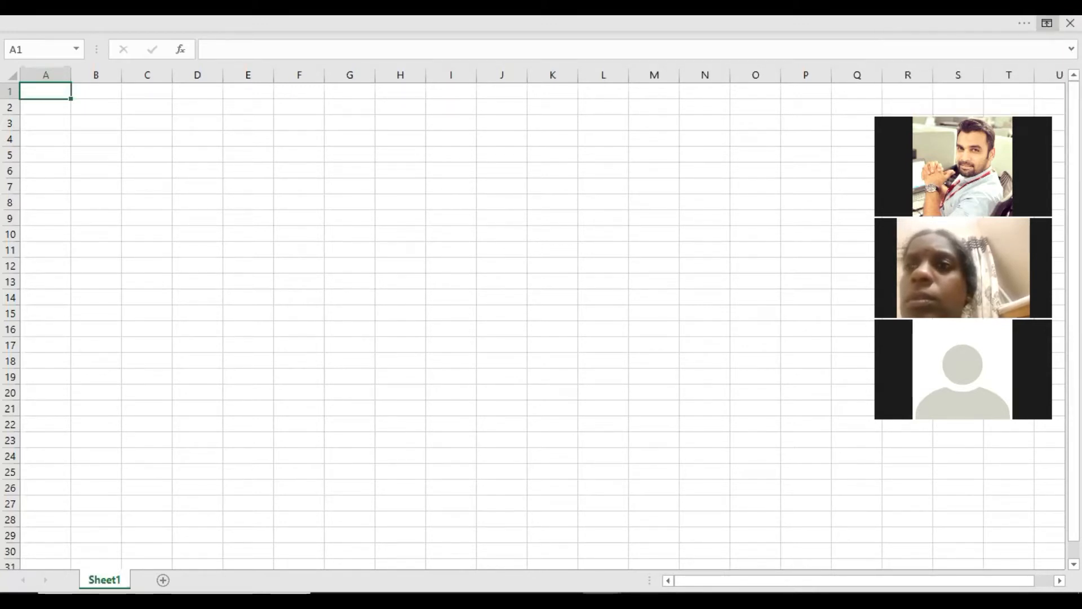
pyautogui.click(274, 295)
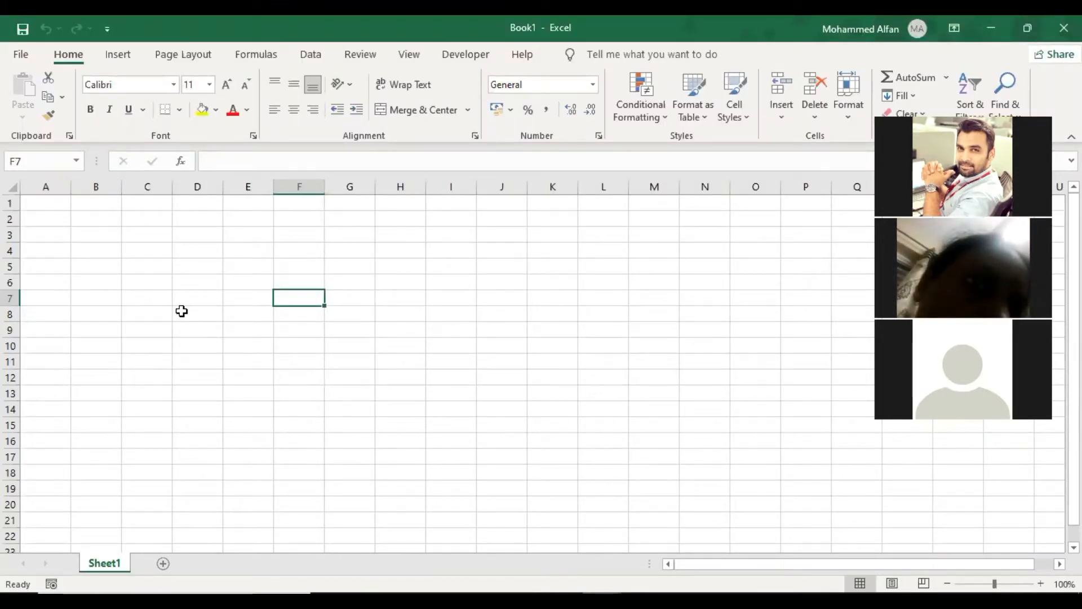
# Examine the AutoRecover save interval in the program's Save options, then leave the options without changing anything
pyautogui.click(17, 58)
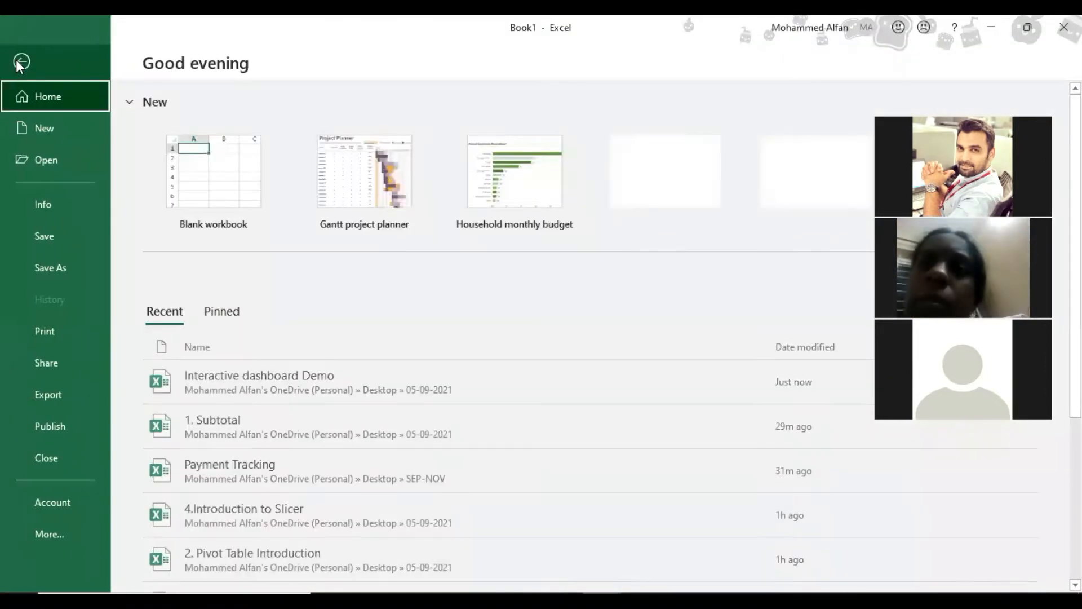
pyautogui.click(63, 537)
pyautogui.click(157, 566)
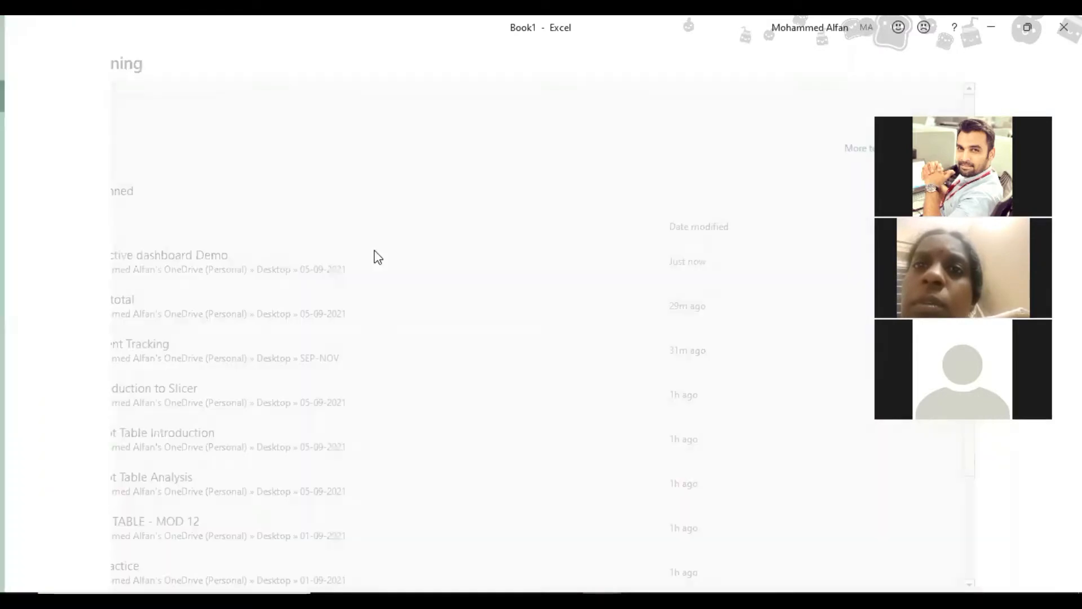
pyautogui.moveTo(398, 53); pyautogui.dragTo(343, 79)
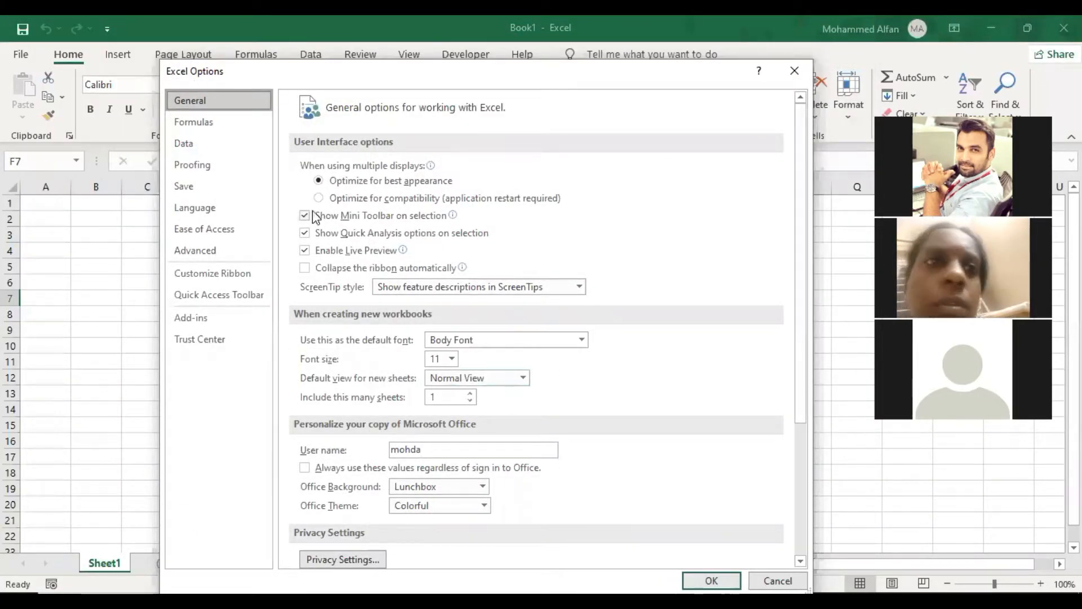
pyautogui.click(202, 189)
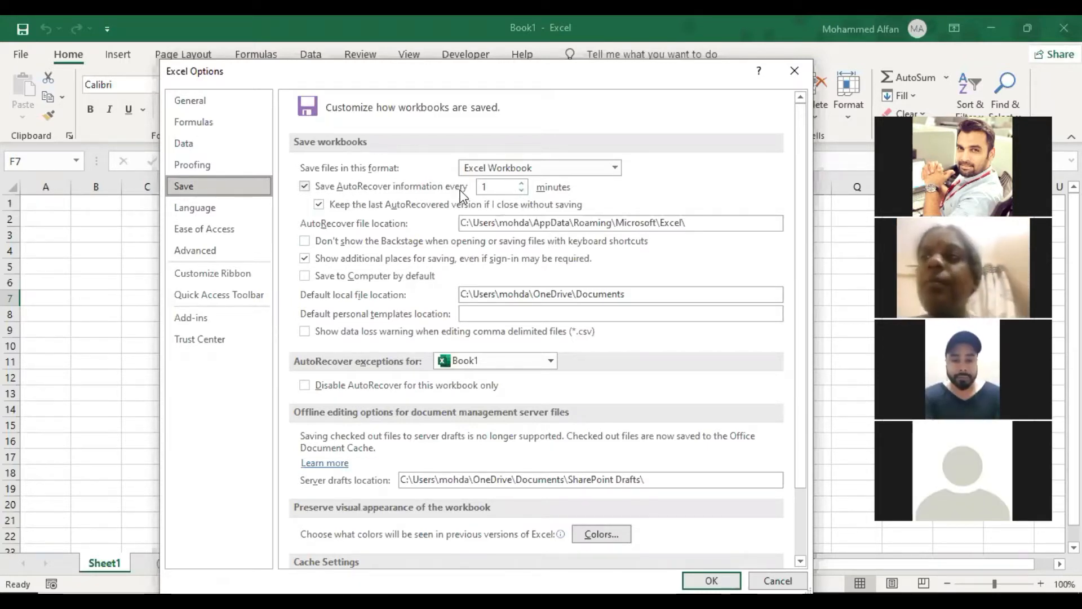
pyautogui.click(499, 190)
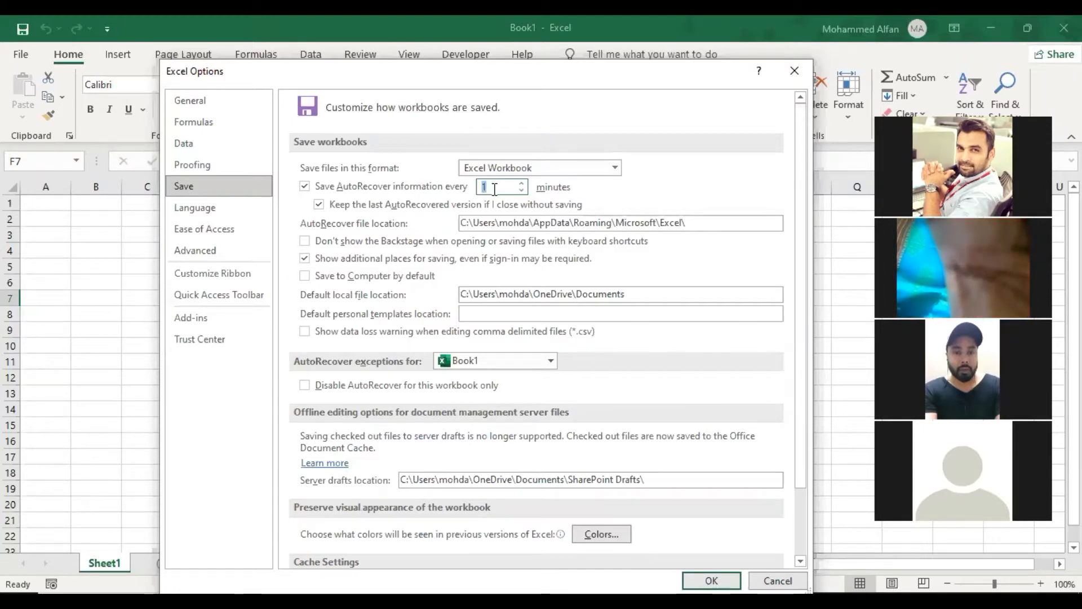
pyautogui.click(760, 581)
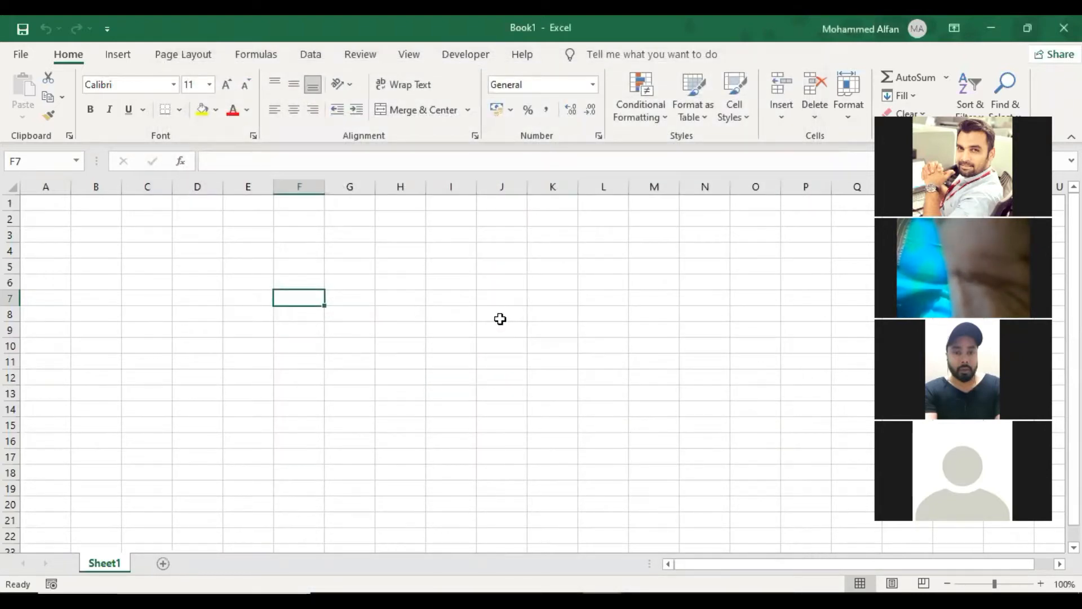
# Enter the sample text ewlrwuey in cell F7
pyautogui.write('ewlrwuey')
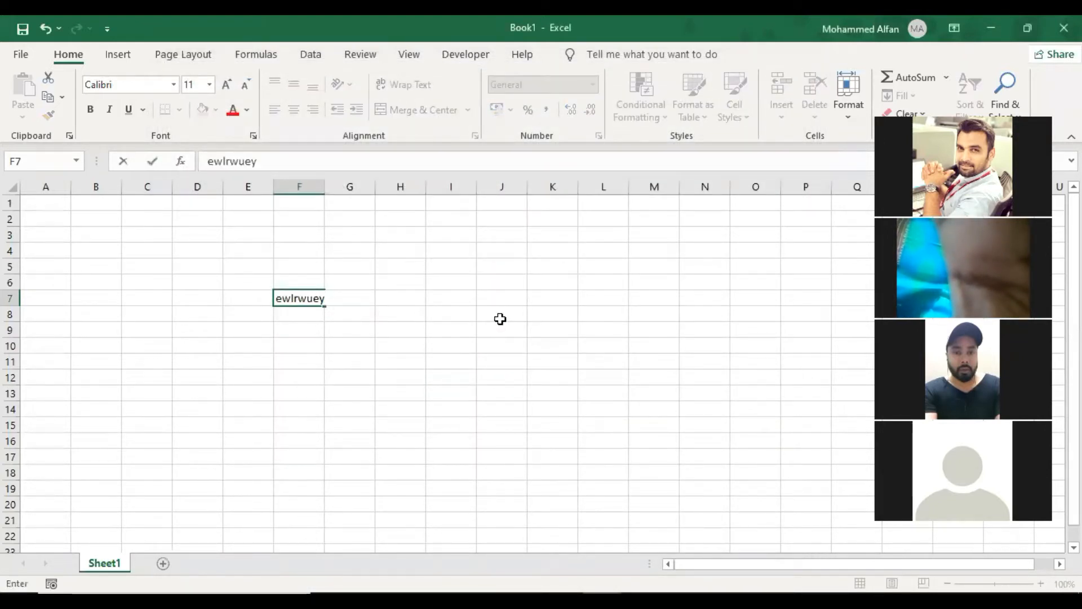
pyautogui.click(554, 298)
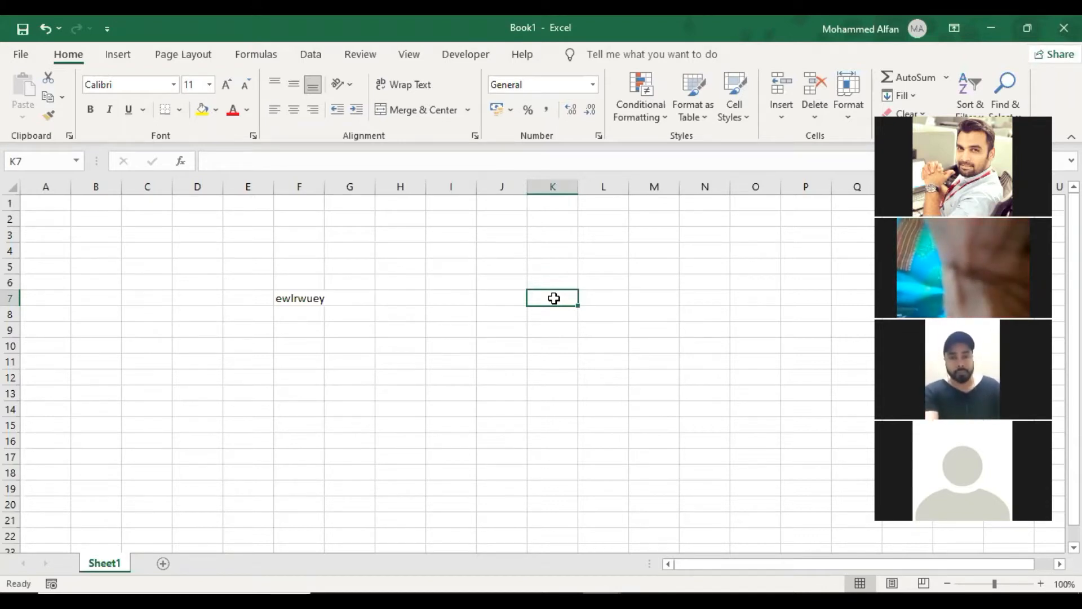
# Replace the text in cell F7 with s;df'jk';osg and enter abc in cell F8
pyautogui.click(318, 297)
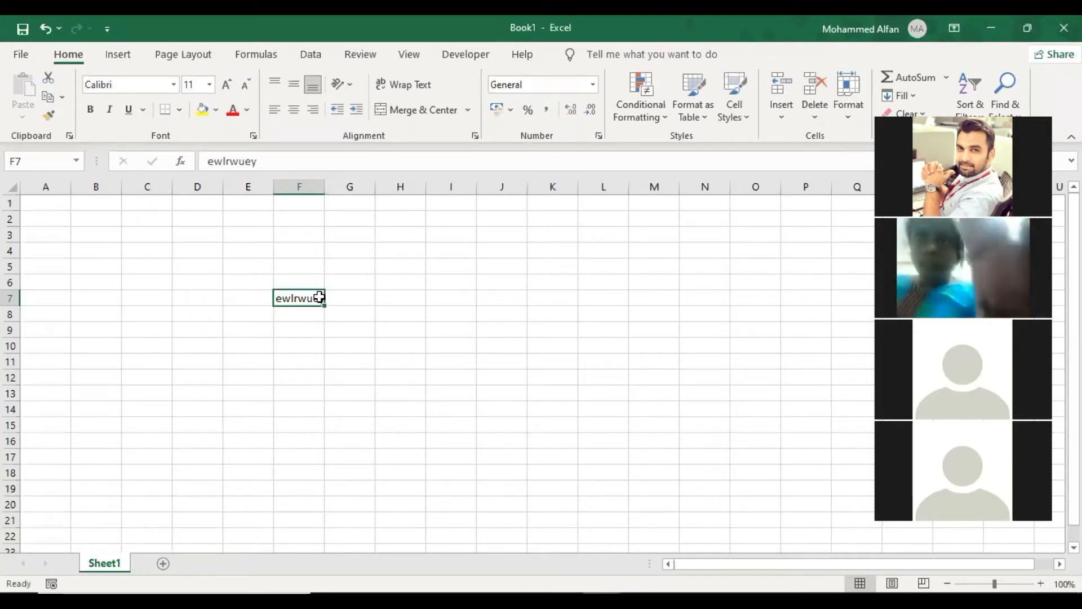
pyautogui.write("s;df'jk';osg")
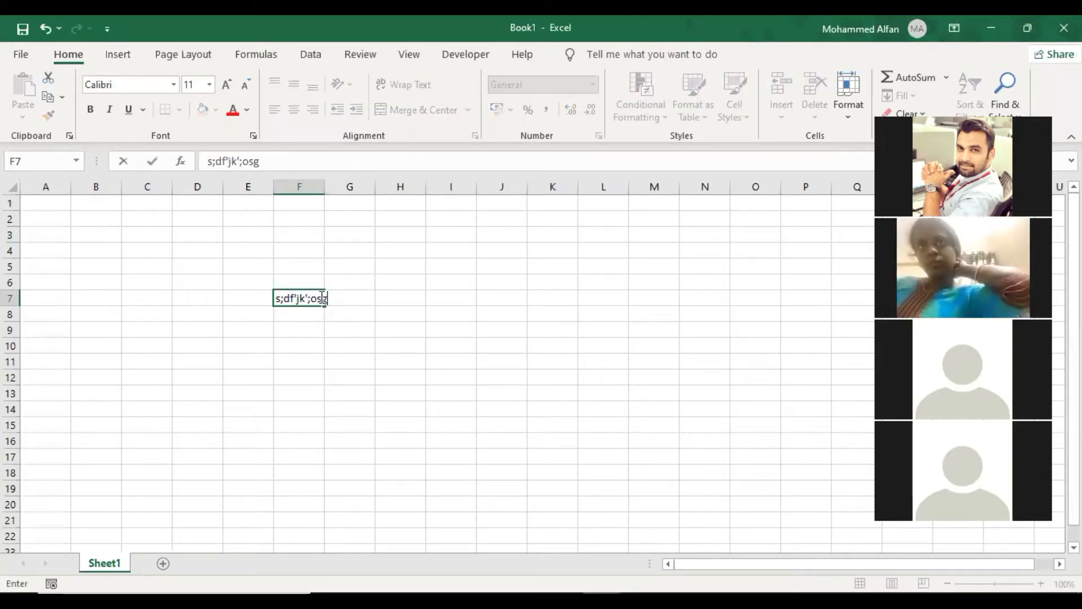
pyautogui.press('Return')
pyautogui.write('abc')
pyautogui.press('Return')
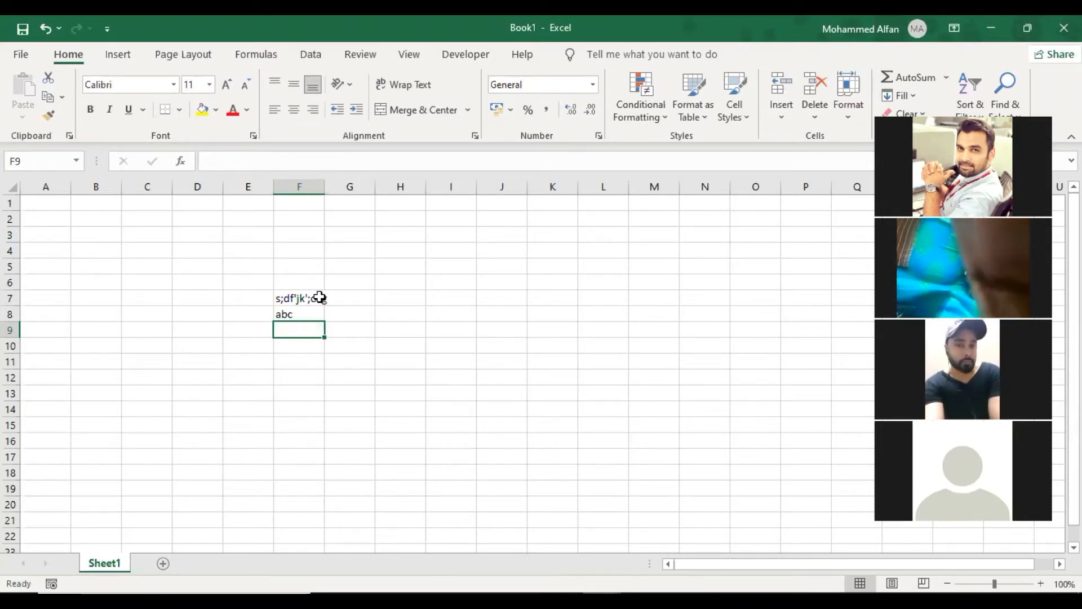
# Examine the AutoRecover file location in the Save options and leave the options without changing anything
pyautogui.click(22, 56)
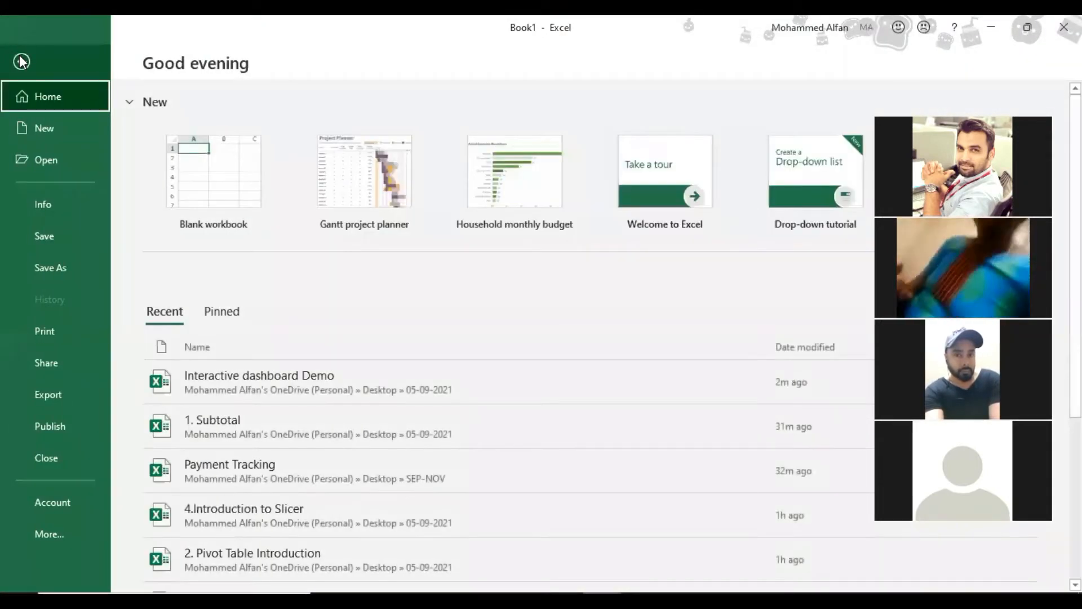
pyautogui.click(66, 535)
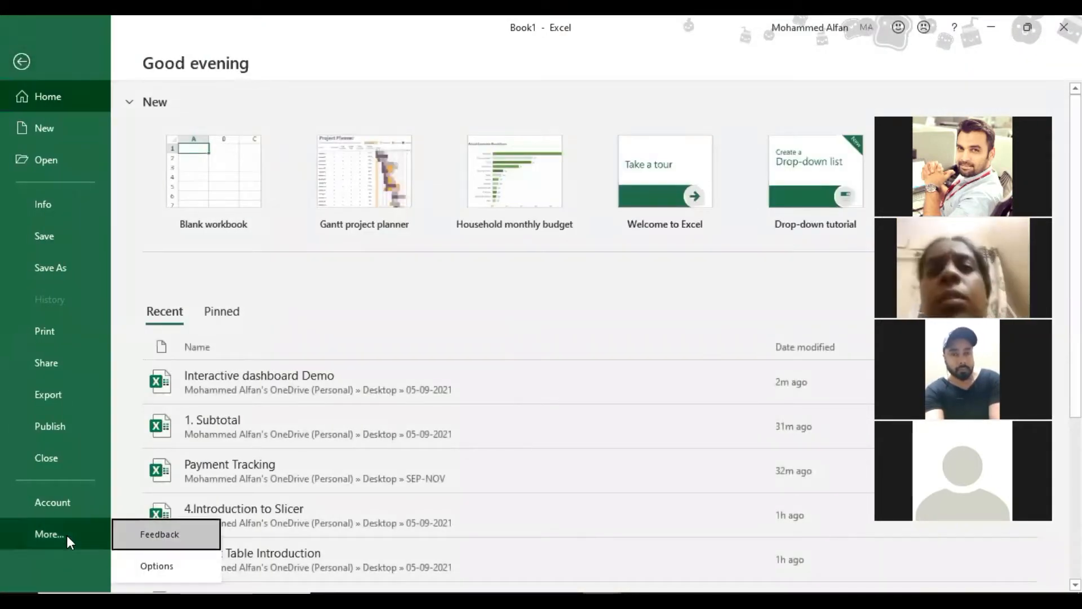
pyautogui.click(154, 569)
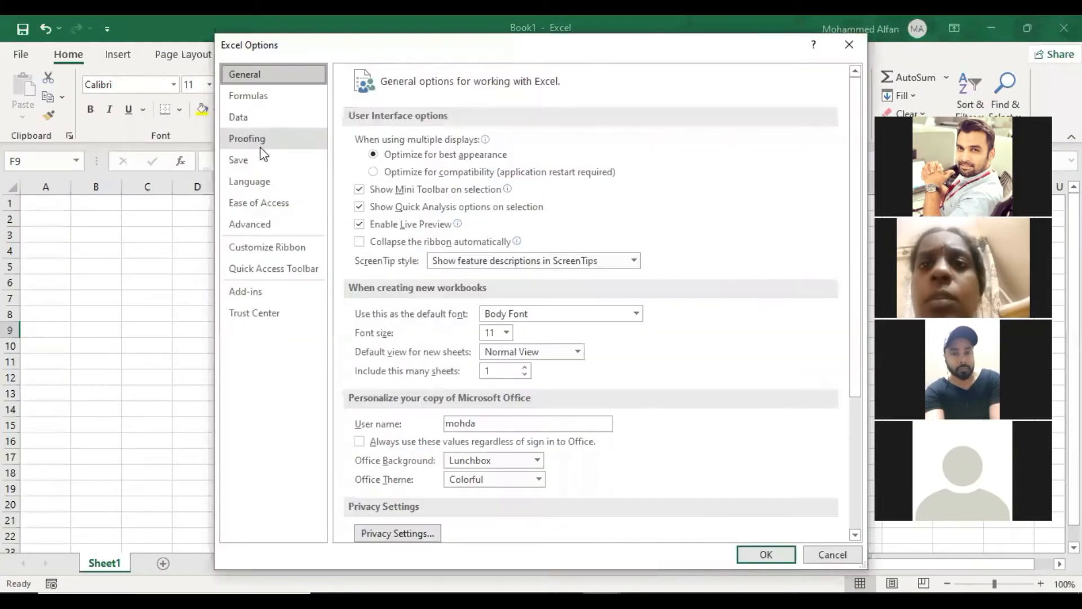
pyautogui.click(255, 160)
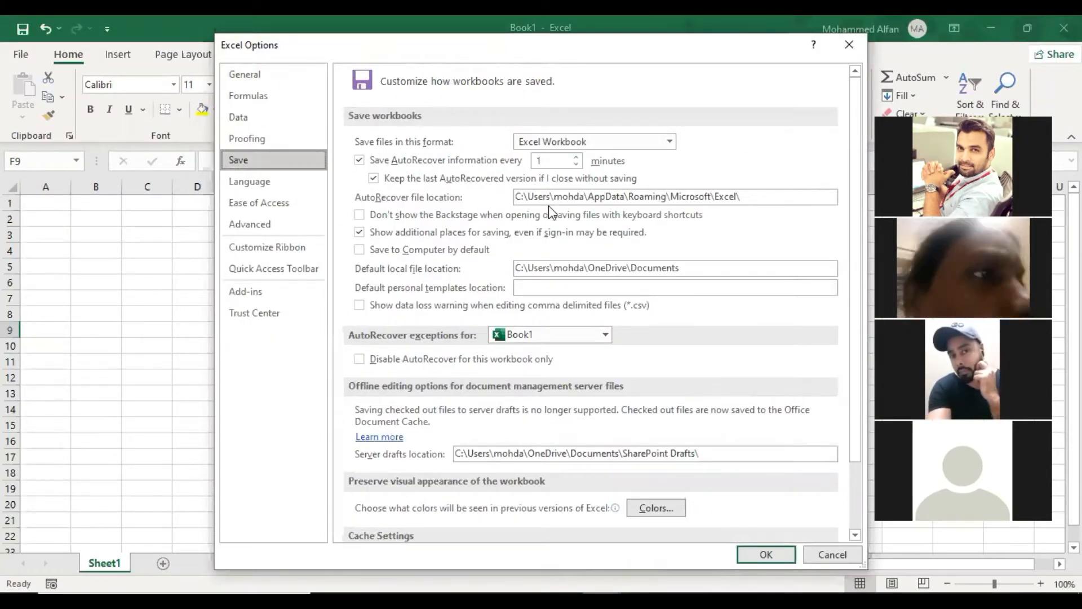
pyautogui.moveTo(515, 197); pyautogui.dragTo(755, 195)
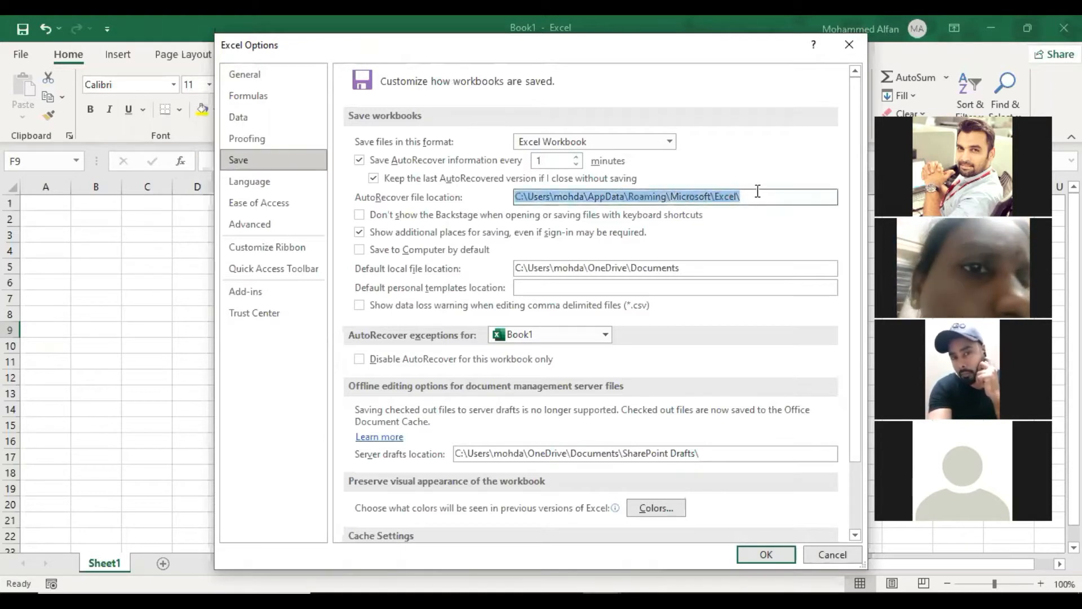
pyautogui.click(751, 201)
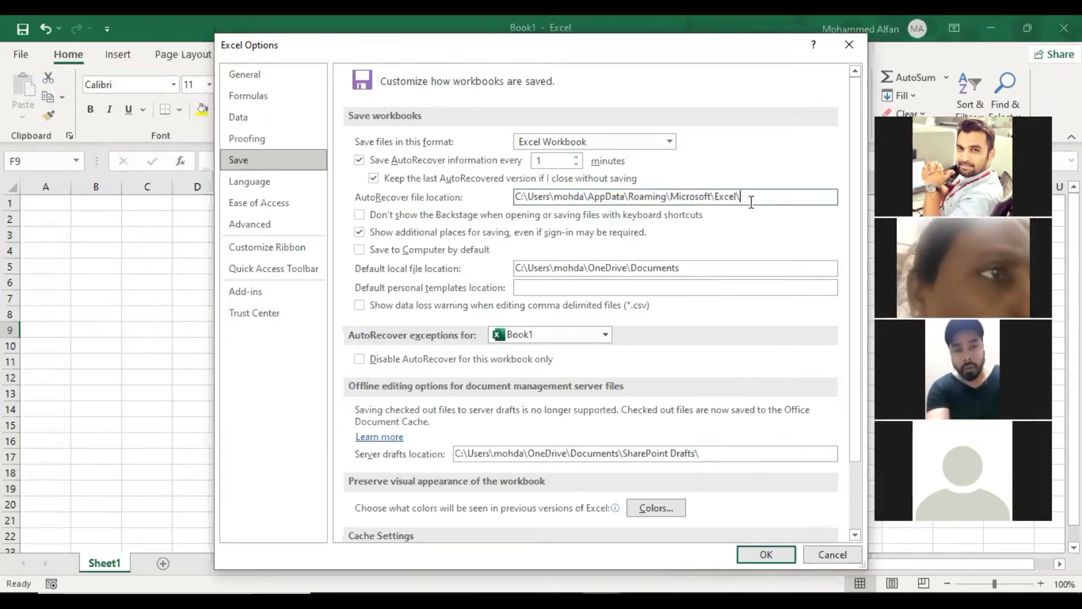
pyautogui.click(839, 555)
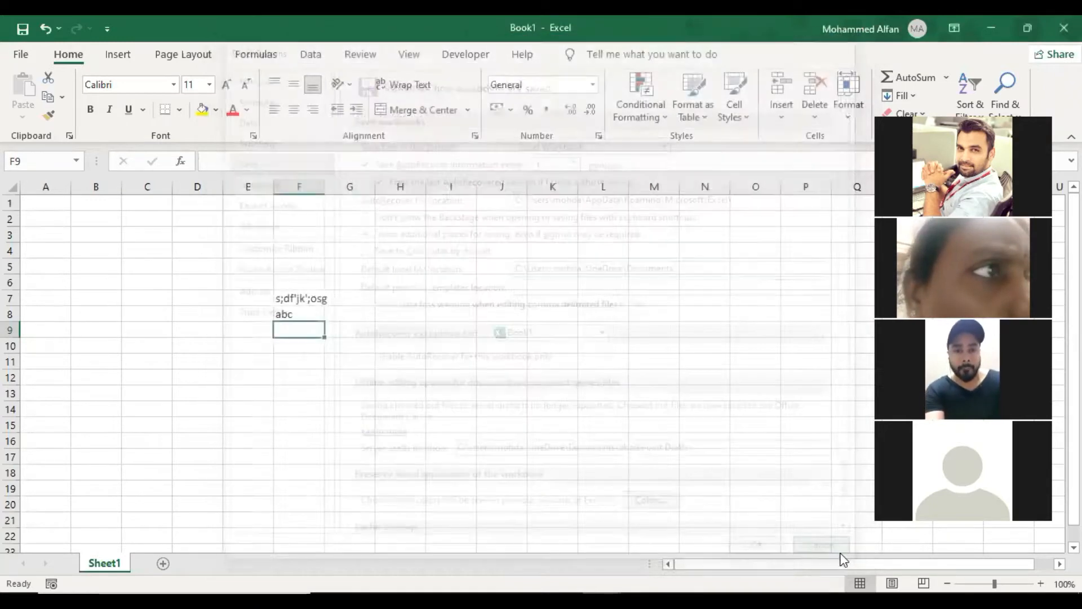
# Preview several Book1 files in the list of recoverable unsaved workbooks, then leave the list without opening any
pyautogui.click(21, 56)
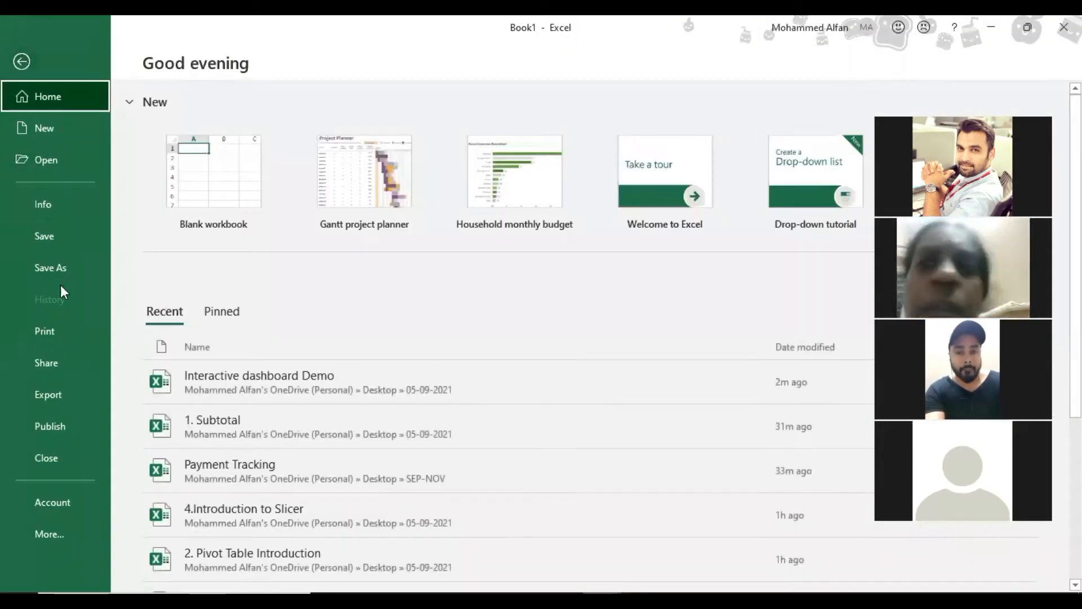
pyautogui.click(56, 168)
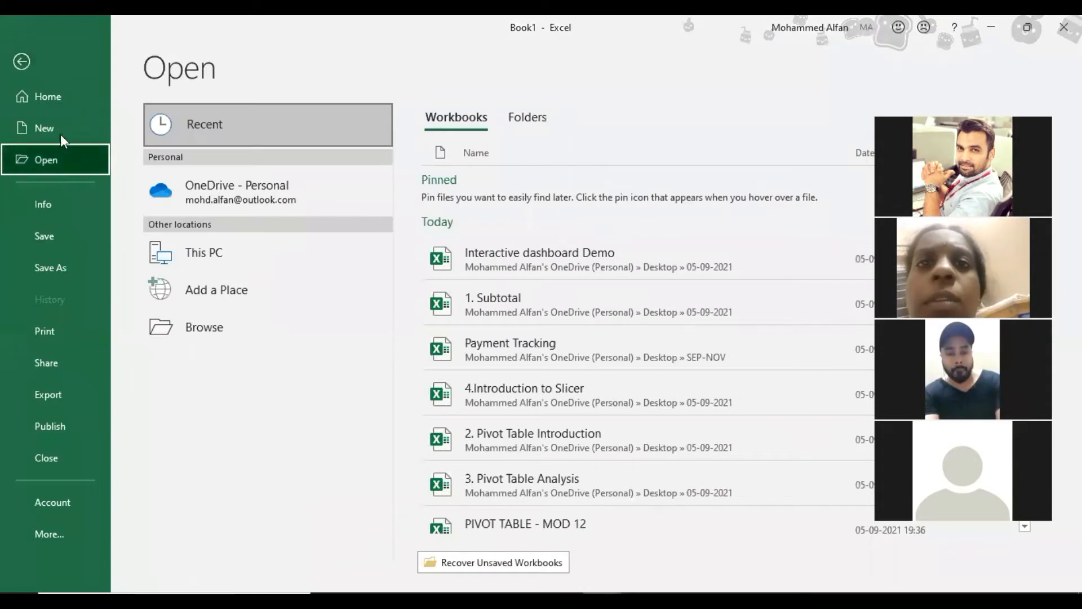
pyautogui.click(514, 565)
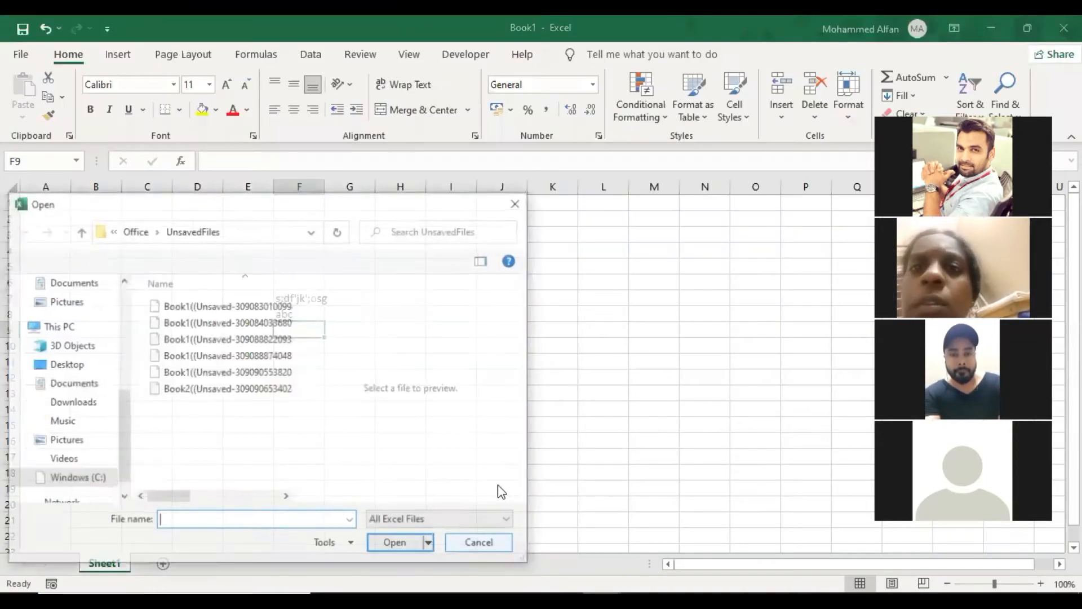
pyautogui.moveTo(355, 212); pyautogui.dragTo(433, 183)
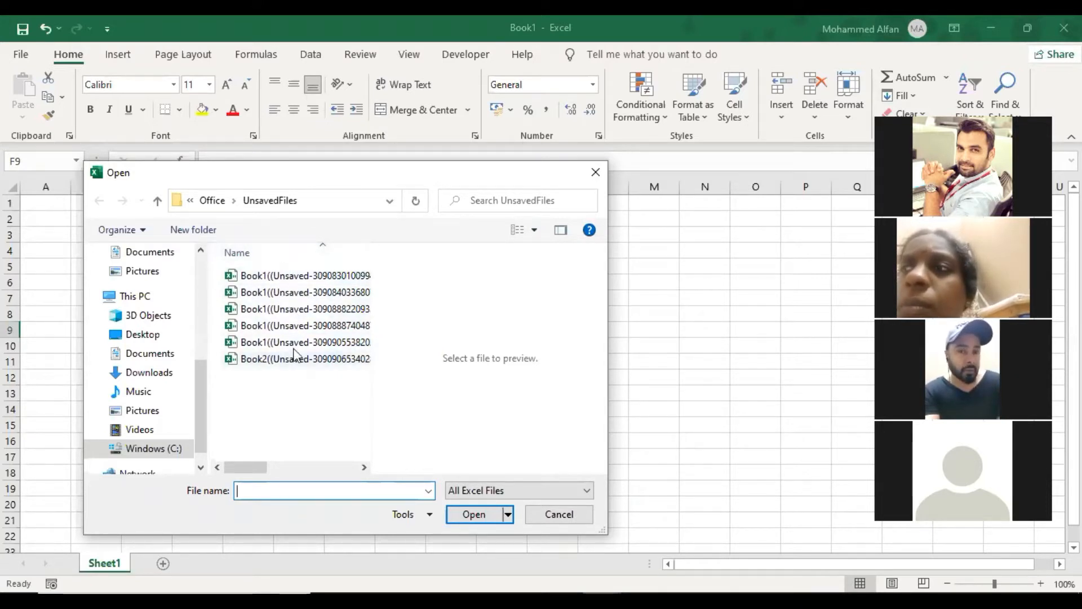
pyautogui.click(294, 277)
pyautogui.click(297, 287)
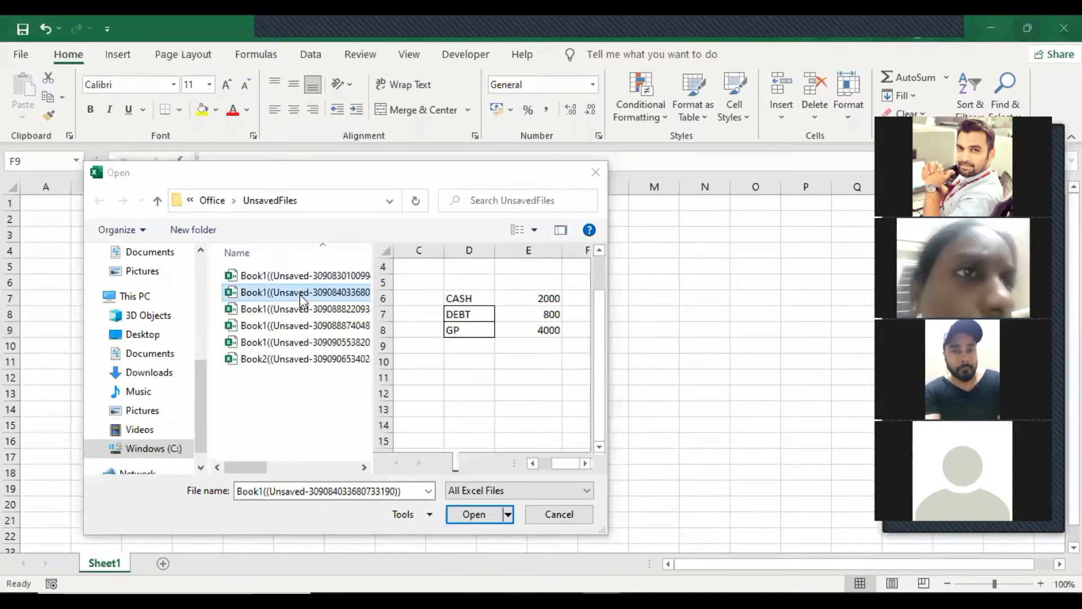
pyautogui.click(299, 326)
pyautogui.click(598, 171)
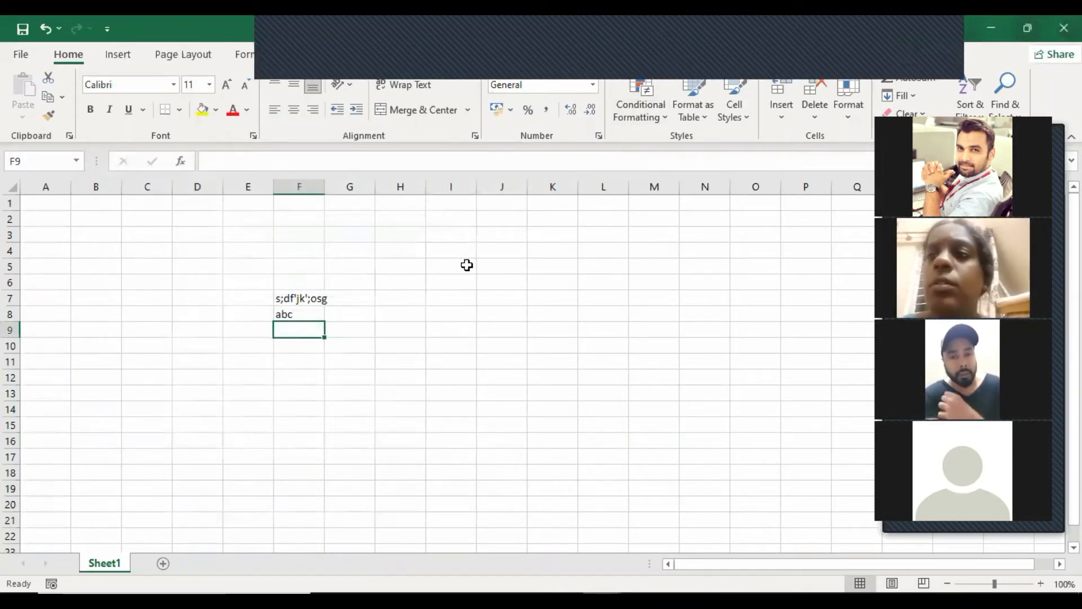
# Review the AutoRecover save interval in the Save options and leave the options without changing anything
pyautogui.click(20, 58)
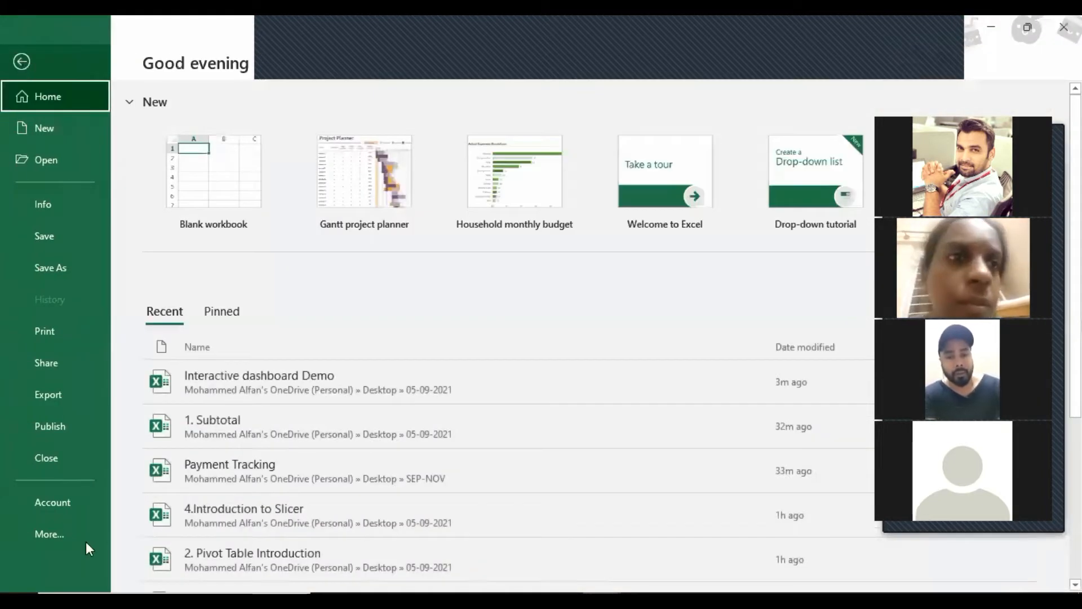
pyautogui.click(85, 541)
pyautogui.click(187, 566)
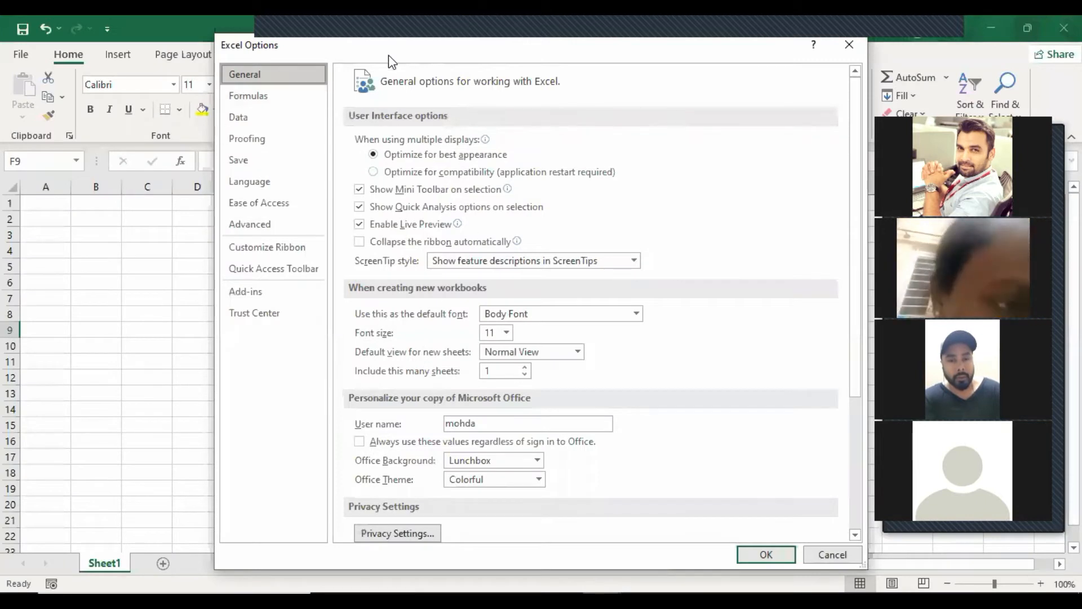
pyautogui.moveTo(388, 61); pyautogui.dragTo(353, 69)
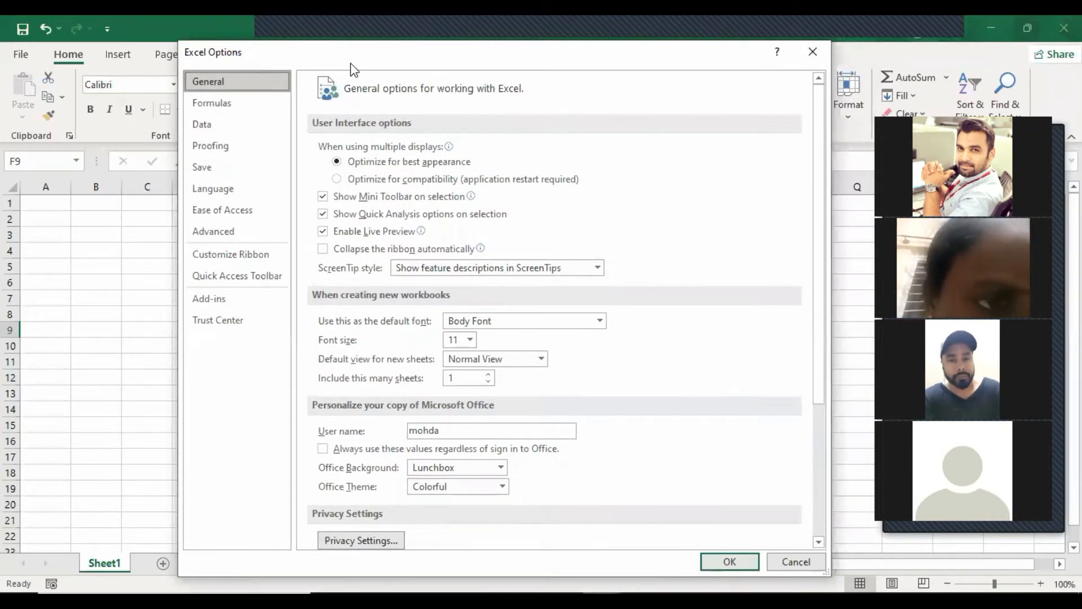
pyautogui.click(238, 172)
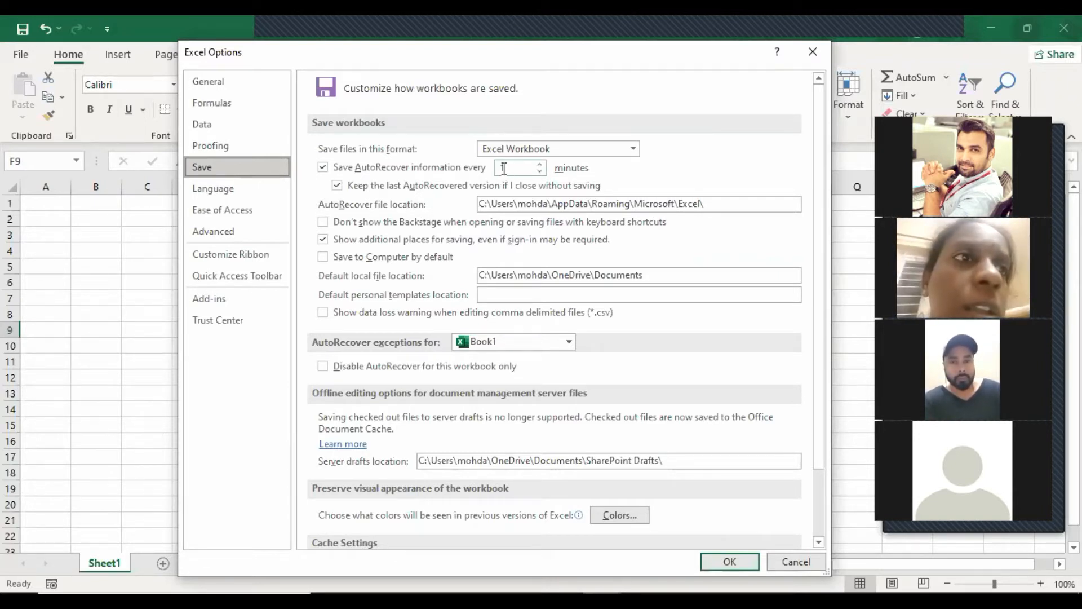
pyautogui.click(792, 566)
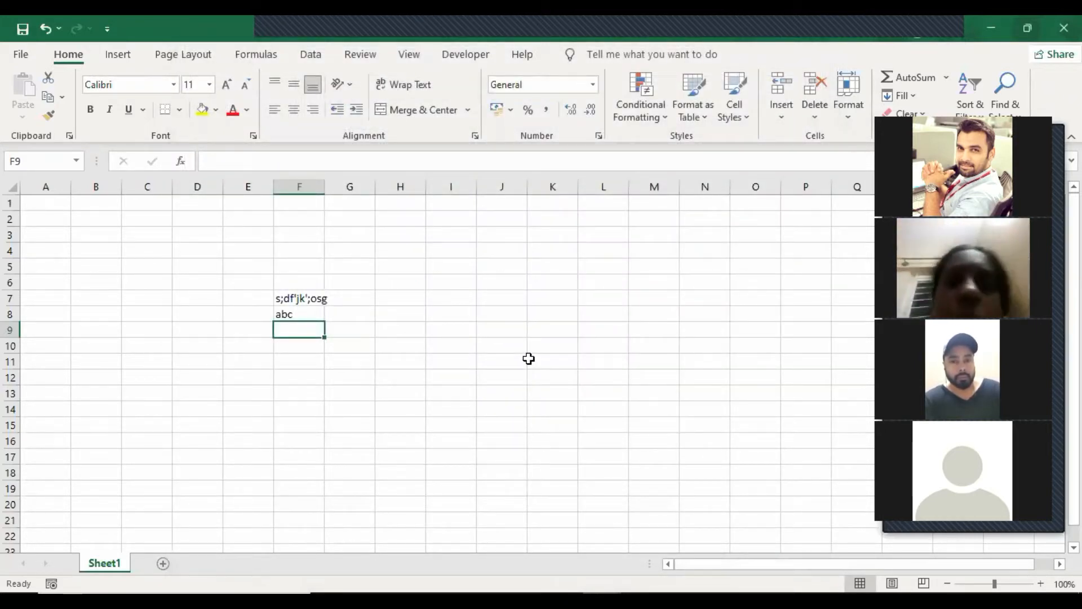
# Compare previews of the Book1 and Book2 files in the UnsavedFiles folder, close the list unopened and select cell K7
pyautogui.click(22, 56)
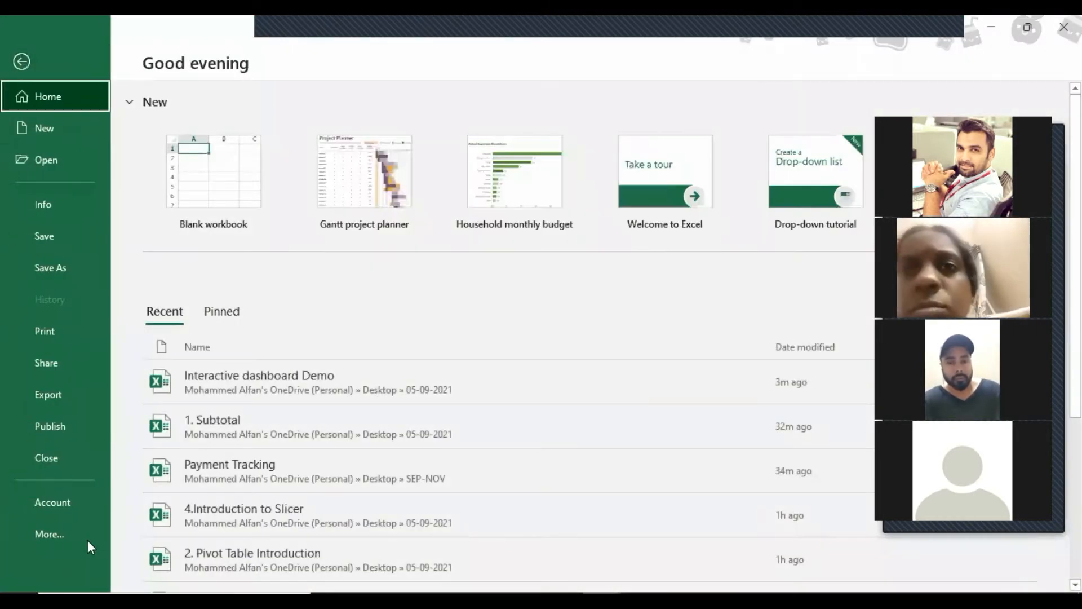
pyautogui.click(64, 155)
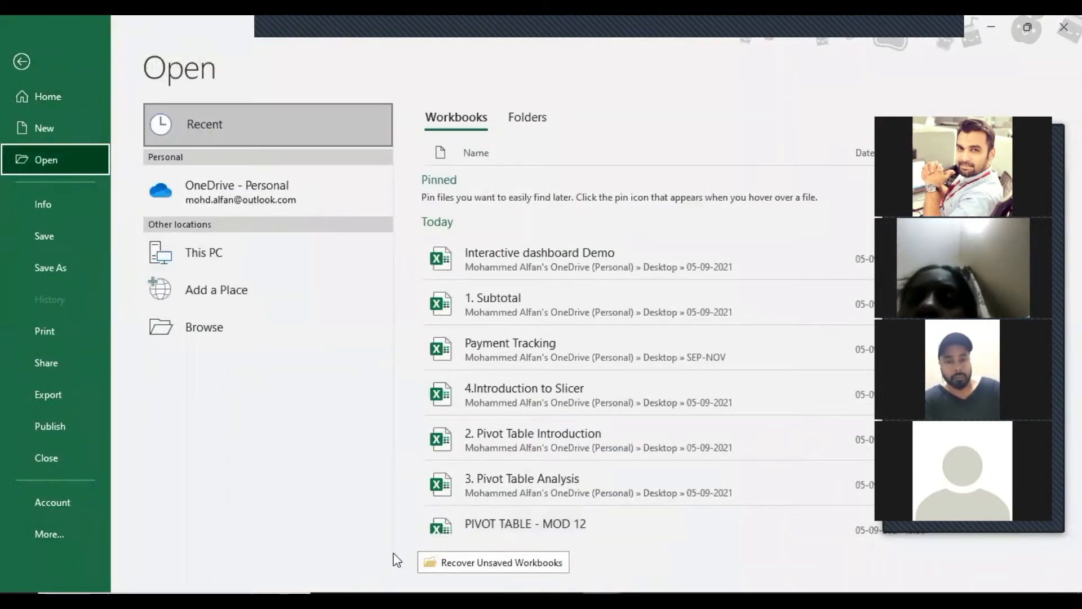
pyautogui.click(533, 570)
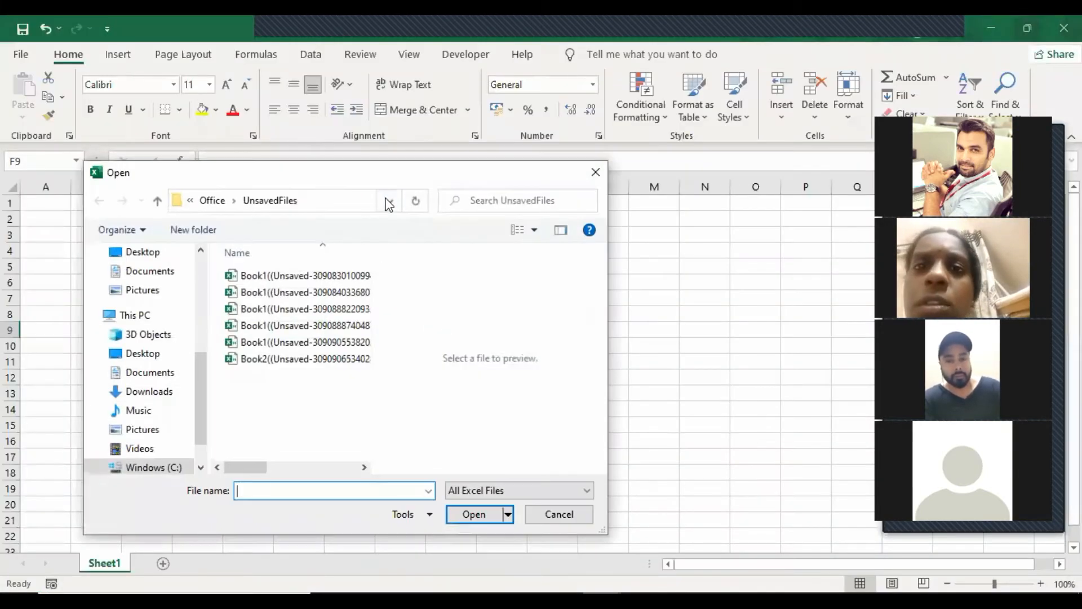
pyautogui.click(338, 308)
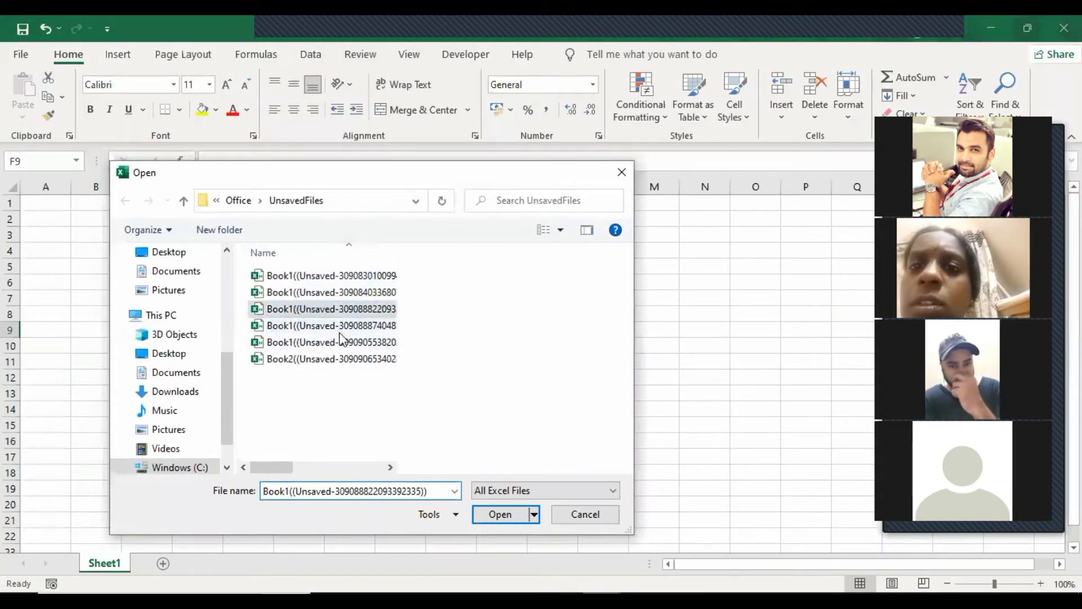
pyautogui.click(336, 356)
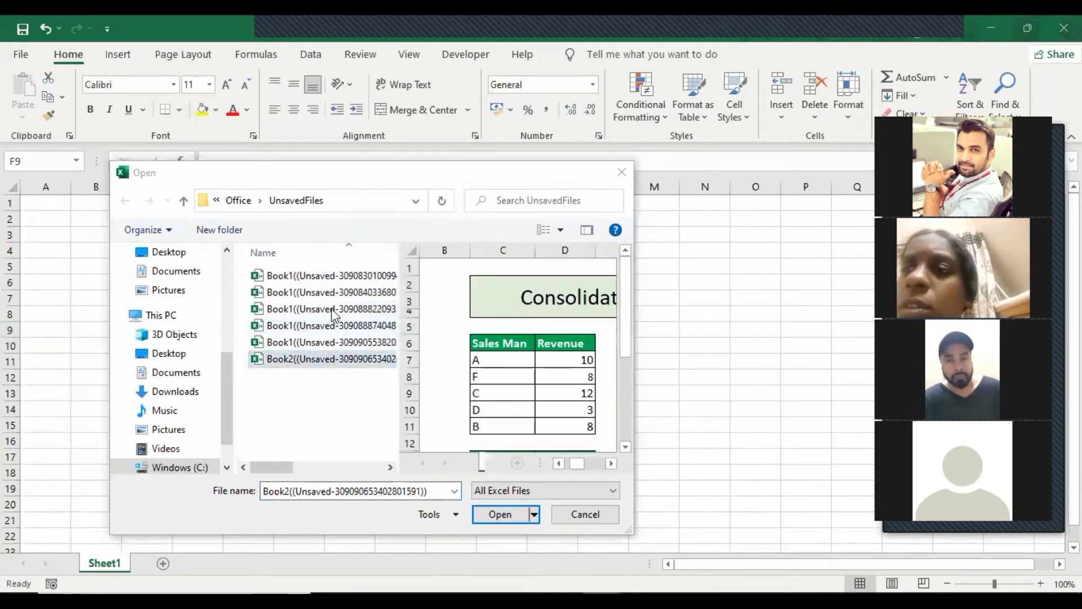
pyautogui.click(332, 314)
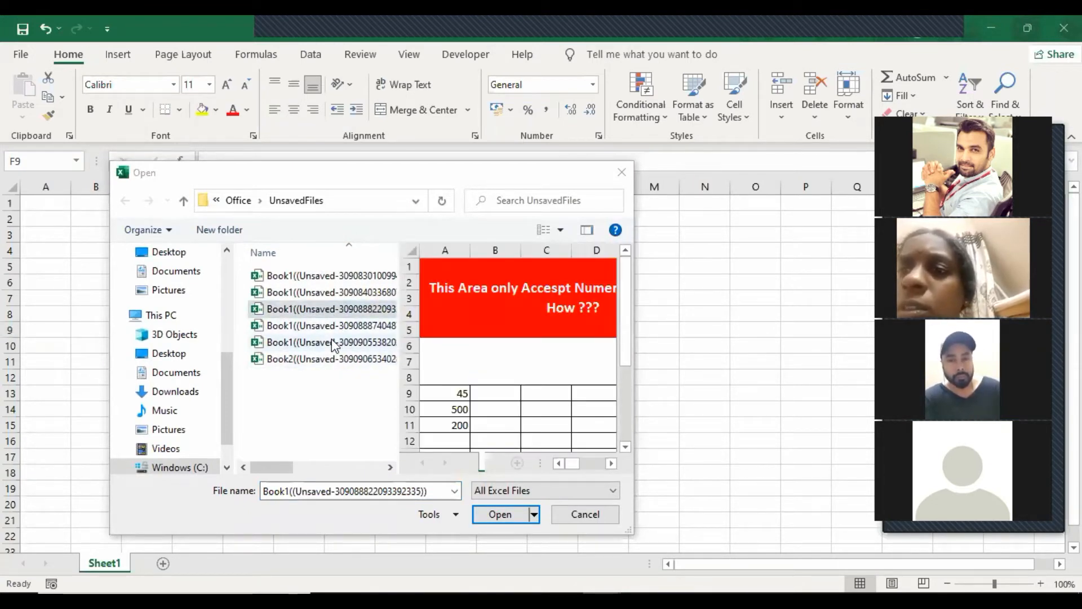
pyautogui.click(319, 307)
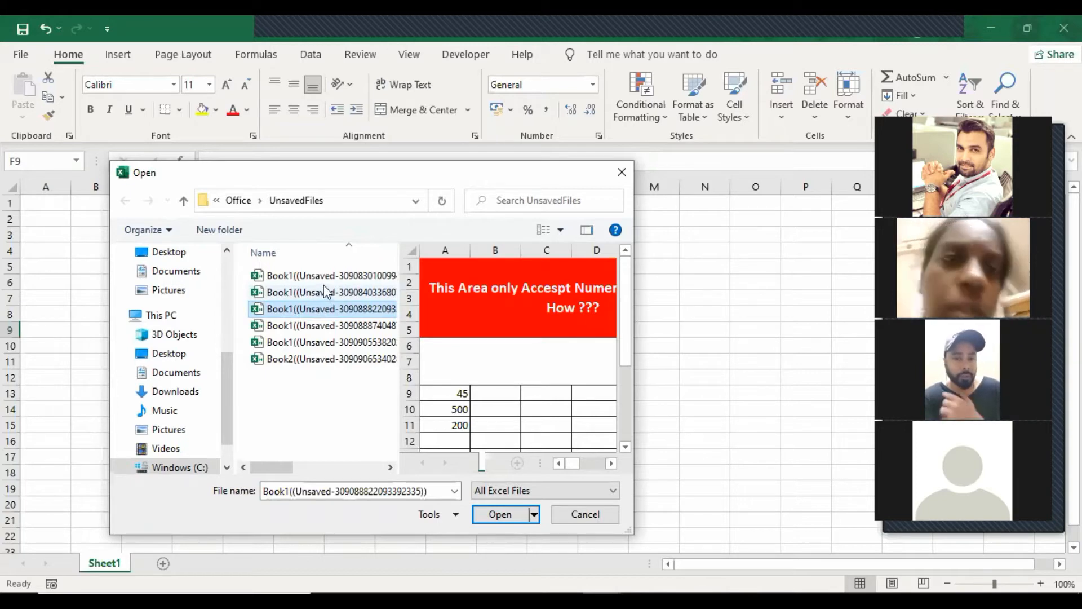
pyautogui.click(325, 277)
pyautogui.click(621, 172)
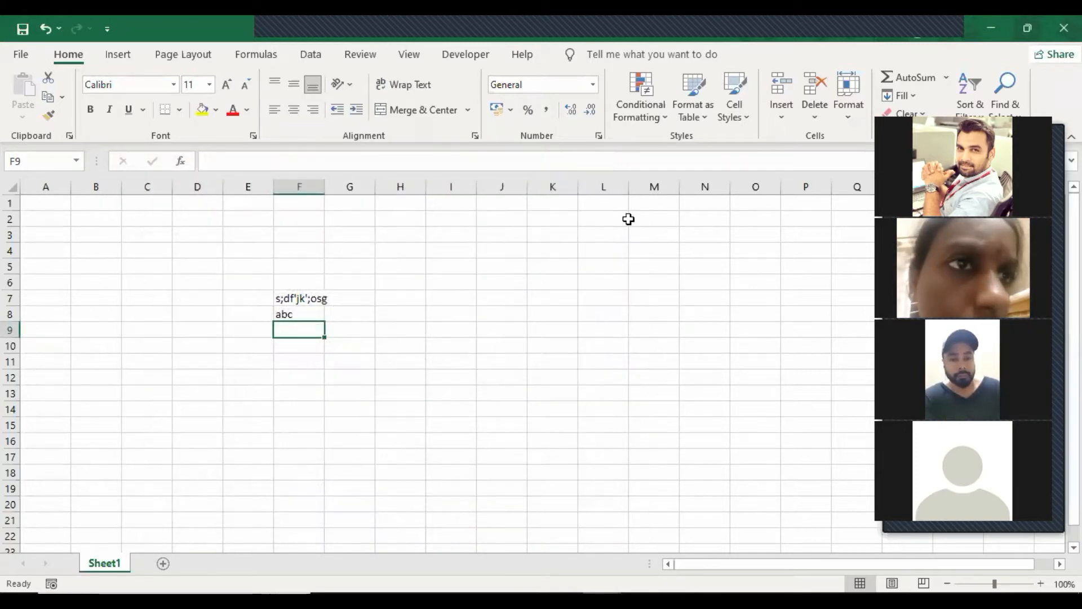
pyautogui.click(543, 302)
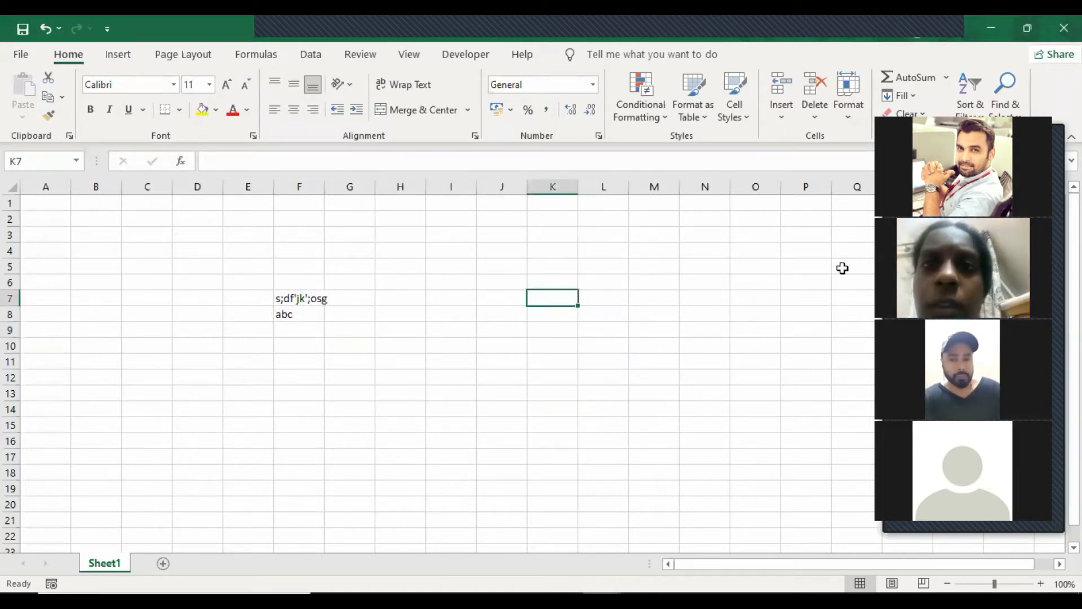
# Show the list of unsaved workbooks available for recovery and close it without choosing a file
pyautogui.click(21, 56)
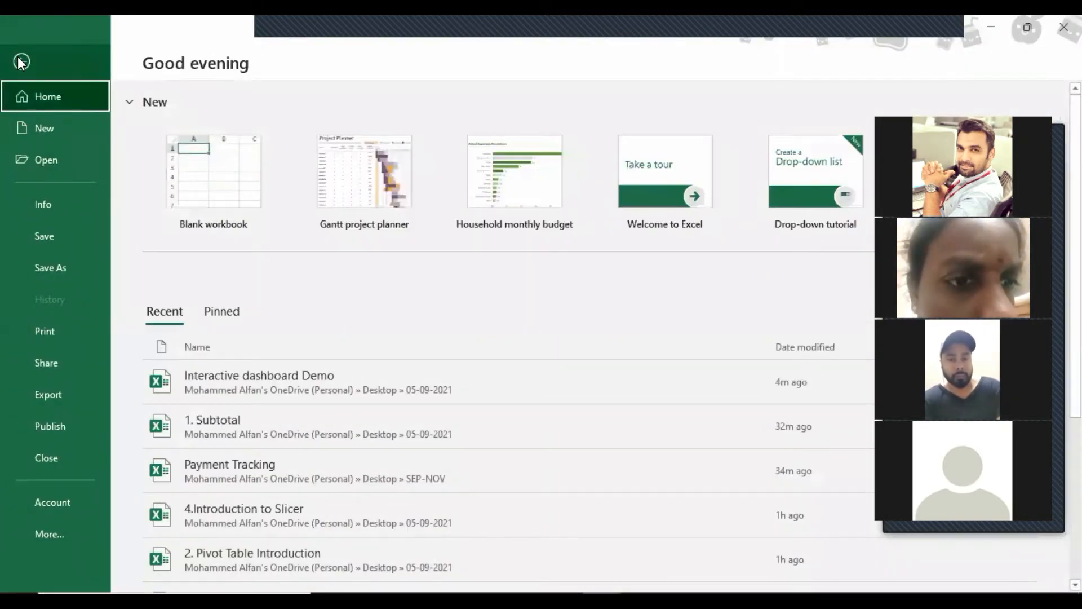
pyautogui.click(59, 161)
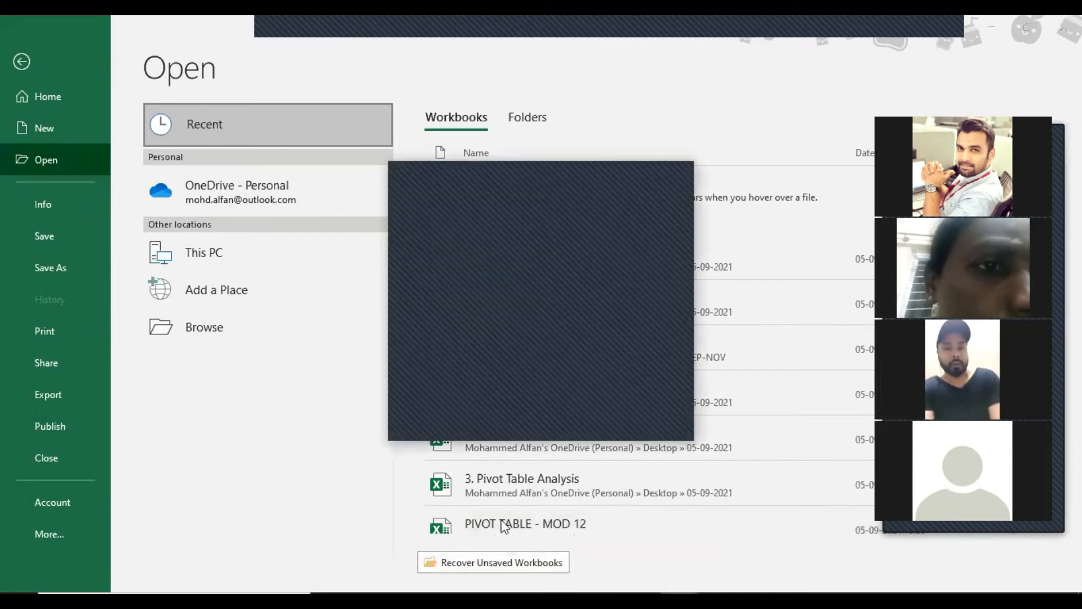
pyautogui.press('Escape')
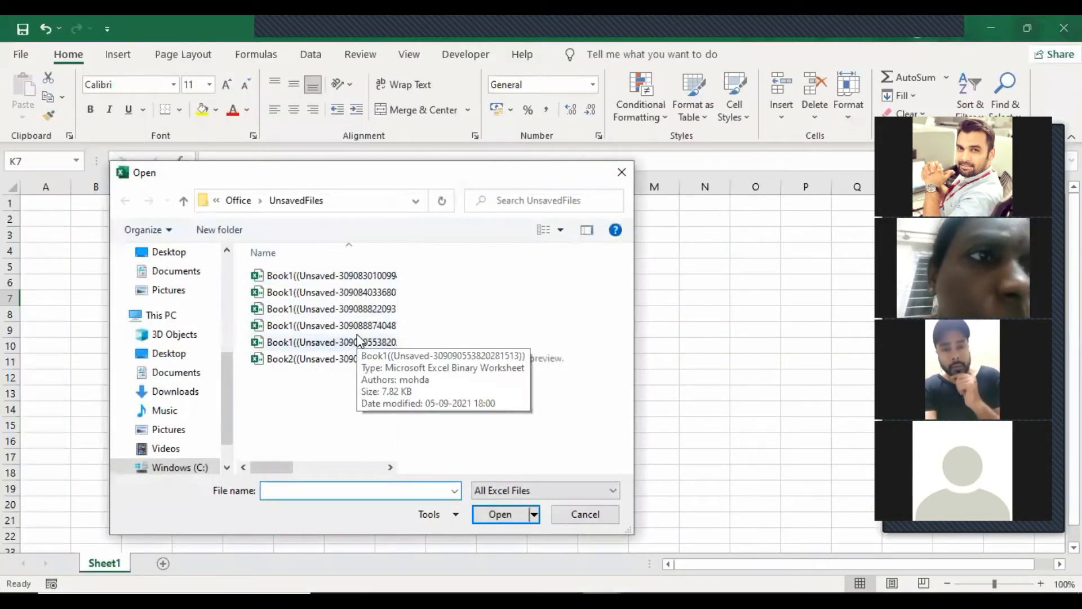
pyautogui.click(622, 172)
# Set the AutoRecover save interval to 120 minutes in the Save options
pyautogui.click(21, 57)
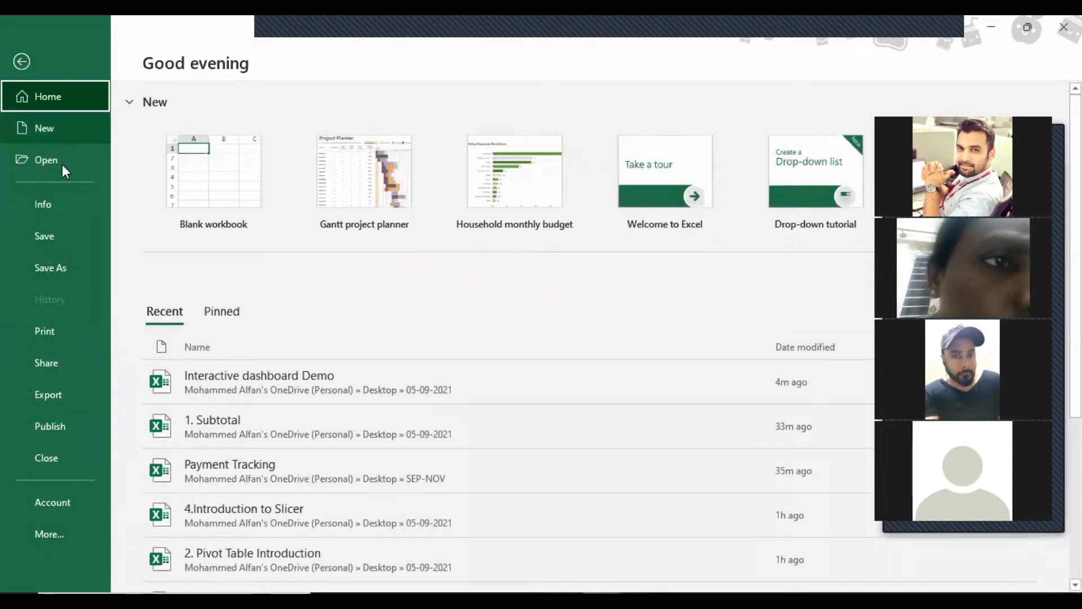
pyautogui.click(88, 537)
pyautogui.click(160, 568)
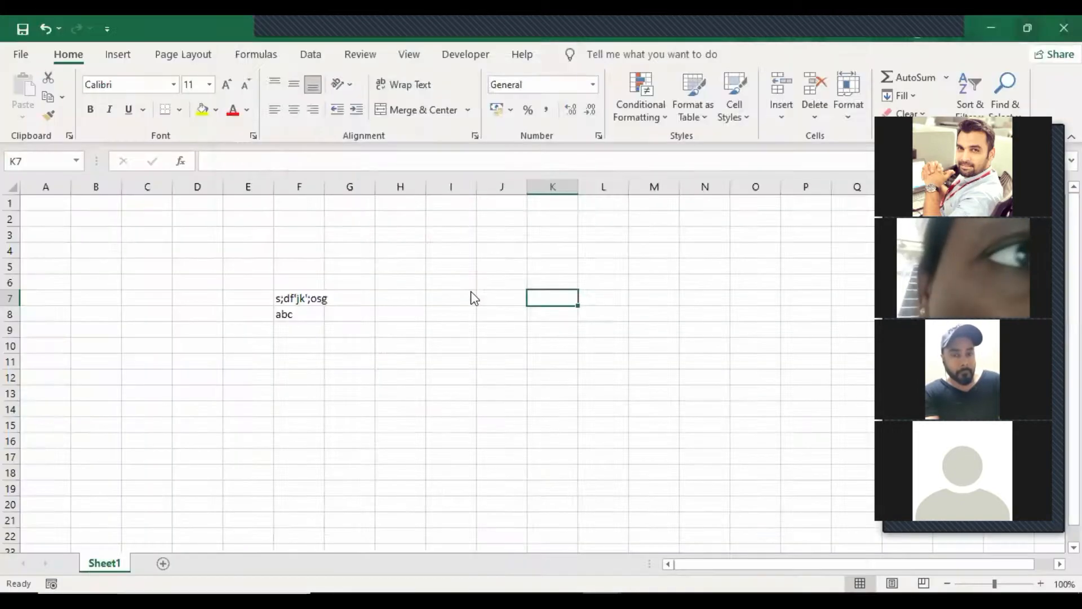
pyautogui.click(248, 163)
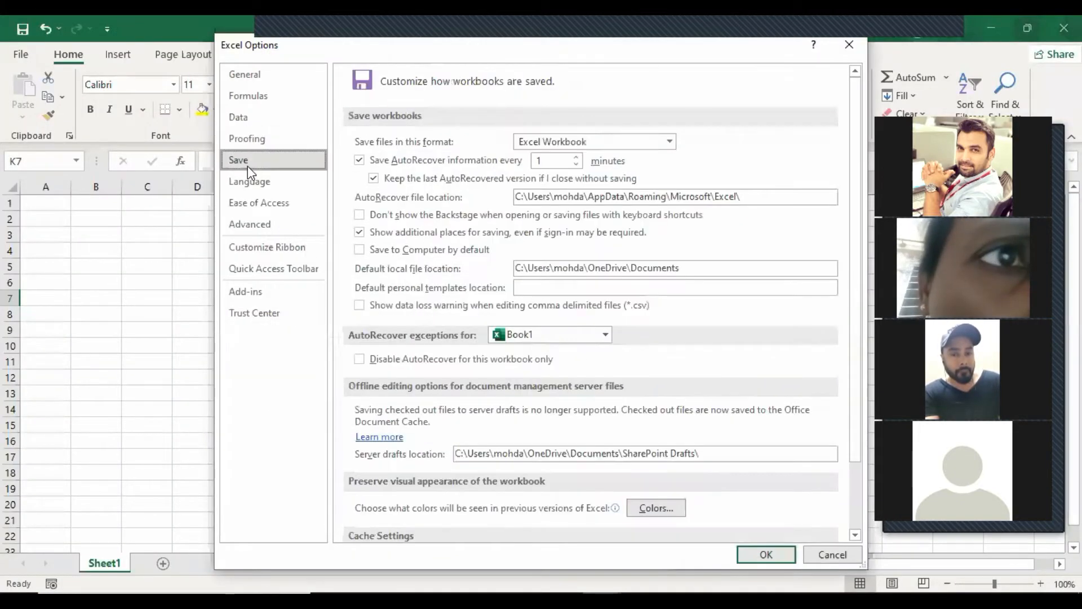
pyautogui.moveTo(549, 162); pyautogui.dragTo(528, 161)
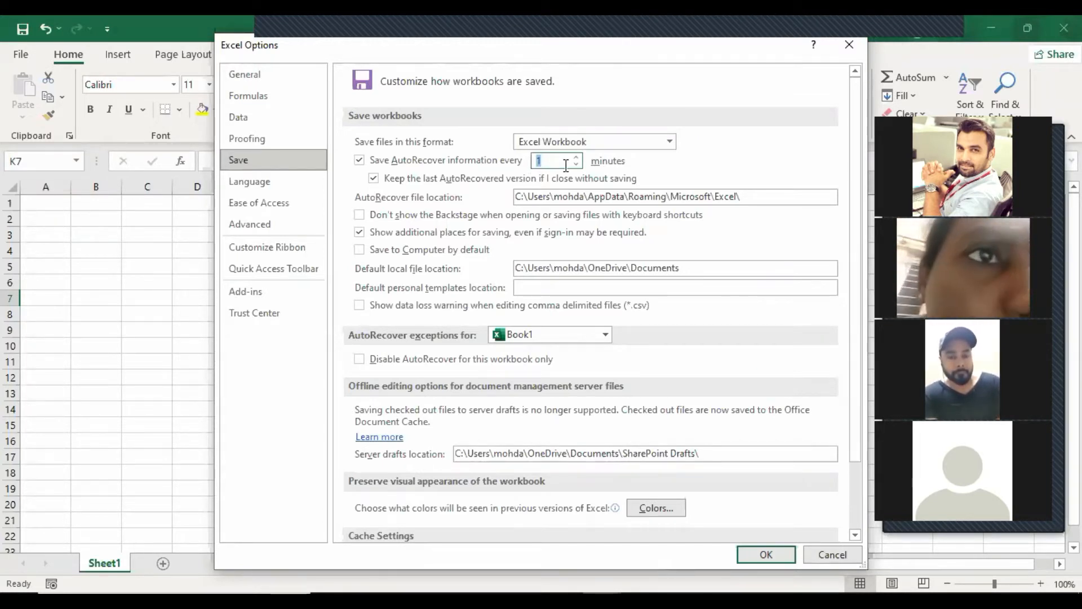
pyautogui.write('120')
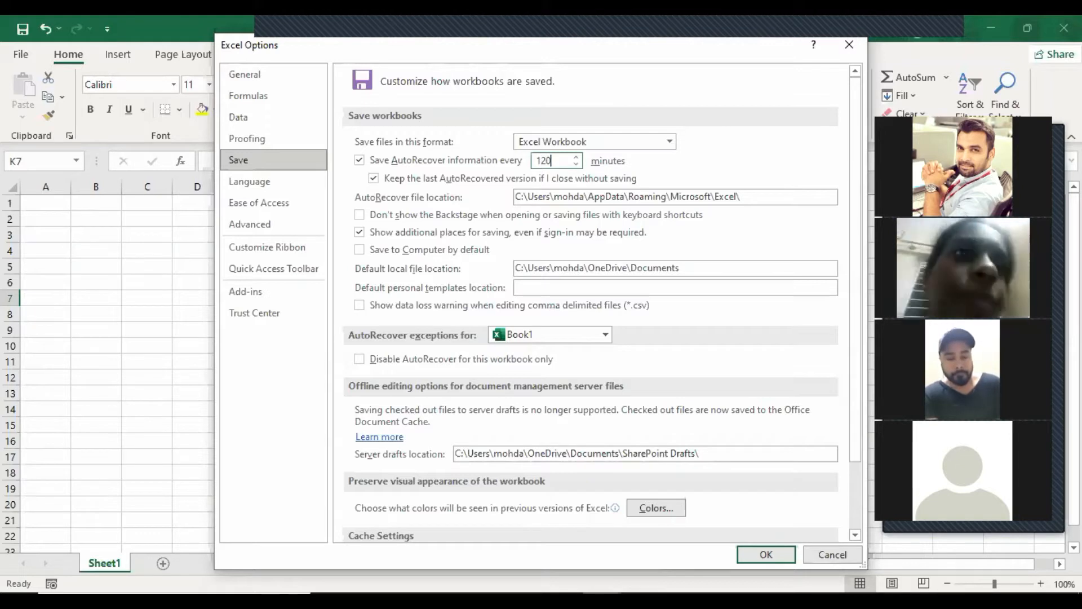
# Set the AutoRecover save interval to 1 minute and apply the options
pyautogui.press('BackSpace')
pyautogui.press('BackSpace')
pyautogui.press('BackSpace')
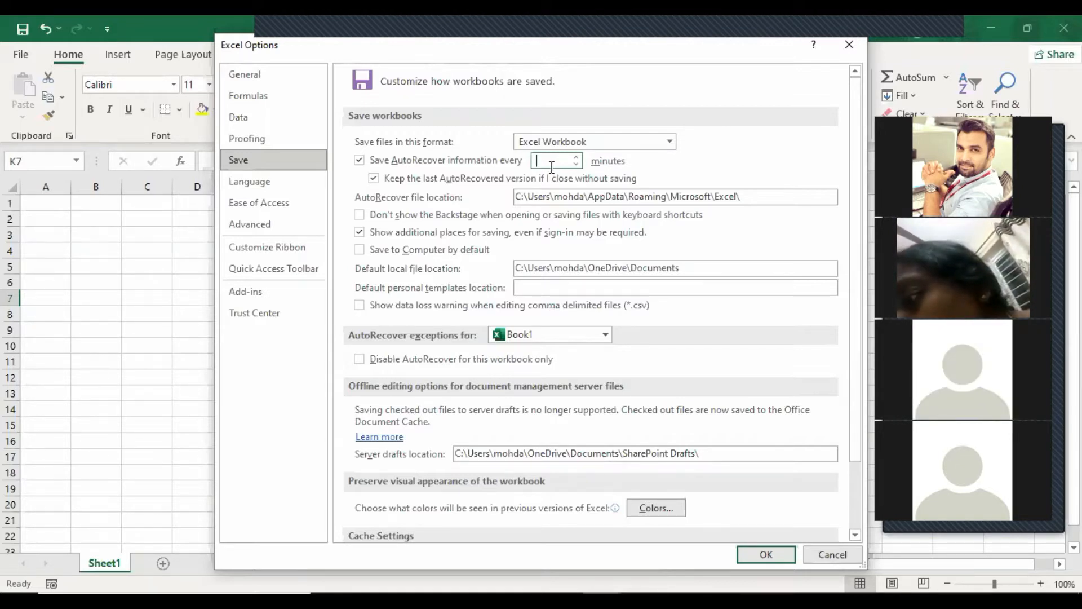
pyautogui.write('1')
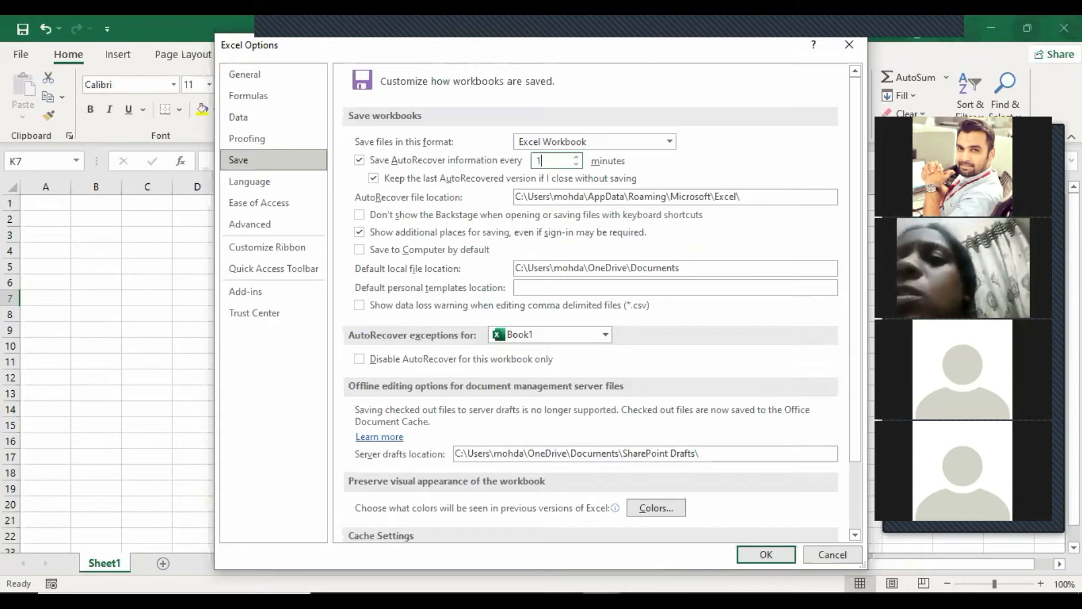
pyautogui.click(786, 556)
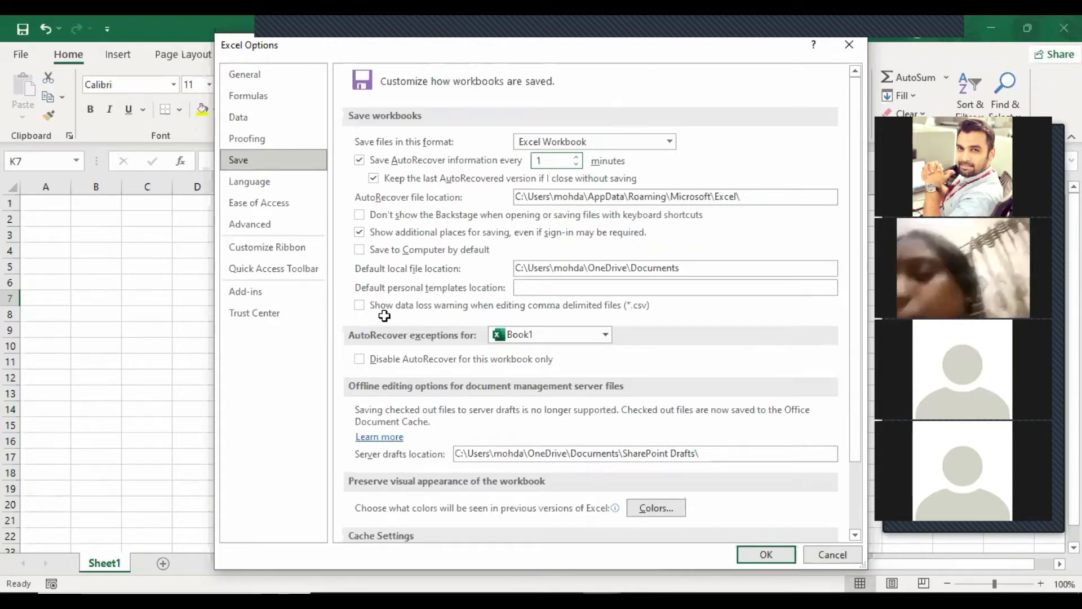
# Clear the sample text from the range F6:G11 and select cell D7
pyautogui.moveTo(306, 288); pyautogui.dragTo(333, 353)
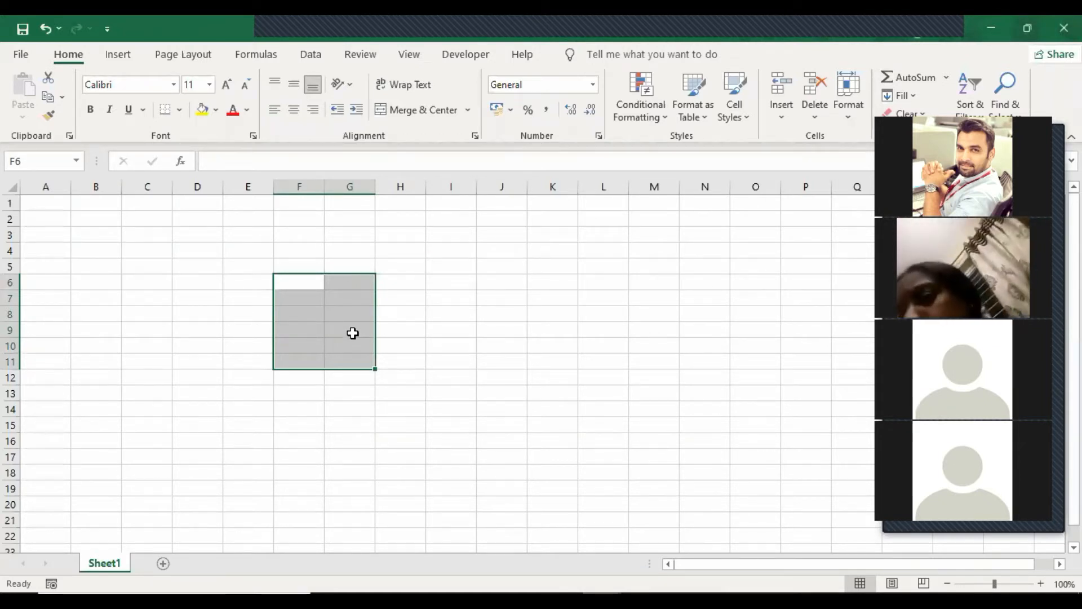
pyautogui.click(189, 300)
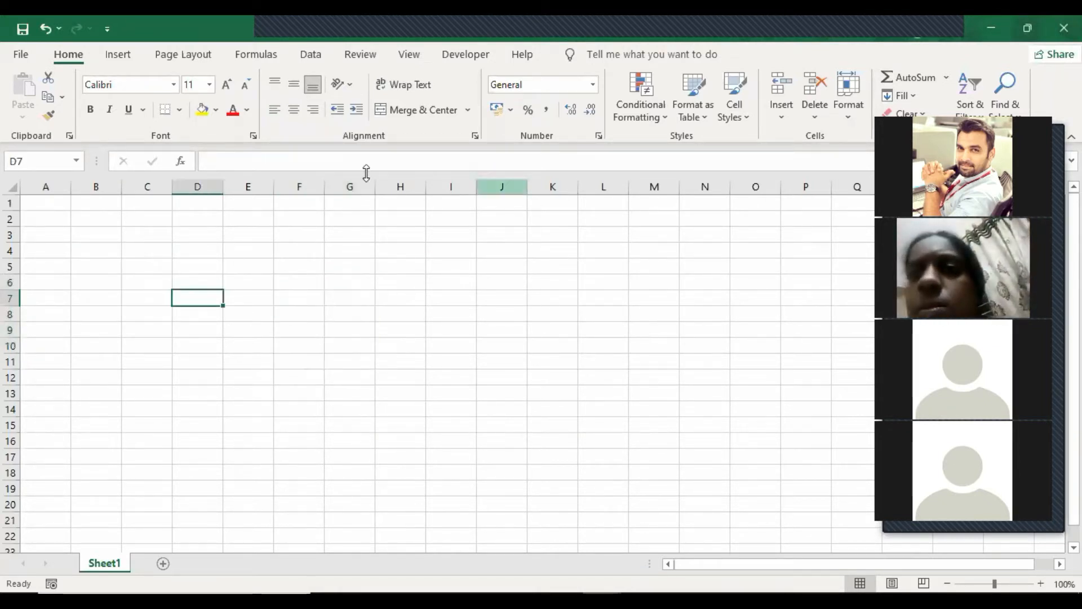
pyautogui.click(1035, 27)
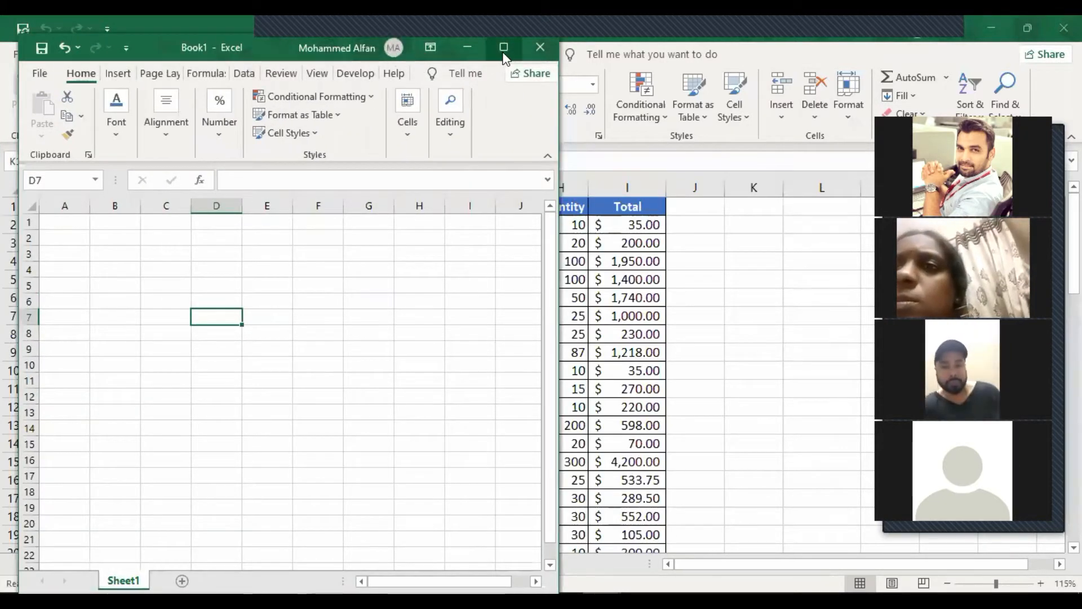
pyautogui.click(504, 54)
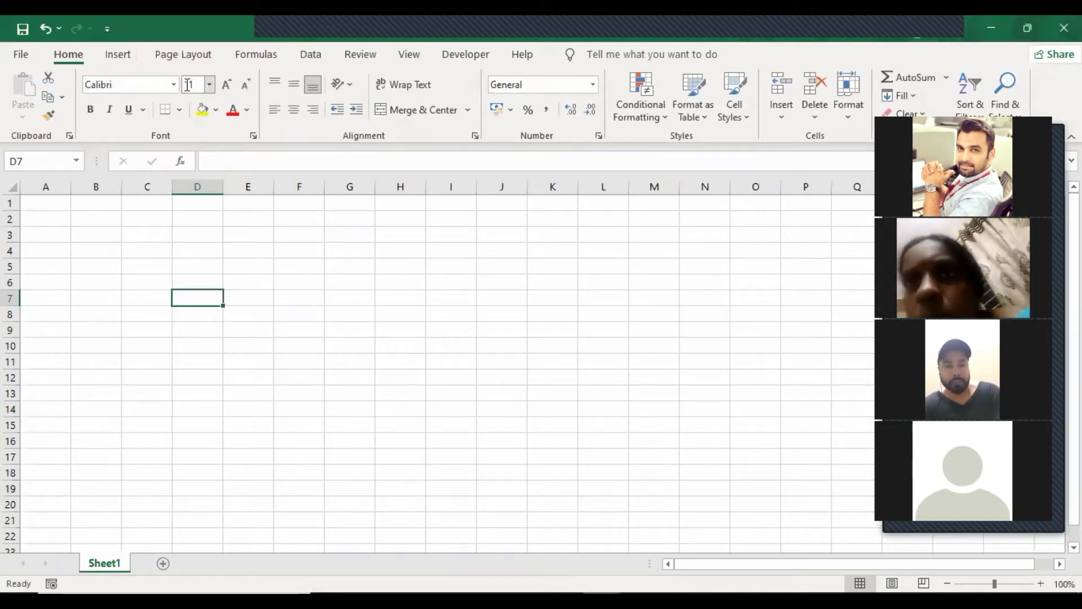
# Select cell I10 and show the available fonts and font sizes without choosing any
pyautogui.click(467, 341)
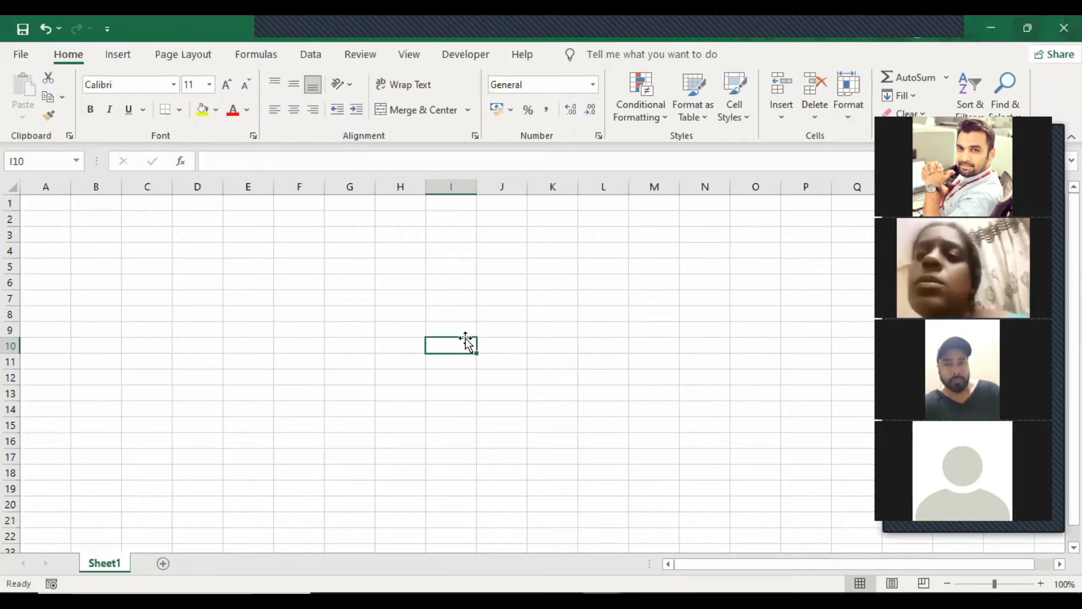
pyautogui.click(175, 84)
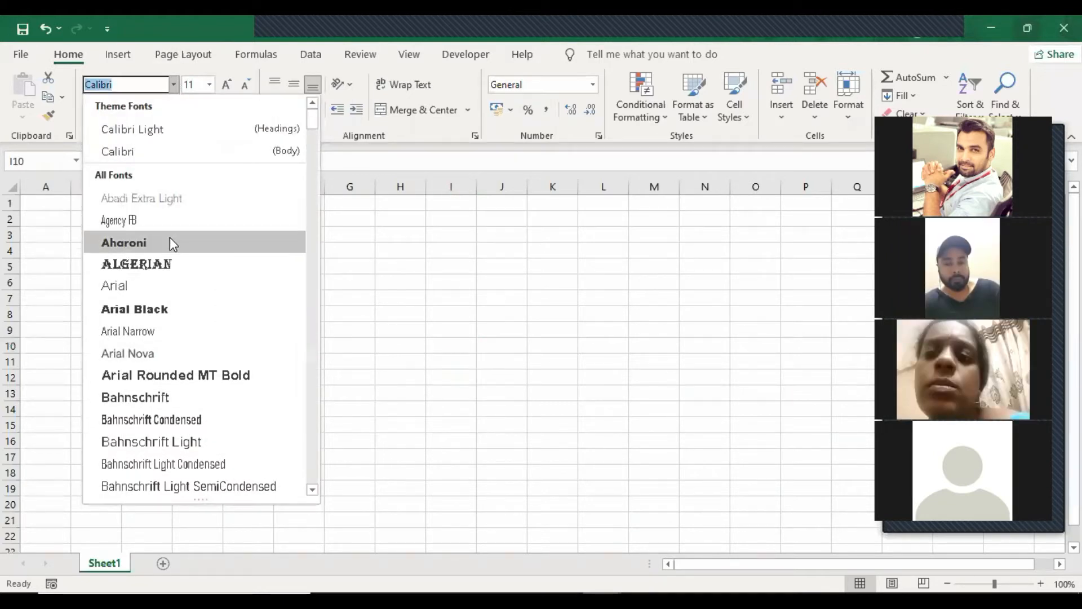
pyautogui.click(634, 236)
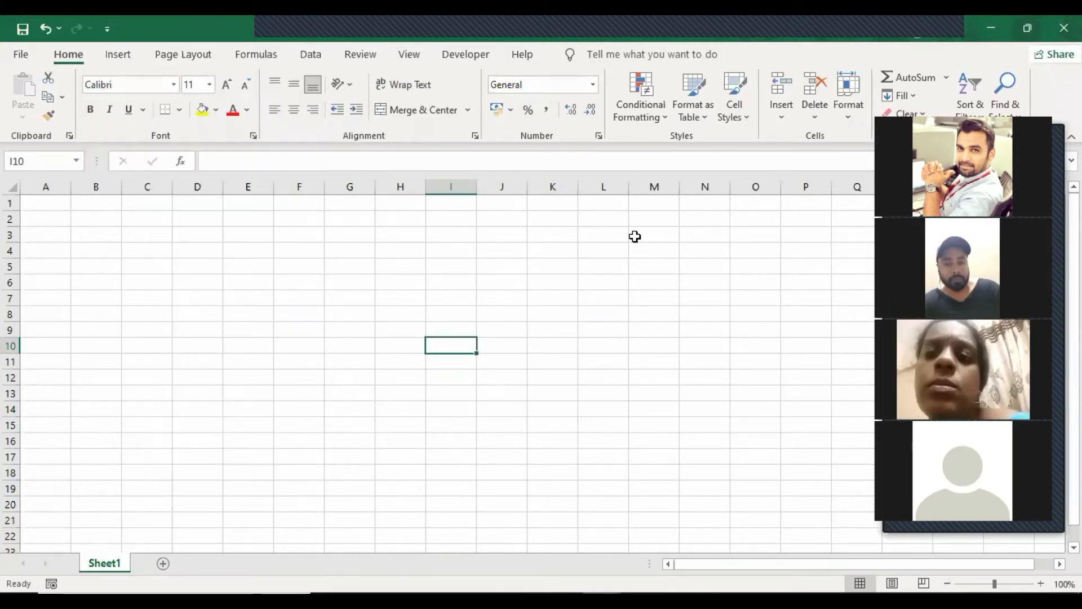
pyautogui.click(210, 87)
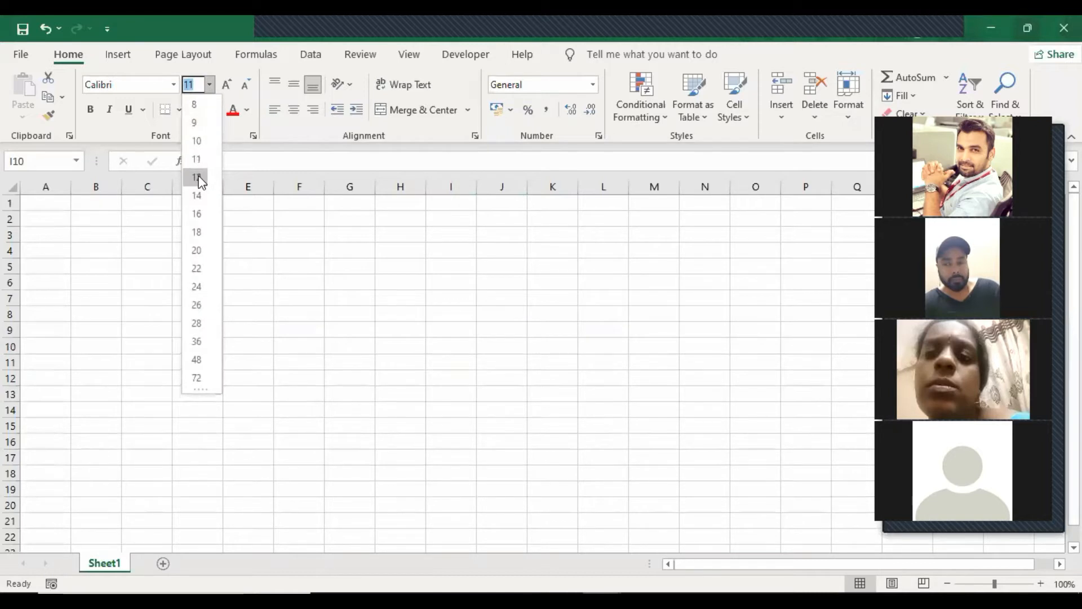
pyautogui.click(381, 287)
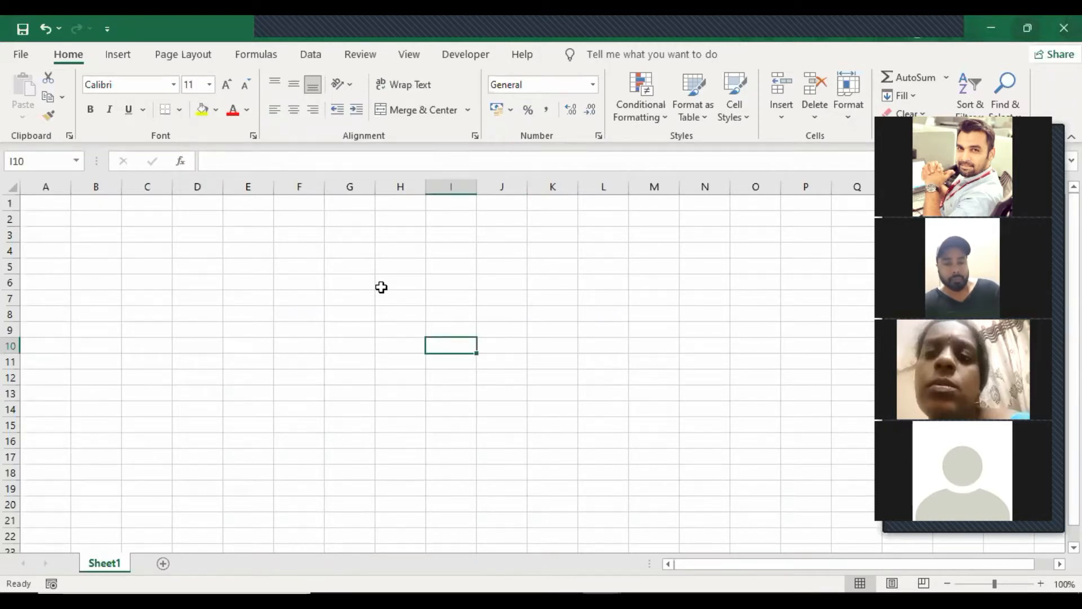
# Examine the default font and font size for new workbooks in the General options, and close the options without changes
pyautogui.click(21, 55)
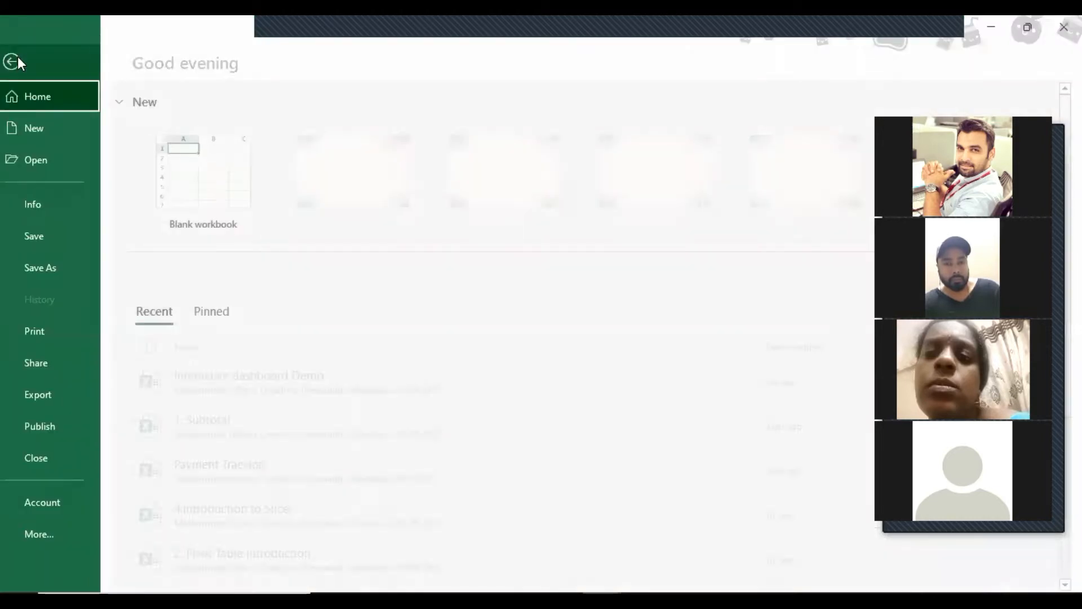
pyautogui.click(74, 533)
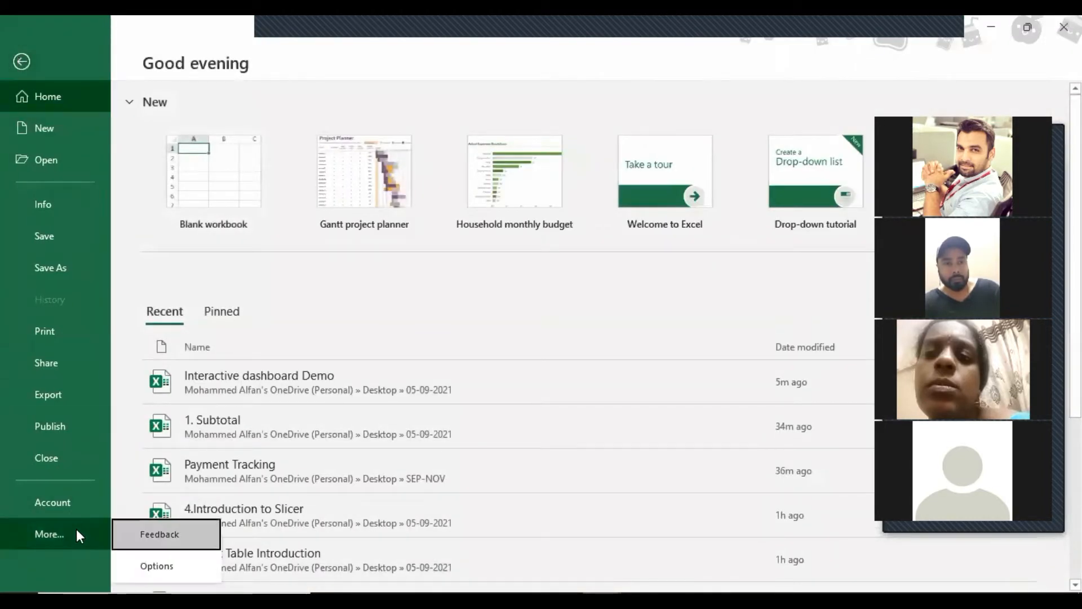
pyautogui.click(176, 569)
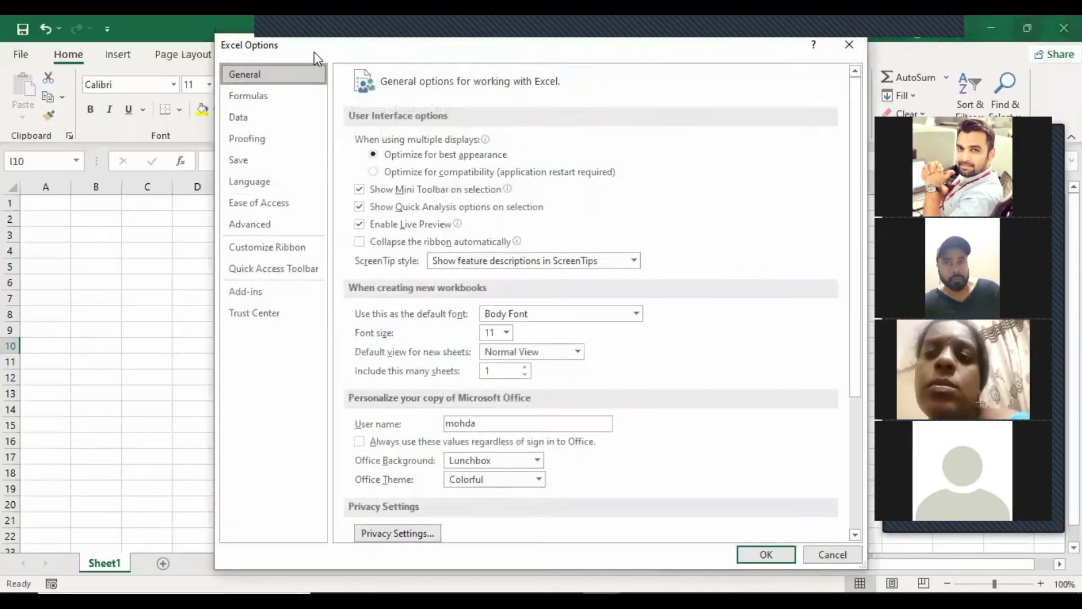
pyautogui.moveTo(312, 44); pyautogui.dragTo(149, 82)
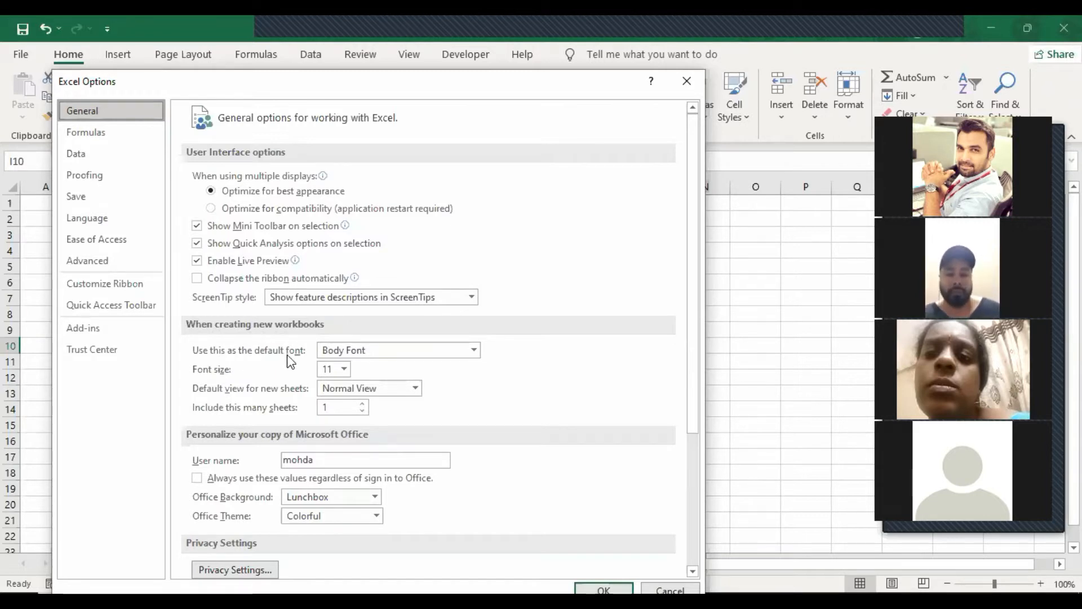
pyautogui.click(474, 350)
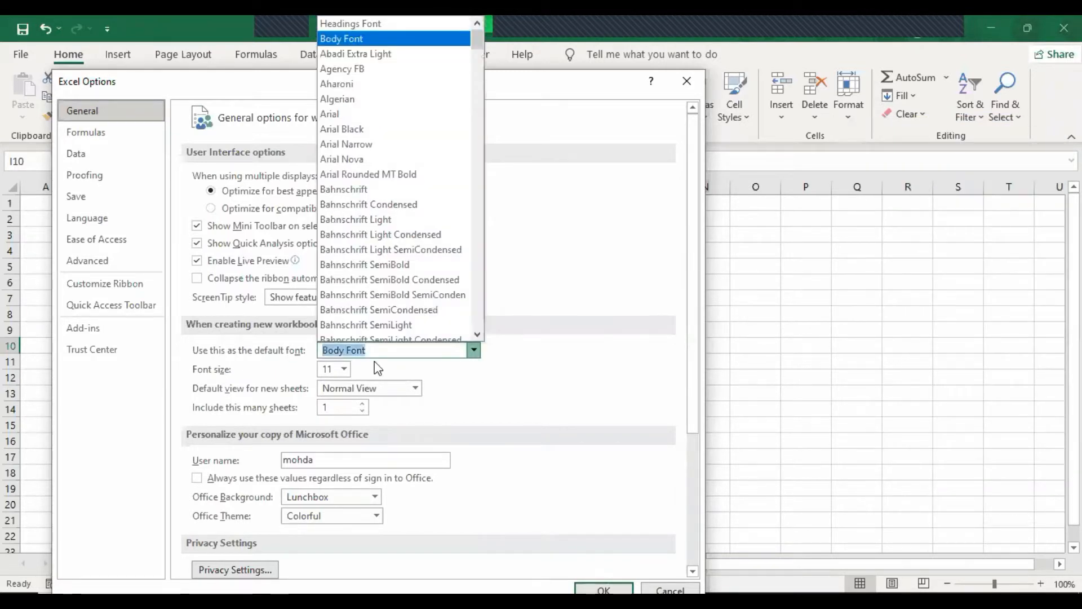
pyautogui.click(280, 369)
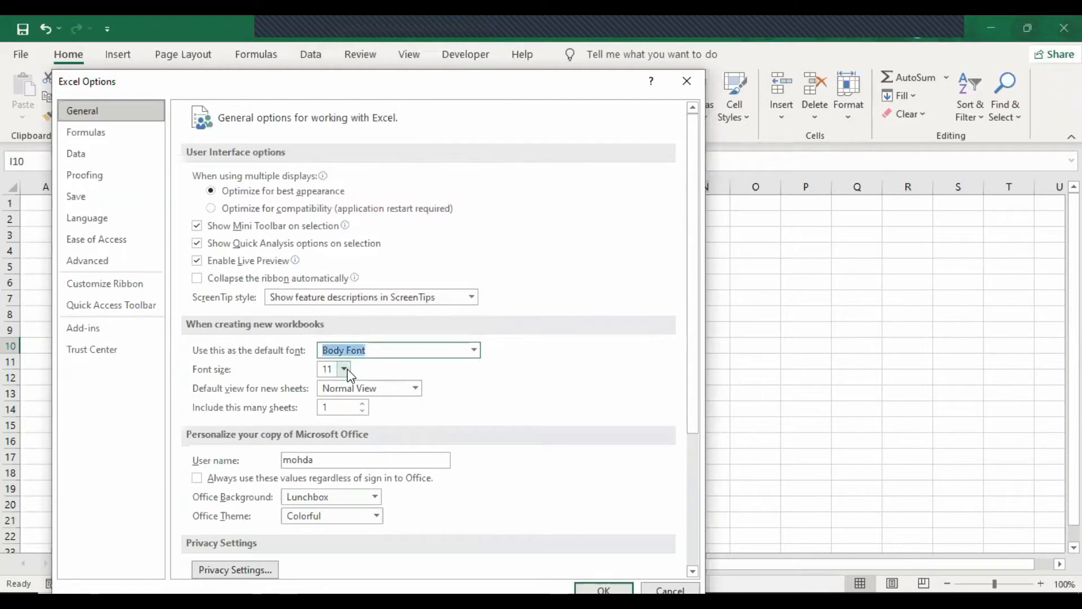
pyautogui.moveTo(386, 80); pyautogui.dragTo(506, 57)
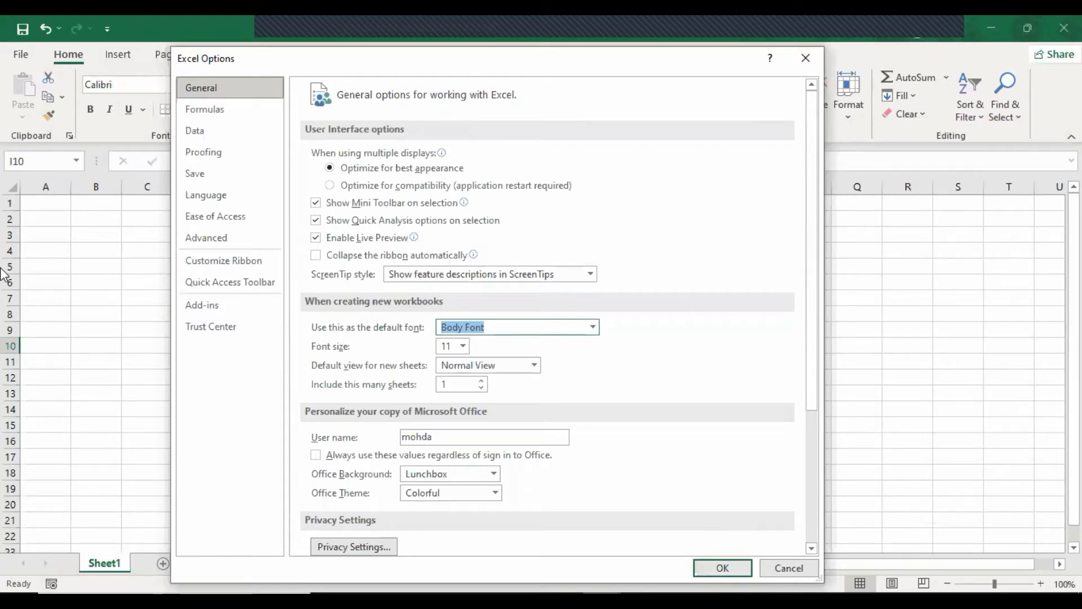
pyautogui.moveTo(366, 63); pyautogui.dragTo(492, 89)
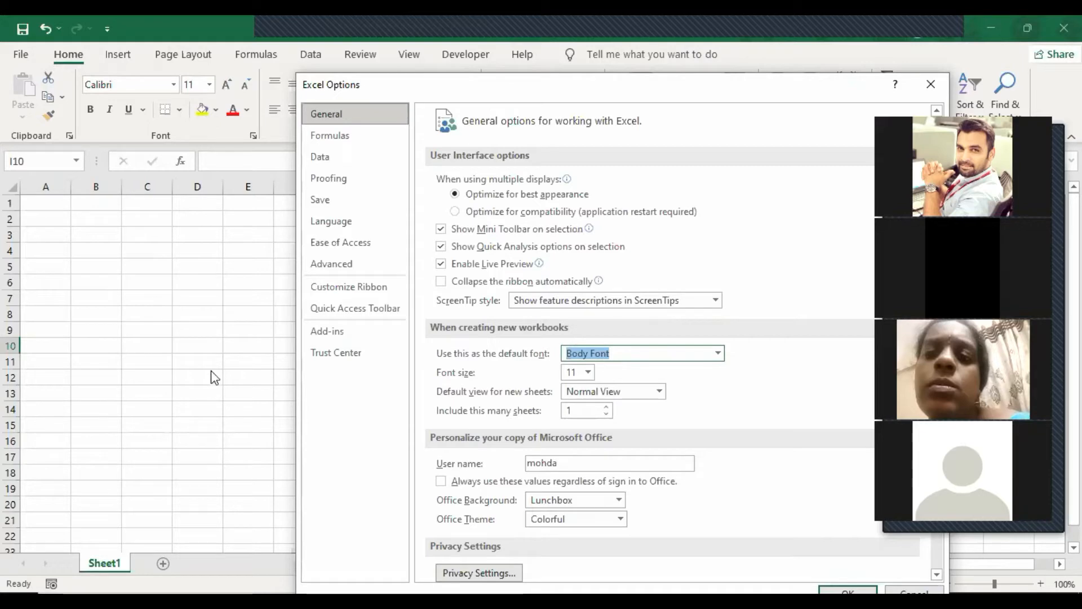
pyautogui.moveTo(850, 92); pyautogui.dragTo(693, 90)
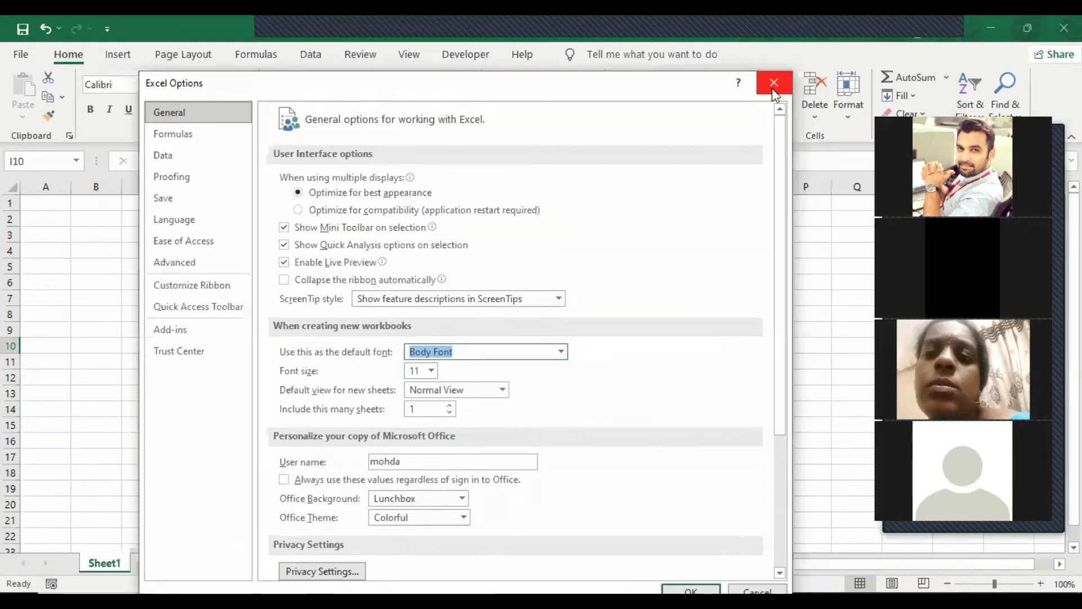
pyautogui.click(773, 85)
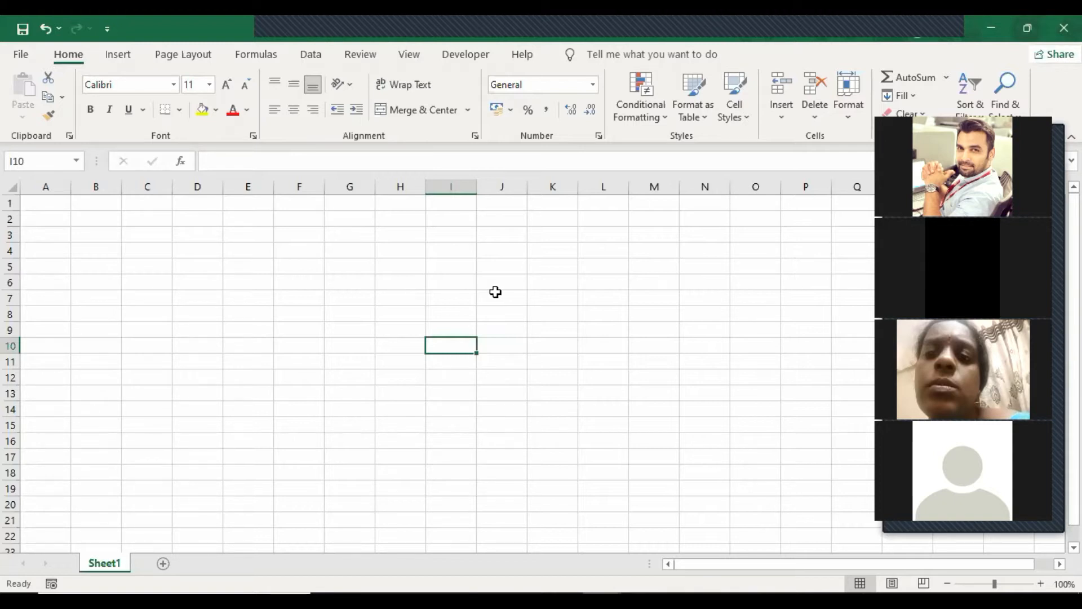
# Examine the Office product and version information on the Account page
pyautogui.click(20, 55)
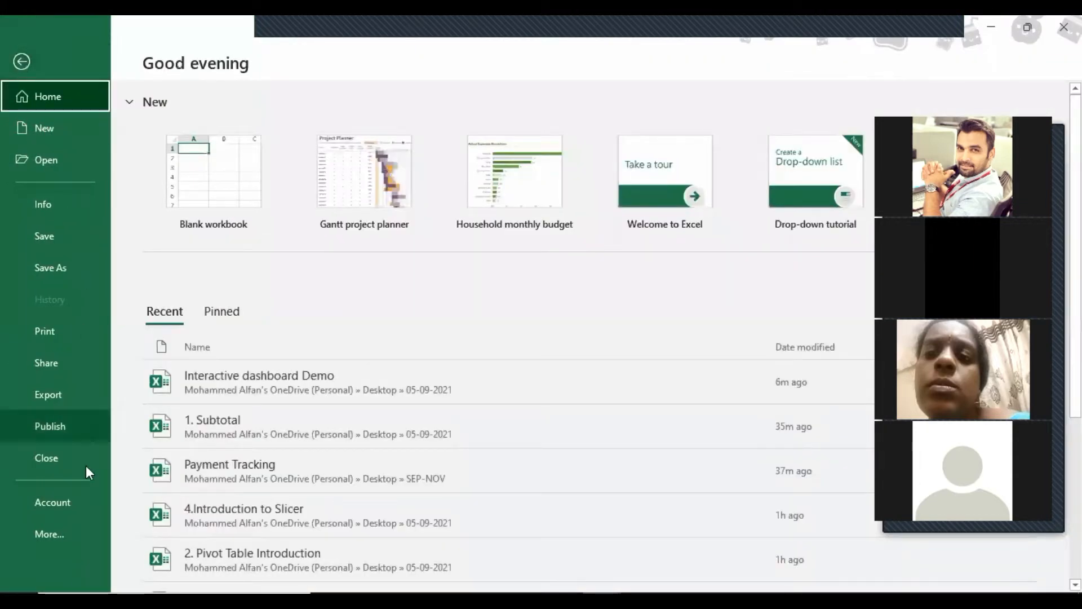
pyautogui.click(57, 505)
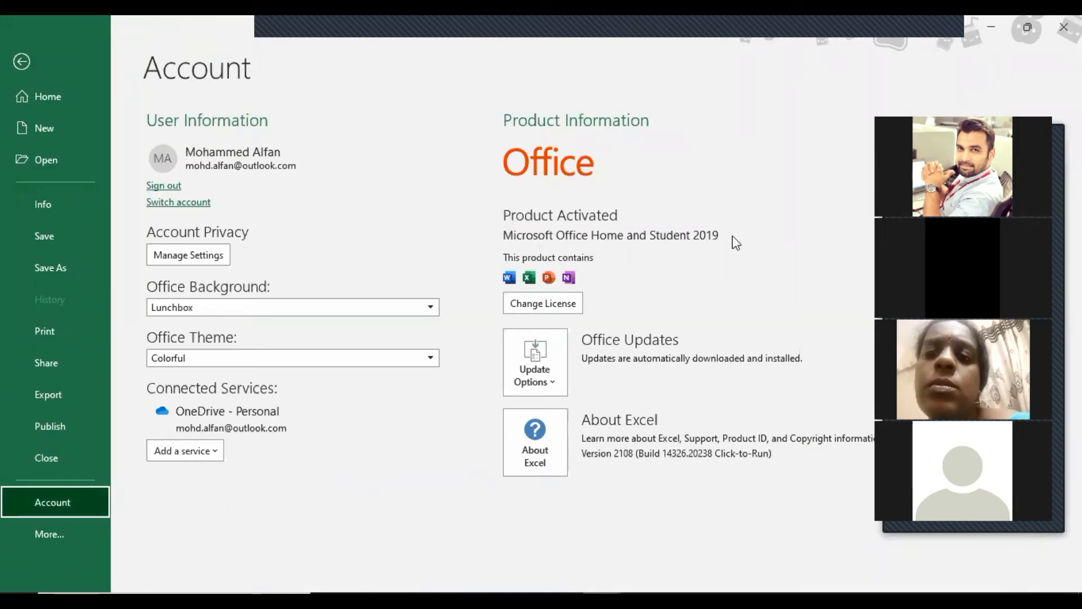
pyautogui.click(22, 61)
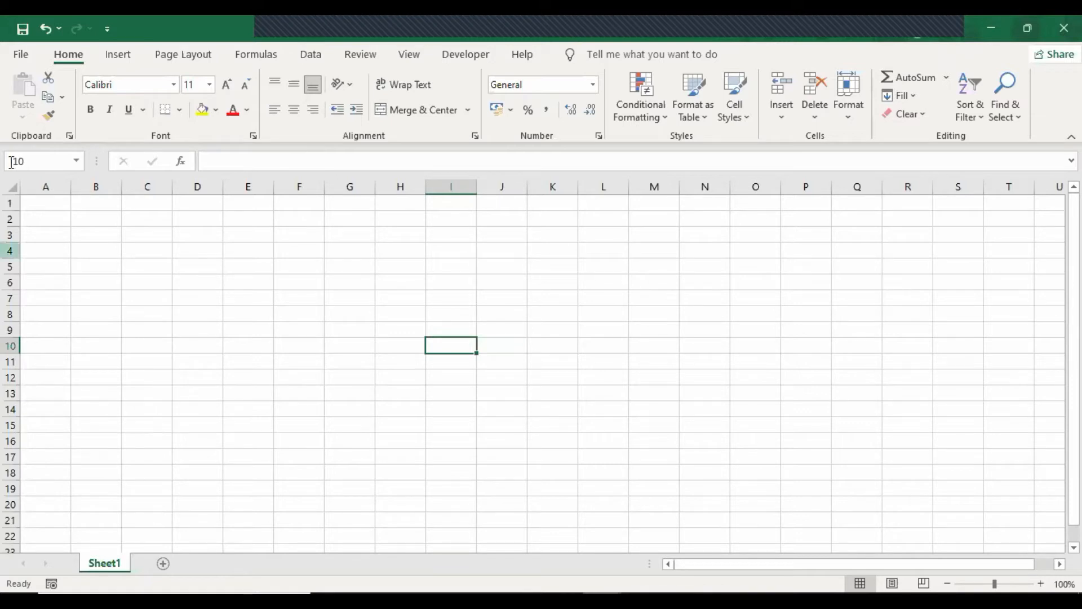
pyautogui.click(25, 53)
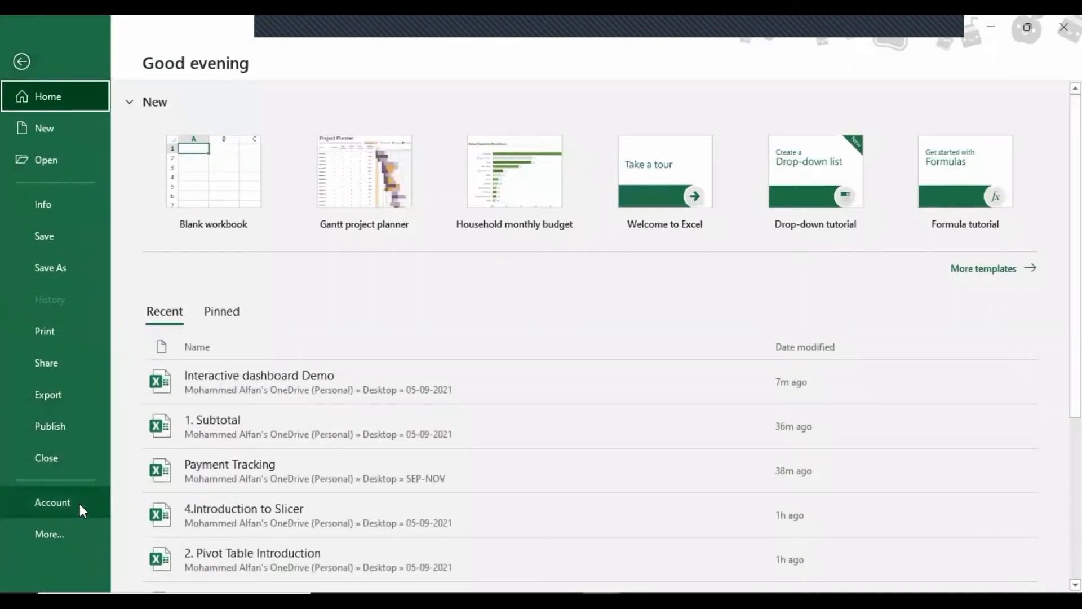
pyautogui.click(80, 504)
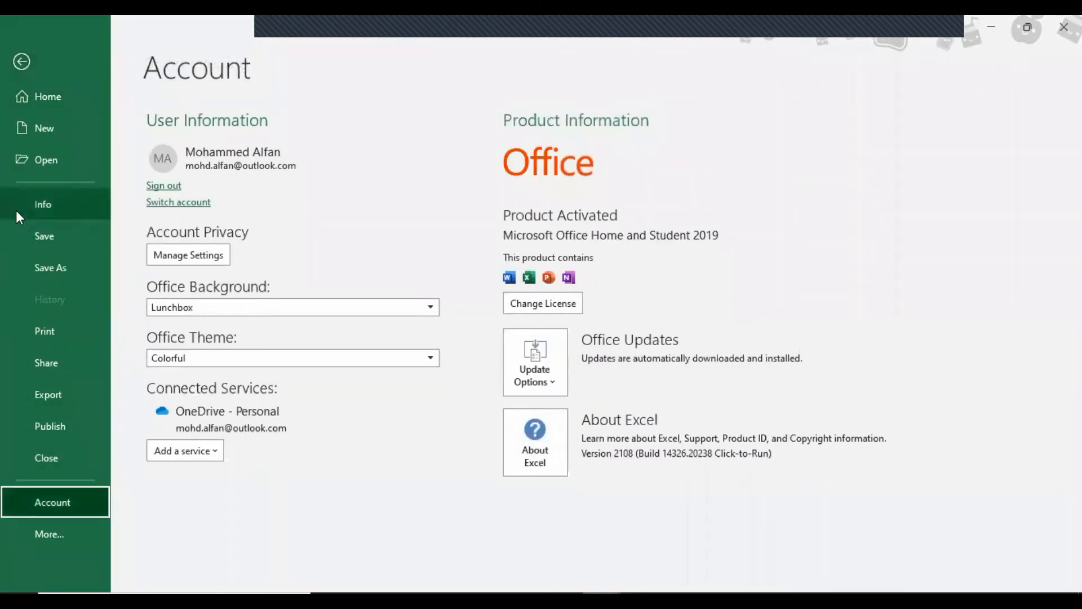
# Review the General options for new workbooks, including the number of sheets, and close them without changes
pyautogui.click(62, 532)
pyautogui.click(159, 568)
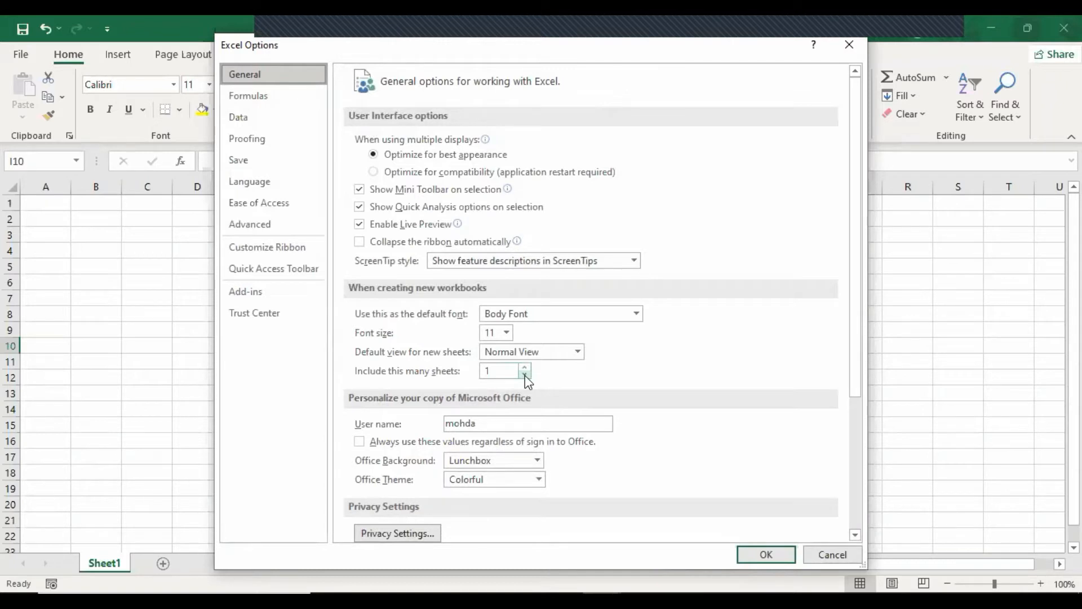
pyautogui.click(850, 45)
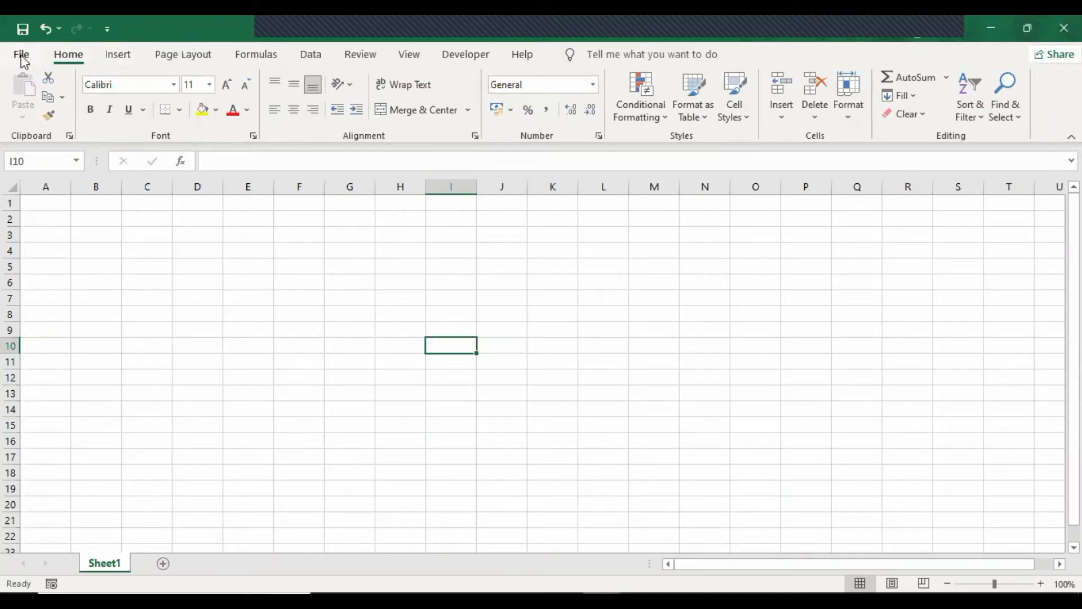
# Look through the Insert, Page Layout, Formulas, Data, Review and Developer ribbon commands, and return to the Home commands
pyautogui.click(127, 56)
pyautogui.click(186, 56)
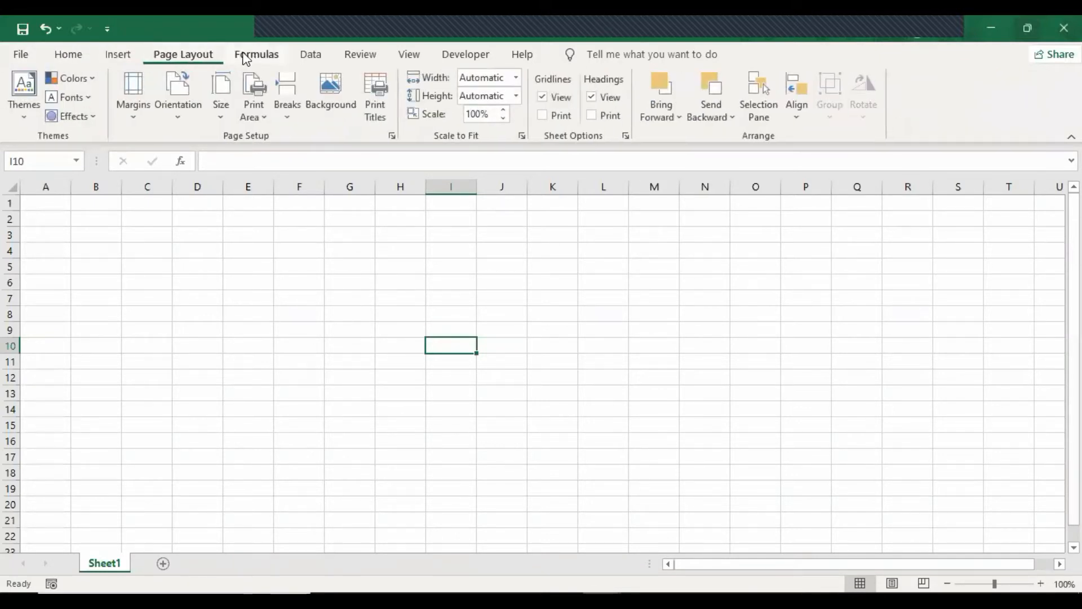
pyautogui.click(253, 56)
pyautogui.click(309, 55)
pyautogui.click(358, 55)
pyautogui.click(458, 55)
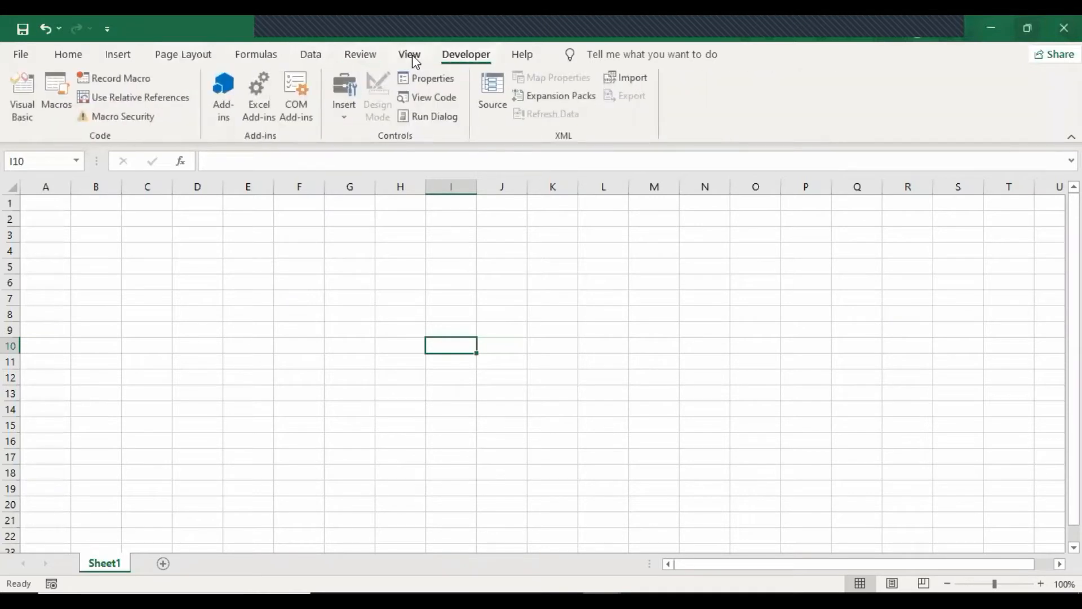
pyautogui.click(70, 55)
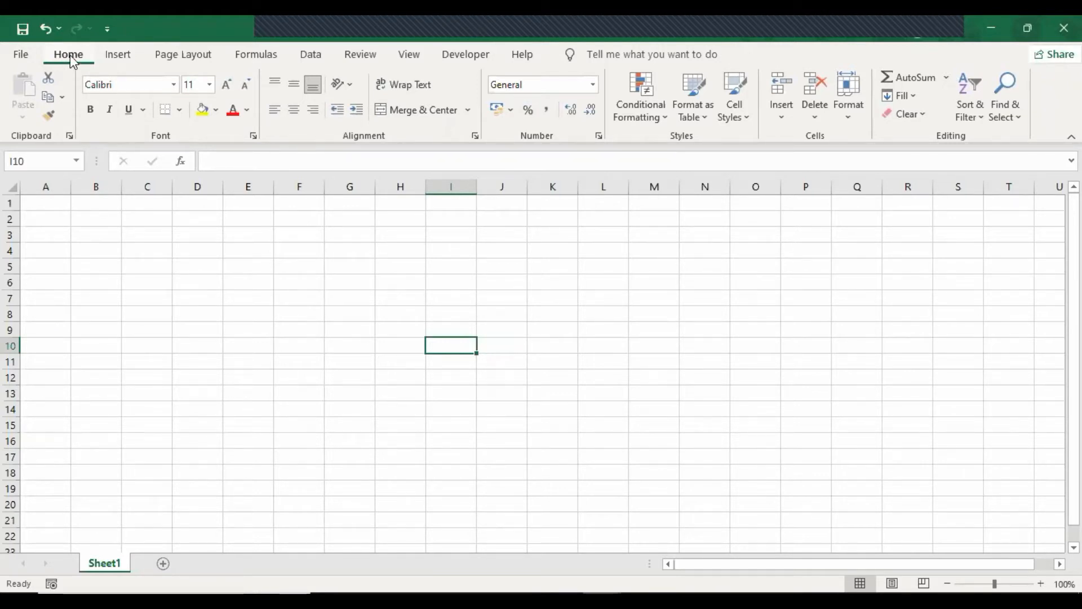
pyautogui.click(117, 56)
pyautogui.click(179, 57)
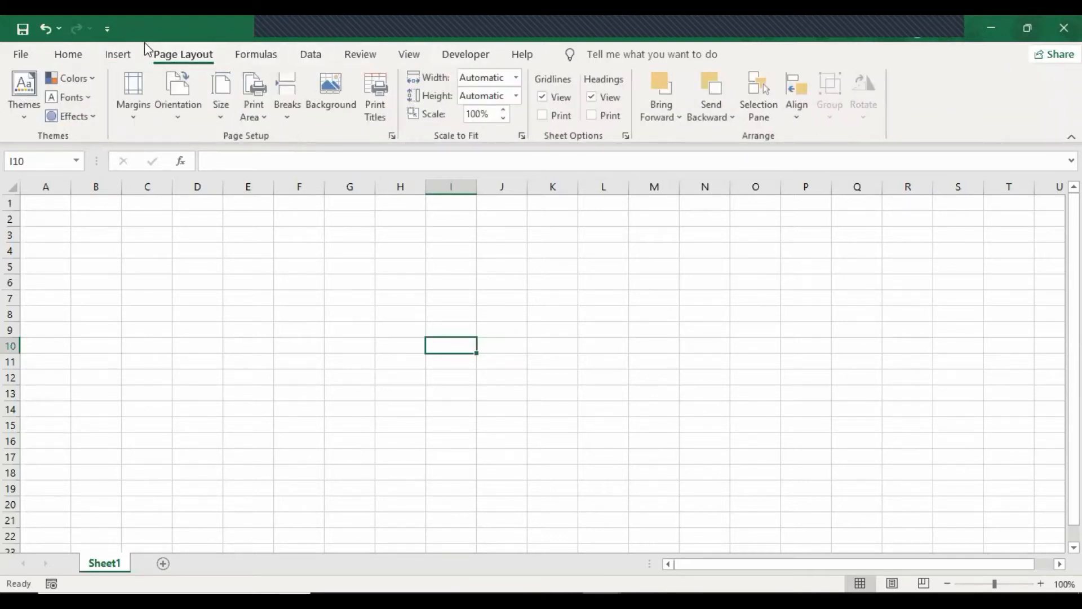
pyautogui.click(85, 56)
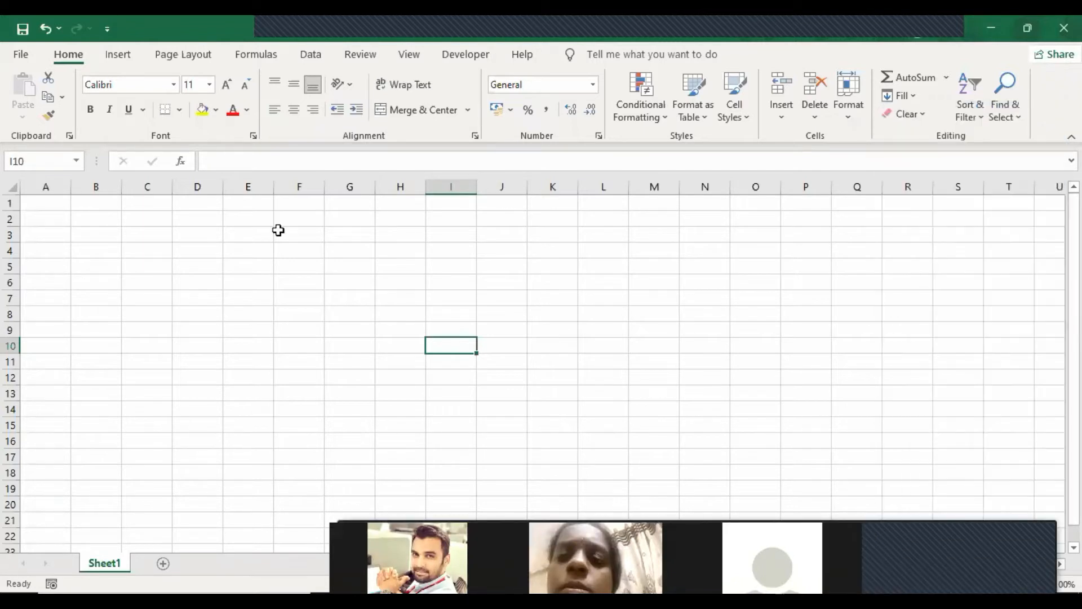
# Point out the worksheet's cell area by selecting C2:R16 and B3:Q15, and finish on cell M7
pyautogui.moveTo(150, 222); pyautogui.dragTo(896, 445)
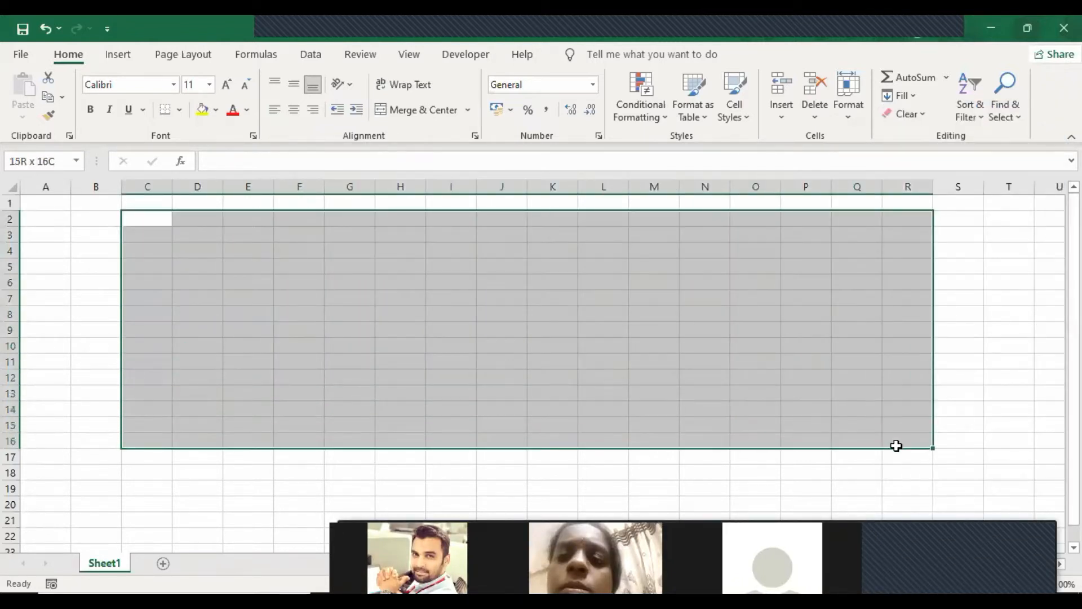
pyautogui.click(522, 263)
pyautogui.moveTo(99, 232); pyautogui.dragTo(564, 395)
pyautogui.moveTo(776, 420); pyautogui.dragTo(848, 432)
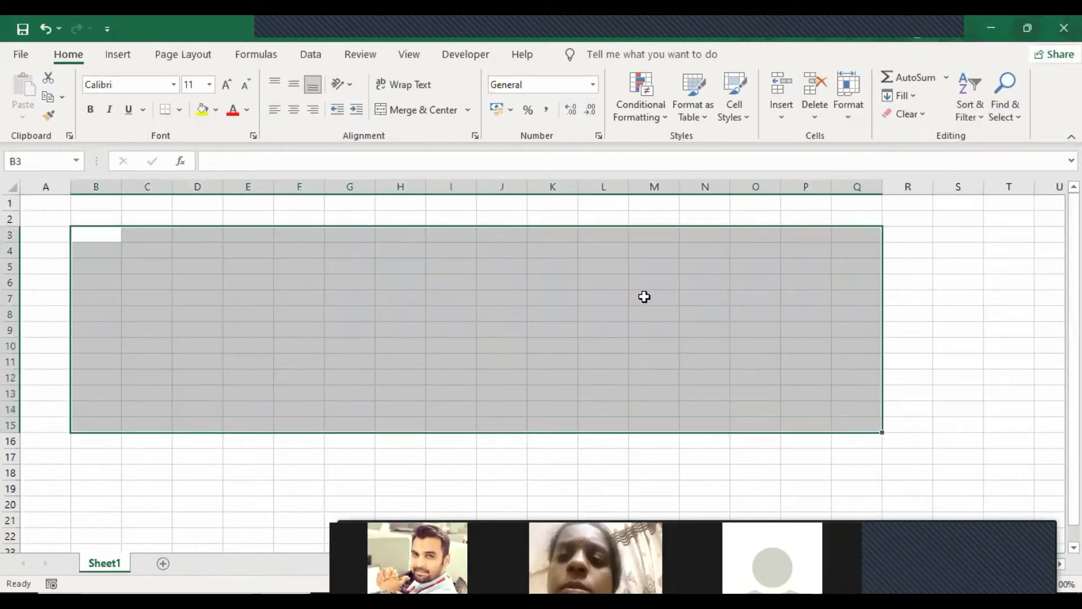
pyautogui.click(642, 295)
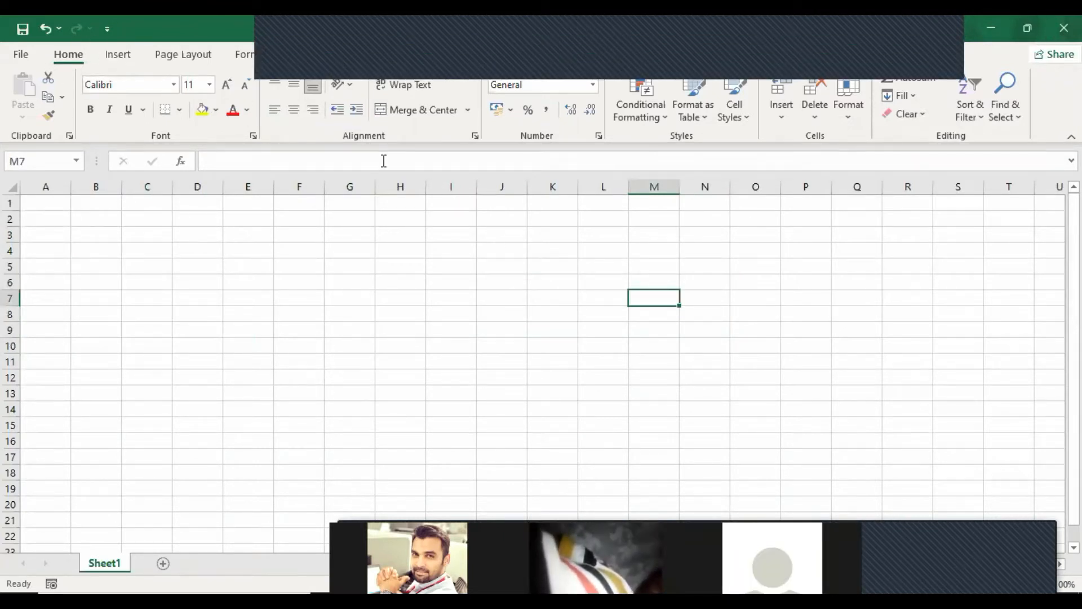
# Set the ribbon to Auto-hide, highlight the enlarged worksheet area C2:Q21, and select cell K15
pyautogui.click(955, 35)
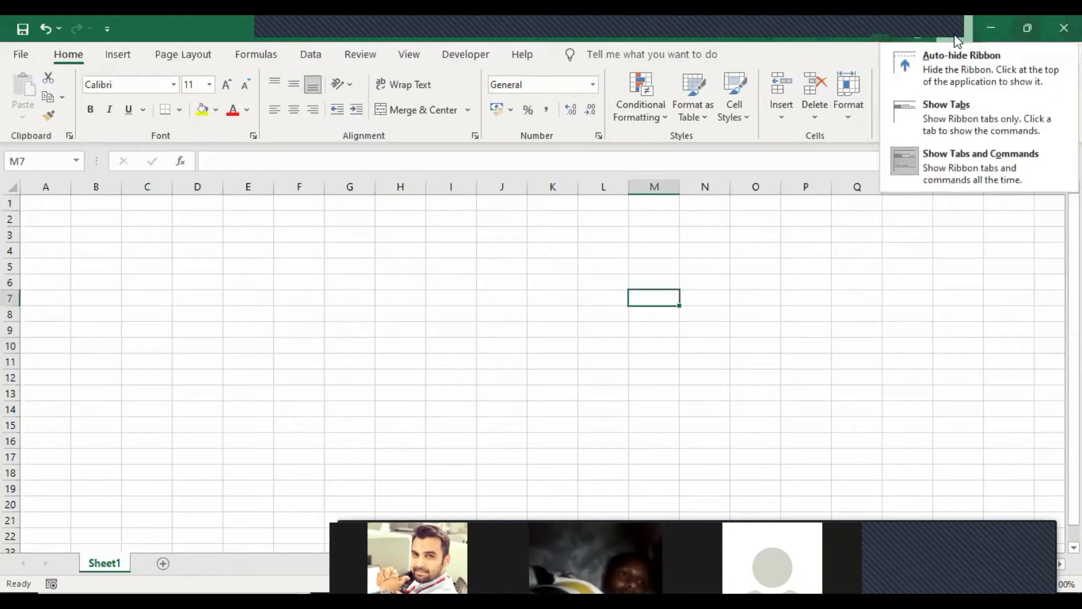
pyautogui.click(972, 70)
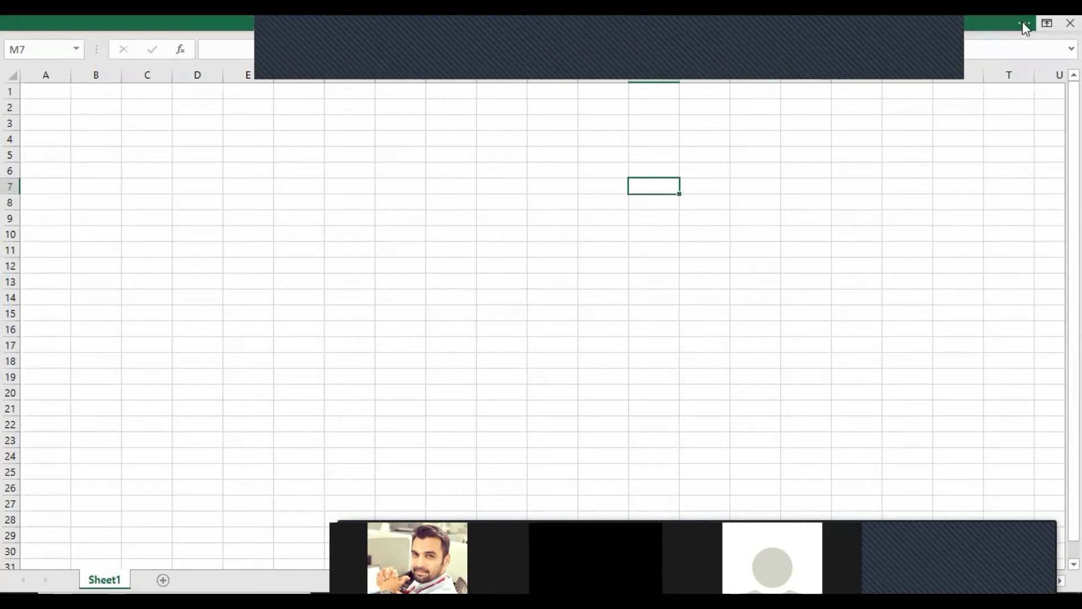
pyautogui.moveTo(125, 108); pyautogui.dragTo(863, 412)
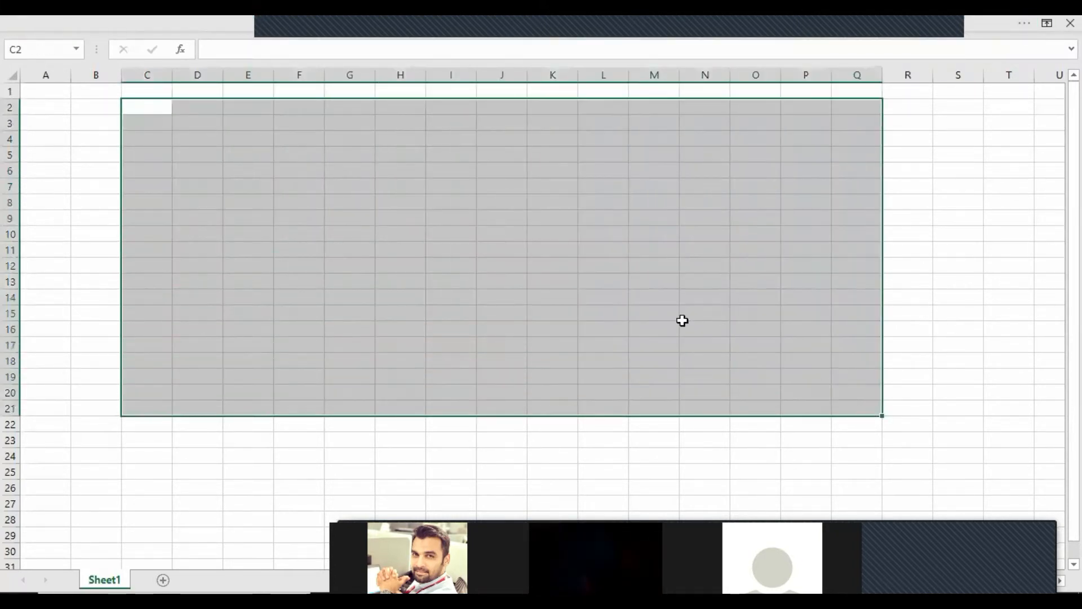
pyautogui.click(552, 313)
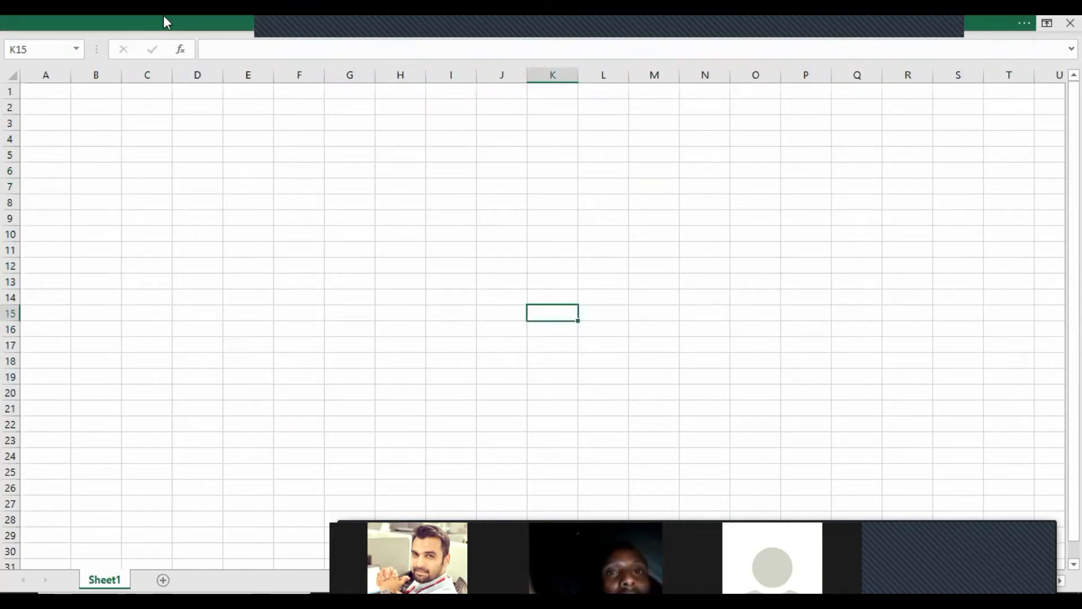
# Set the ribbon display back to Show Tabs and Commands, and select cell E7
pyautogui.click(1048, 24)
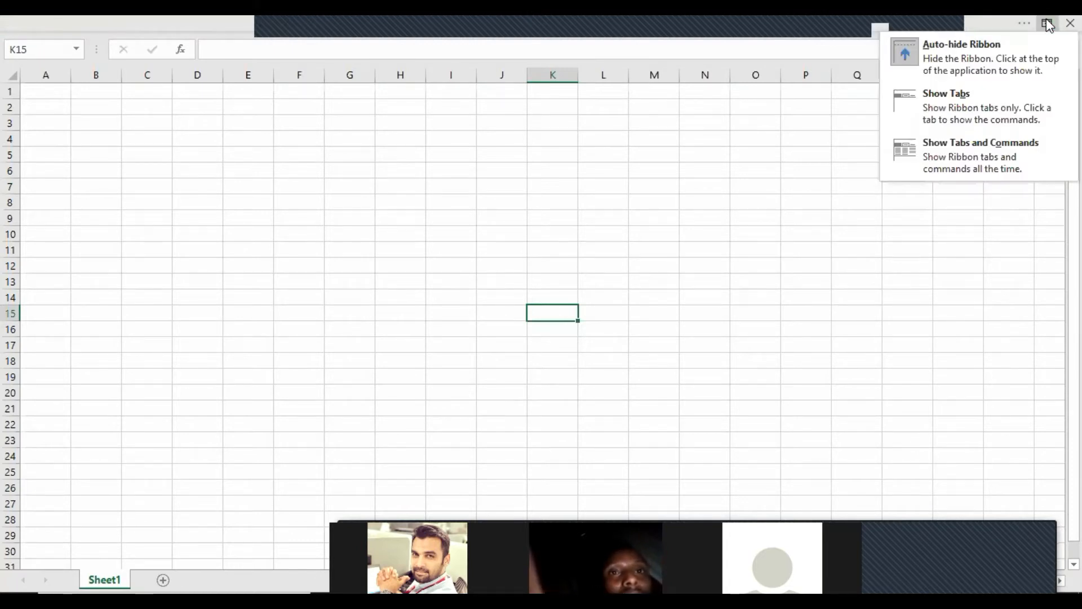
pyautogui.click(966, 157)
pyautogui.click(242, 291)
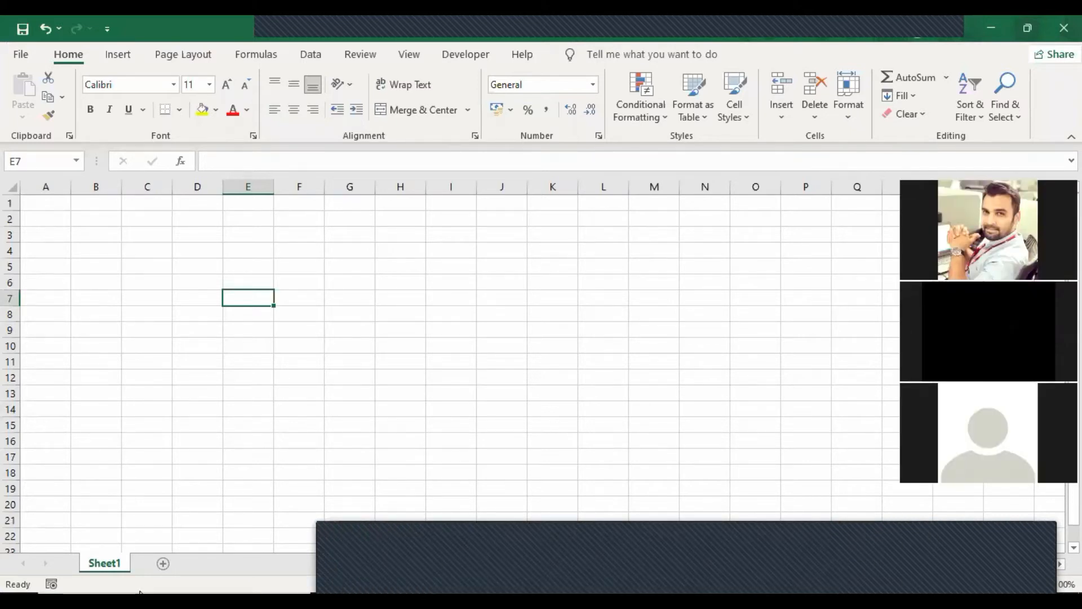
# Add seven new worksheets to the workbook, up to Sheet8
pyautogui.click(164, 563)
pyautogui.click(213, 564)
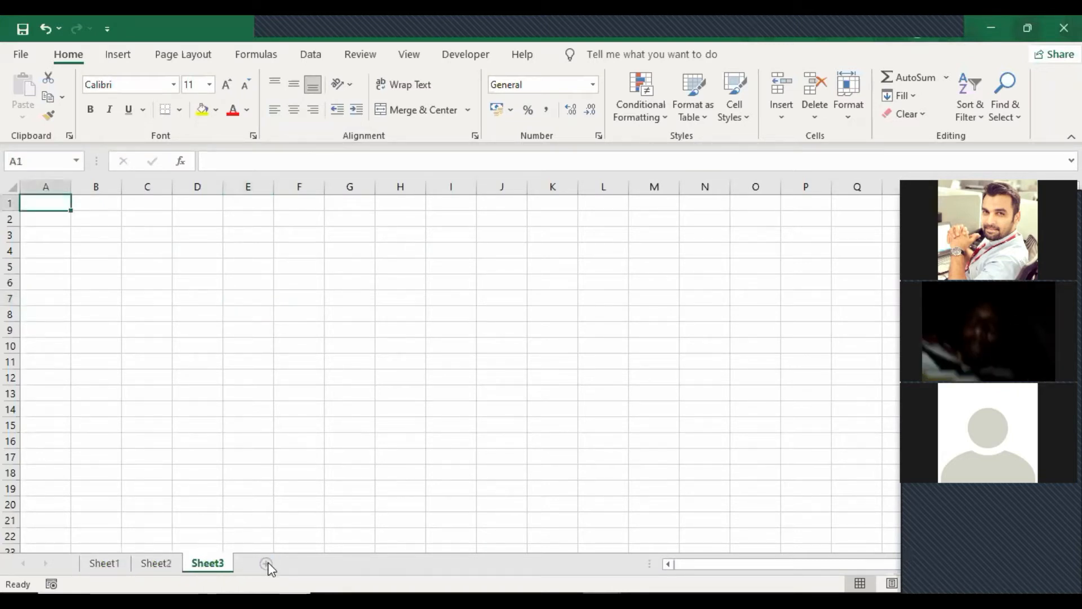
pyautogui.click(264, 564)
pyautogui.click(314, 564)
pyautogui.click(361, 563)
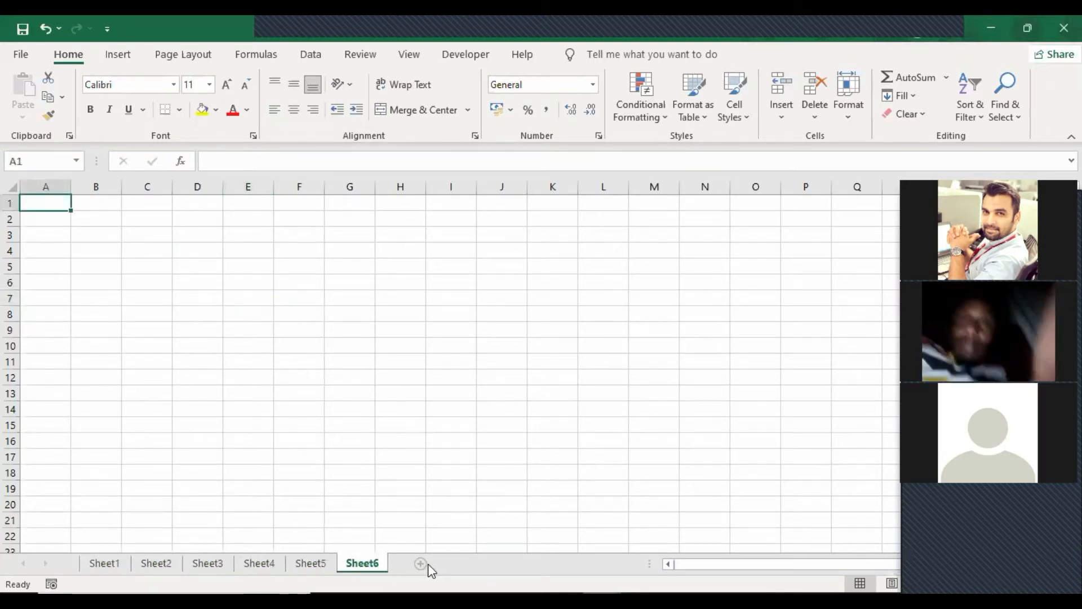
pyautogui.click(429, 563)
pyautogui.click(472, 562)
# Rename Sheet1, Sheet2 and Sheet3 as KSA, UK and TNZ
pyautogui.click(105, 563)
pyautogui.doubleClick(104, 567)
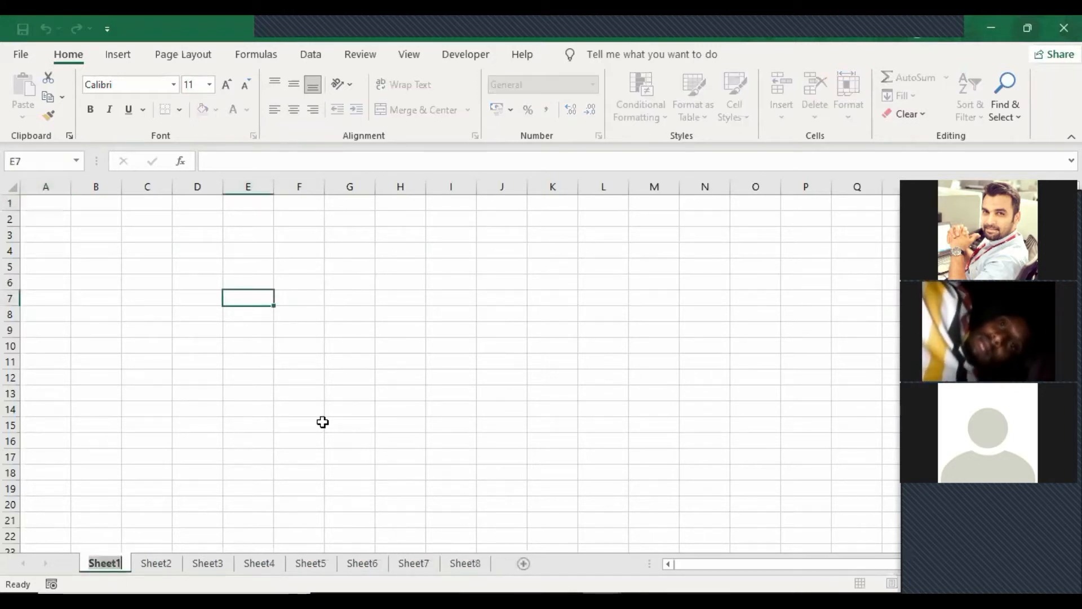
pyautogui.write('KSA')
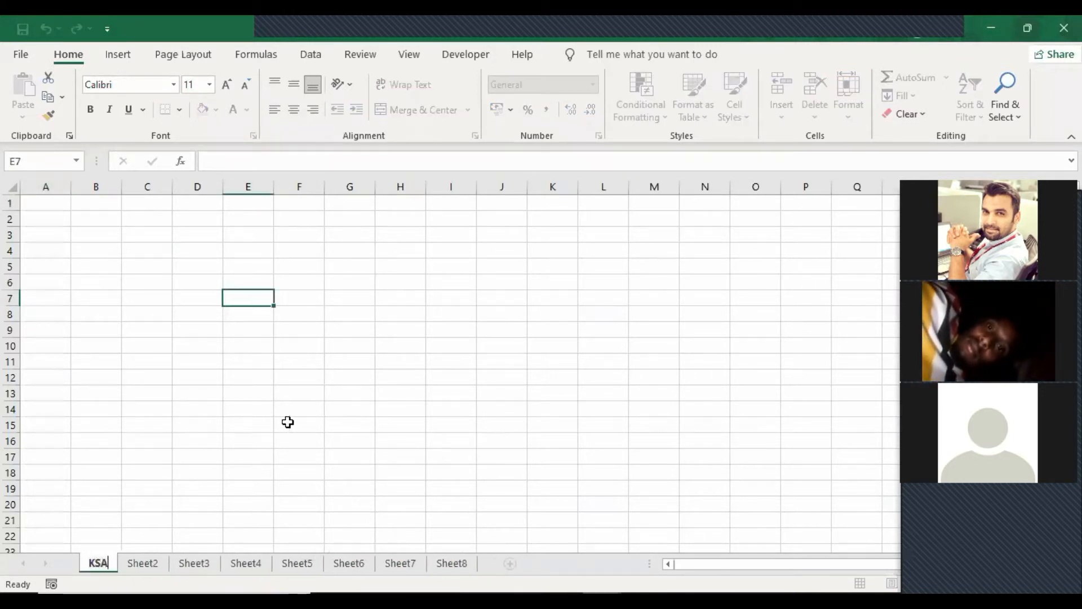
pyautogui.click(160, 562)
pyautogui.doubleClick(160, 563)
pyautogui.write('UK')
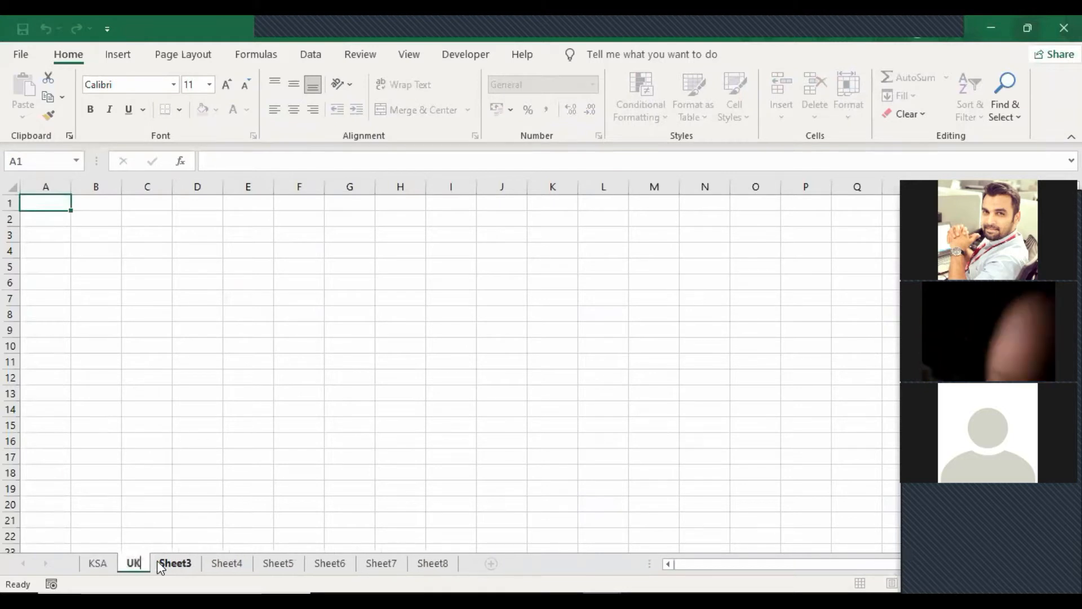
pyautogui.click(161, 563)
pyautogui.doubleClick(162, 561)
pyautogui.write('TNZ')
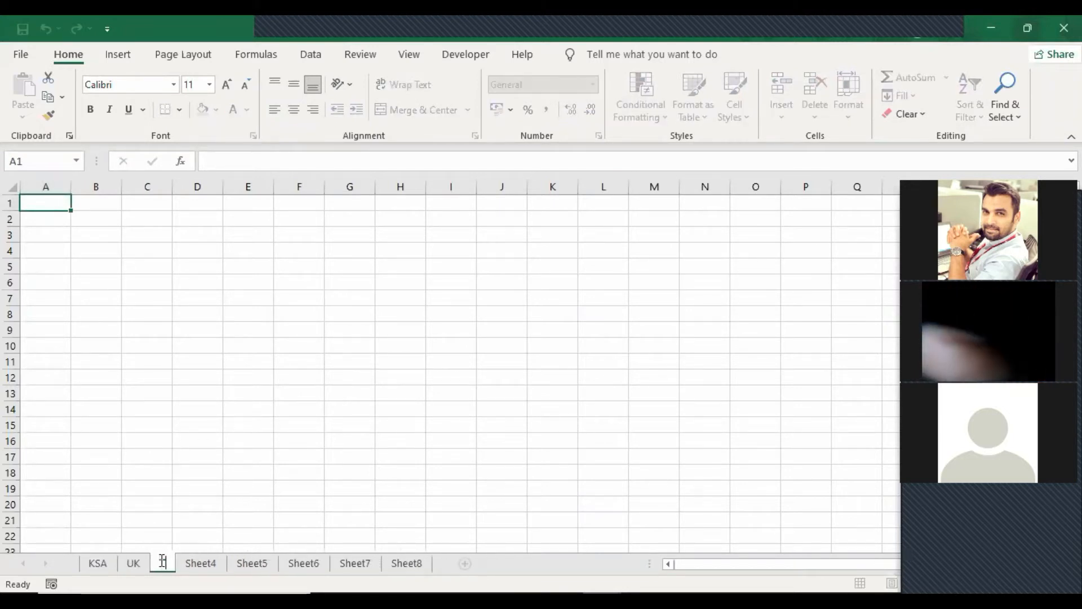
# Rename Sheet4, Sheet5 and Sheet6 as QATR, IND and UAE, and finish on cell G21
pyautogui.click(214, 565)
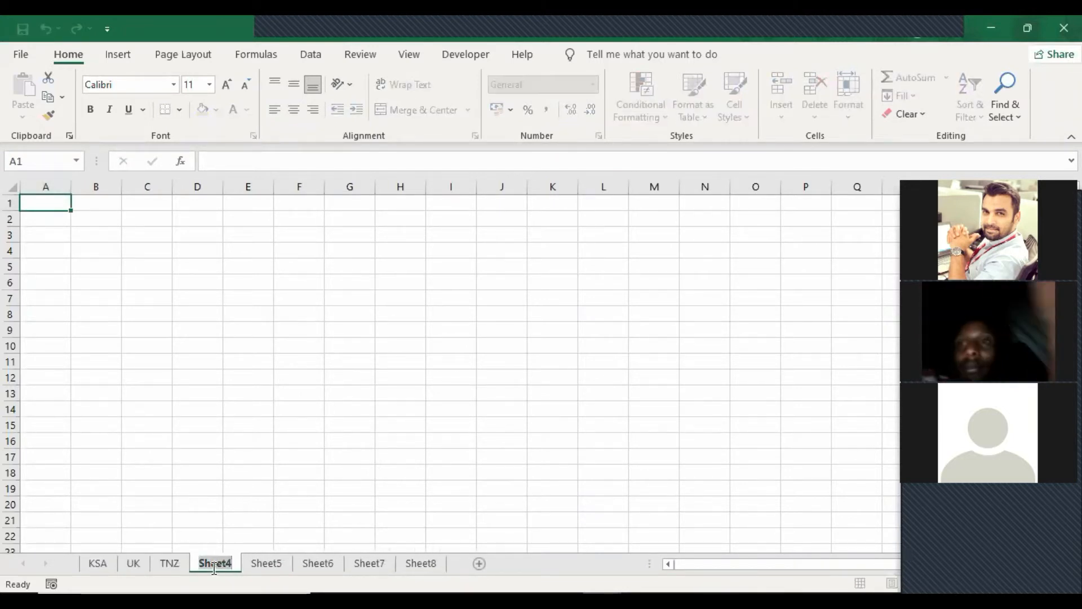
pyautogui.write('QATR')
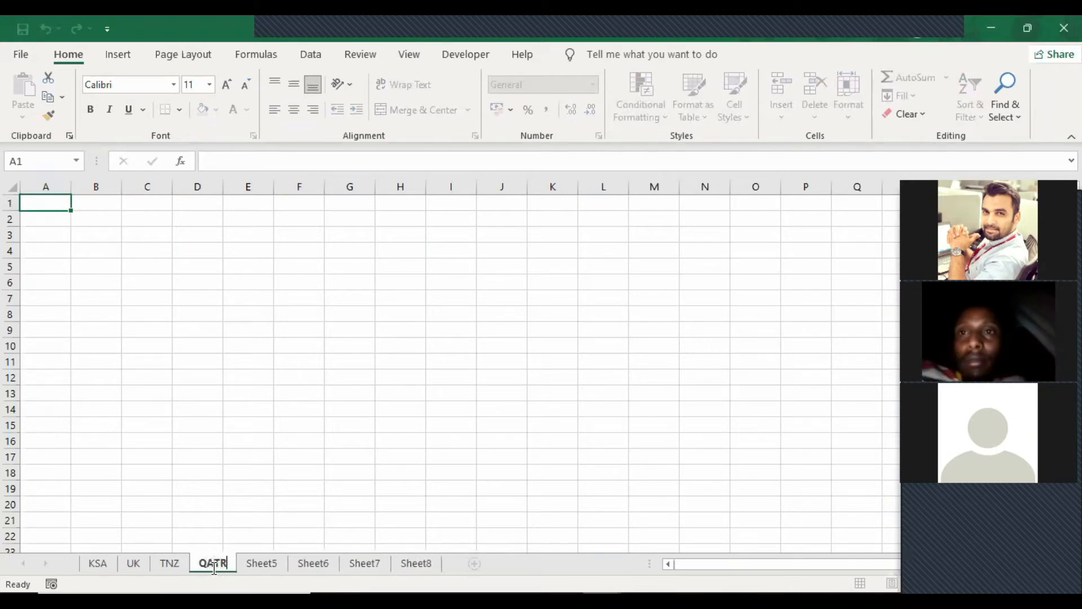
pyautogui.doubleClick(270, 560)
pyautogui.write('NND')
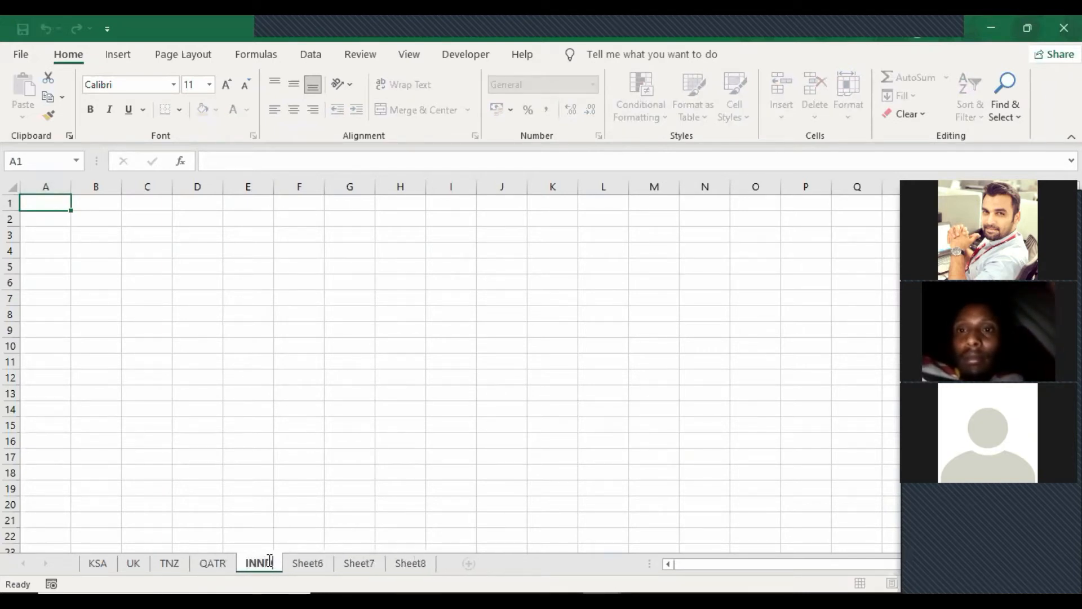
pyautogui.press('BackSpace')
pyautogui.press('BackSpace')
pyautogui.write('D')
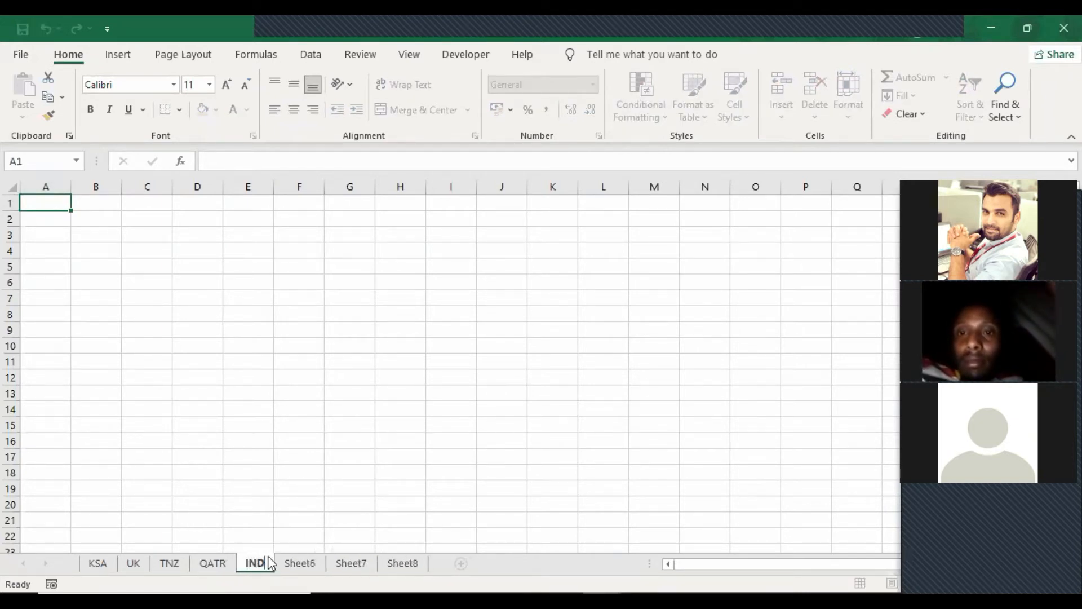
pyautogui.doubleClick(293, 564)
pyautogui.write('UAE')
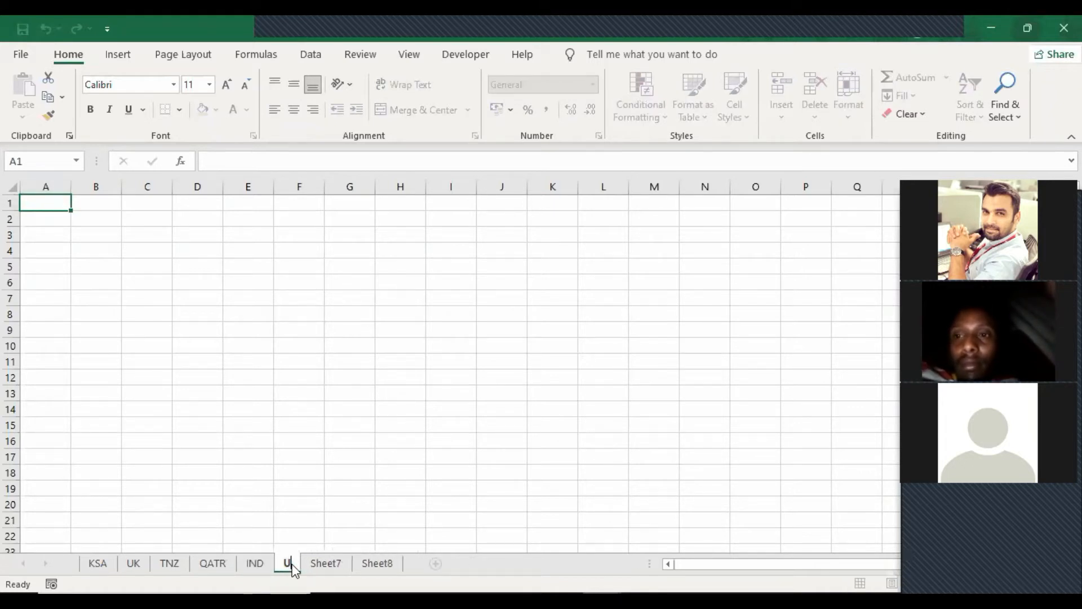
pyautogui.click(367, 516)
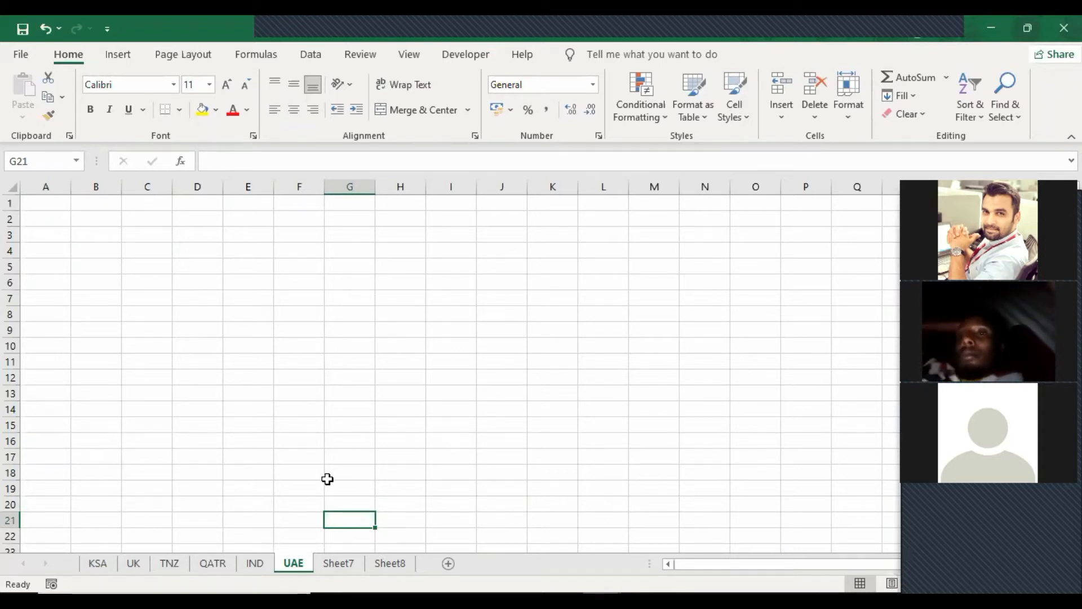
# Switch to KSA and back to UAE, highlight TNZ in the Activate sheet list, cancel it, and select cell F13
pyautogui.click(99, 565)
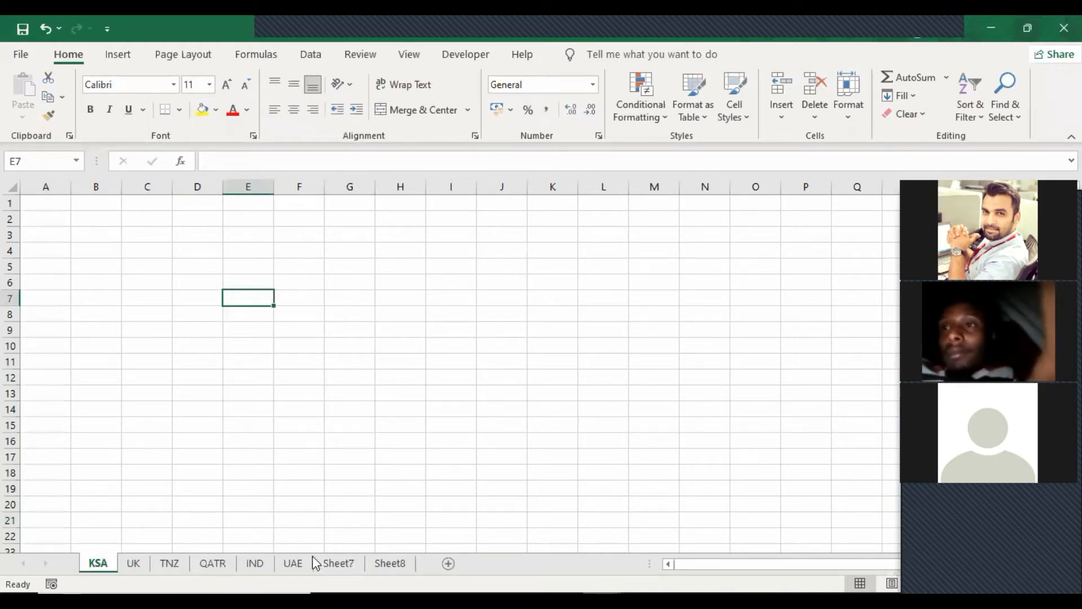
pyautogui.click(294, 563)
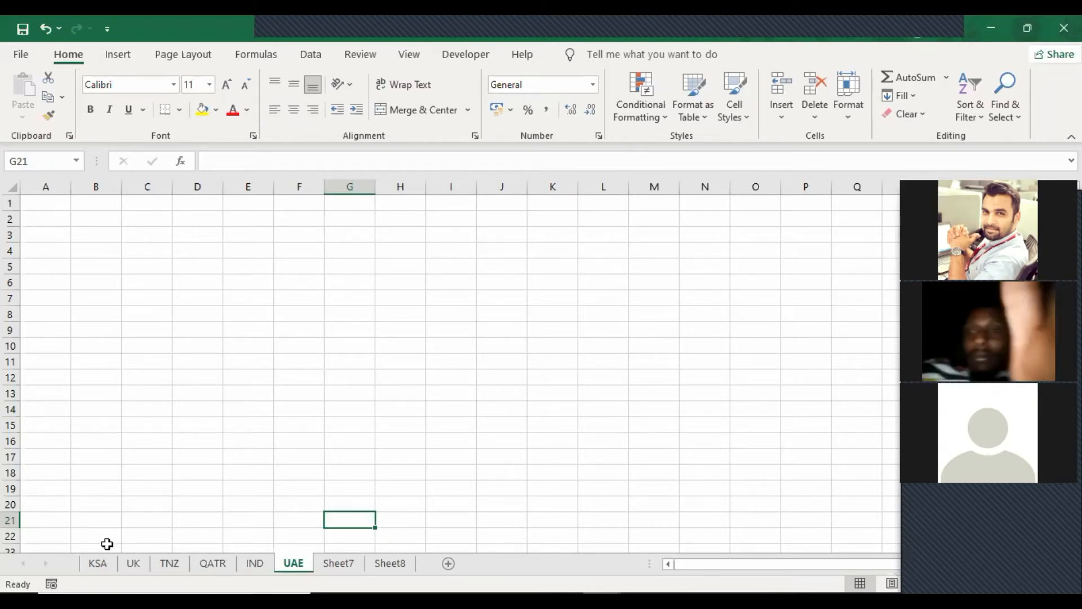
pyautogui.rightClick(32, 563)
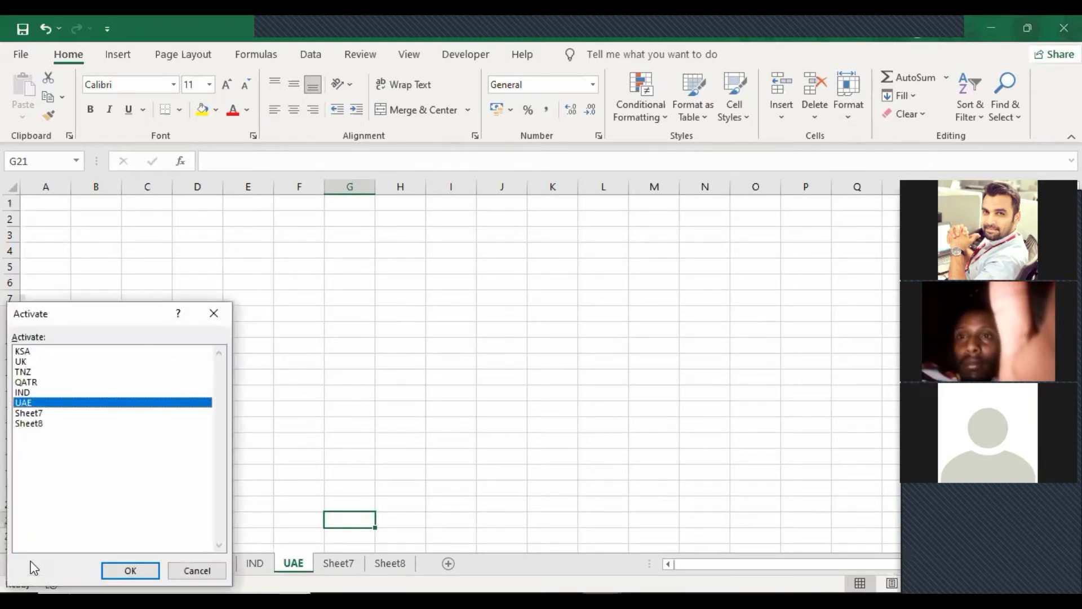
pyautogui.click(55, 374)
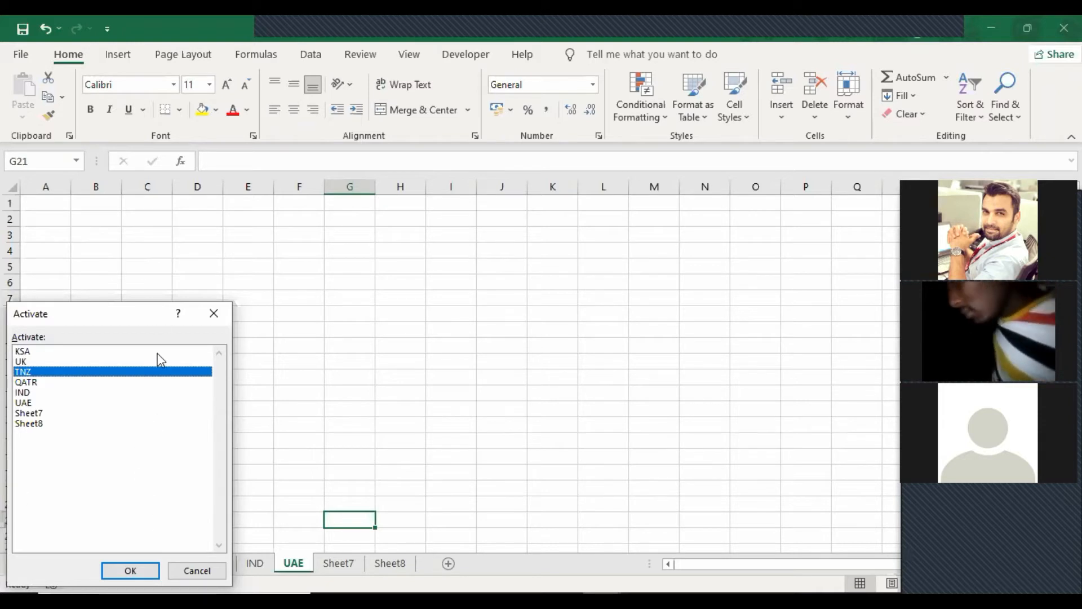
pyautogui.click(196, 571)
pyautogui.click(300, 393)
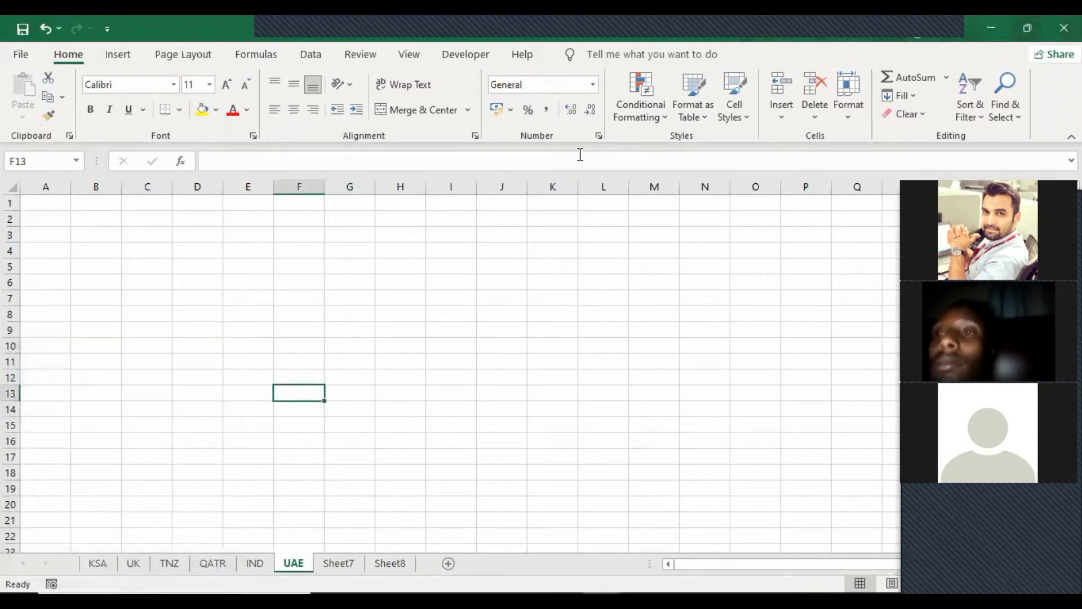
# Point out cells I6 and G7, column G and a block of rows starting at row 4, finishing on cell F7
pyautogui.click(466, 280)
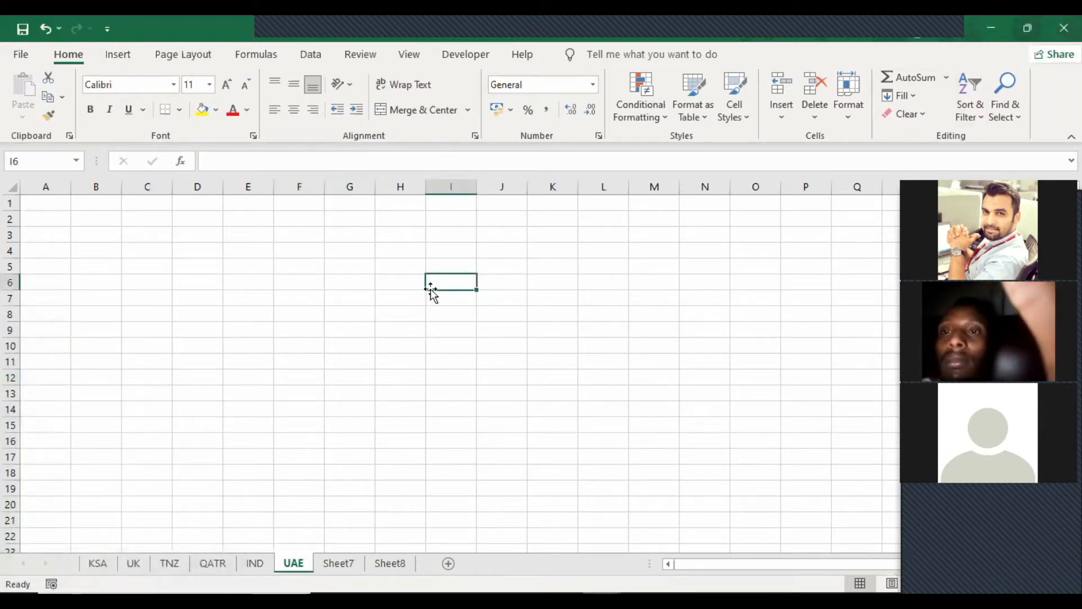
pyautogui.click(341, 302)
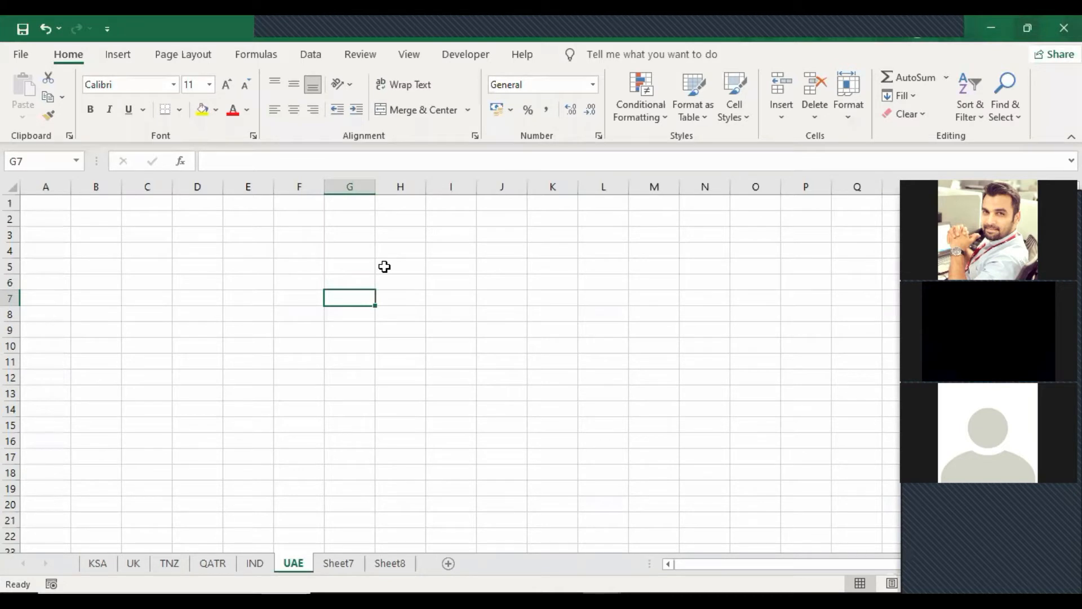
pyautogui.click(356, 187)
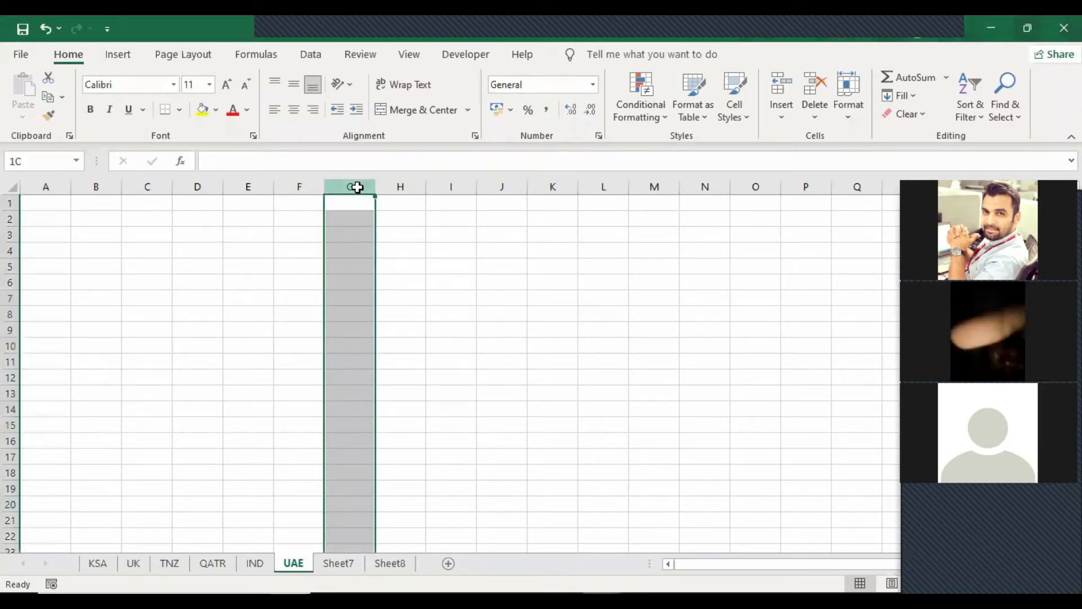
pyautogui.moveTo(9, 251); pyautogui.dragTo(6, 364)
pyautogui.click(29, 249)
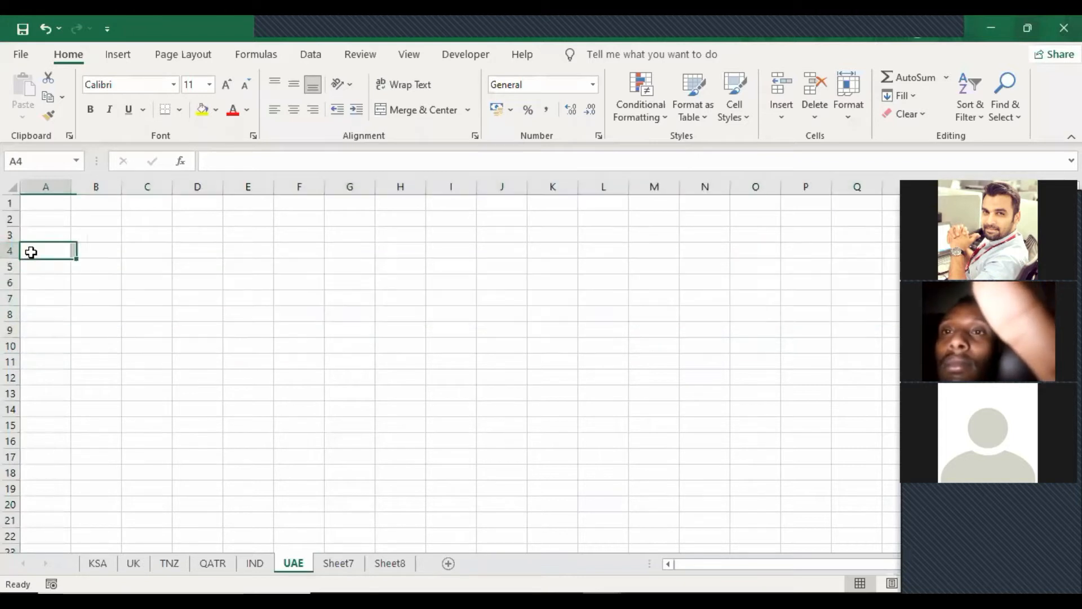
pyautogui.click(291, 302)
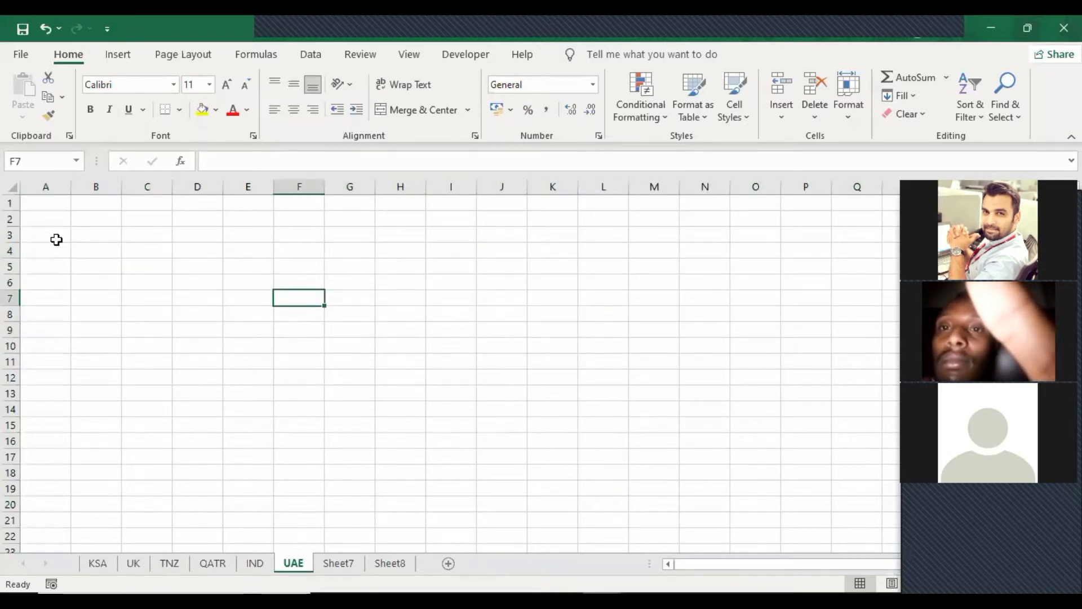
# Examine the worksheet's limits by jumping from A2 to the last row, selecting column A, and jumping to the last column
pyautogui.click(54, 223)
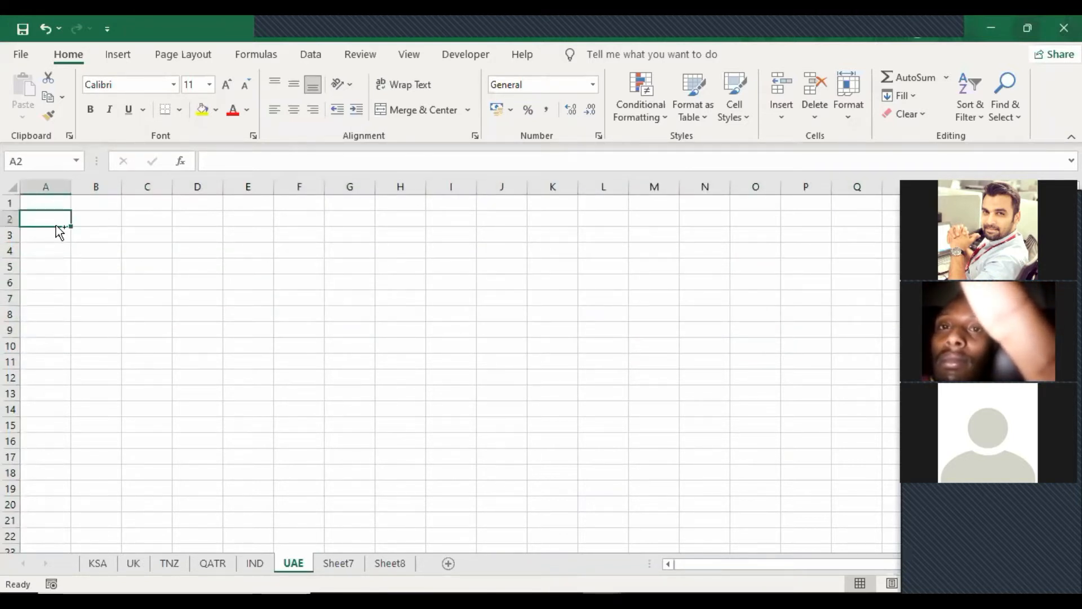
pyautogui.hotkey('ctrl', 'Down')
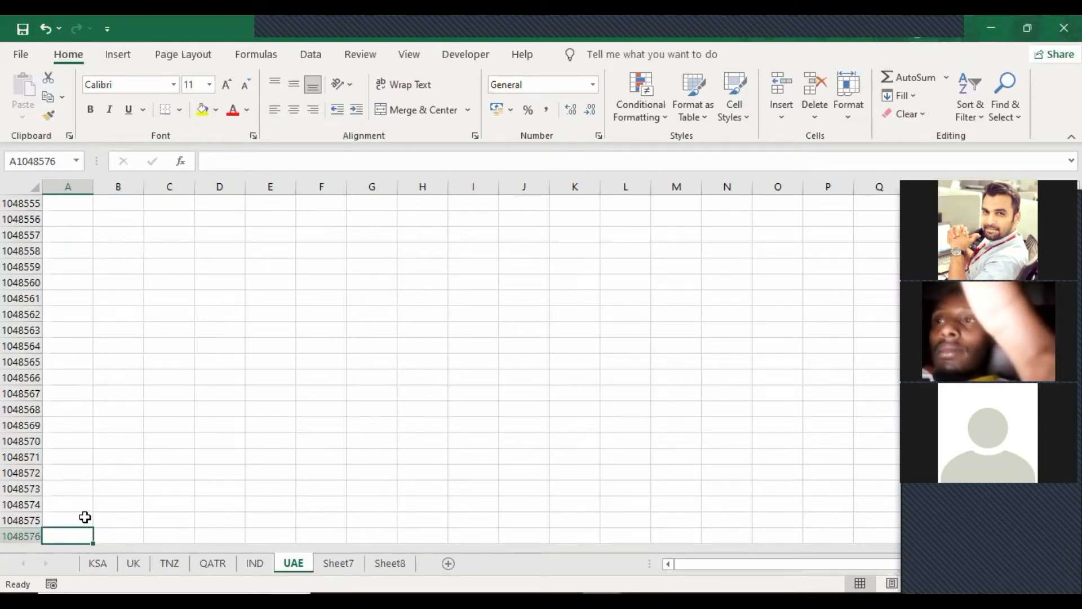
pyautogui.click(69, 187)
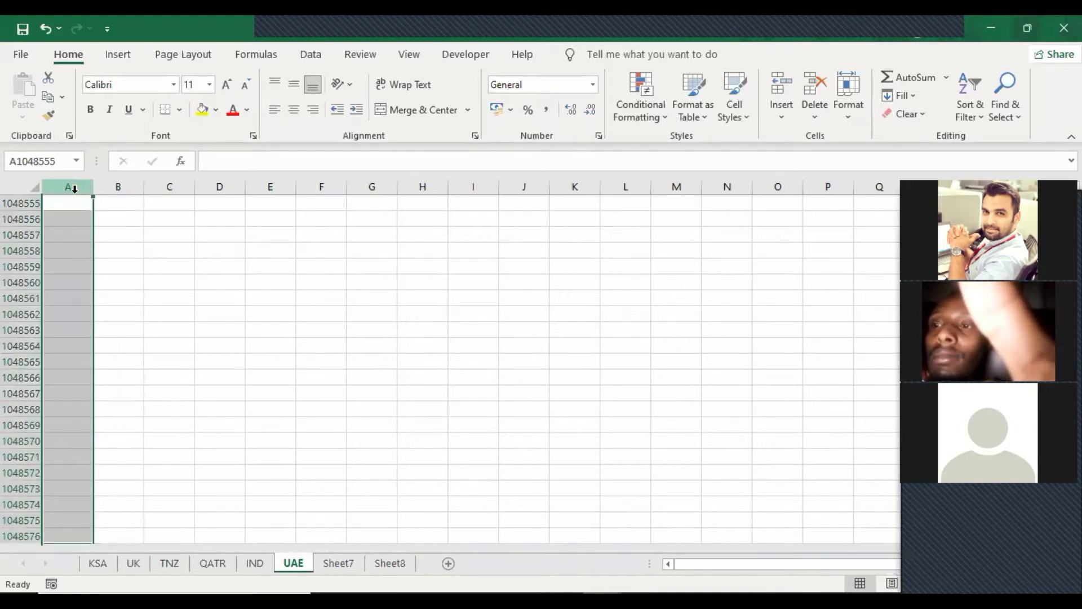
pyautogui.hotkey('ctrl', 'Right')
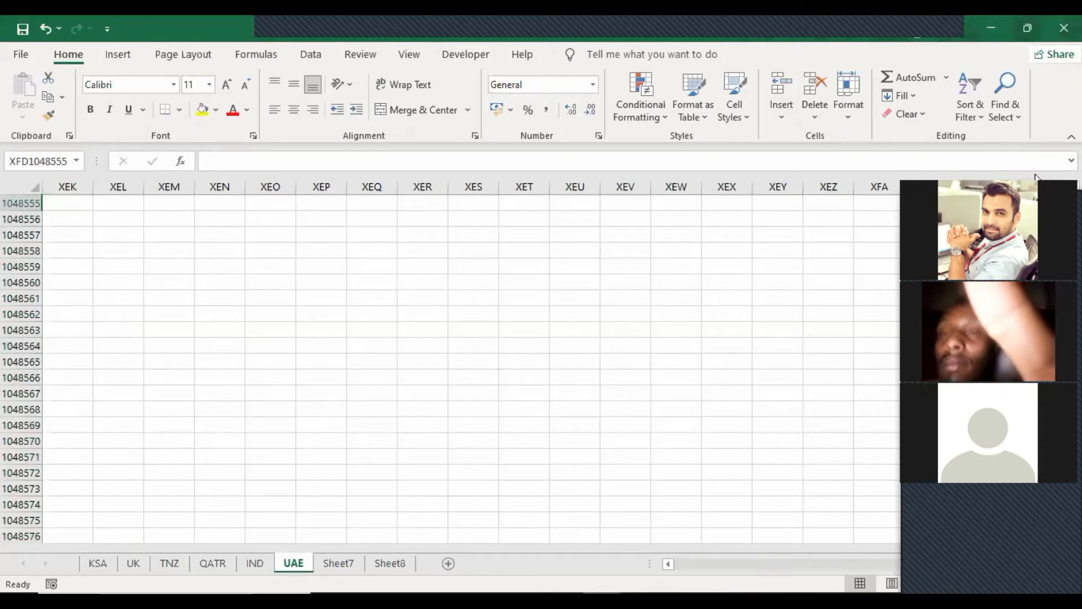
pyautogui.moveTo(1031, 185); pyautogui.dragTo(81, 201)
pyautogui.click(151, 262)
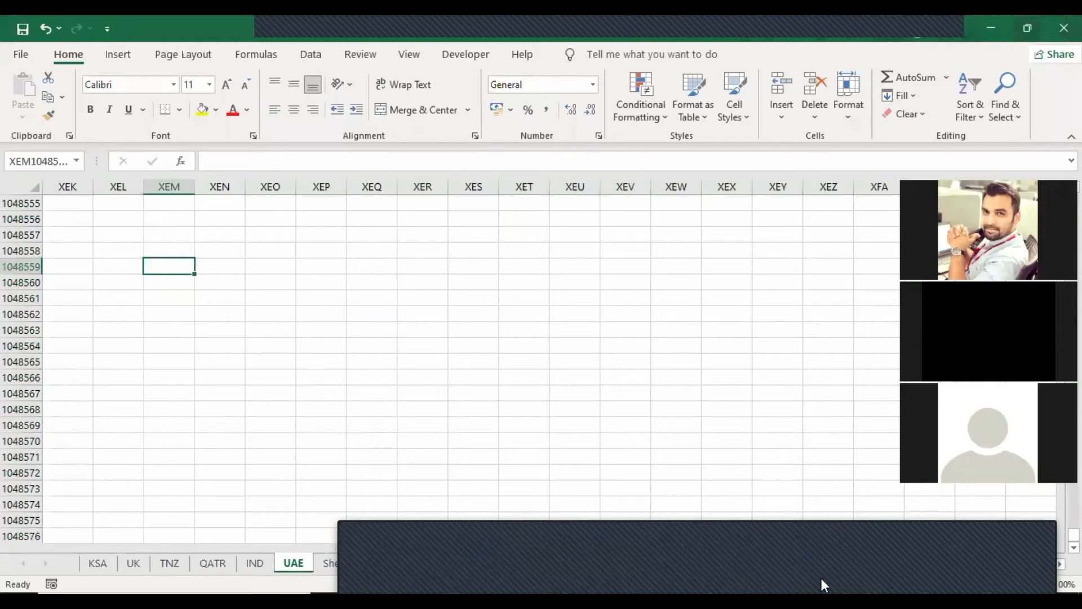
# Go back from the worksheet's far end to its first rows and to column A, finishing on cell A8
pyautogui.click(669, 564)
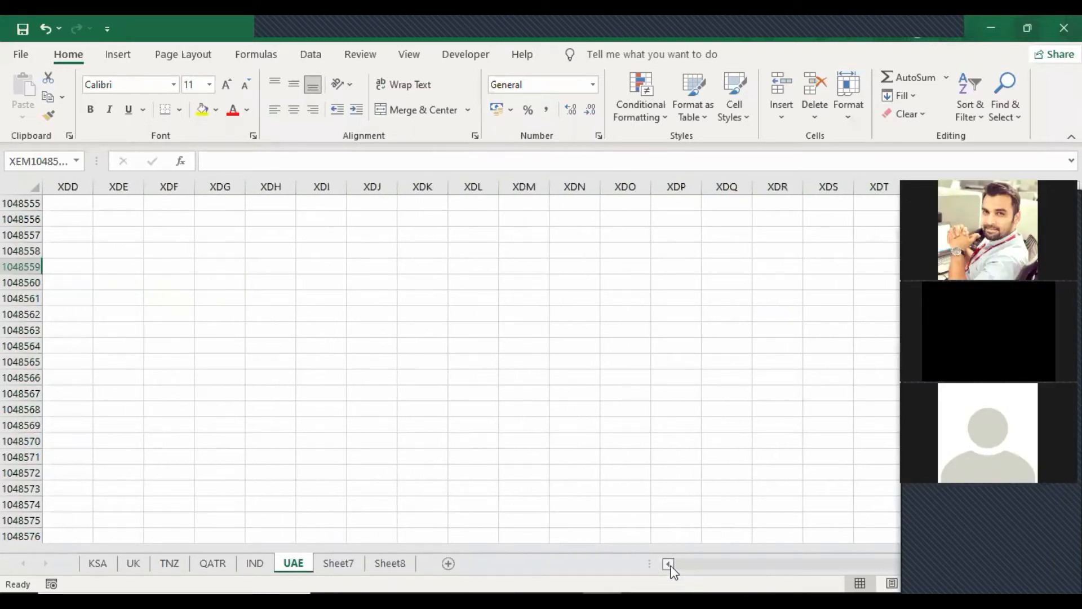
pyautogui.moveTo(119, 298); pyautogui.dragTo(11, 295)
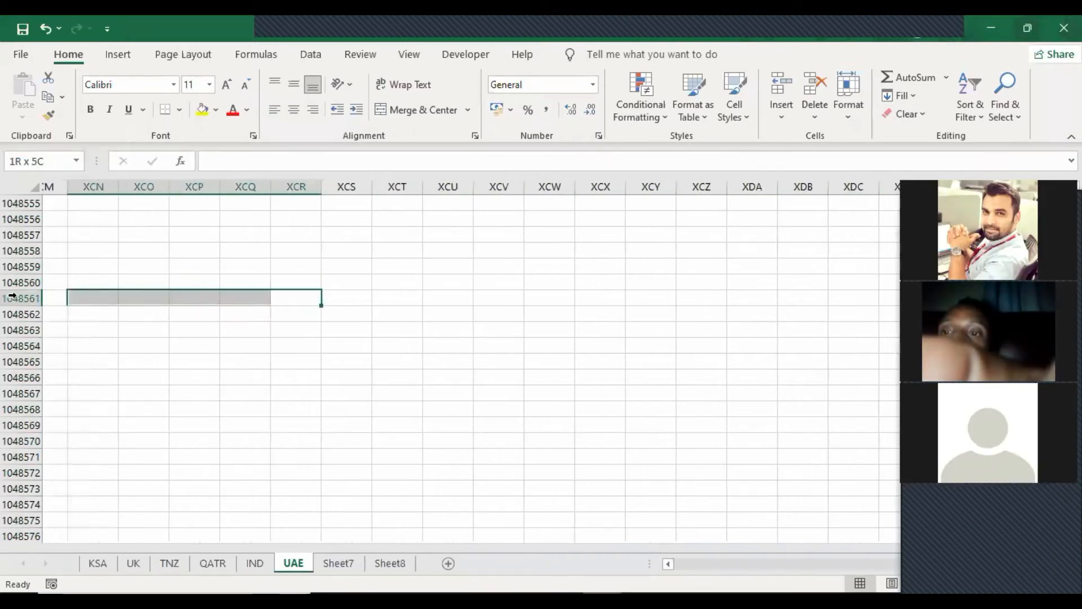
pyautogui.hotkey('ctrl', 'shift', 'Up')
pyautogui.moveTo(34, 239); pyautogui.dragTo(36, 155)
pyautogui.moveTo(130, 388); pyautogui.dragTo(29, 387)
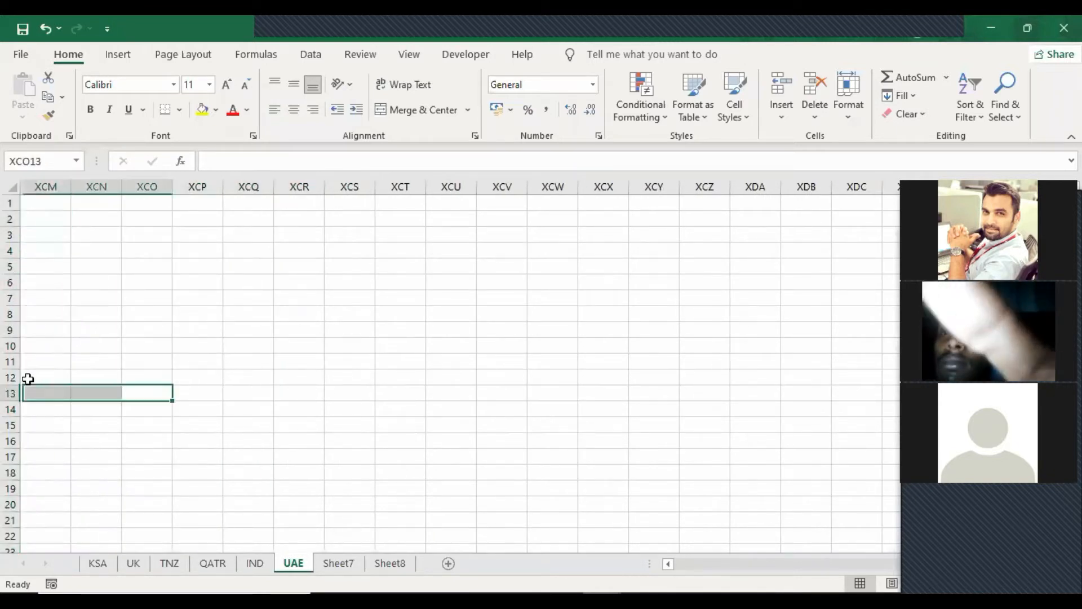
pyautogui.moveTo(96, 361); pyautogui.dragTo(80, 317)
pyautogui.hotkey('ctrl', 'Left')
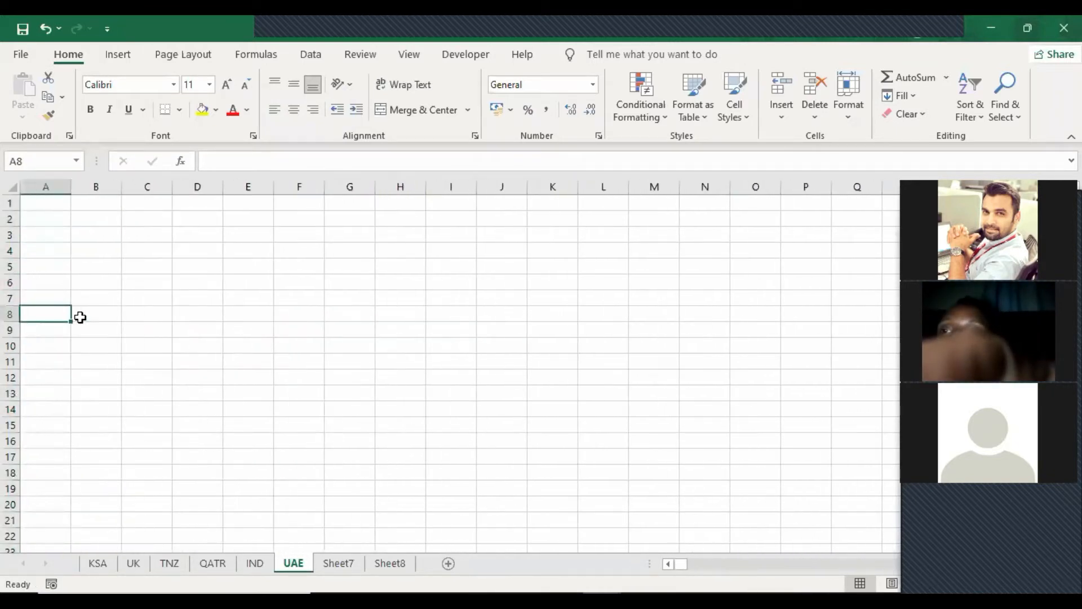
# Point out a cell, a column and a row by selecting A3, all of column A, and all of row 2
pyautogui.click(56, 236)
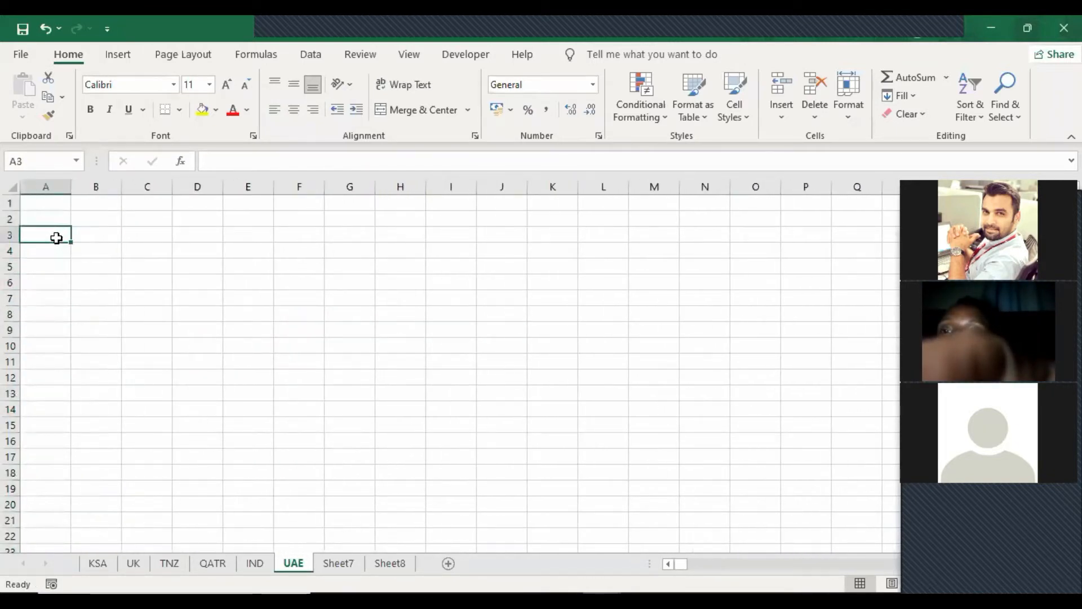
pyautogui.click(49, 186)
pyautogui.click(9, 218)
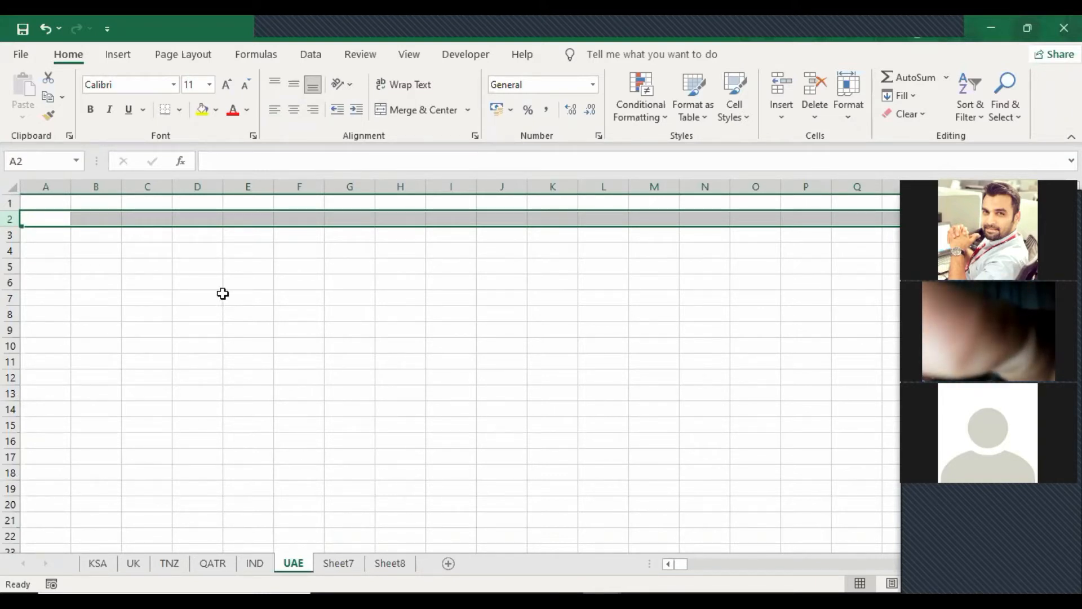
# Close the Book1 workbook without saving its changes and return to the 1. Subtotal workbook
pyautogui.click(451, 296)
pyautogui.click(1064, 28)
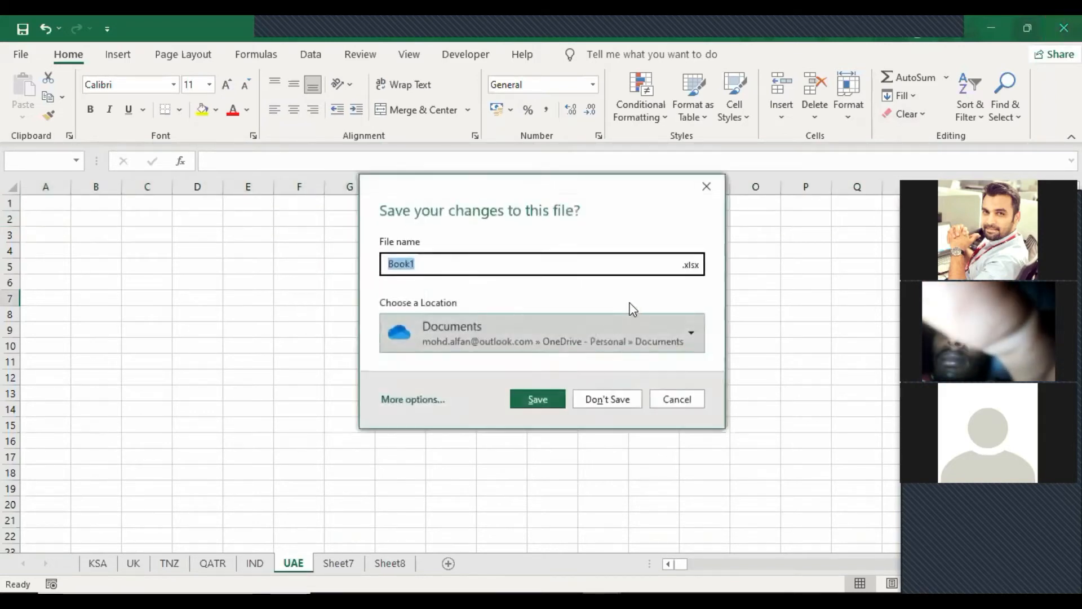
pyautogui.click(609, 402)
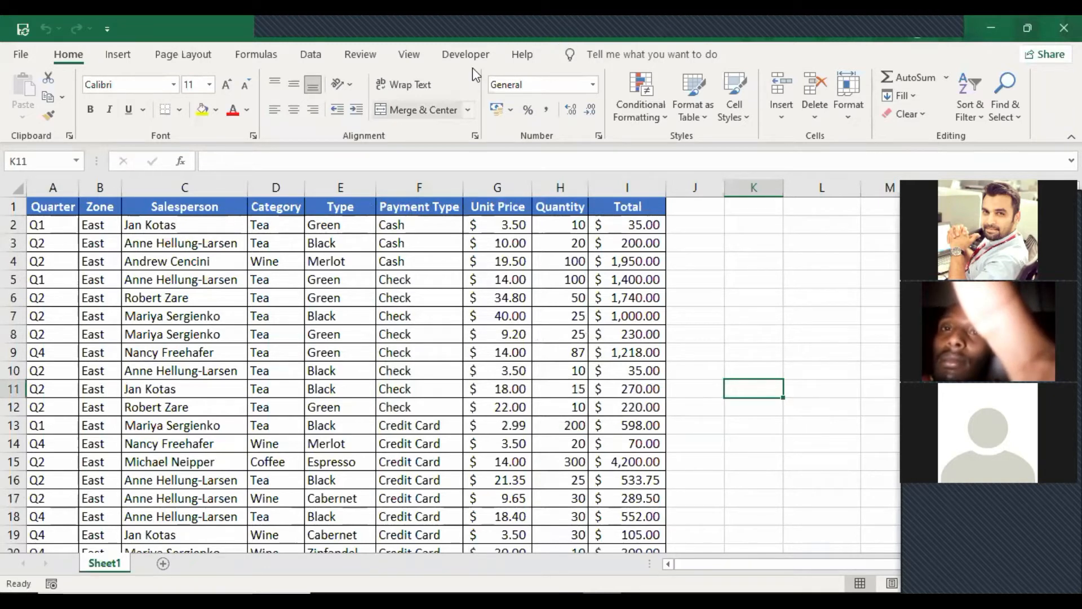
pyautogui.click(526, 17)
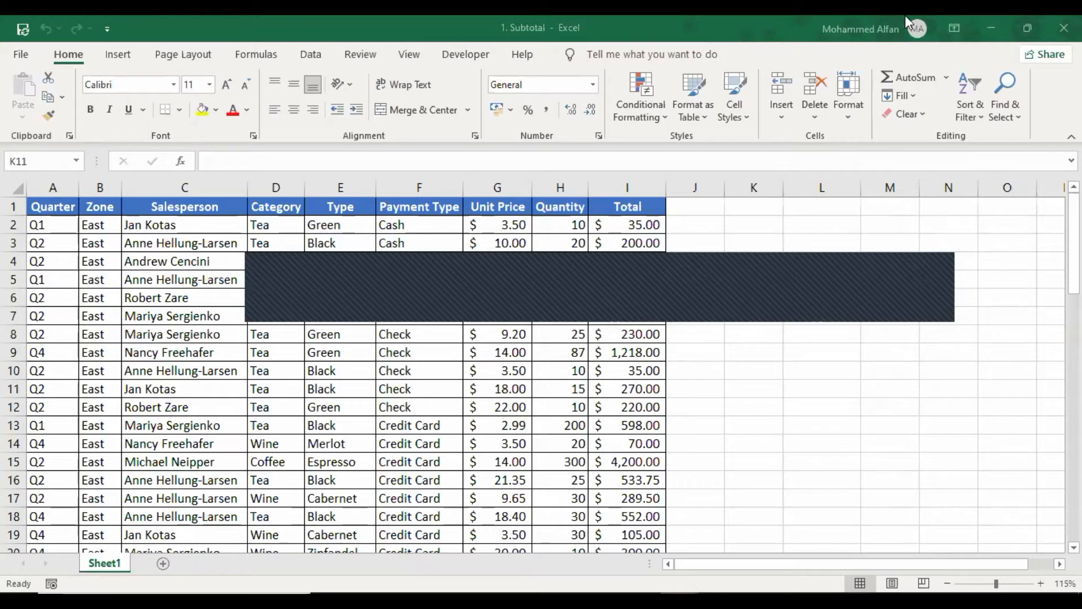
# Point out the sales table's columns one after another, from the Quarter heading in A1 through the Payment Type column
pyautogui.click(157, 334)
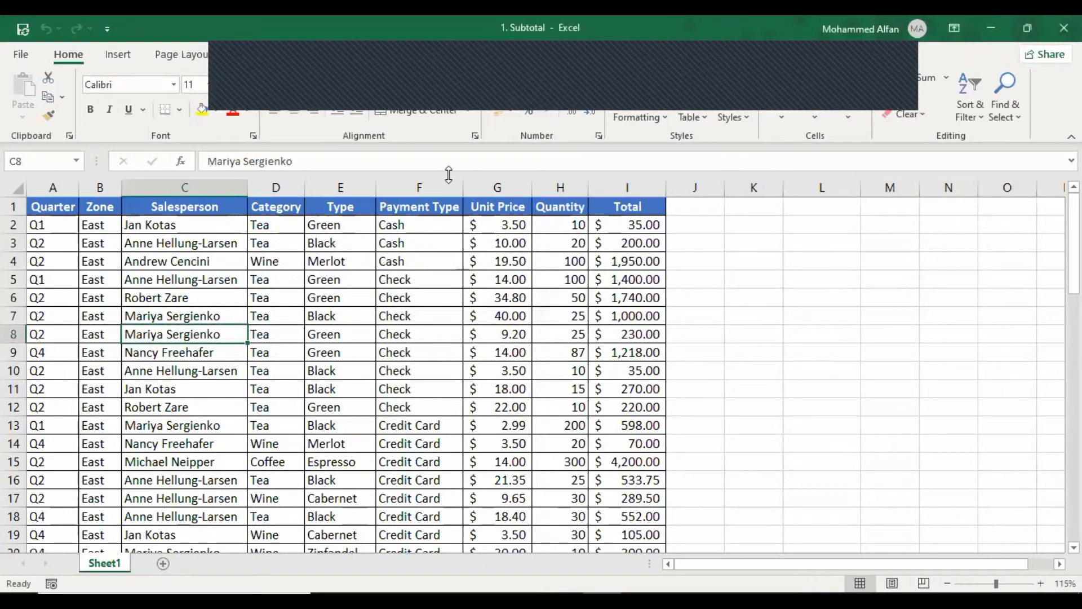
pyautogui.click(263, 293)
pyautogui.click(54, 215)
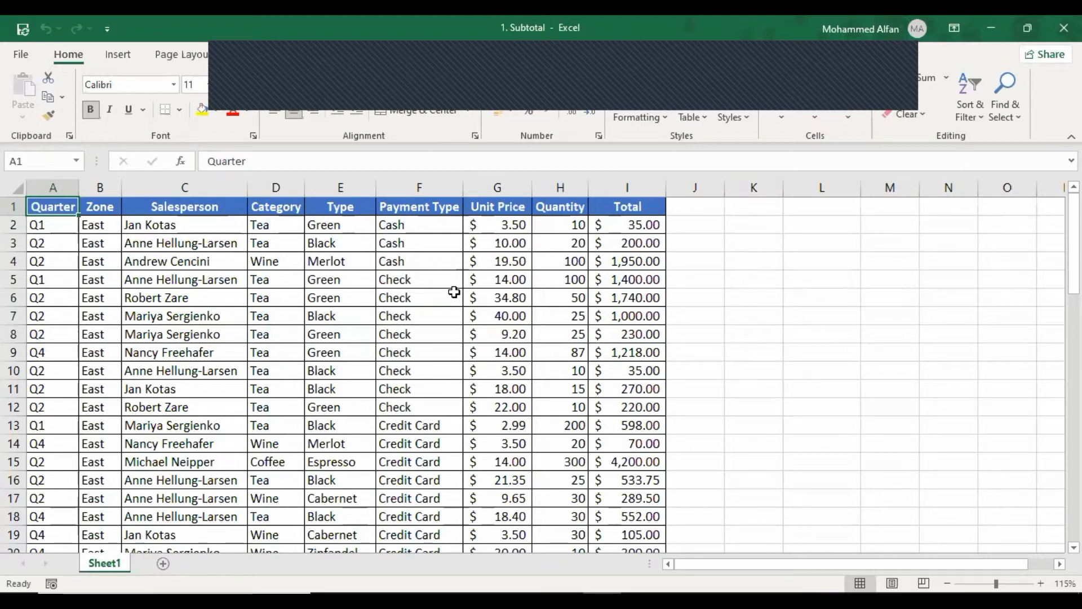
pyautogui.click(102, 187)
pyautogui.click(202, 186)
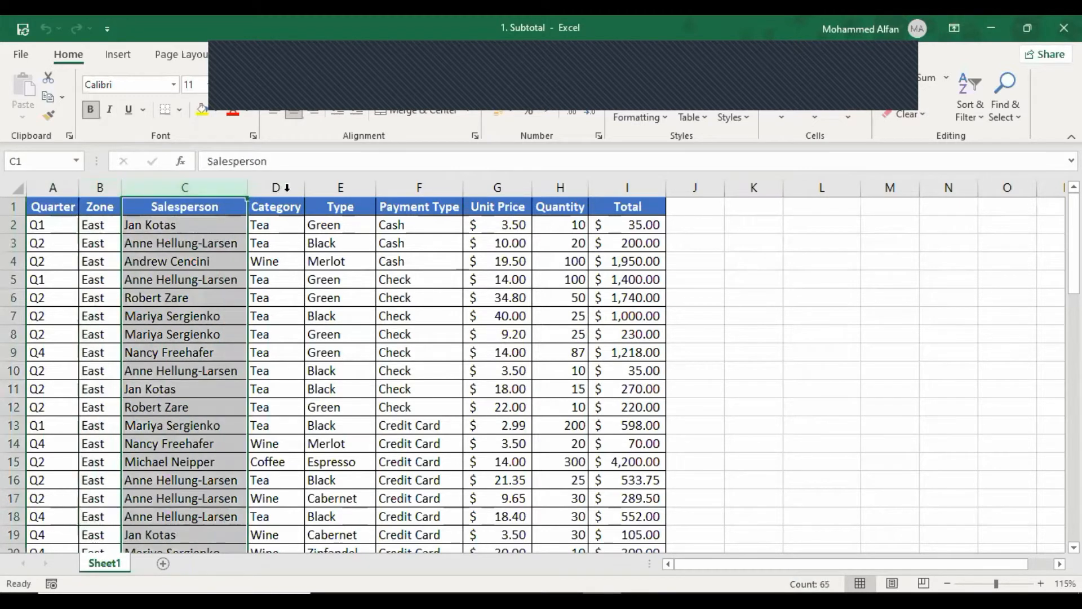
pyautogui.click(283, 186)
pyautogui.click(340, 186)
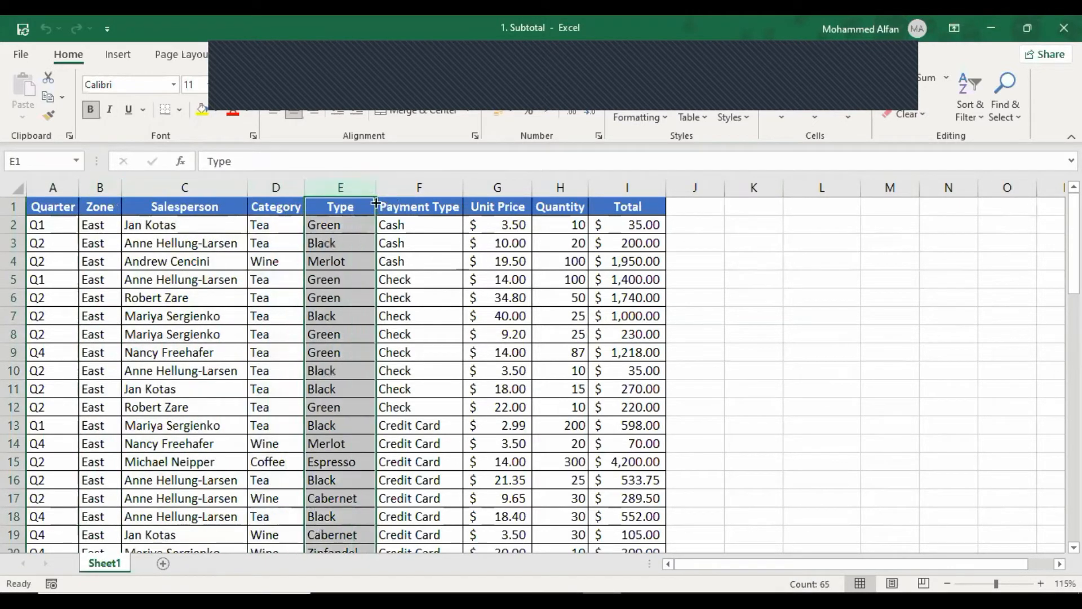
pyautogui.moveTo(276, 187); pyautogui.dragTo(341, 188)
pyautogui.click(417, 188)
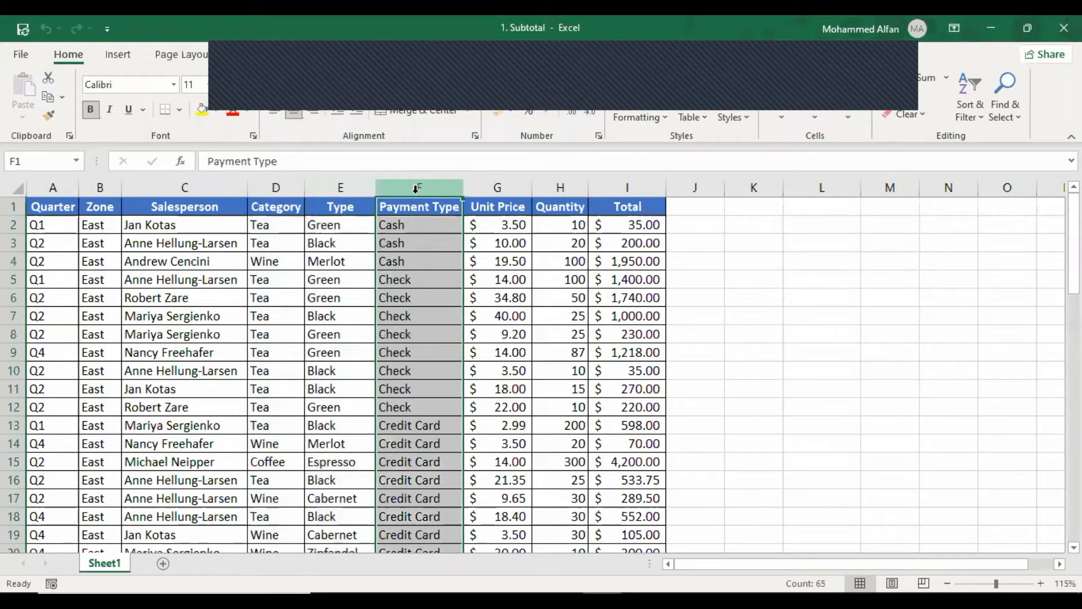
# Point out payment entries F2, F5 and F14 and the Unit Price and Quantity columns, finishing on A1
pyautogui.click(436, 228)
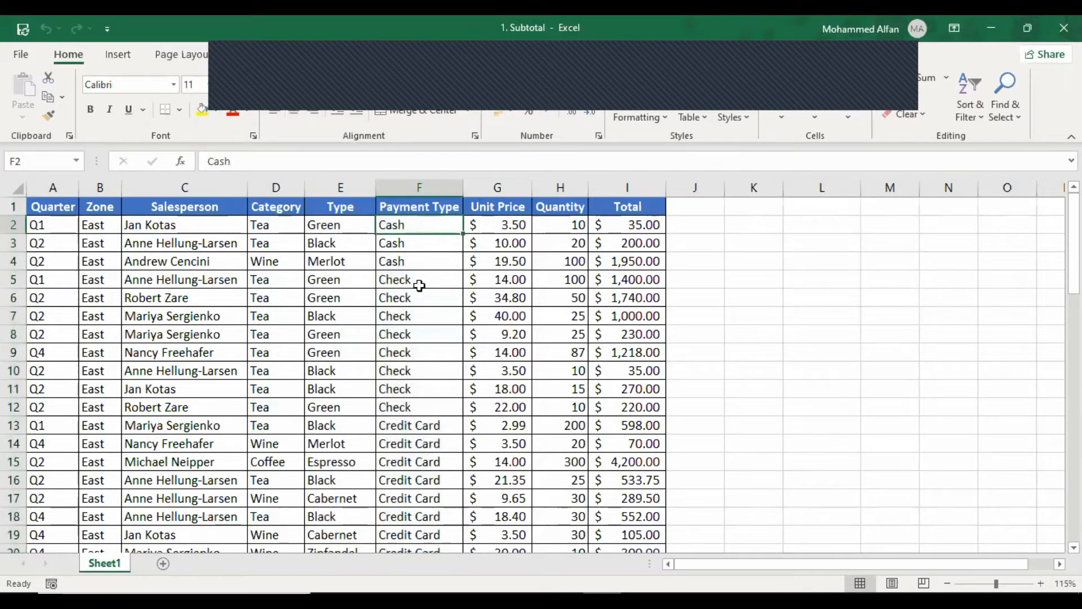
pyautogui.click(419, 284)
pyautogui.click(417, 437)
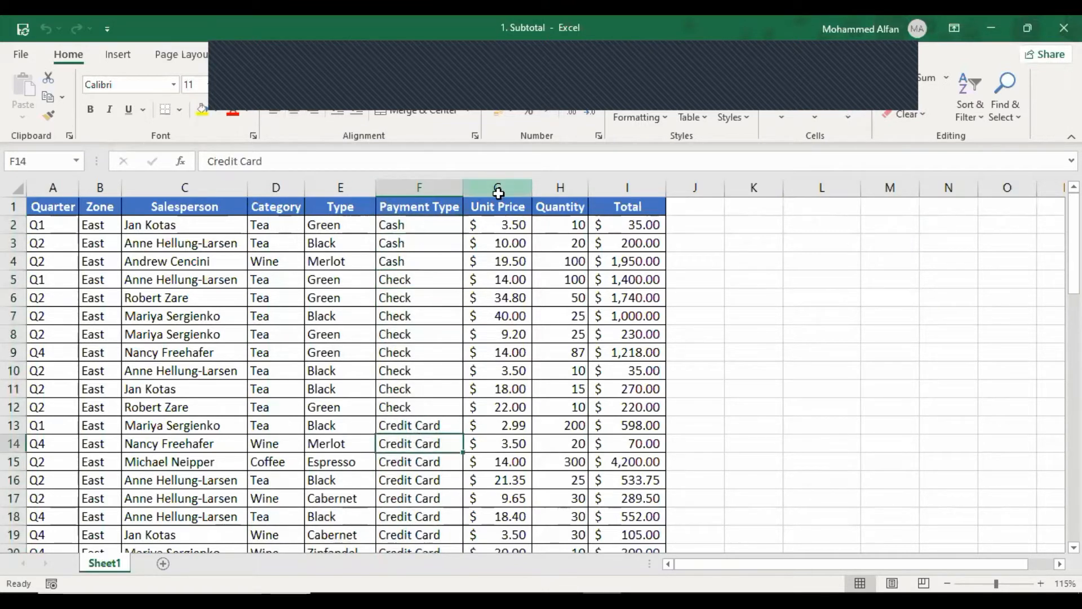
pyautogui.click(498, 192)
pyautogui.click(561, 190)
pyautogui.click(213, 220)
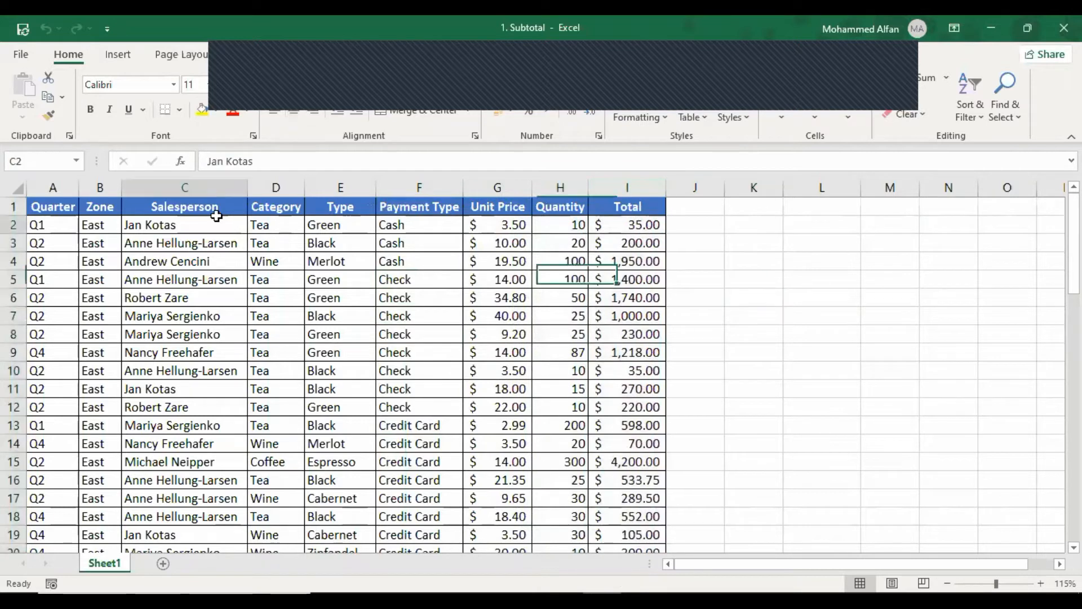
pyautogui.click(48, 206)
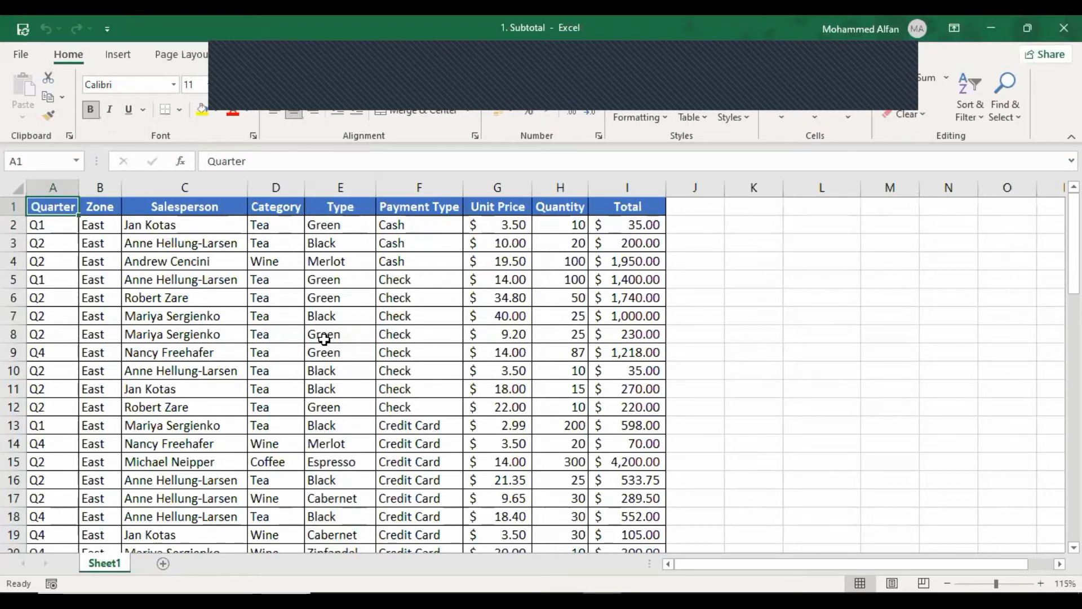
# Point out the Payment Type column and the ranges C2:C6, I2:I8 and H2:H8 in the sales table
pyautogui.click(200, 264)
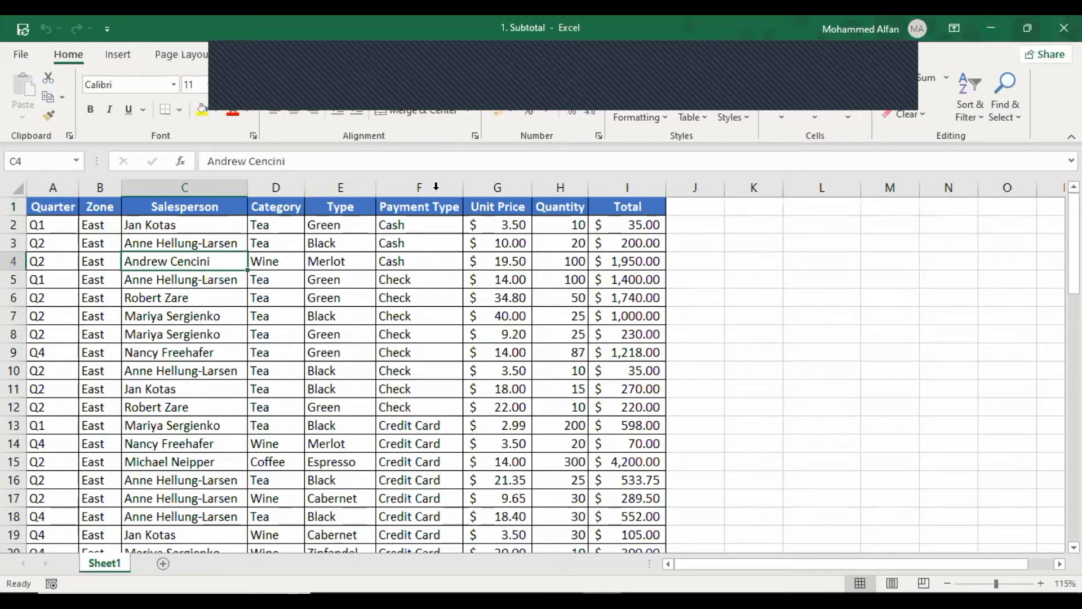
pyautogui.click(414, 189)
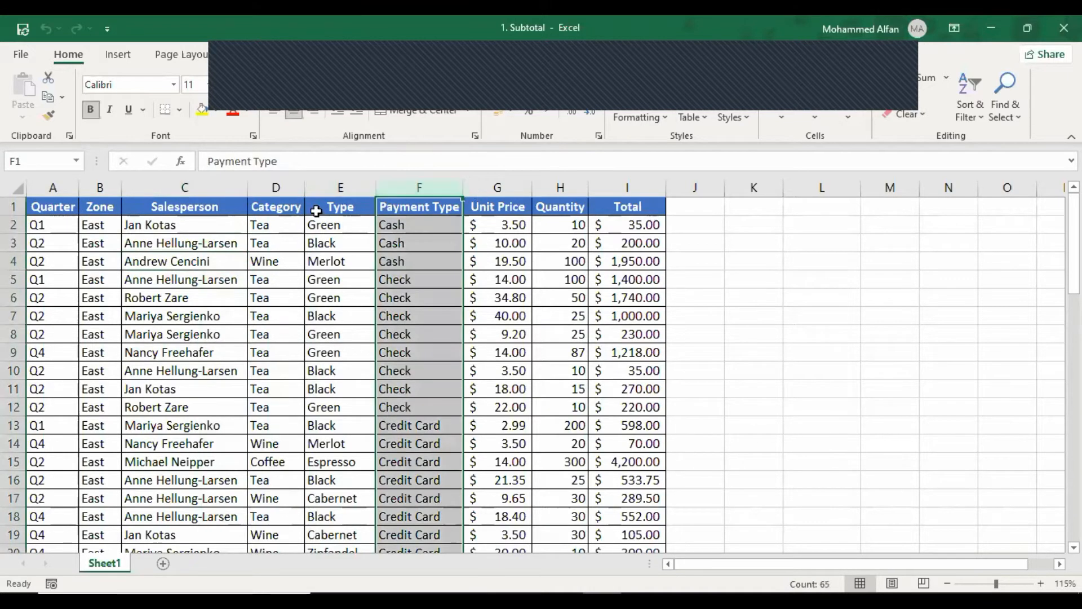
pyautogui.moveTo(60, 188); pyautogui.dragTo(99, 207)
pyautogui.click(218, 333)
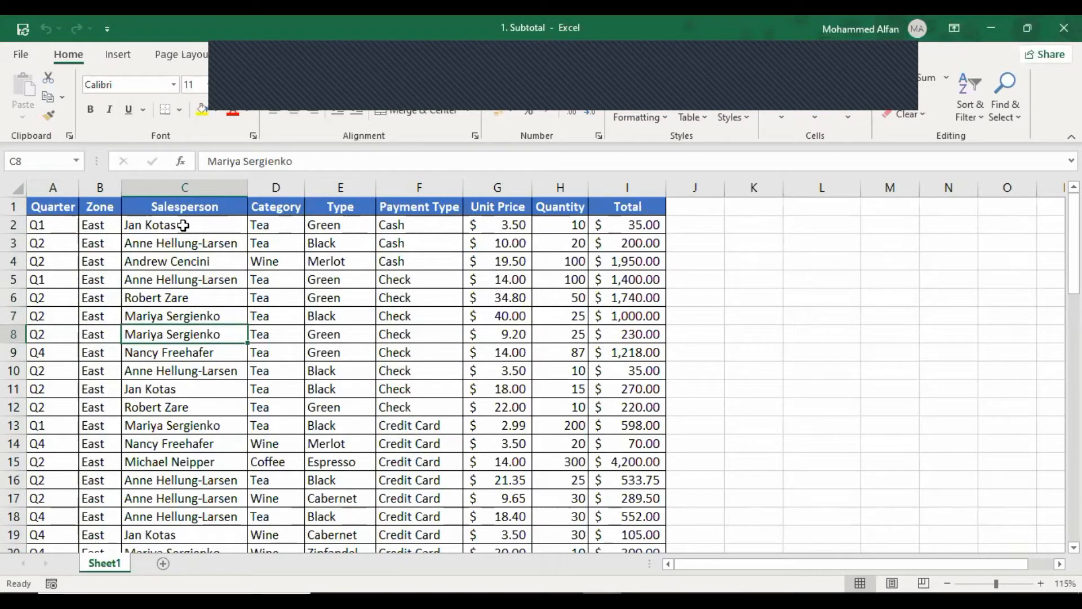
pyautogui.moveTo(181, 225); pyautogui.dragTo(181, 297)
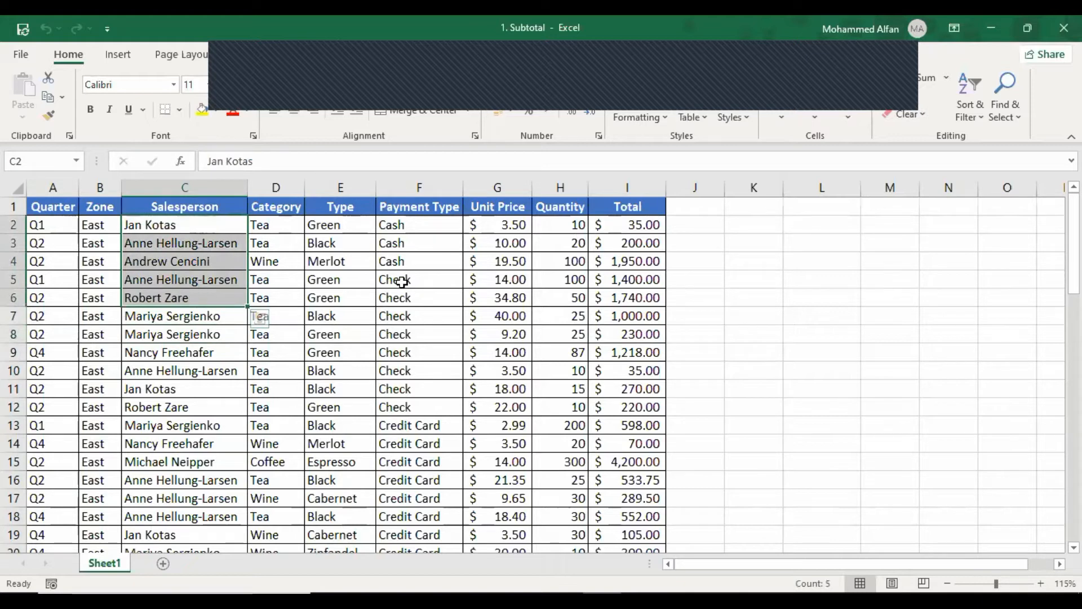
pyautogui.moveTo(620, 230); pyautogui.dragTo(624, 332)
pyautogui.moveTo(561, 224); pyautogui.dragTo(562, 329)
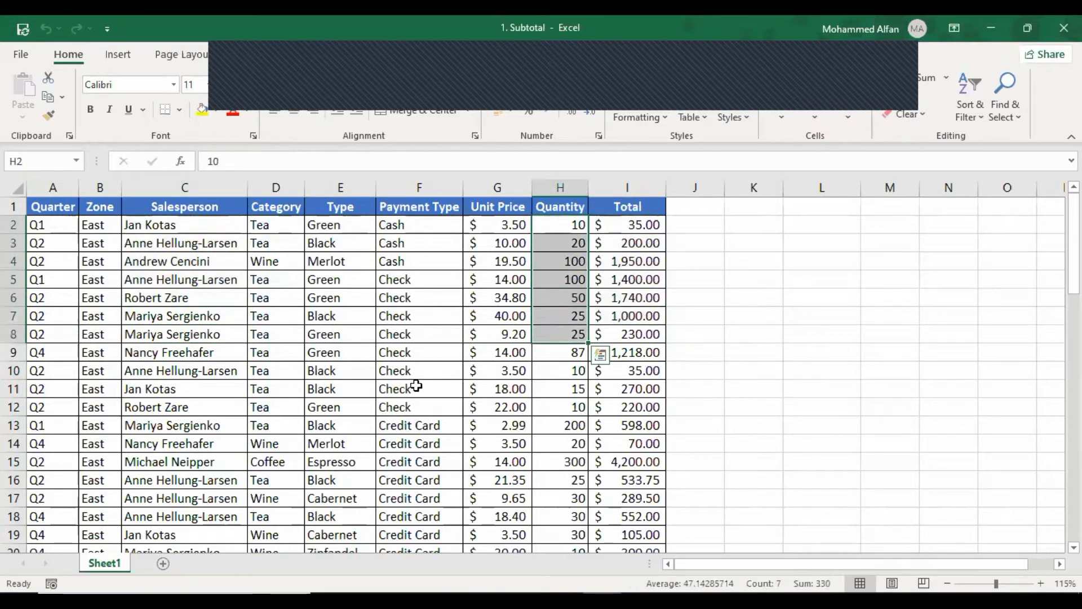
pyautogui.click(416, 384)
# Point out single sales records by selecting row 2 and row 11 from the Salesperson column through Total
pyautogui.moveTo(155, 227); pyautogui.dragTo(602, 231)
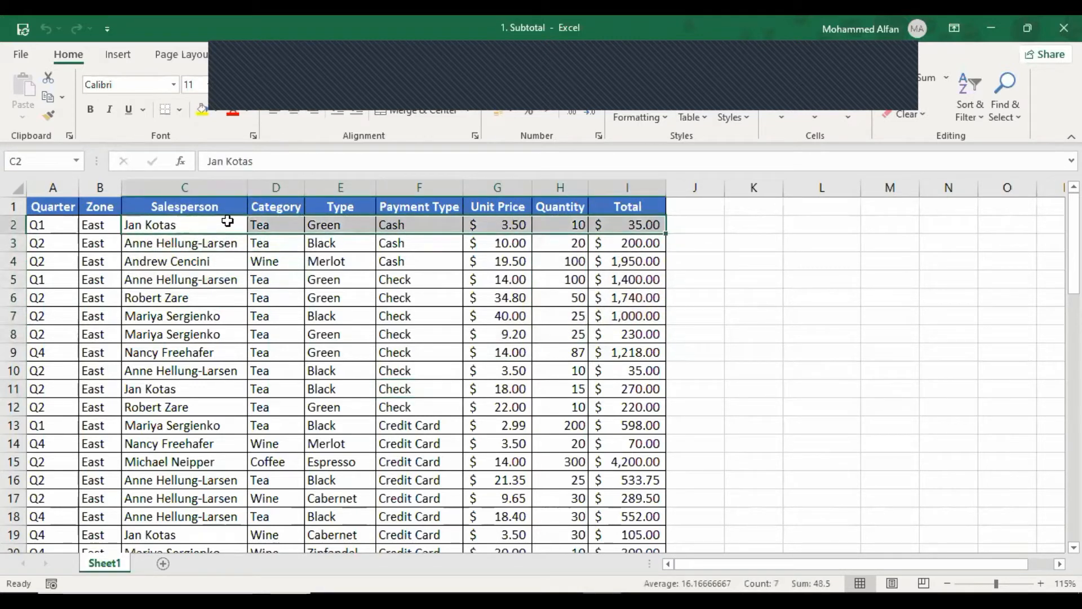
pyautogui.click(172, 227)
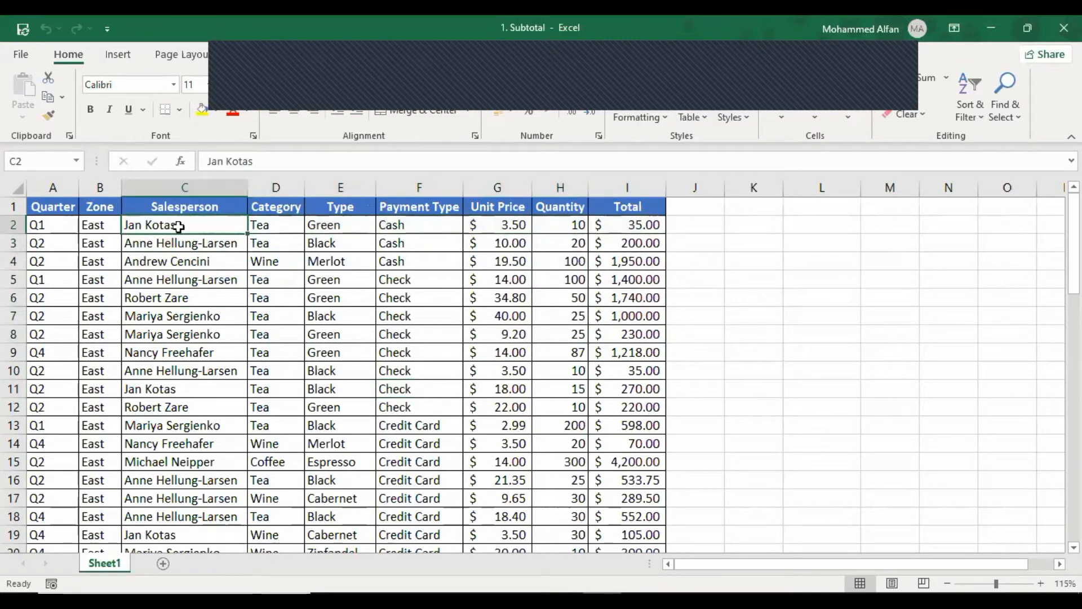
pyautogui.moveTo(173, 226); pyautogui.dragTo(614, 228)
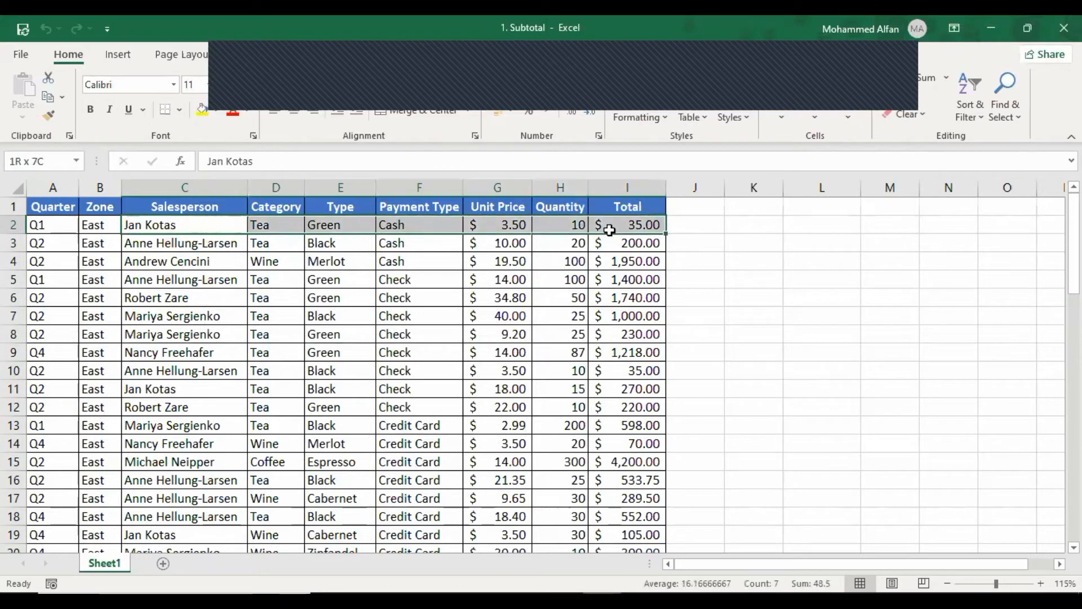
pyautogui.moveTo(172, 389); pyautogui.dragTo(652, 387)
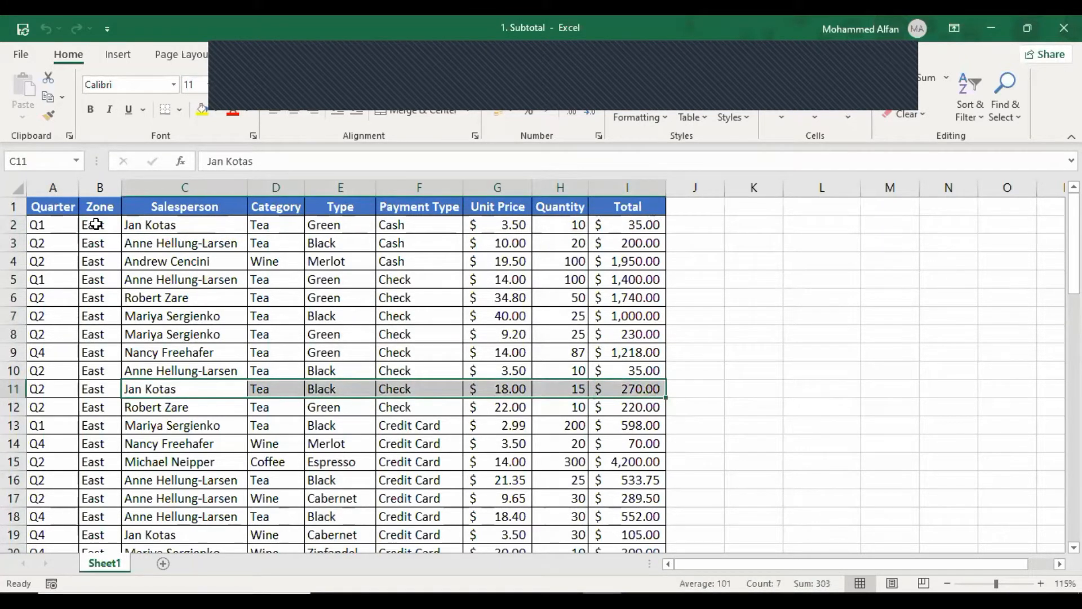
# Select records across the table: B2:I2, A2:I2, A11:I11 and A19:I19, returning to the first rows
pyautogui.moveTo(96, 224); pyautogui.dragTo(626, 224)
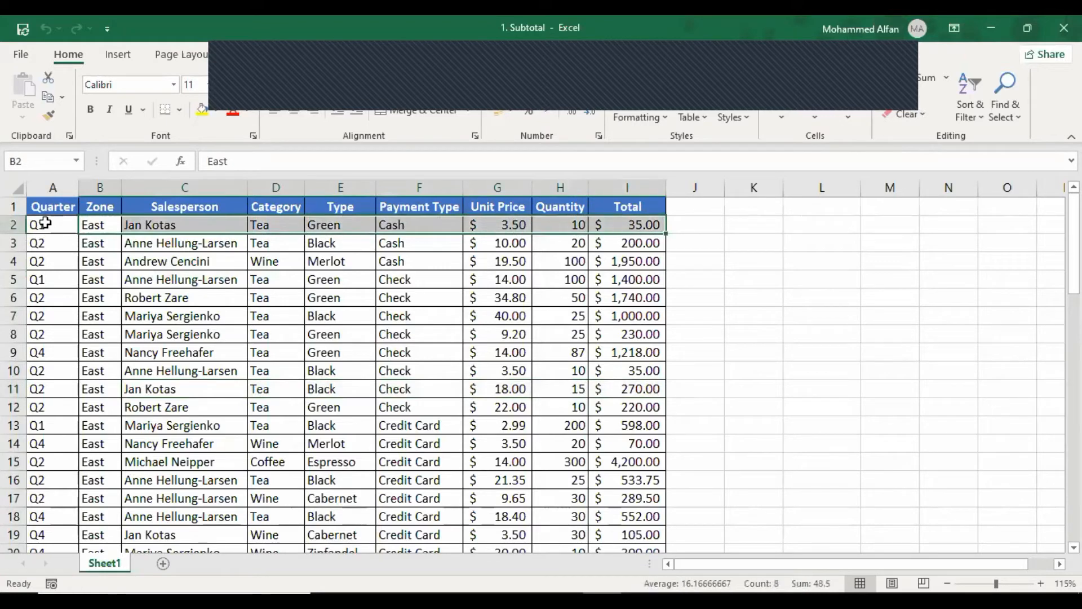
pyautogui.moveTo(45, 224); pyautogui.dragTo(598, 225)
pyautogui.moveTo(62, 389); pyautogui.dragTo(626, 389)
pyautogui.scroll(-2, 266, 454)
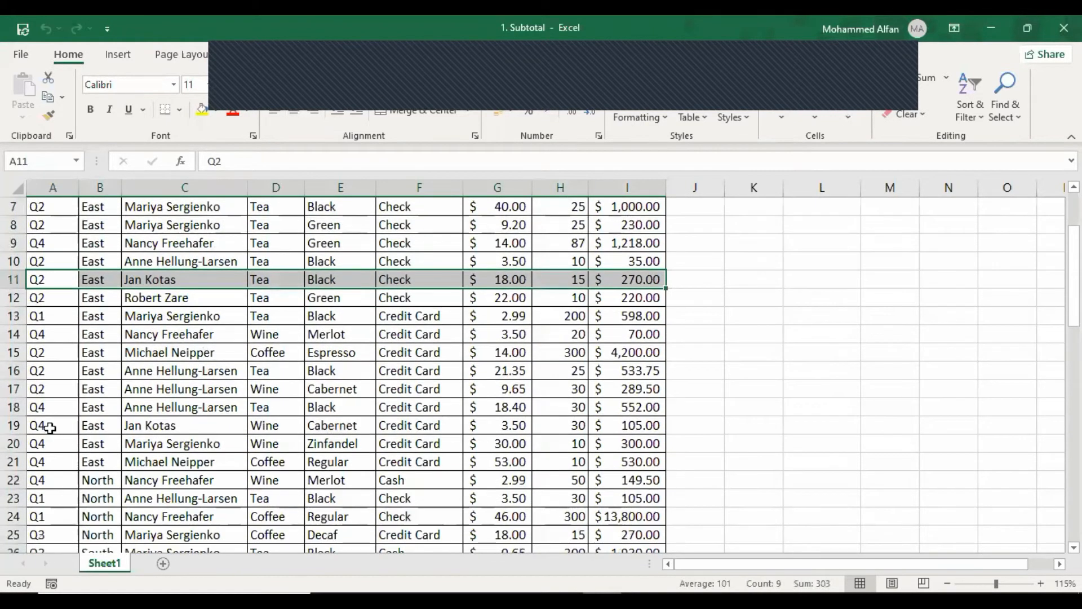
pyautogui.moveTo(50, 428); pyautogui.dragTo(620, 424)
pyautogui.scroll(2, 325, 362)
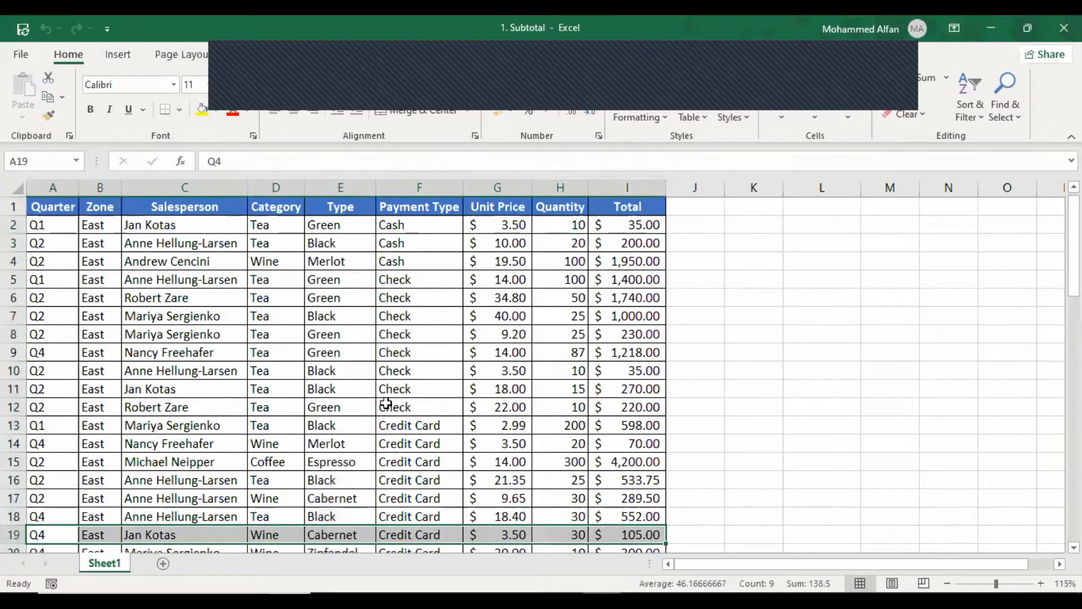
# Trace the sales table from its Quarter heading across the header row and down its records, finishing on cell L15
pyautogui.click(292, 346)
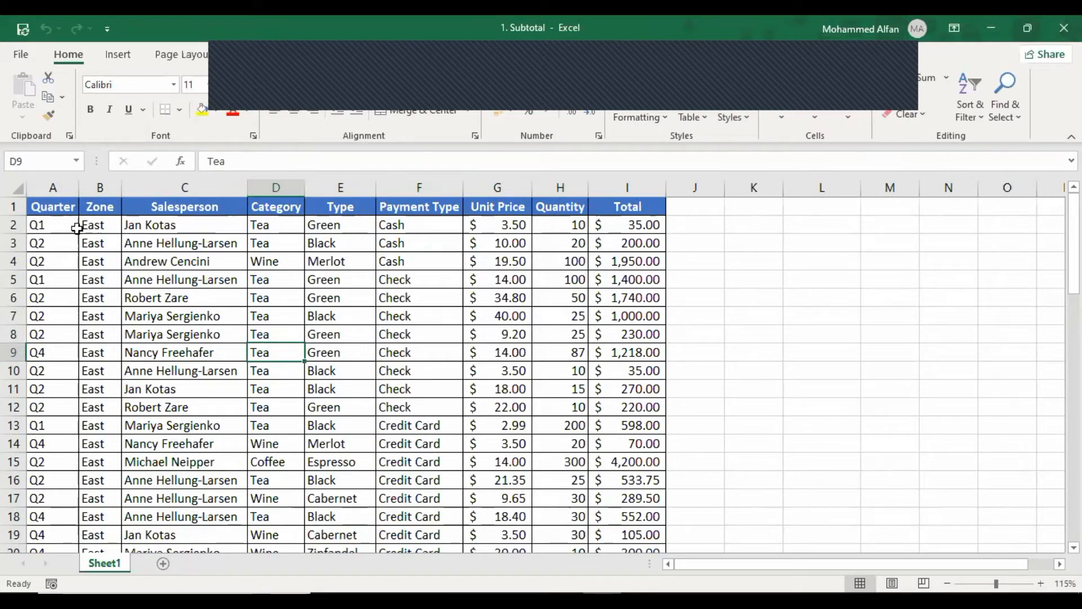
pyautogui.click(45, 207)
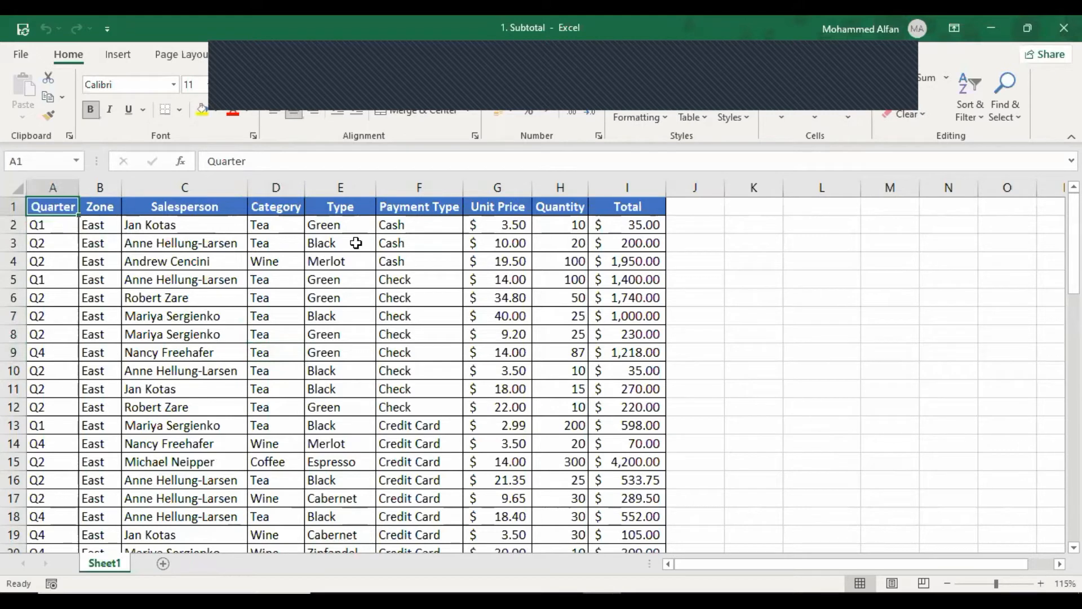
pyautogui.click(356, 243)
pyautogui.click(398, 333)
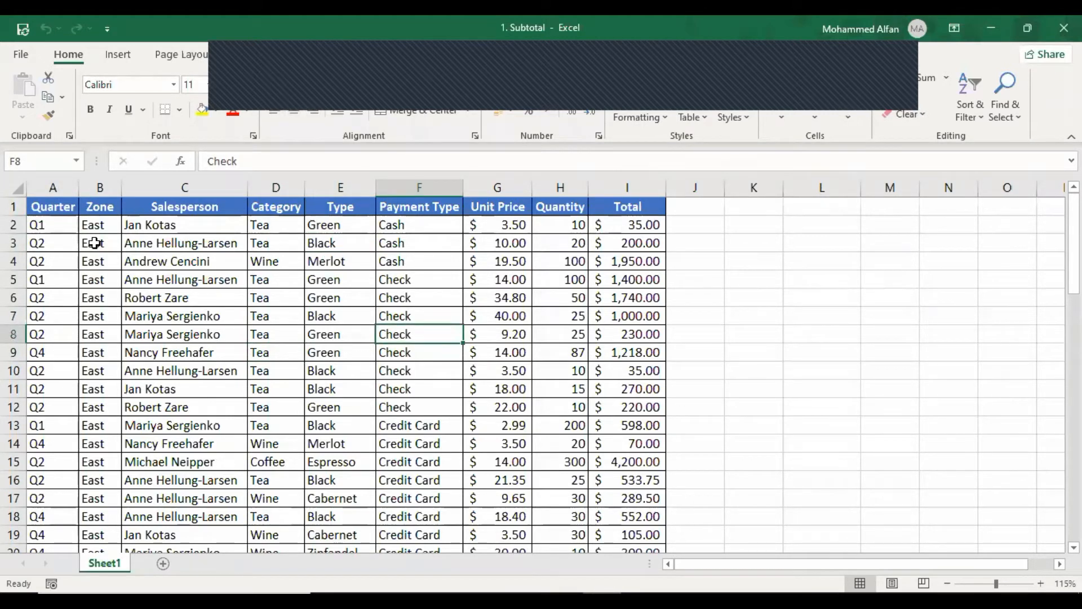
pyautogui.moveTo(34, 206); pyautogui.dragTo(214, 207)
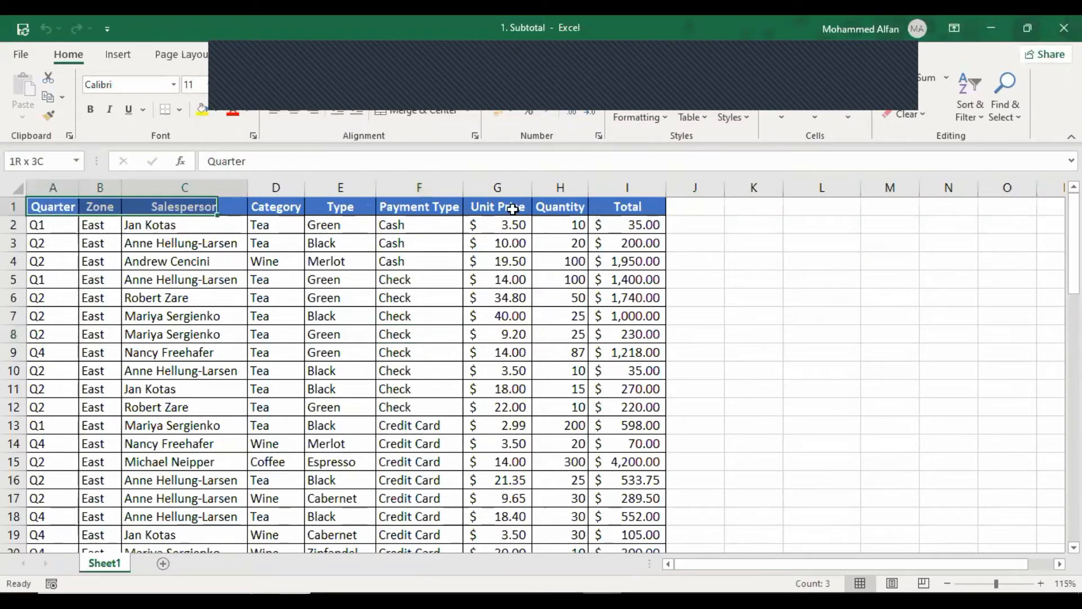
pyautogui.moveTo(512, 209); pyautogui.dragTo(628, 546)
pyautogui.click(823, 354)
pyautogui.scroll(3, 824, 354)
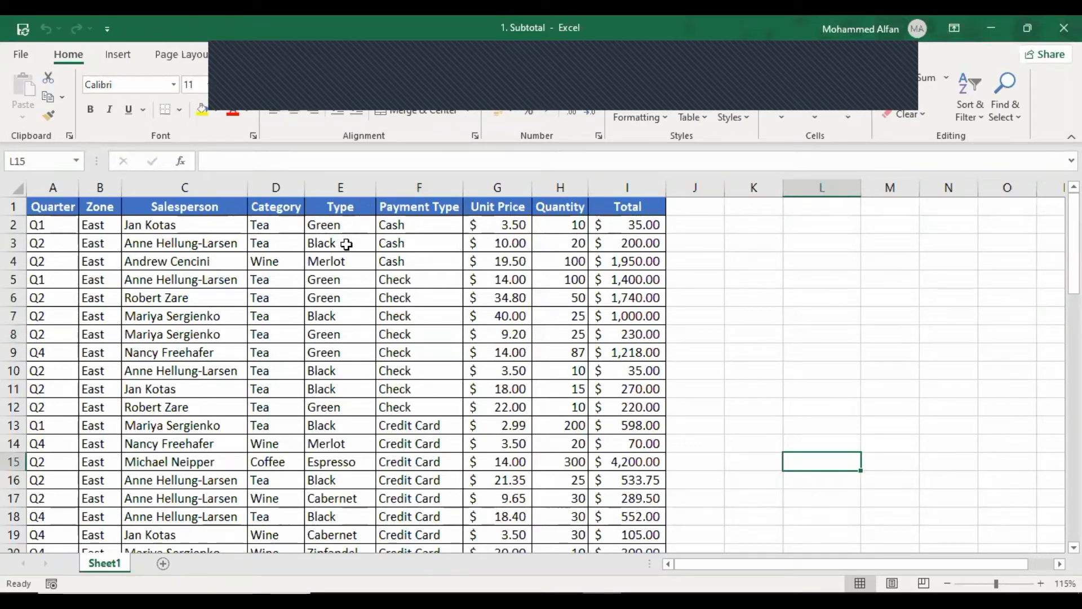
# Select the entire sales table from cell C5, and extend the selection to the whole worksheet
pyautogui.click(204, 285)
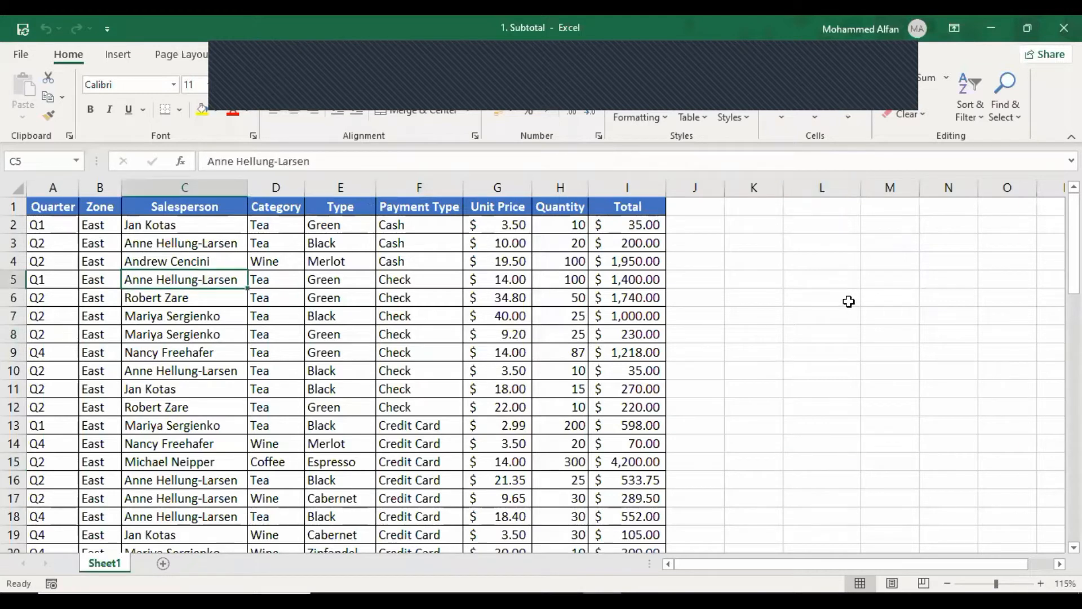
pyautogui.hotkey('ctrl', 'a')
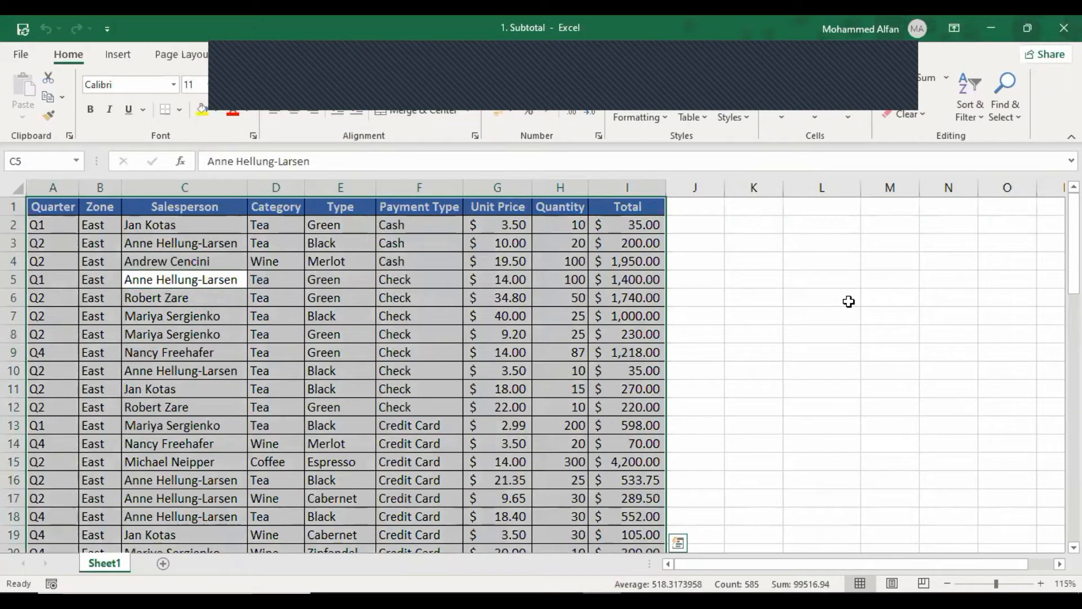
pyautogui.moveTo(1074, 236)
pyautogui.mouseDown()
pyautogui.moveTo(1074, 483)
pyautogui.moveTo(1073, 236)
pyautogui.mouseUp()
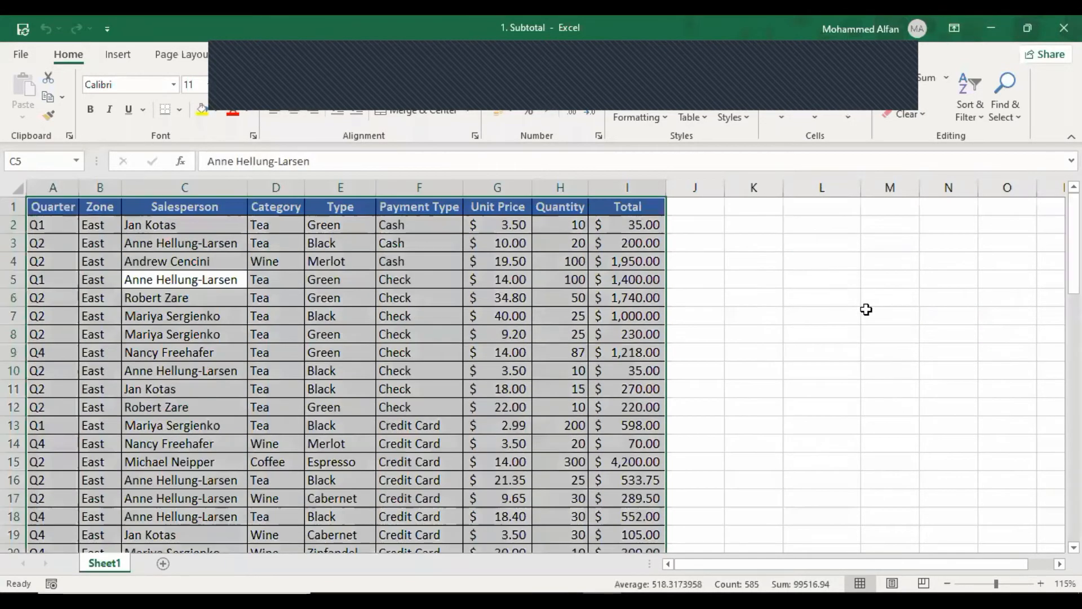
pyautogui.hotkey('ctrl', 'a')
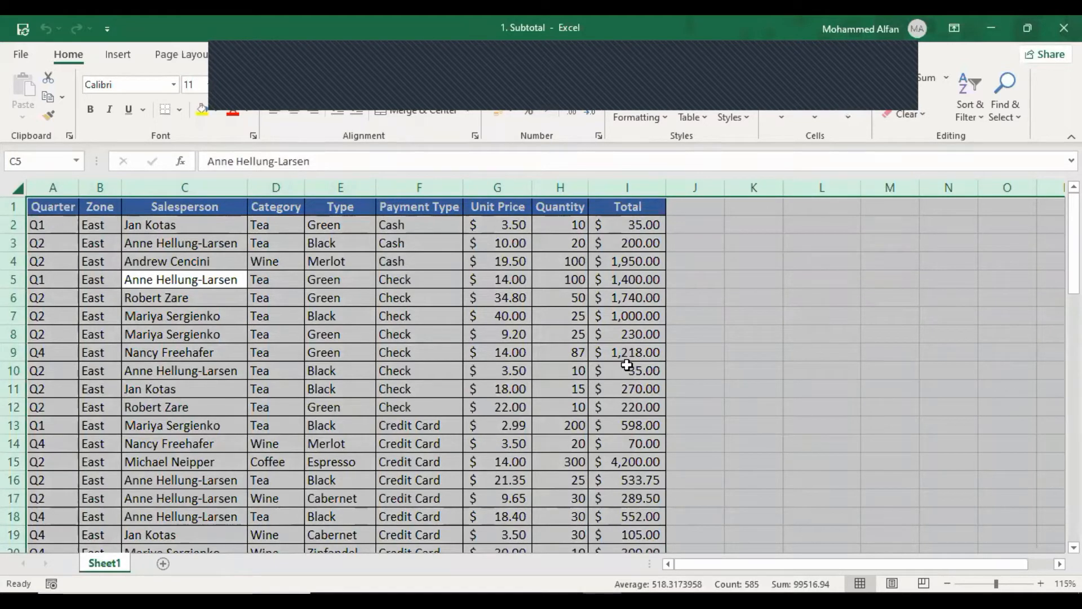
# Select the entire sales table from cell D5 and sort it by Salesperson on cell values, A to Z
pyautogui.click(253, 283)
pyautogui.hotkey('ctrl', 'a')
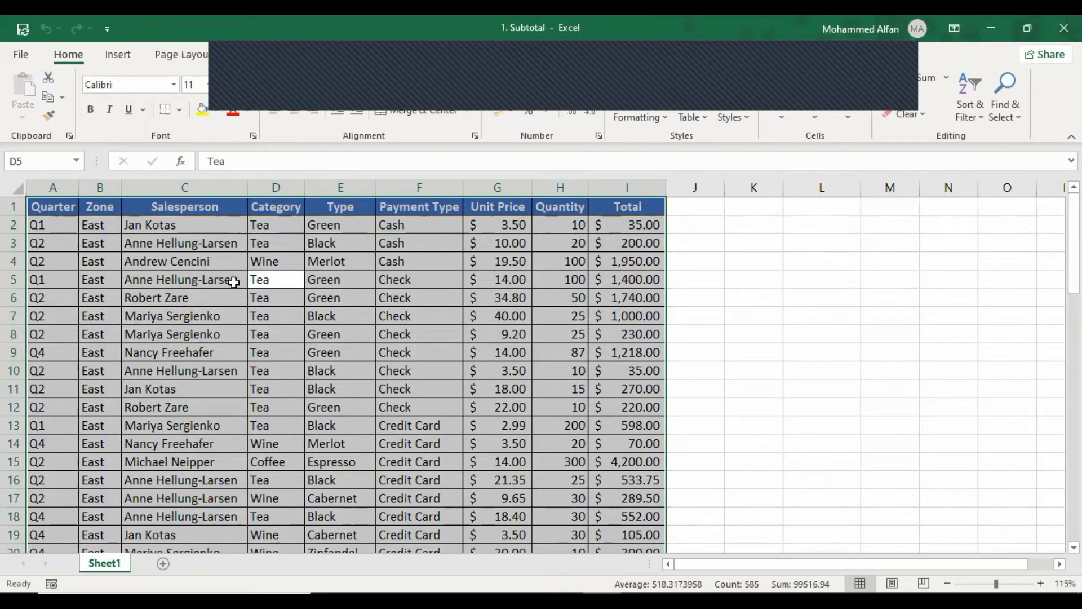
pyautogui.click(313, 56)
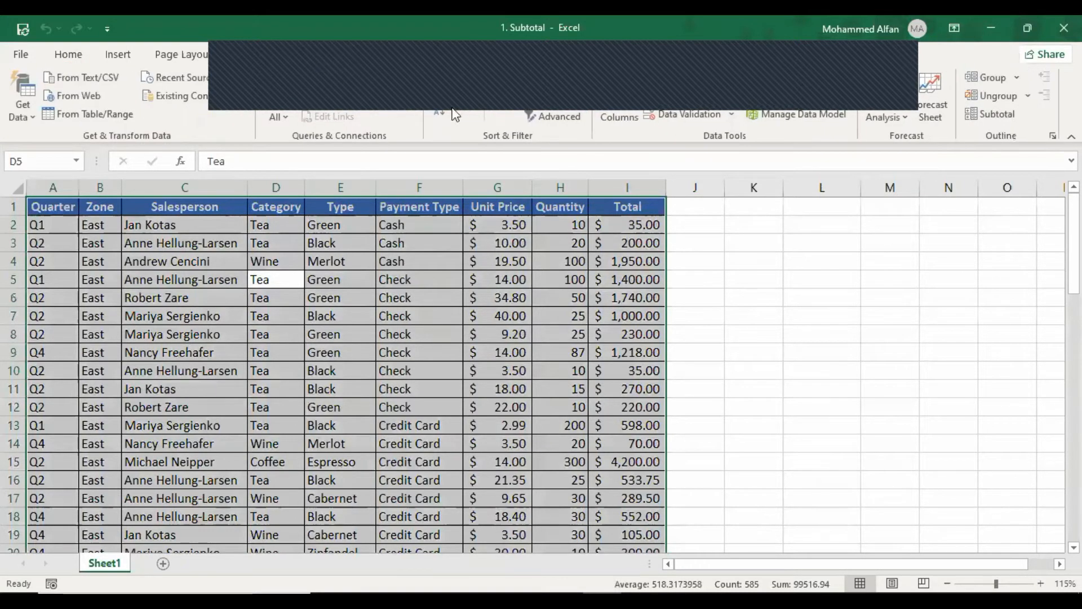
pyautogui.click(677, 90)
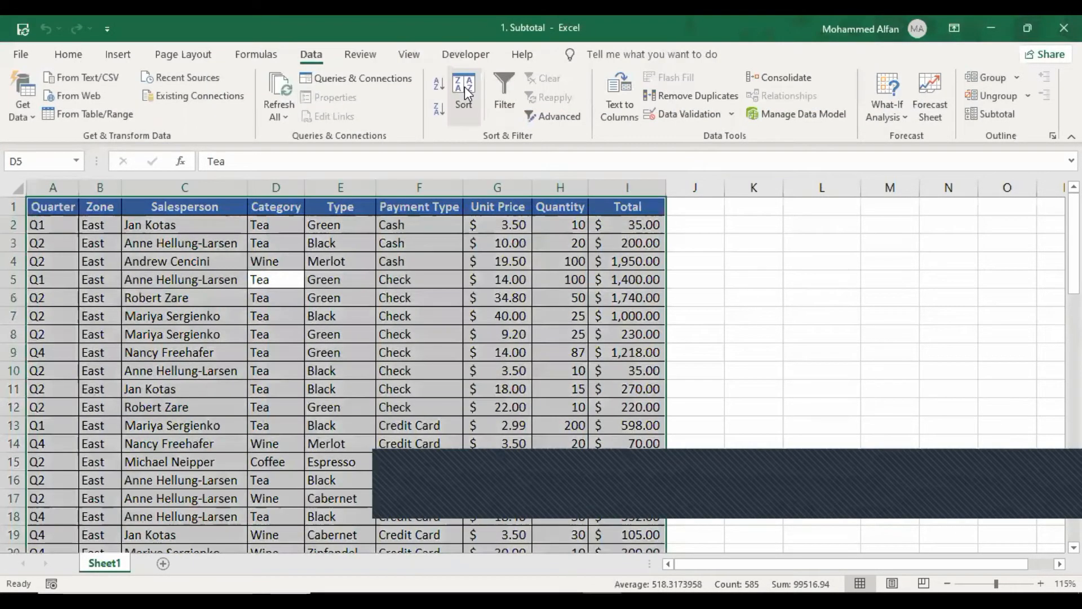
pyautogui.click(463, 90)
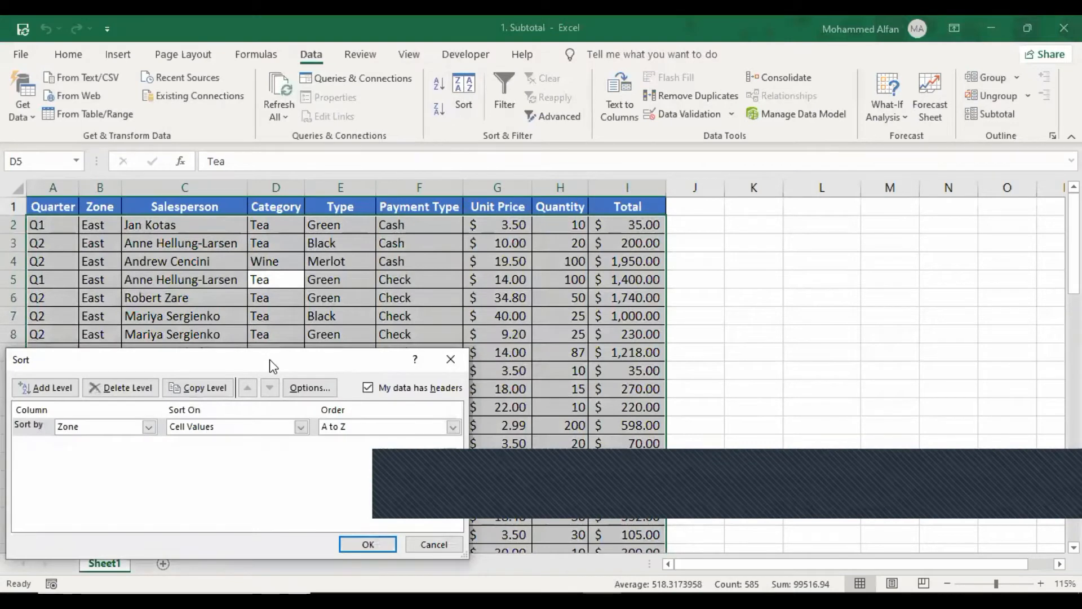
pyautogui.moveTo(269, 368); pyautogui.dragTo(740, 189)
pyautogui.click(619, 249)
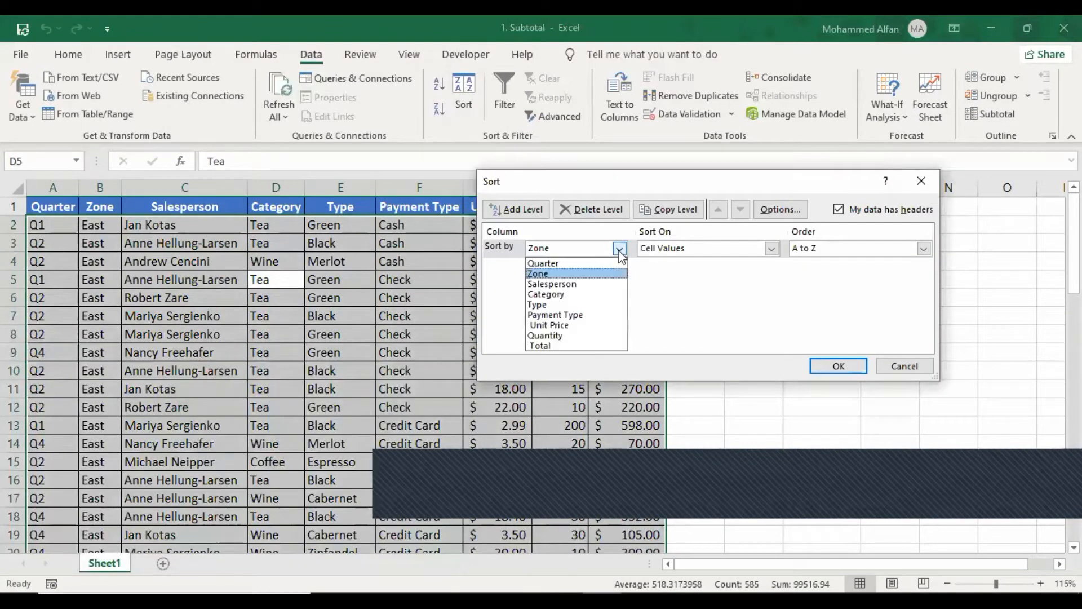
pyautogui.click(599, 284)
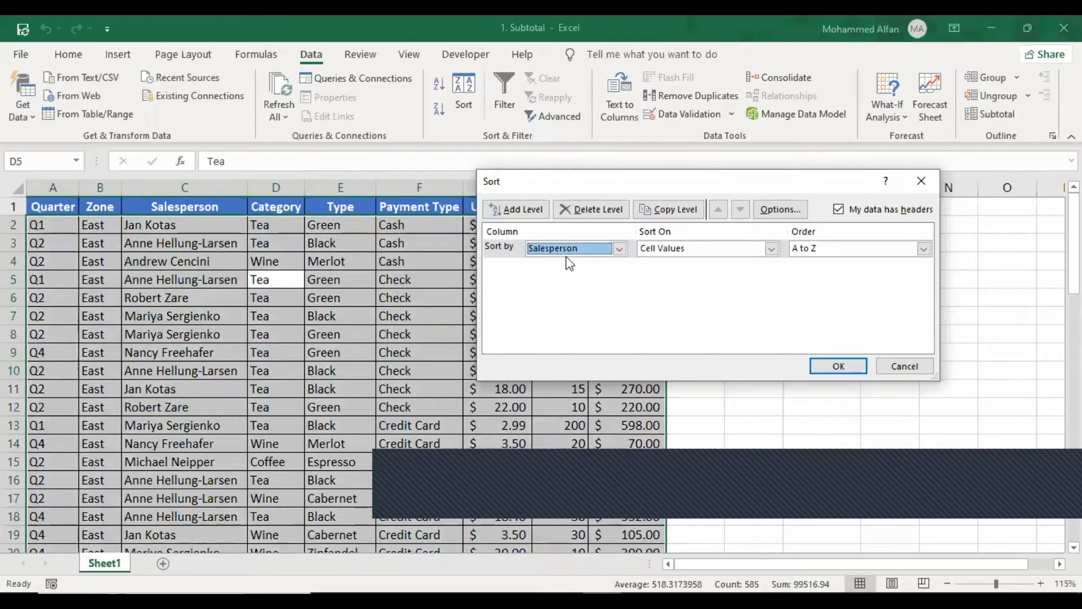
pyautogui.click(850, 366)
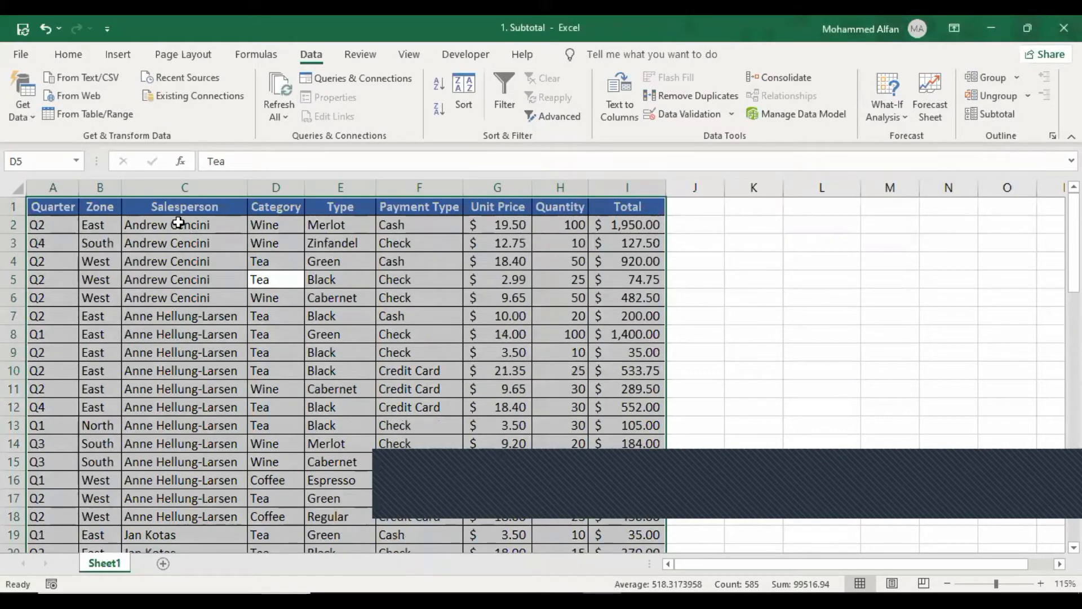
# Highlight the first salesperson's grouped records in A2:I6, and trace their names in C2:C6 and totals in I2:I6
pyautogui.moveTo(179, 224); pyautogui.dragTo(178, 295)
pyautogui.moveTo(34, 225); pyautogui.dragTo(610, 299)
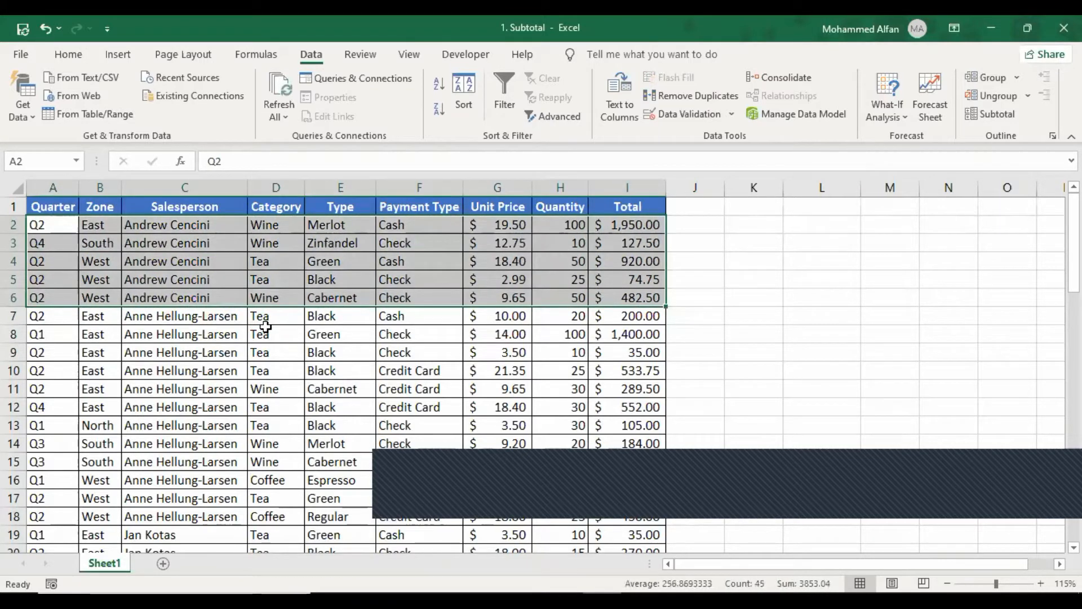
pyautogui.click(203, 336)
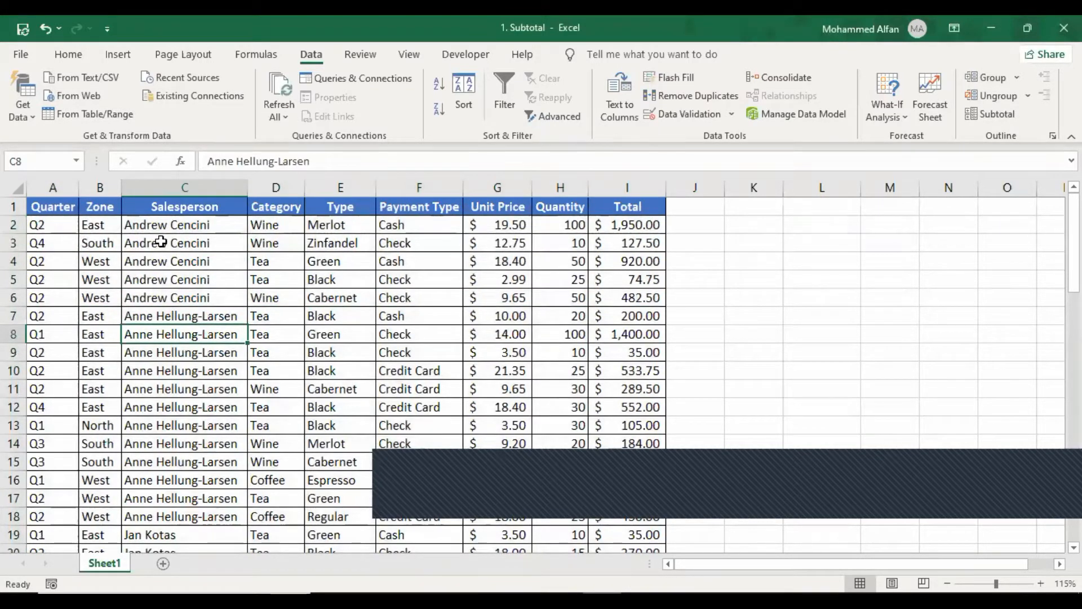
pyautogui.moveTo(176, 224); pyautogui.dragTo(185, 294)
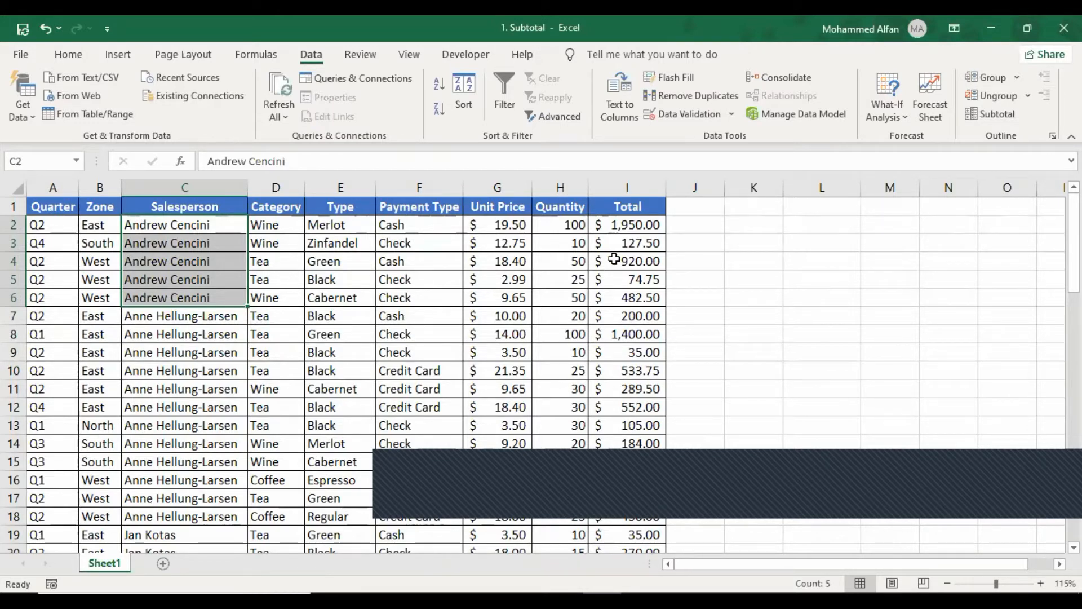
pyautogui.moveTo(634, 225); pyautogui.dragTo(636, 298)
pyautogui.moveTo(205, 230); pyautogui.dragTo(205, 302)
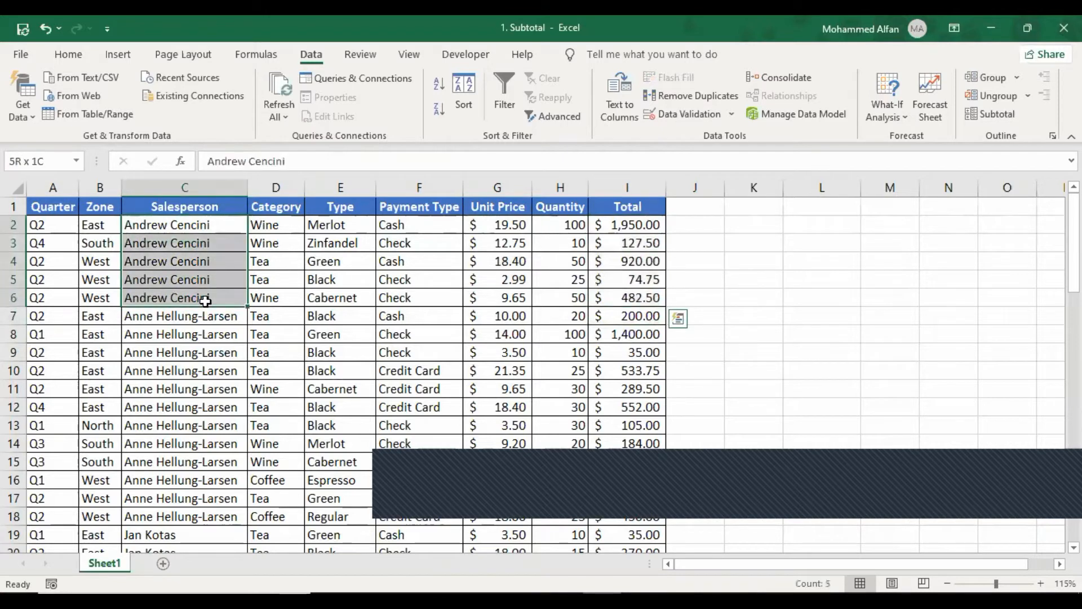
pyautogui.click(417, 298)
pyautogui.click(226, 295)
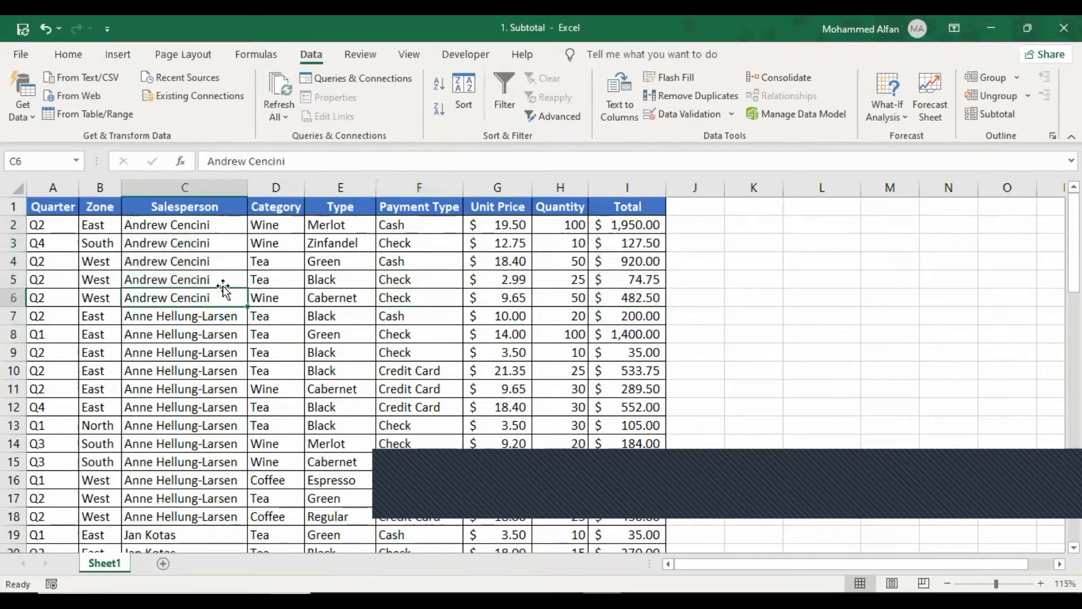
# Select the whole table and add Sum subtotals for Quantity and Total at each change in Salesperson
pyautogui.click(183, 273)
pyautogui.hotkey('ctrl', 'a')
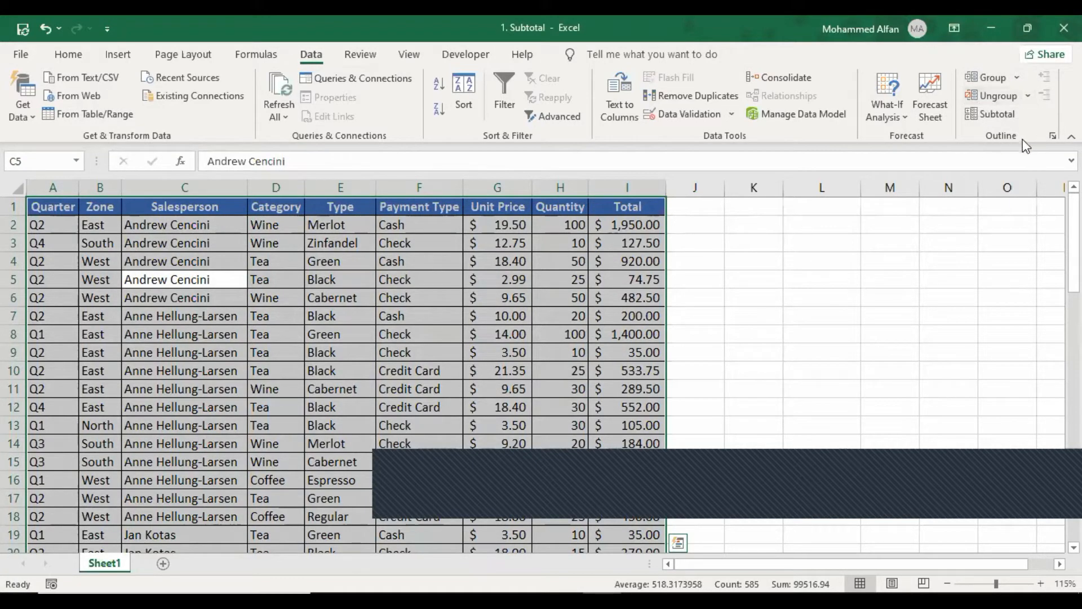
pyautogui.click(1005, 116)
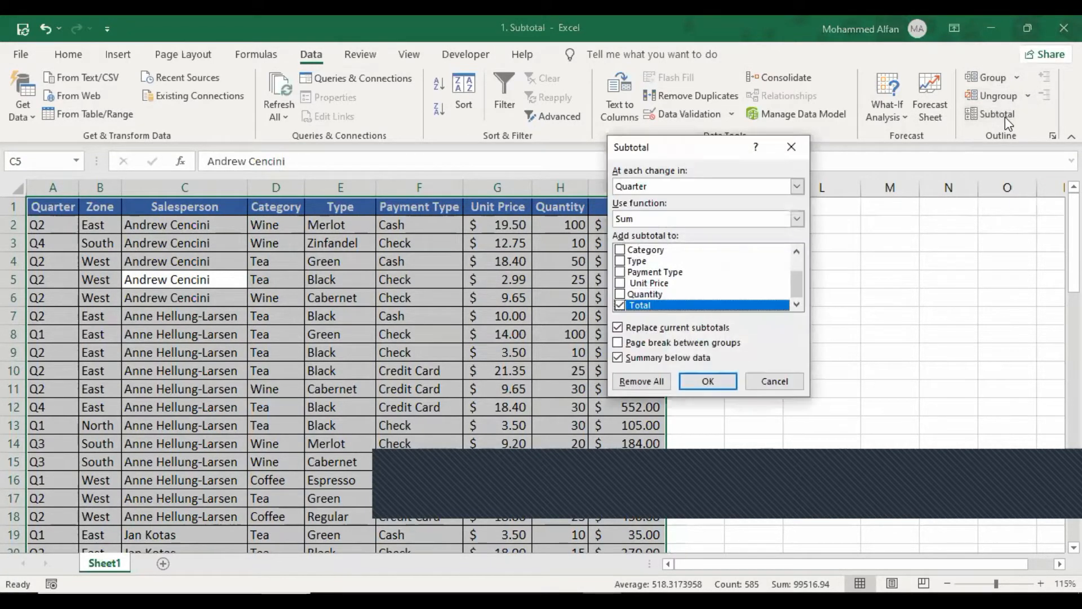
pyautogui.moveTo(665, 151); pyautogui.dragTo(829, 159)
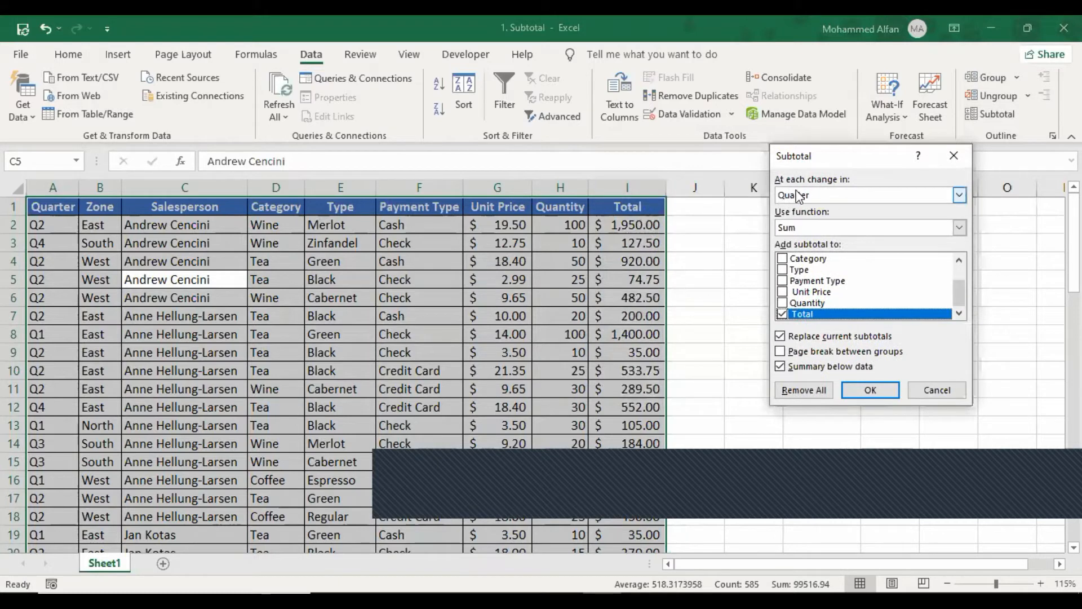
pyautogui.click(959, 195)
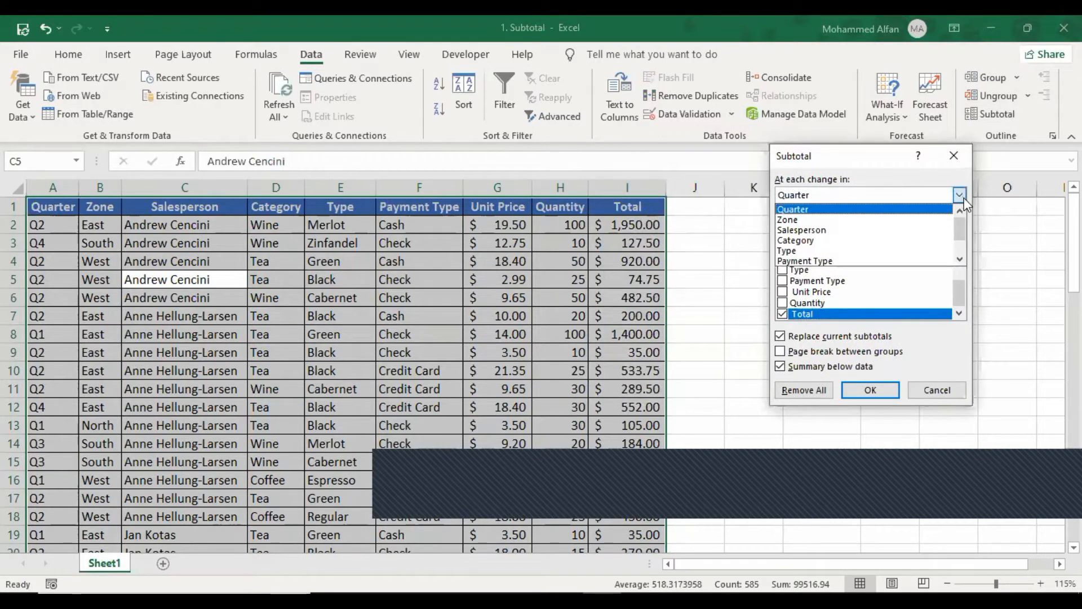
pyautogui.click(857, 230)
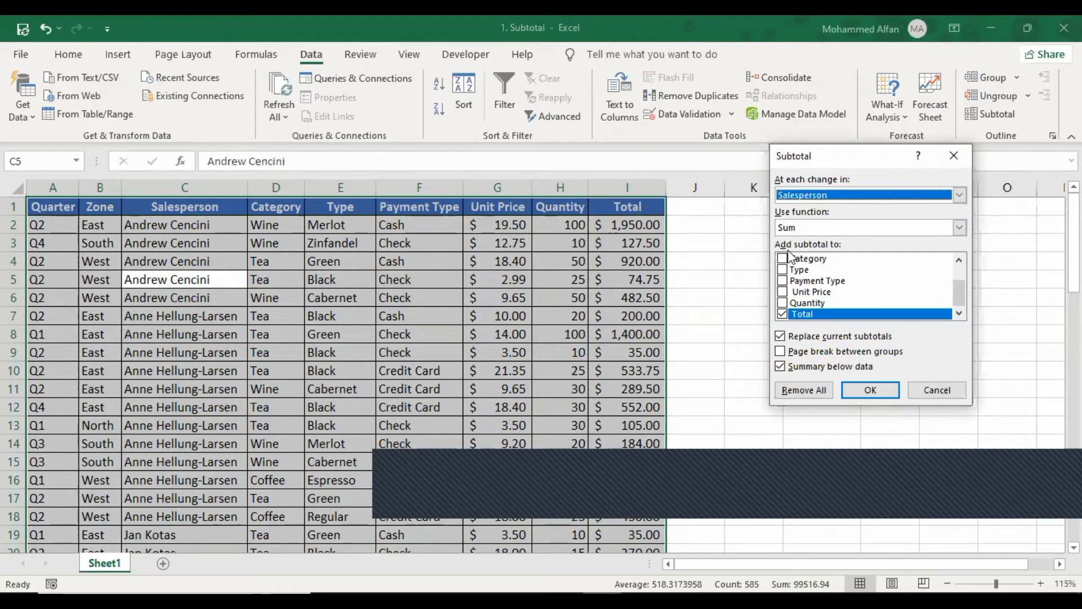
pyautogui.click(784, 303)
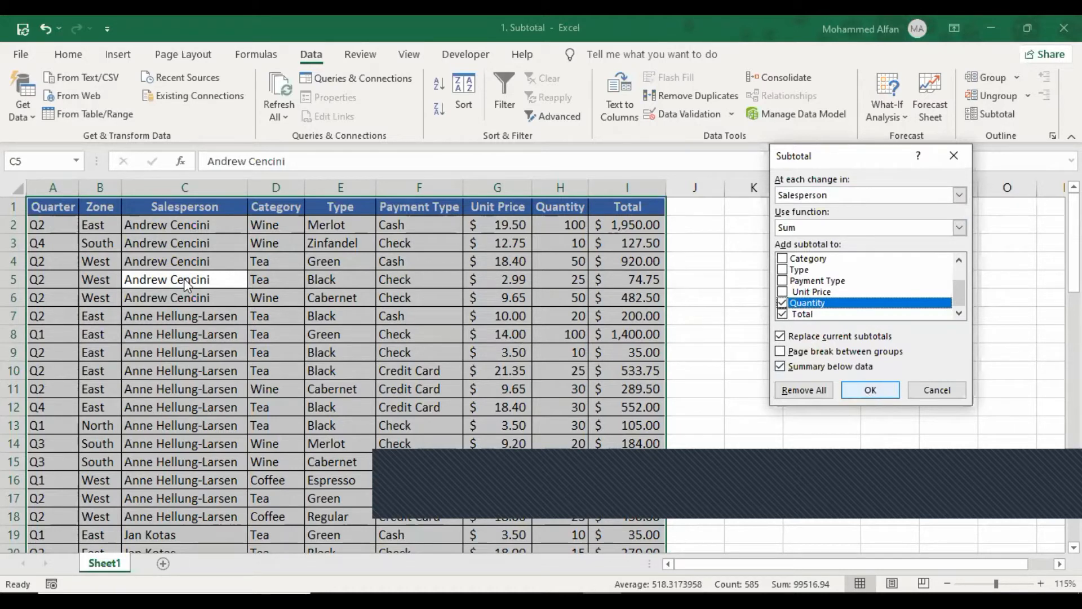
pyautogui.click(886, 394)
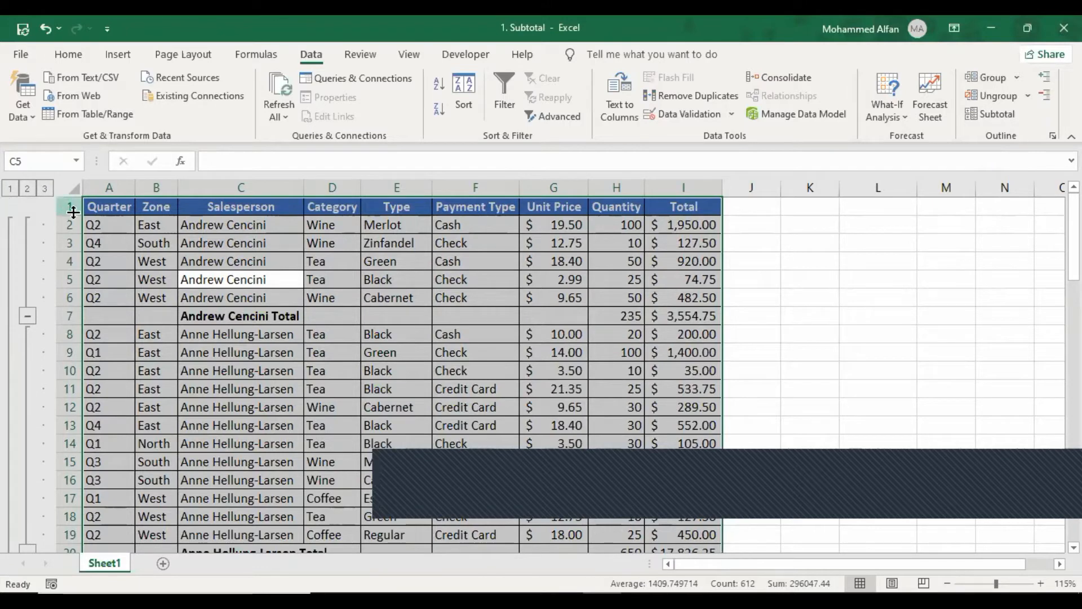
# Examine the Quantity and Total subtotals of the first two salespeople in H7, I7, H20 and I20
pyautogui.moveTo(191, 314); pyautogui.dragTo(624, 311)
pyautogui.click(612, 314)
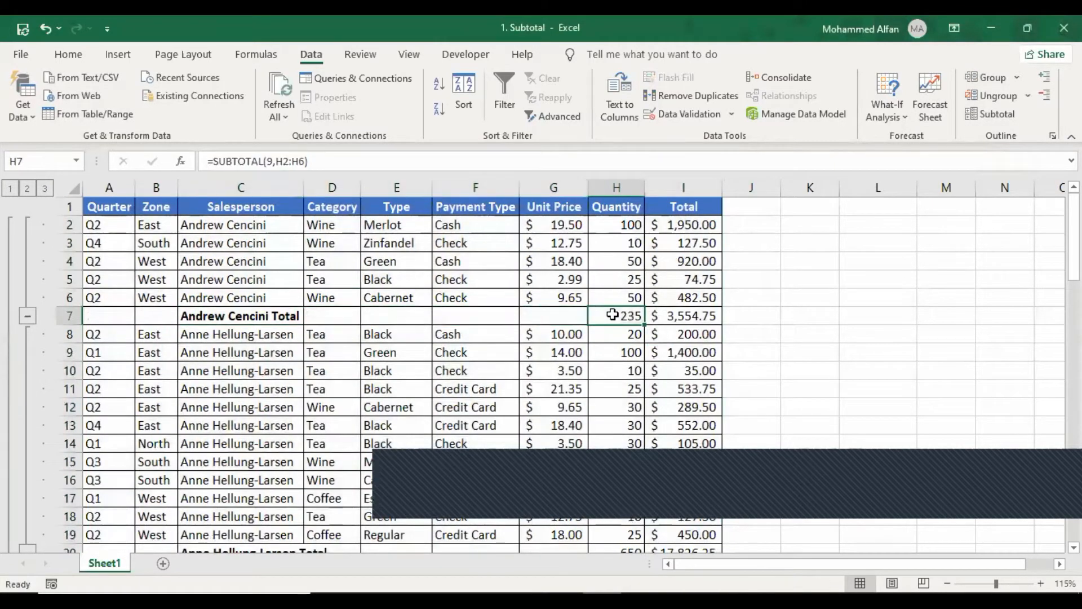
pyautogui.click(683, 313)
pyautogui.scroll(-5, 393, 382)
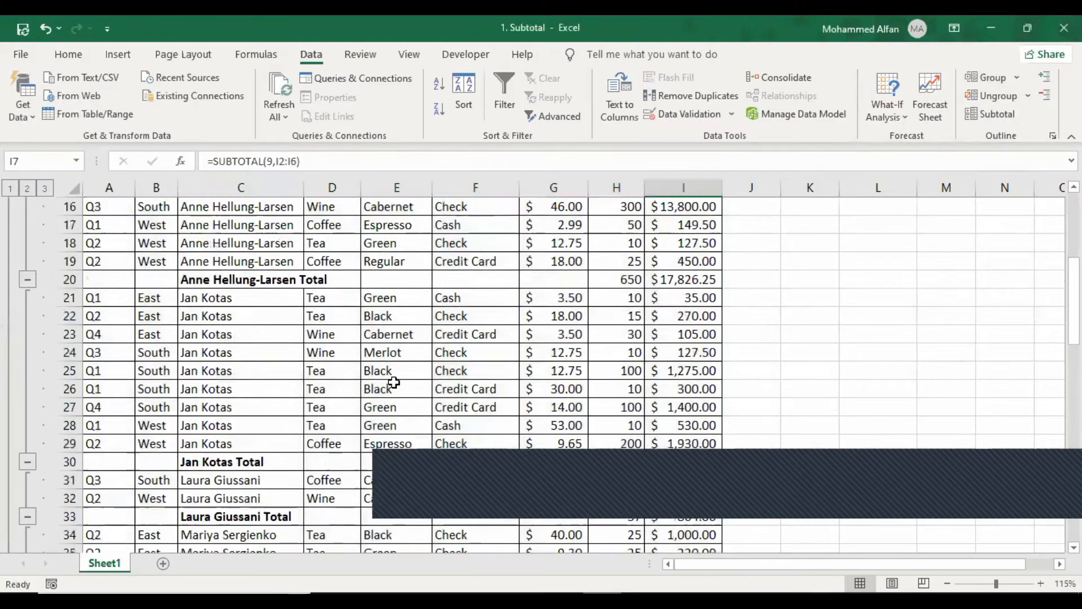
pyautogui.click(243, 280)
pyautogui.click(636, 280)
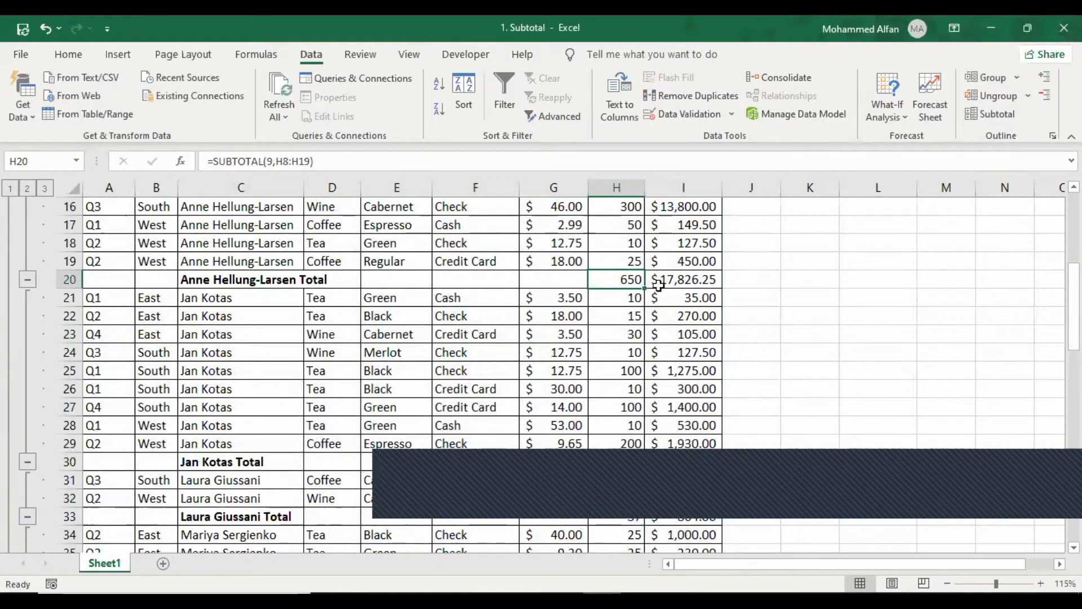
pyautogui.click(692, 280)
pyautogui.scroll(5, 315, 426)
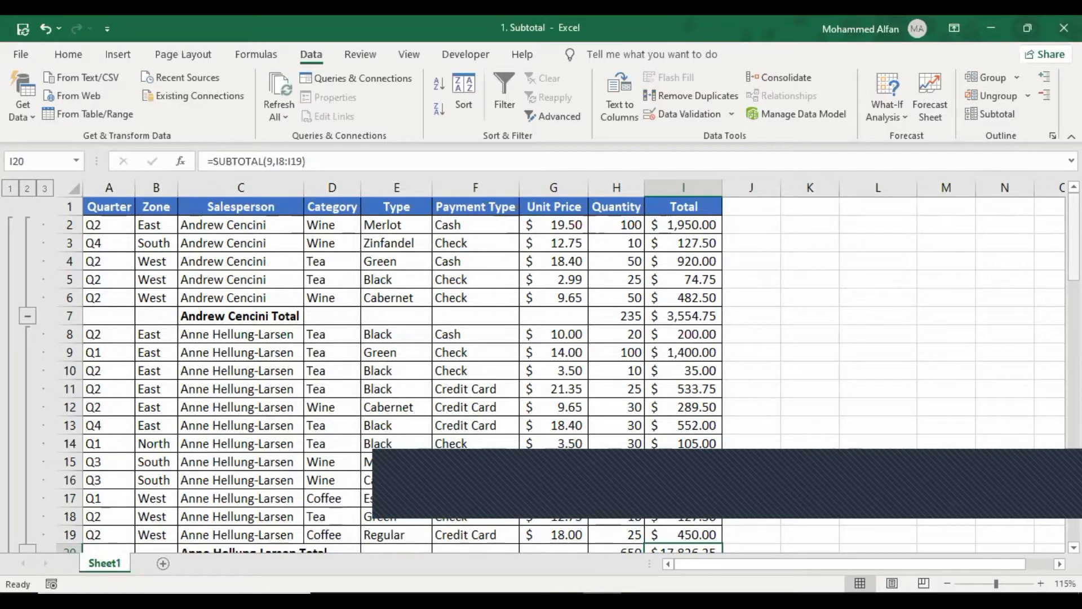
pyautogui.moveTo(1073, 242)
pyautogui.mouseDown()
pyautogui.moveTo(1074, 375)
pyautogui.moveTo(1074, 242)
pyautogui.mouseUp()
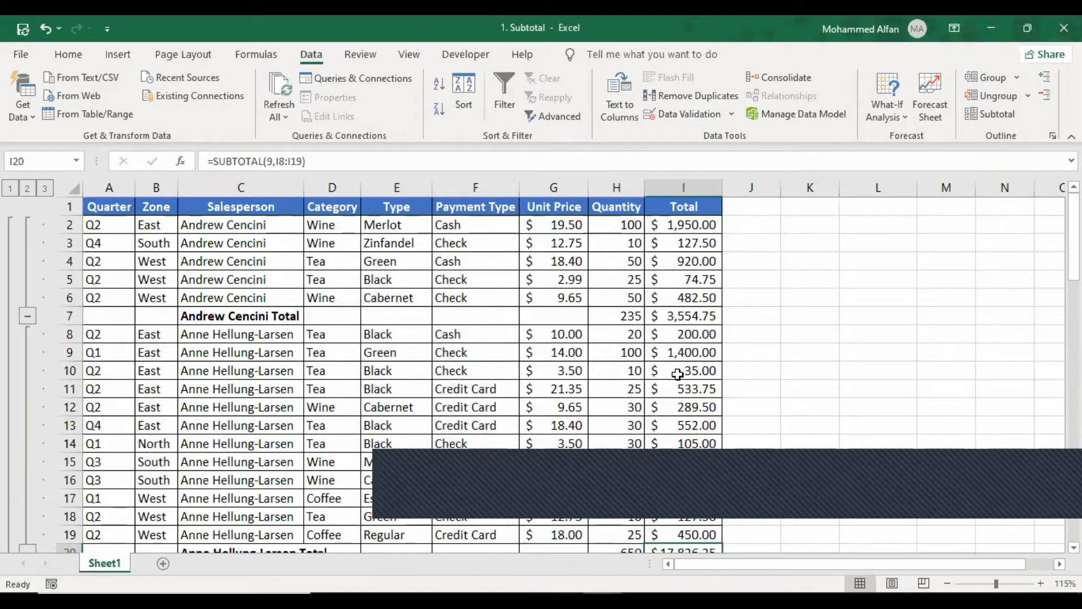
# Collapse the outline to level 2 and review each salesperson's Quantity and Total subtotals down to the Grand Total
pyautogui.click(27, 189)
pyautogui.moveTo(228, 231); pyautogui.dragTo(678, 370)
pyautogui.moveTo(620, 224); pyautogui.dragTo(634, 370)
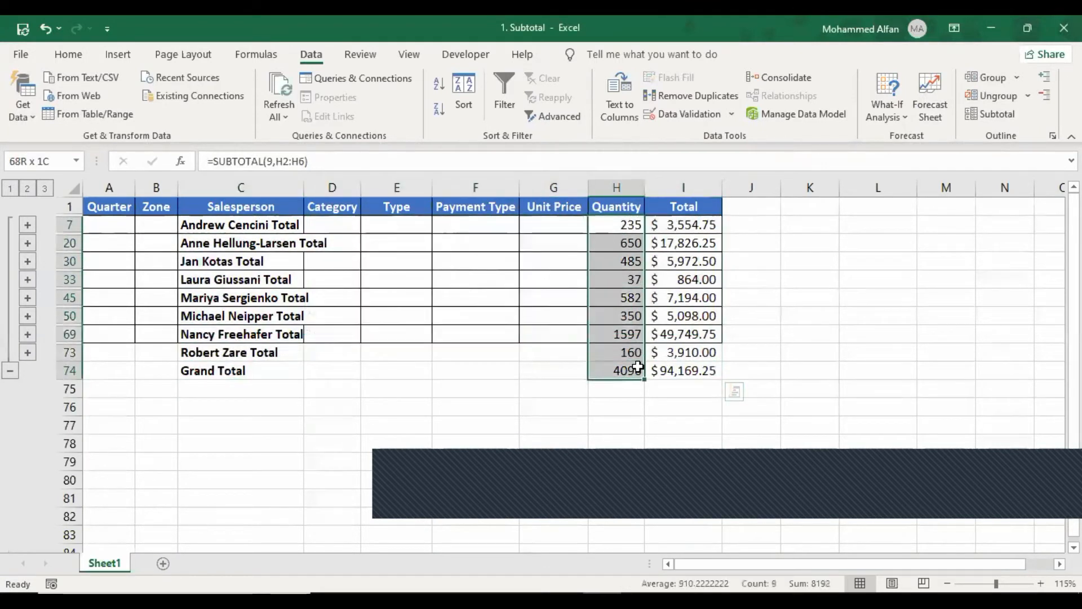
pyautogui.moveTo(684, 225); pyautogui.dragTo(680, 365)
pyautogui.click(297, 279)
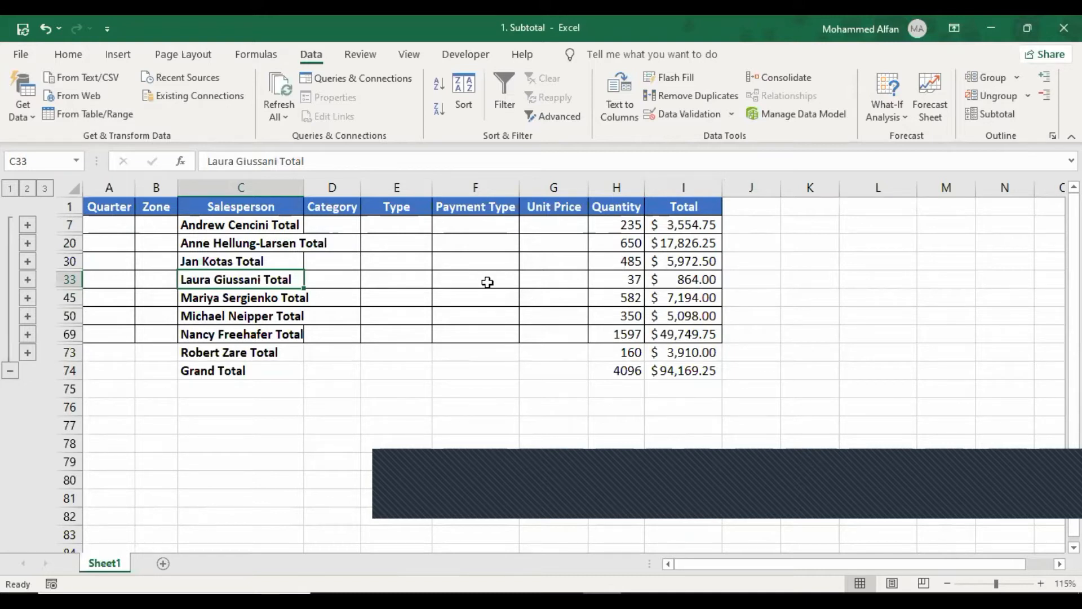
# Expand the group above the row 33 subtotal, check the salesperson's names and zones in rows 31 and 32, and collapse it
pyautogui.click(27, 279)
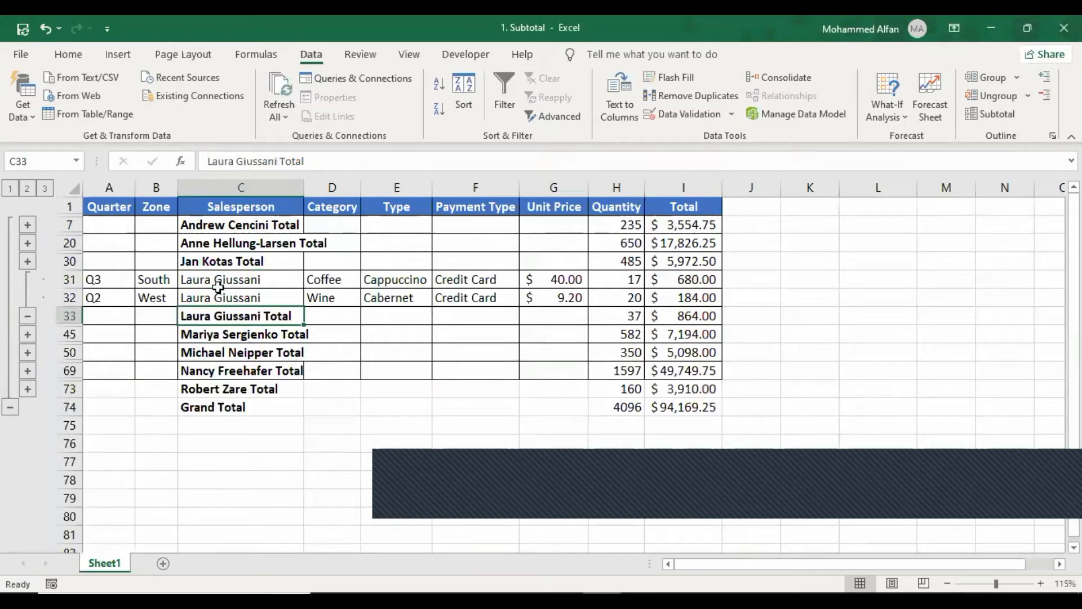
pyautogui.moveTo(217, 283); pyautogui.dragTo(220, 297)
pyautogui.click(165, 281)
pyautogui.click(157, 297)
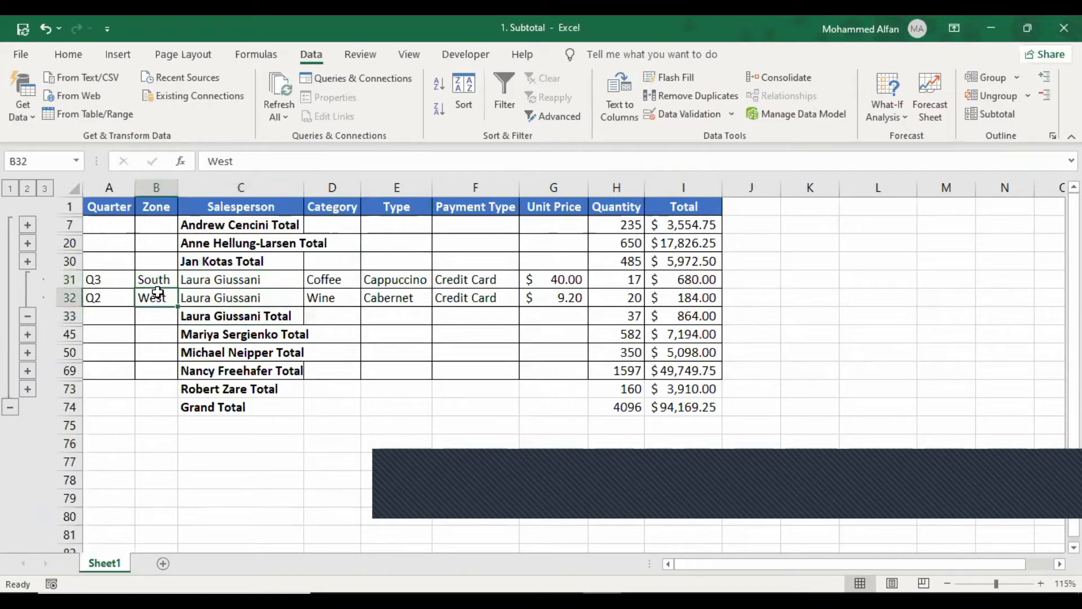
pyautogui.click(29, 314)
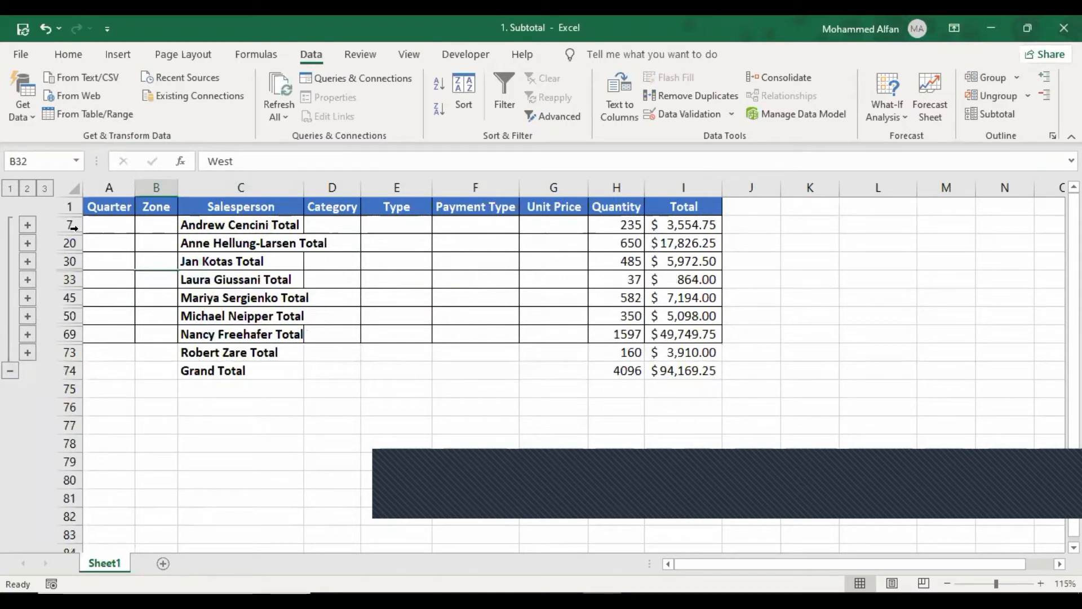
# Expand the group above the row 7 subtotal, highlight its records in C2:H6, and collapse it again
pyautogui.click(28, 225)
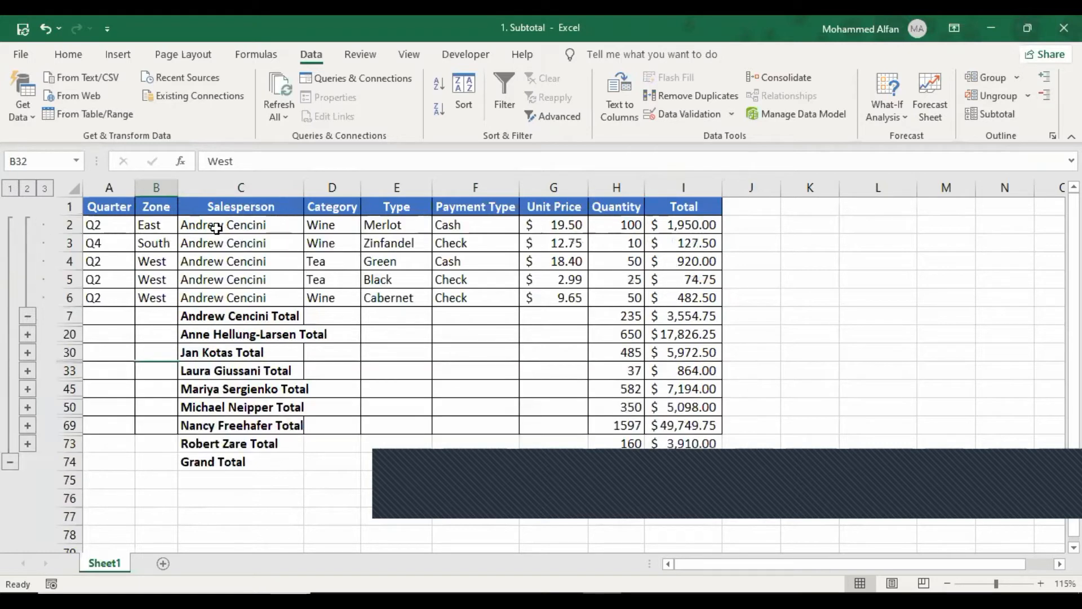
pyautogui.moveTo(217, 227); pyautogui.dragTo(636, 299)
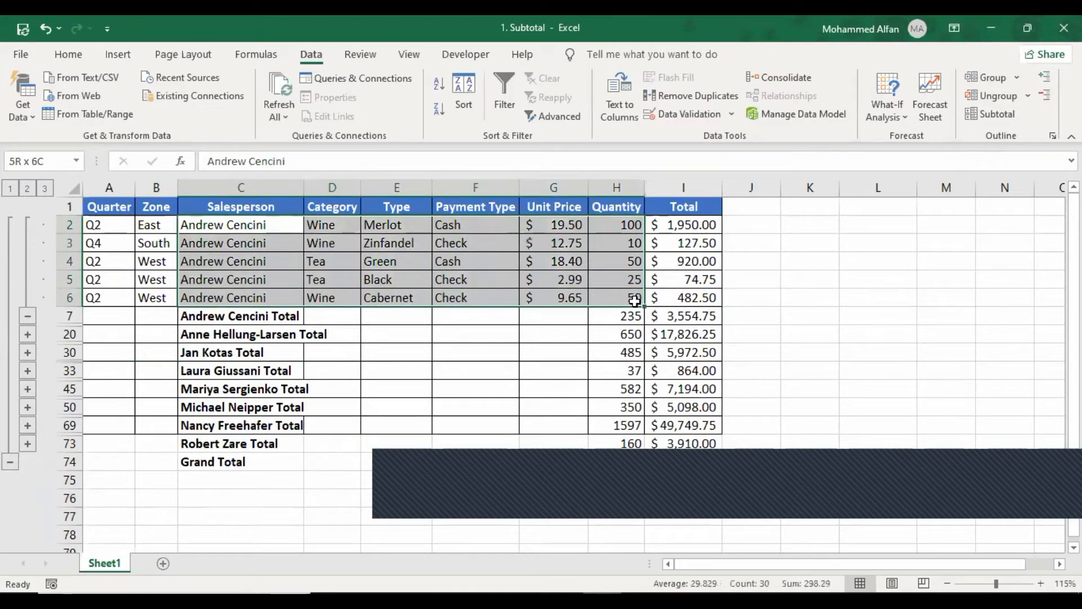
pyautogui.click(28, 316)
# Show only the Grand Total at outline level 1, and restore all records at level 3
pyautogui.click(11, 188)
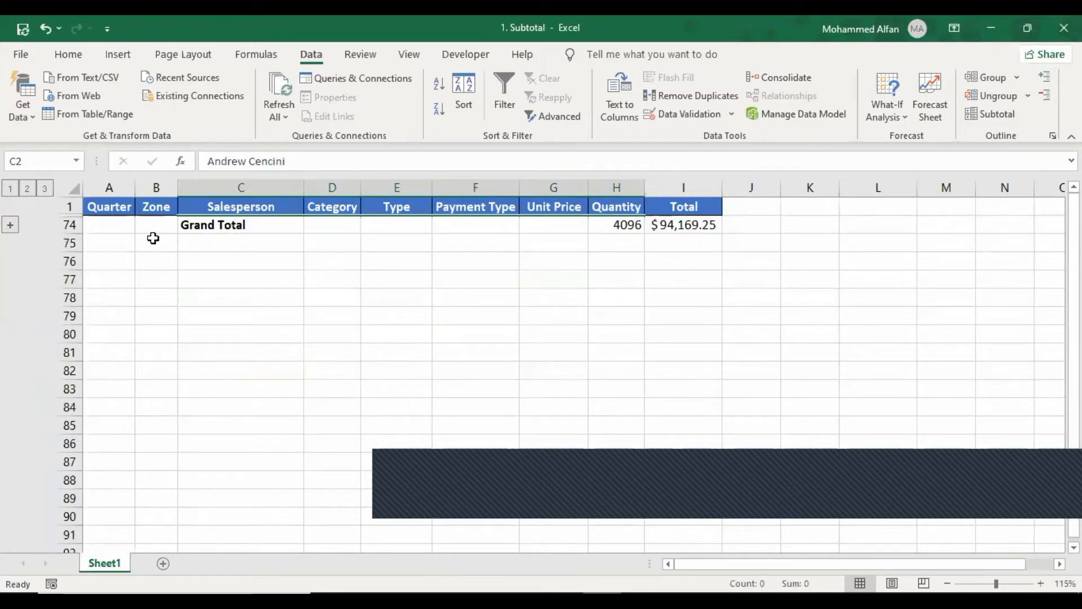
pyautogui.click(45, 190)
pyautogui.click(213, 350)
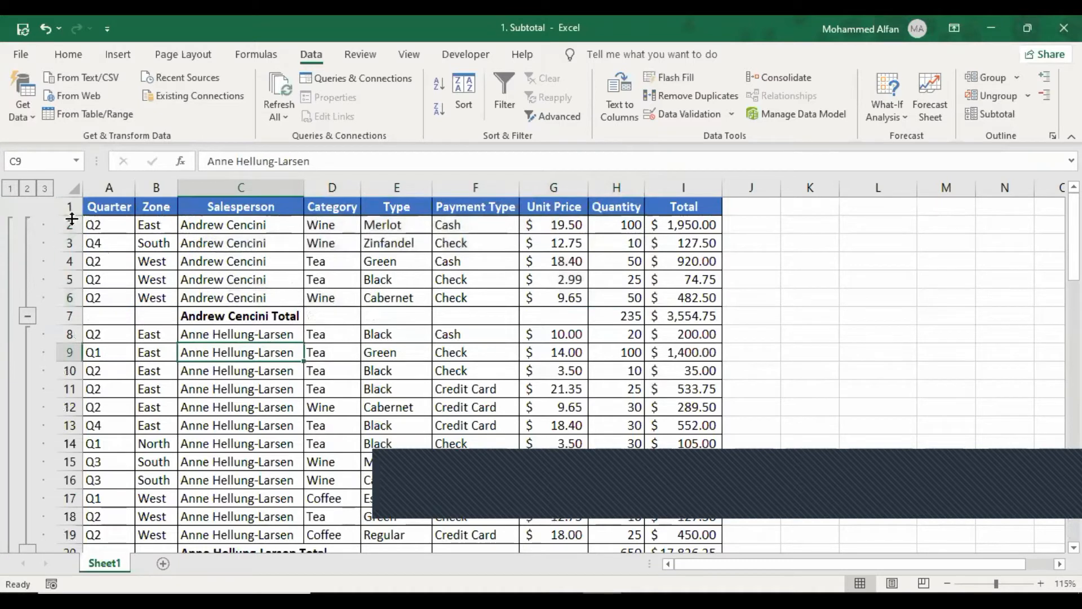
# Remove all salesperson subtotals from the sales table
pyautogui.click(226, 260)
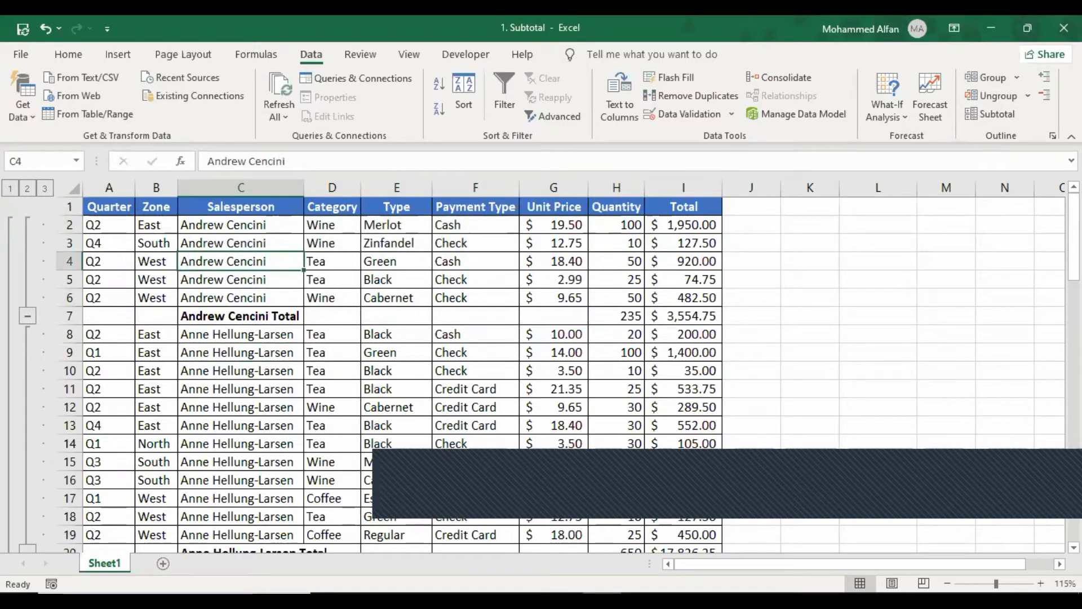
pyautogui.click(1004, 115)
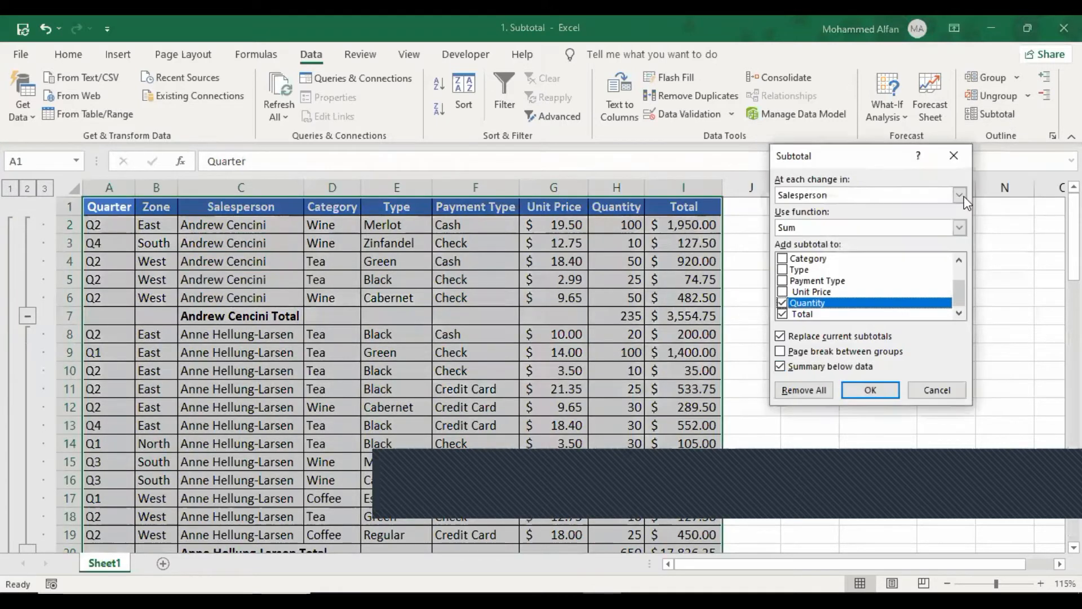
pyautogui.click(799, 397)
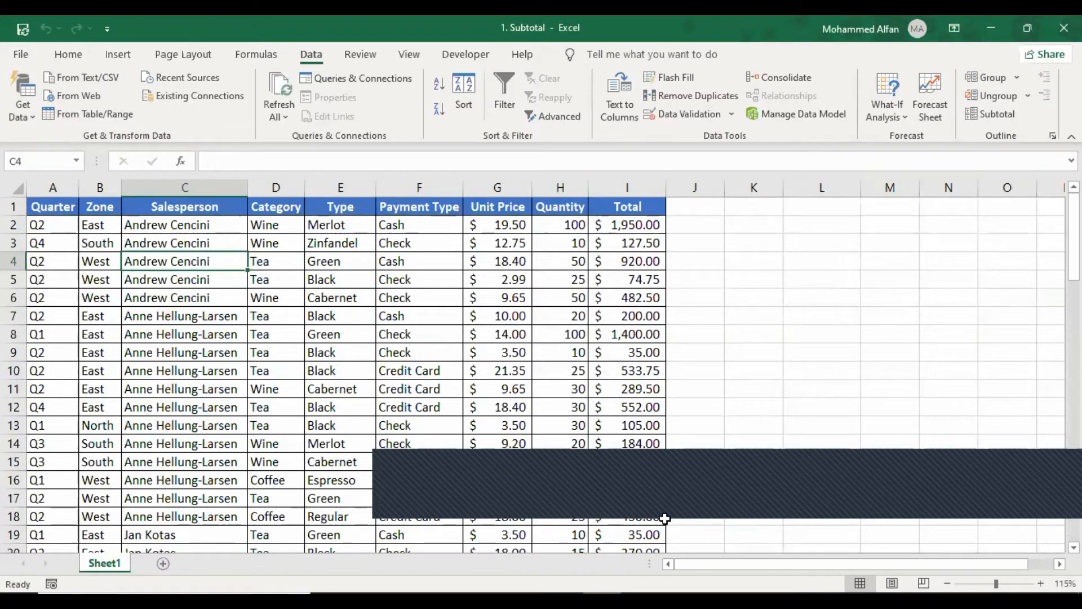
# Select the whole sales table from A1 and sort it by Zone on cell values, A to Z
pyautogui.click(53, 207)
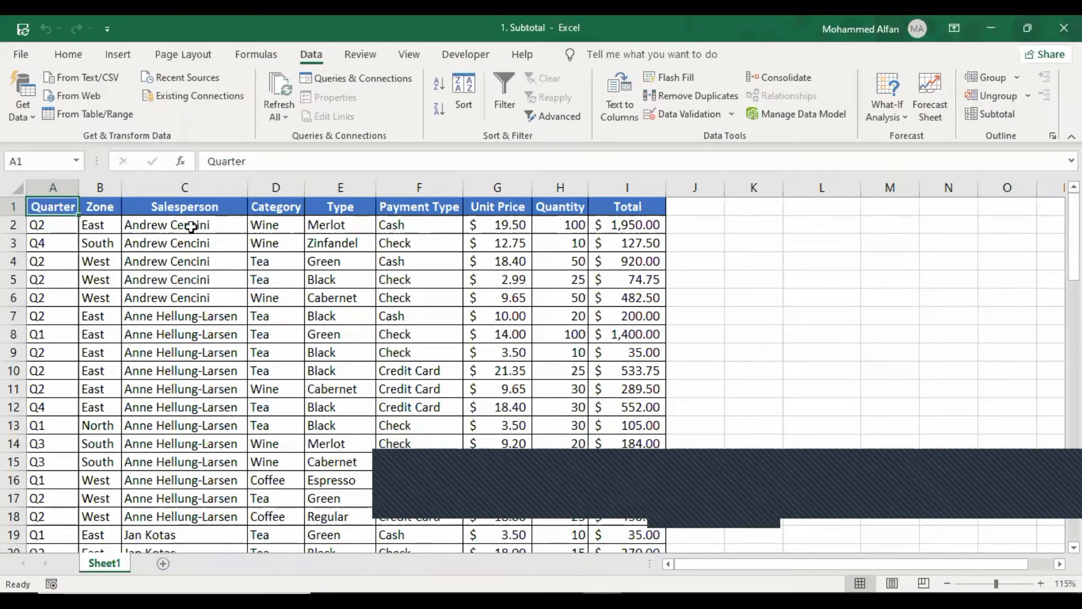
pyautogui.click(185, 207)
pyautogui.click(39, 207)
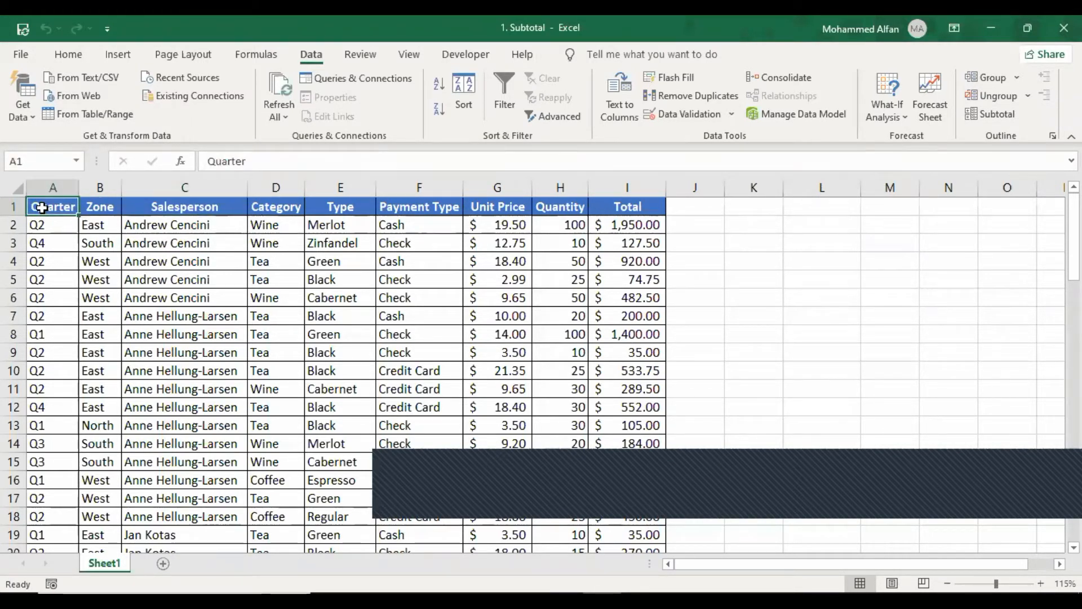
pyautogui.hotkey('ctrl', 'shift', 'Right')
pyautogui.hotkey('ctrl', 'shift', 'Down')
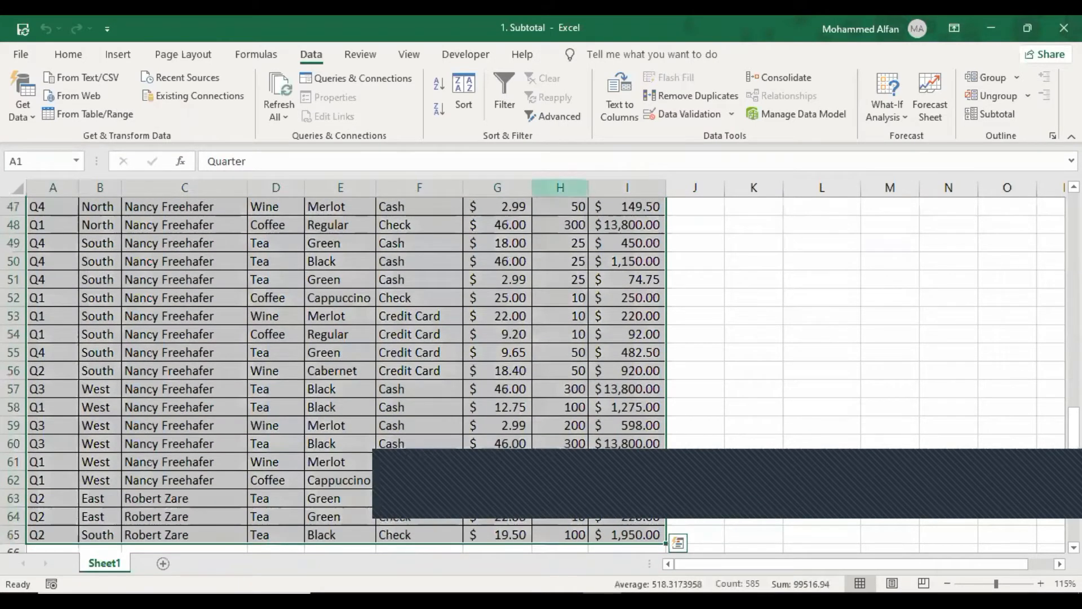
pyautogui.moveTo(1074, 428); pyautogui.dragTo(1073, 213)
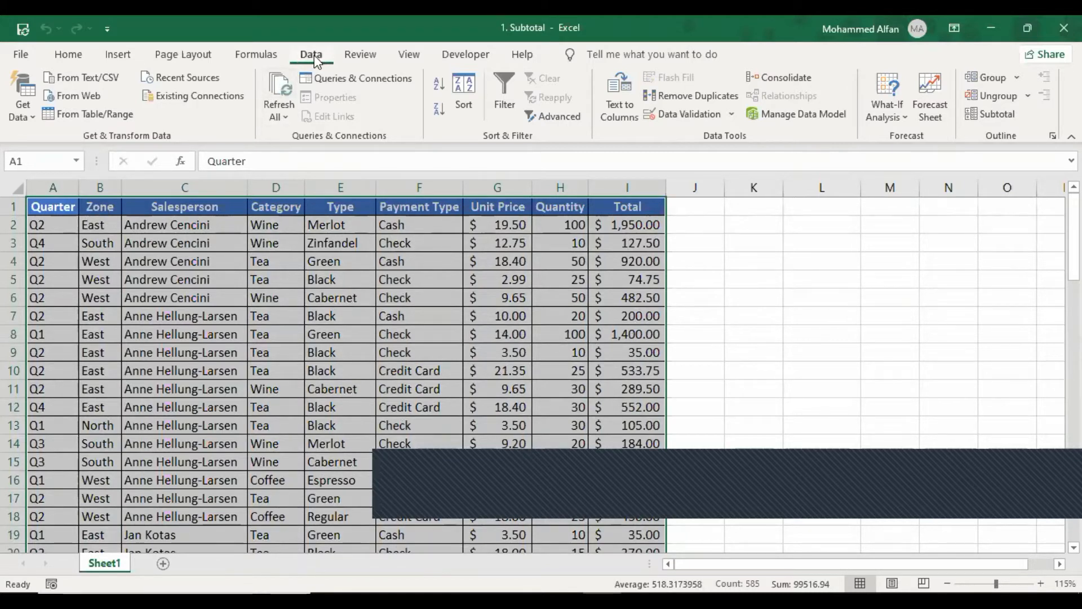
pyautogui.click(464, 96)
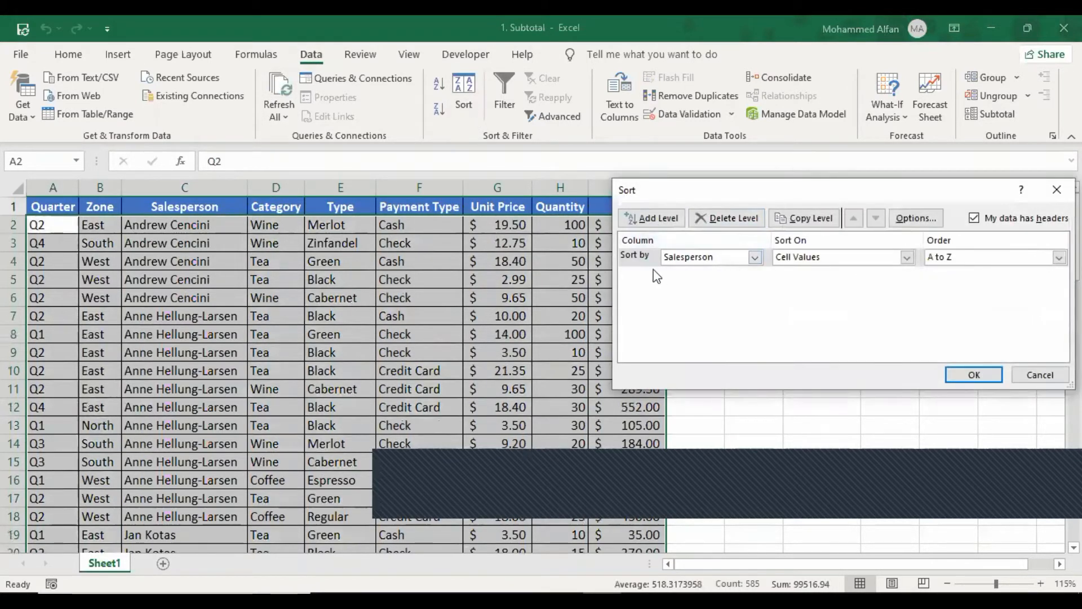
pyautogui.click(754, 257)
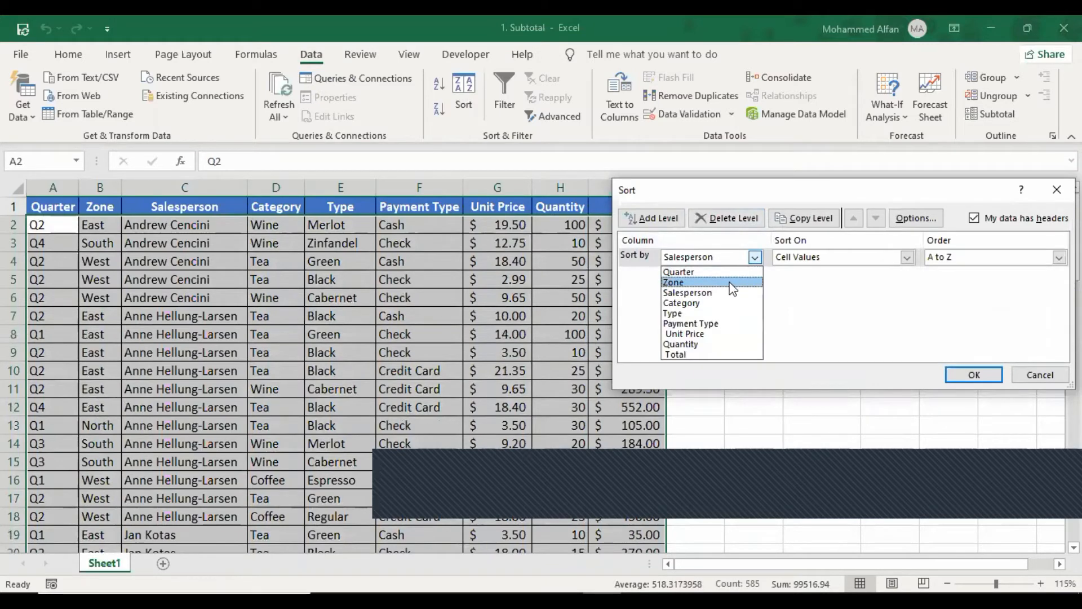
pyautogui.click(730, 283)
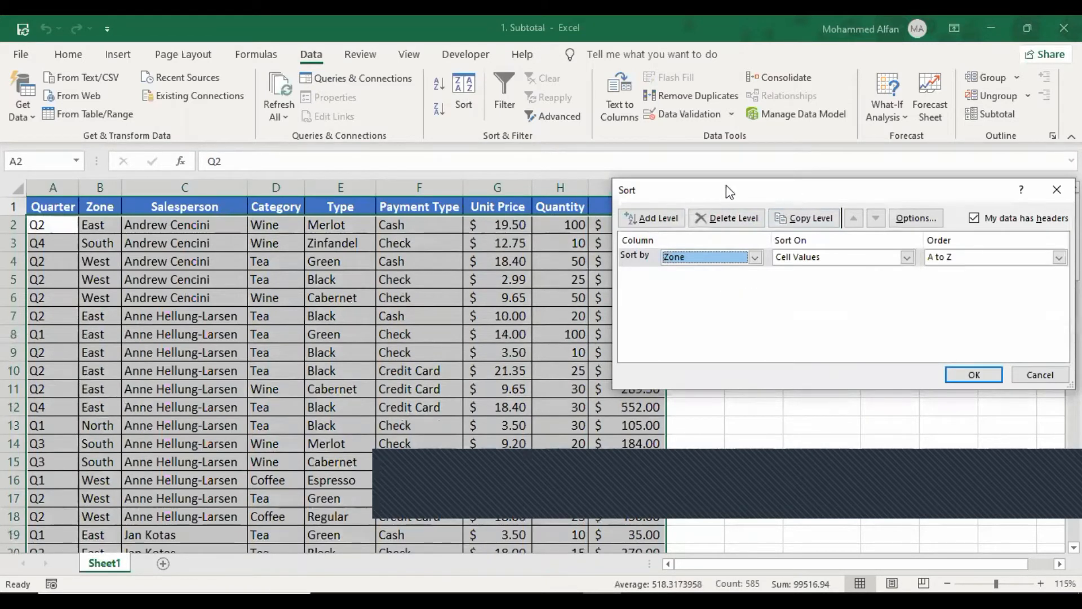
pyautogui.moveTo(726, 192); pyautogui.dragTo(657, 192)
pyautogui.click(897, 370)
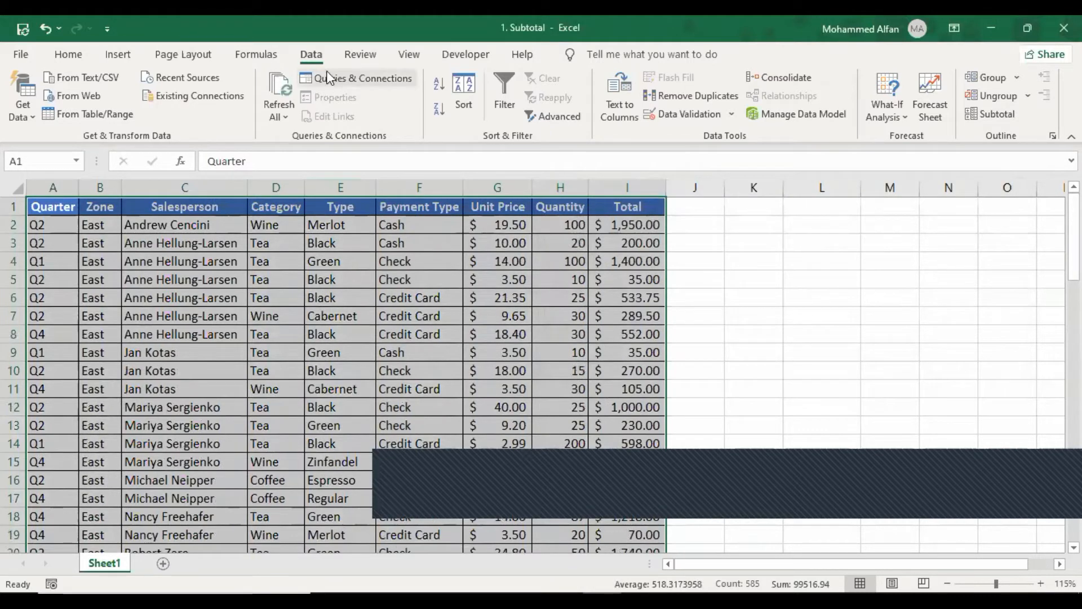
# Add subtotals at each change in Zone, using Sum on Quantity and Total
pyautogui.click(1002, 119)
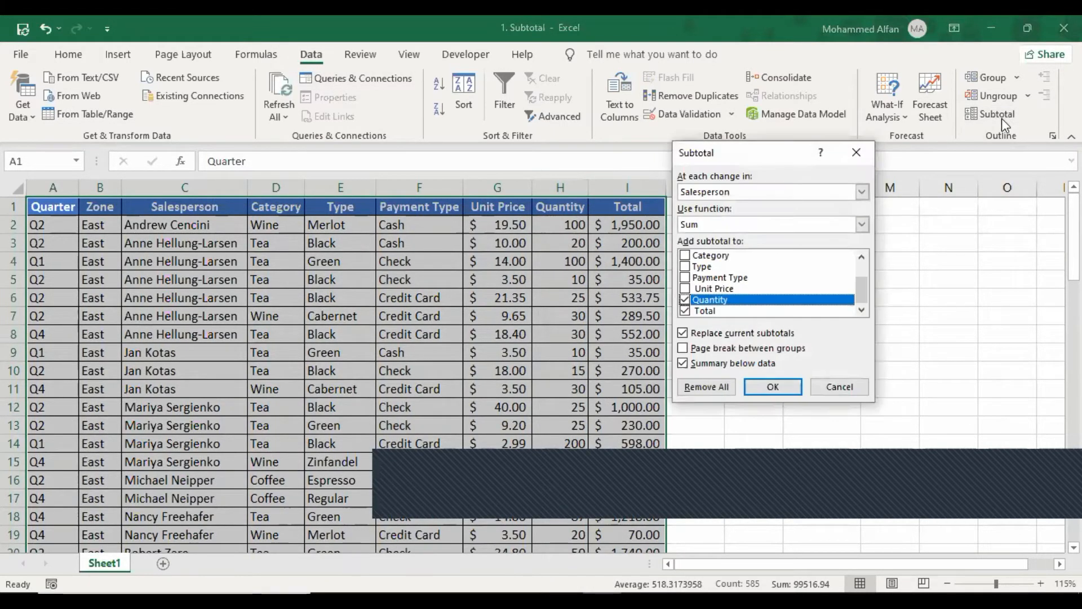
pyautogui.moveTo(773, 151); pyautogui.dragTo(845, 166)
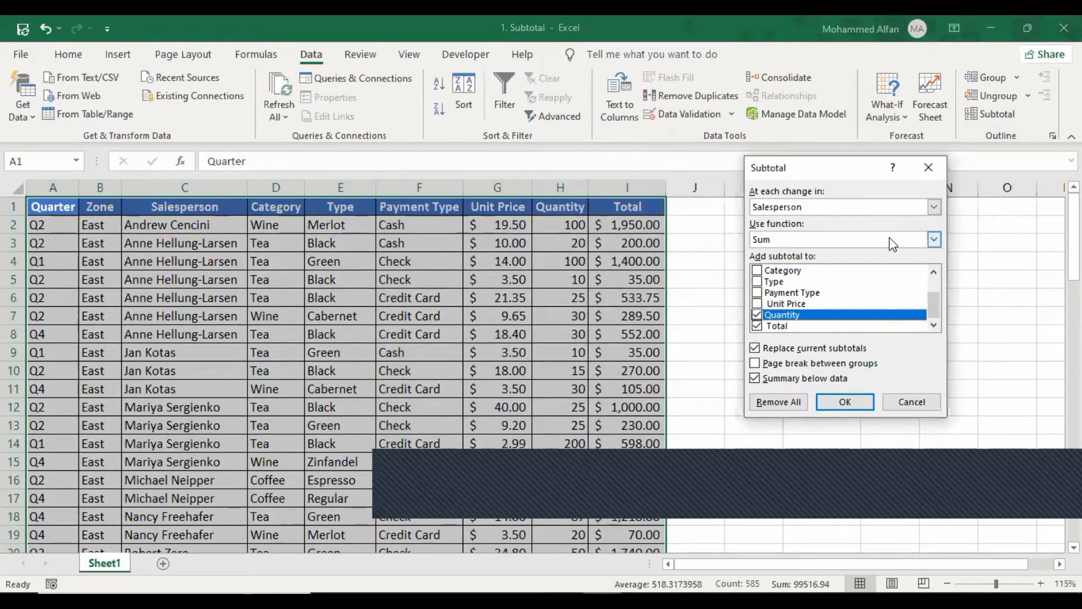
pyautogui.click(934, 207)
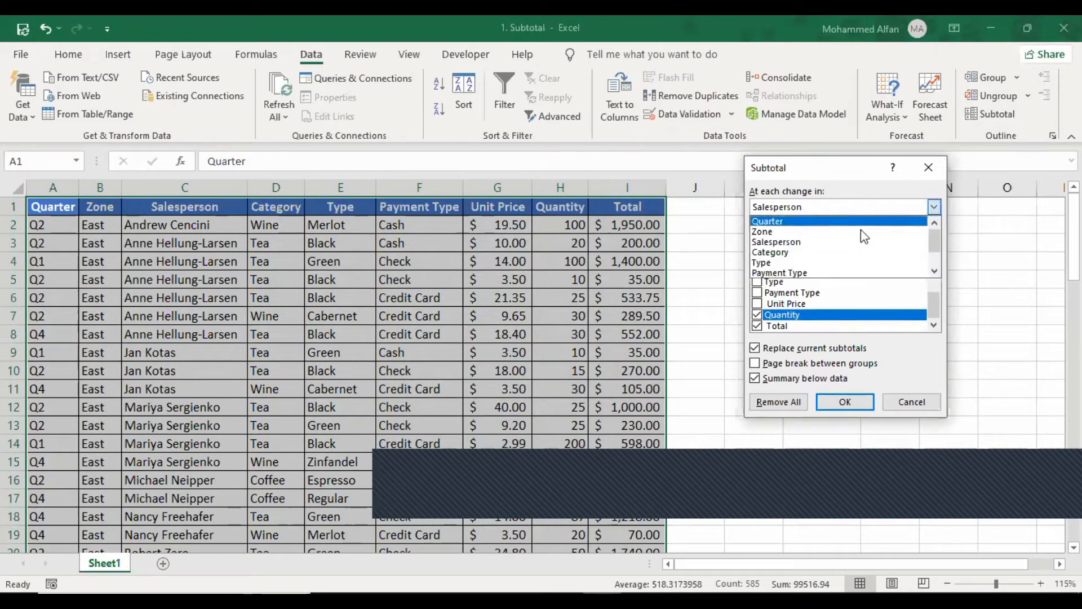
pyautogui.click(825, 232)
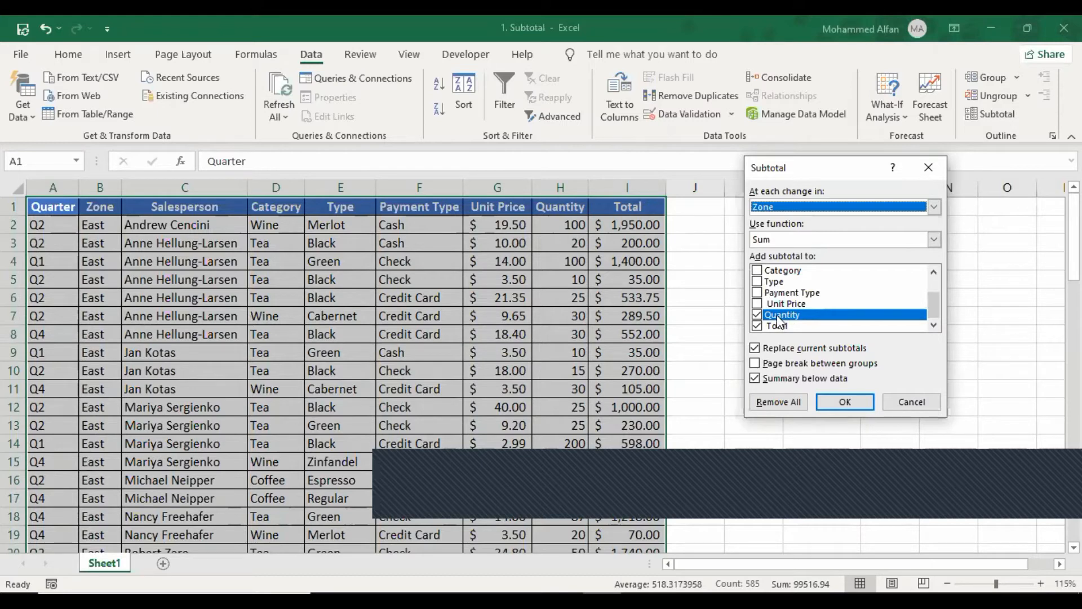
pyautogui.click(856, 402)
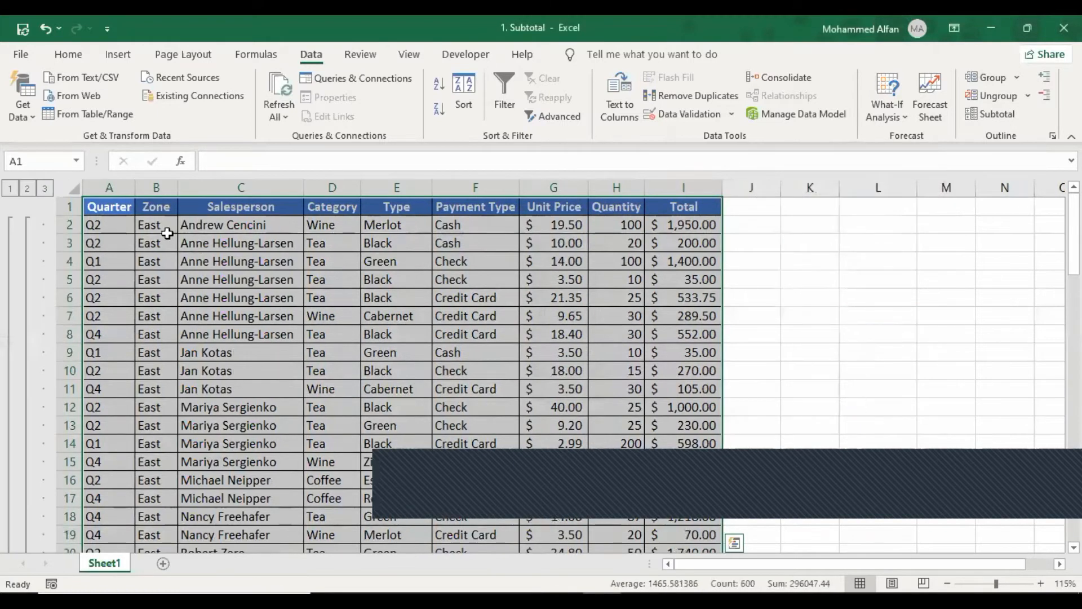
# Review the East zone records and highlight the East Total and North Total subtotal rows
pyautogui.moveTo(154, 228); pyautogui.dragTo(154, 333)
pyautogui.scroll(-3, 158, 338)
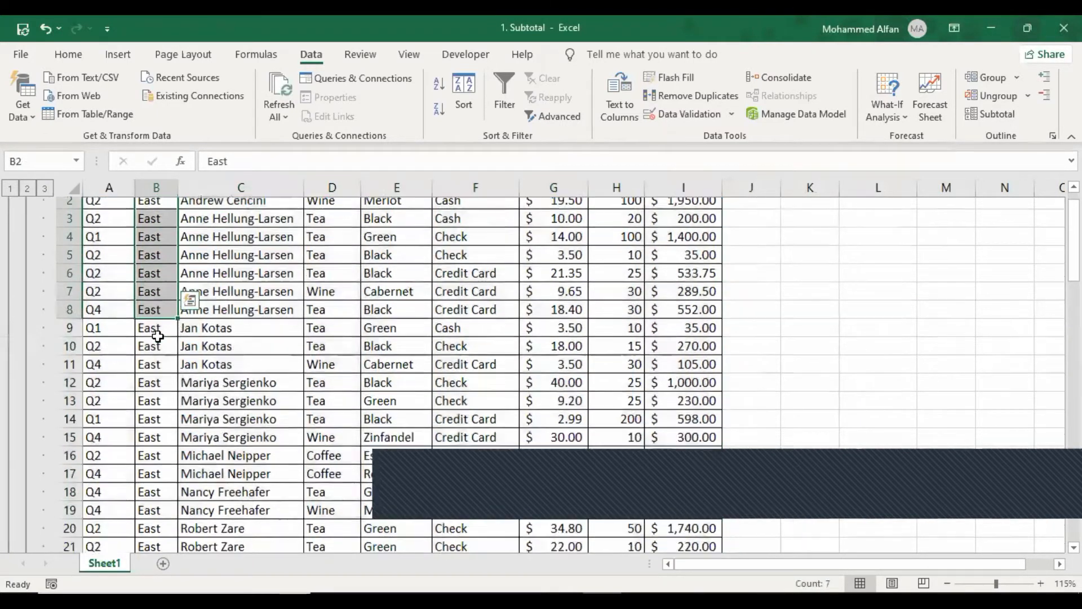
pyautogui.moveTo(160, 427); pyautogui.dragTo(693, 426)
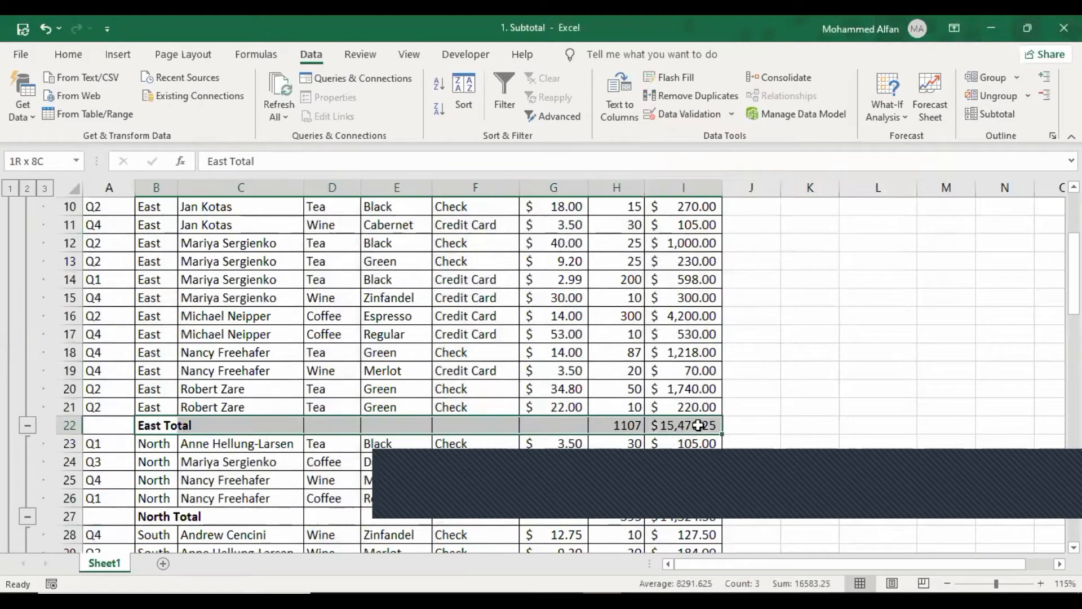
pyautogui.scroll(-2, 188, 333)
pyautogui.moveTo(157, 406); pyautogui.dragTo(701, 408)
pyautogui.scroll(5, 86, 283)
# Collapse the outline to level 2 and point out the East, North, South and West subtotal rows
pyautogui.click(27, 188)
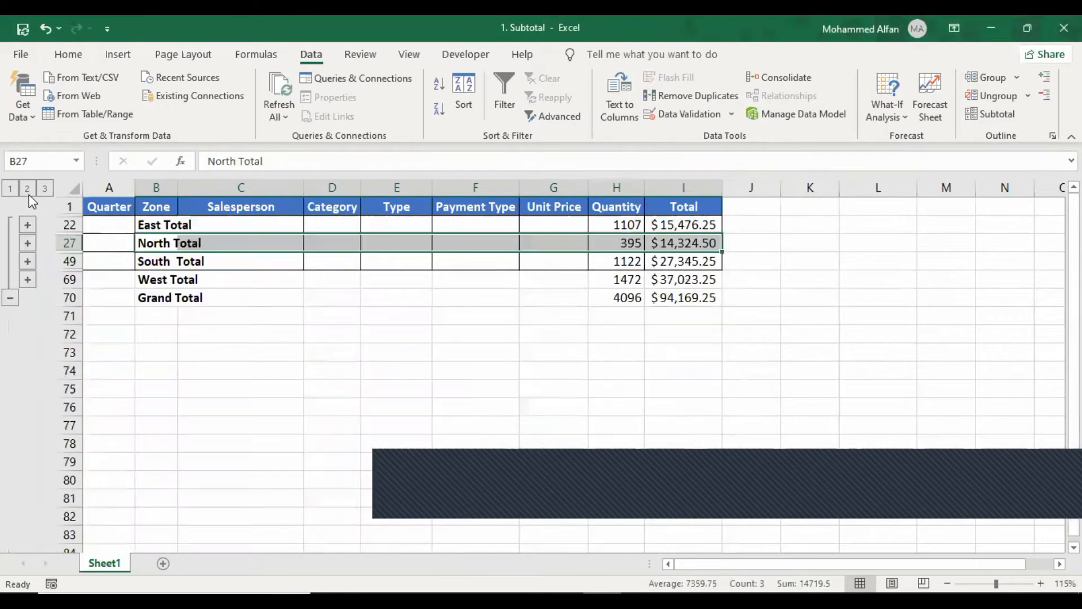
pyautogui.moveTo(150, 223); pyautogui.dragTo(716, 218)
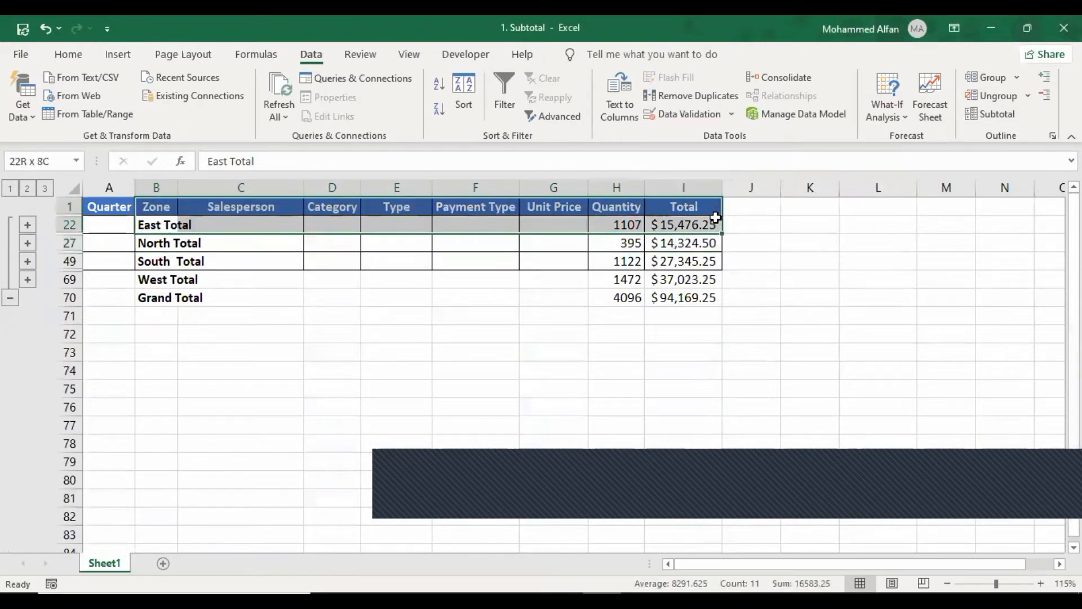
pyautogui.moveTo(176, 243); pyautogui.dragTo(773, 242)
pyautogui.moveTo(242, 261); pyautogui.dragTo(496, 263)
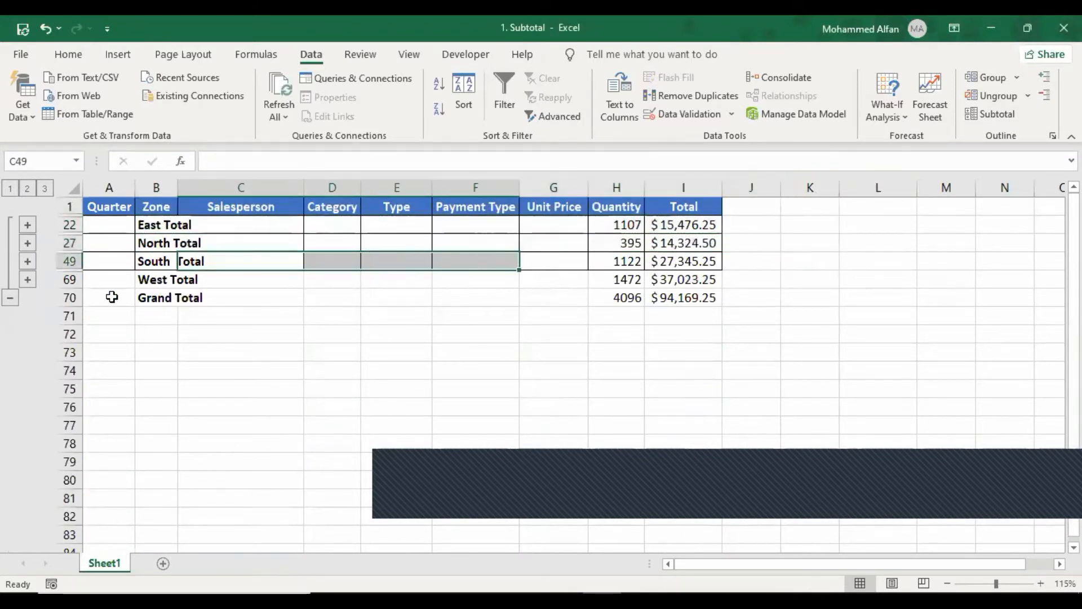
pyautogui.click(238, 274)
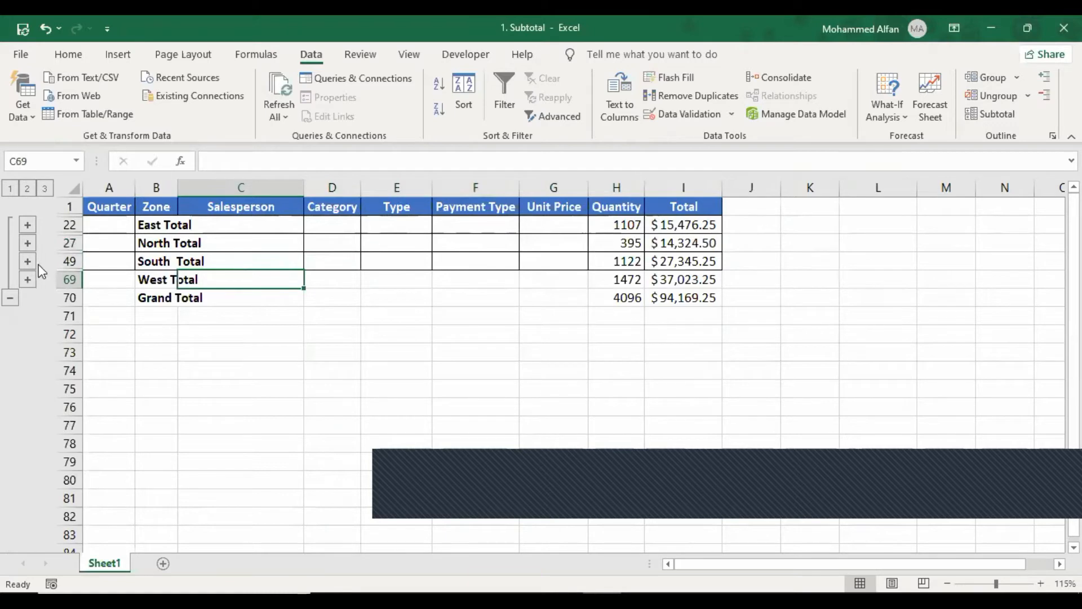
# Expand the North and South zone groups to view their records, and collapse both again
pyautogui.click(27, 243)
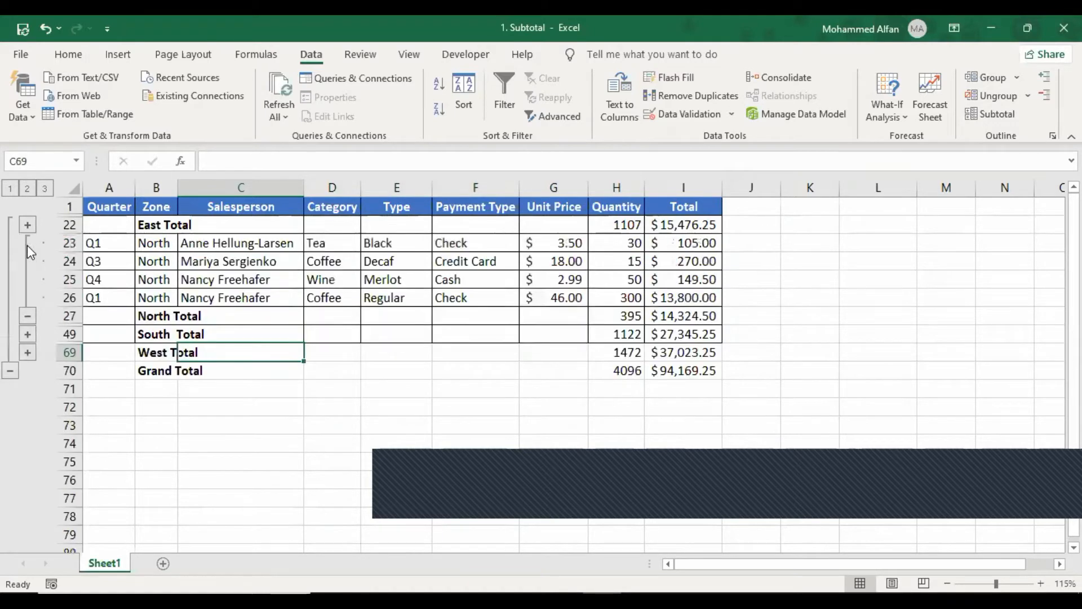
pyautogui.click(27, 334)
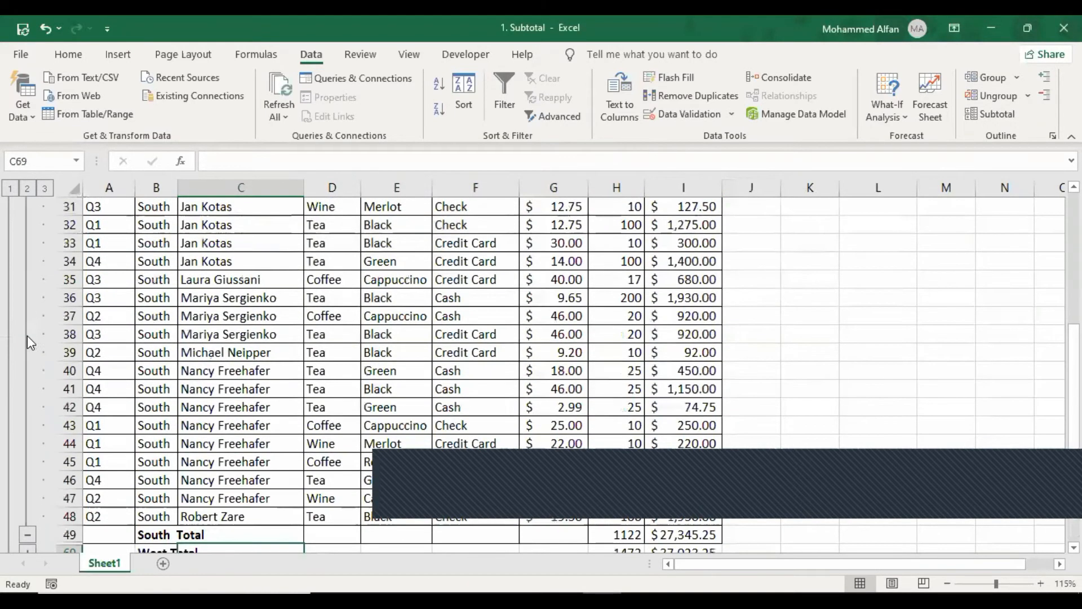
pyautogui.scroll(3, 263, 327)
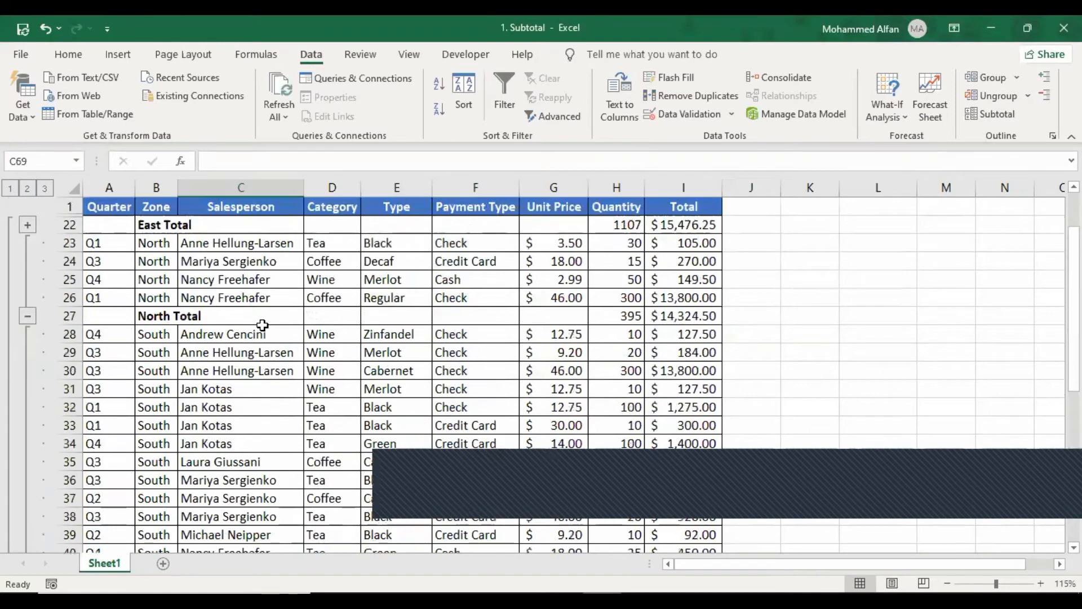
pyautogui.click(27, 316)
pyautogui.scroll(-2, 27, 245)
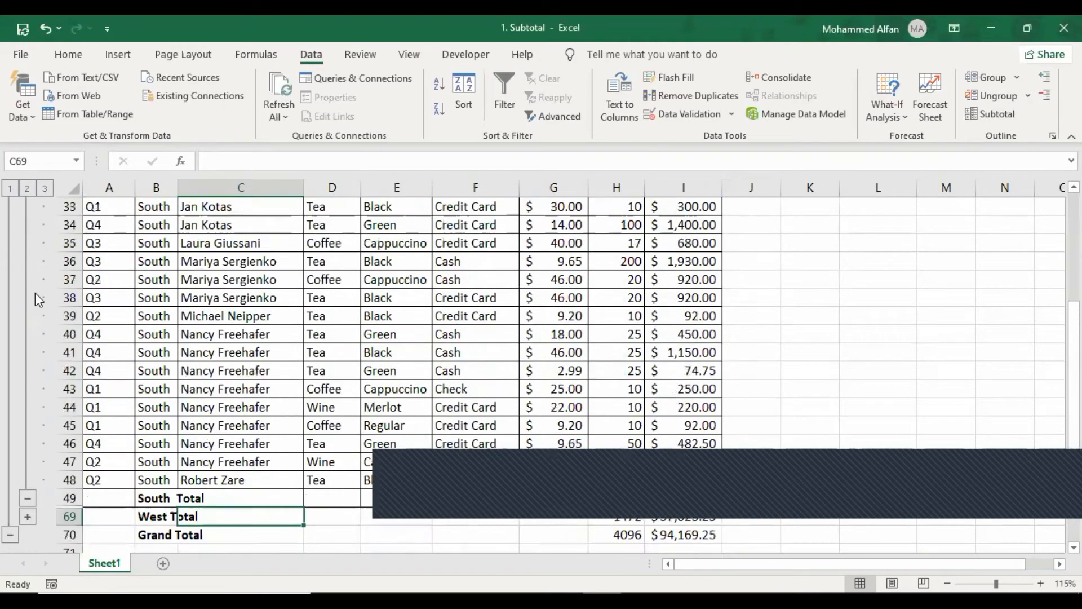
pyautogui.click(27, 498)
pyautogui.scroll(2, 120, 326)
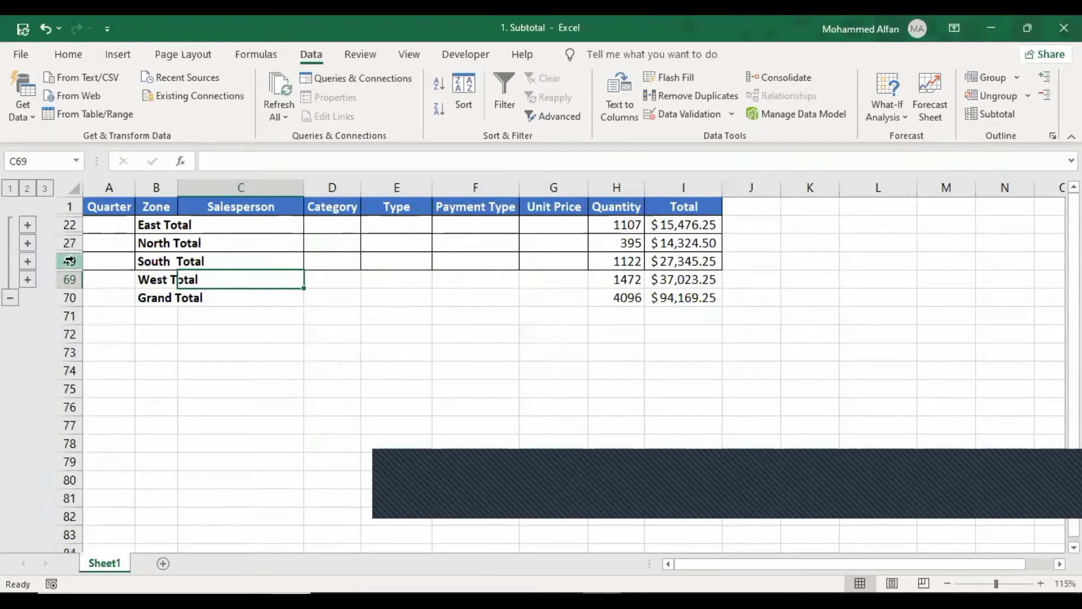
# Restore all records at outline level 3, remove all zone subtotals and return to cell A1
pyautogui.click(45, 188)
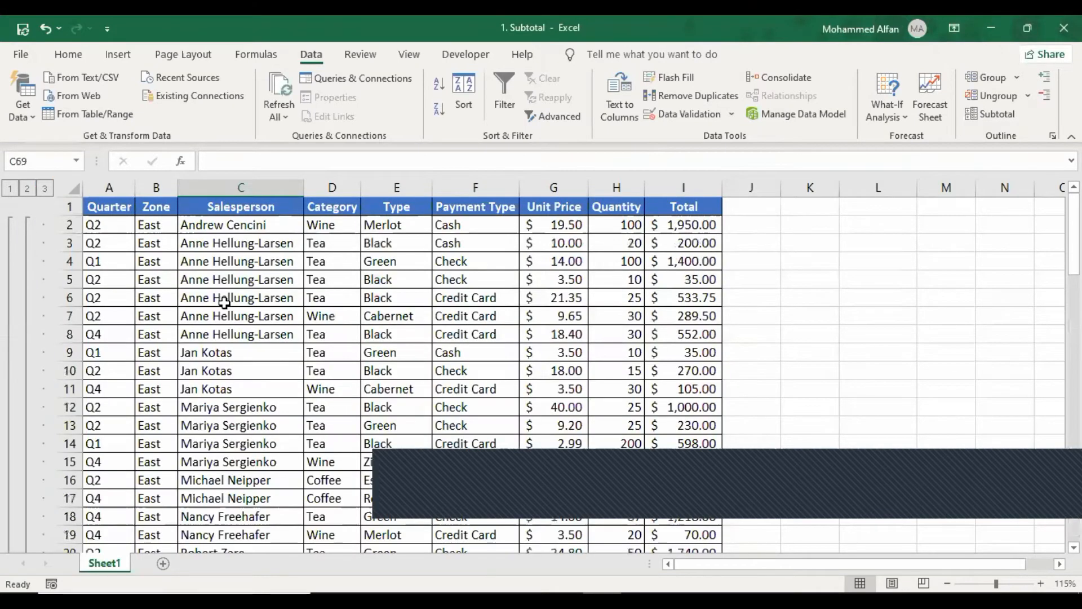
pyautogui.click(155, 264)
pyautogui.click(993, 117)
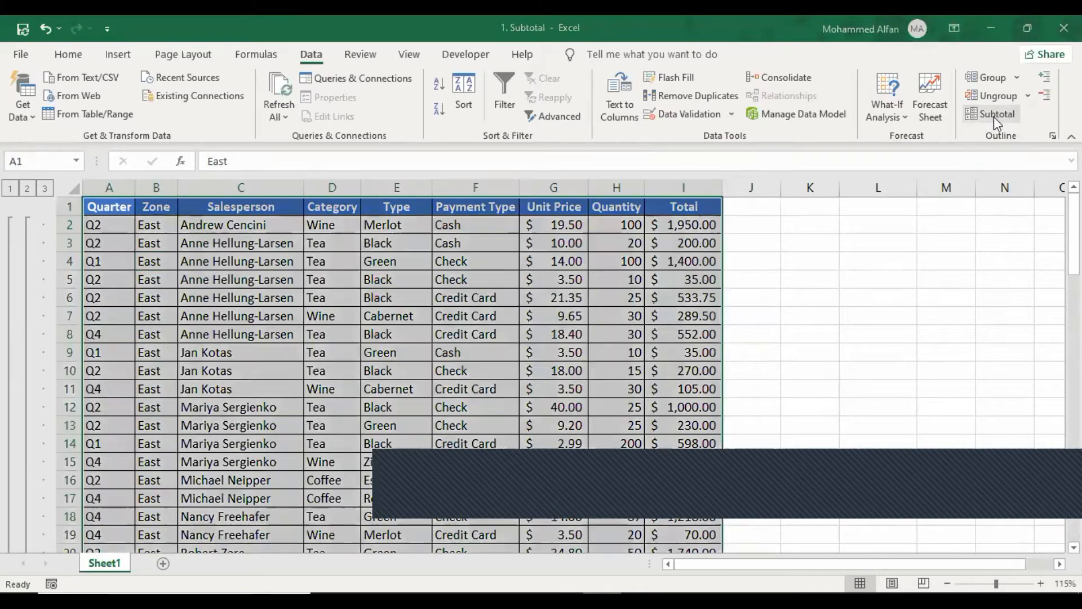
pyautogui.click(775, 403)
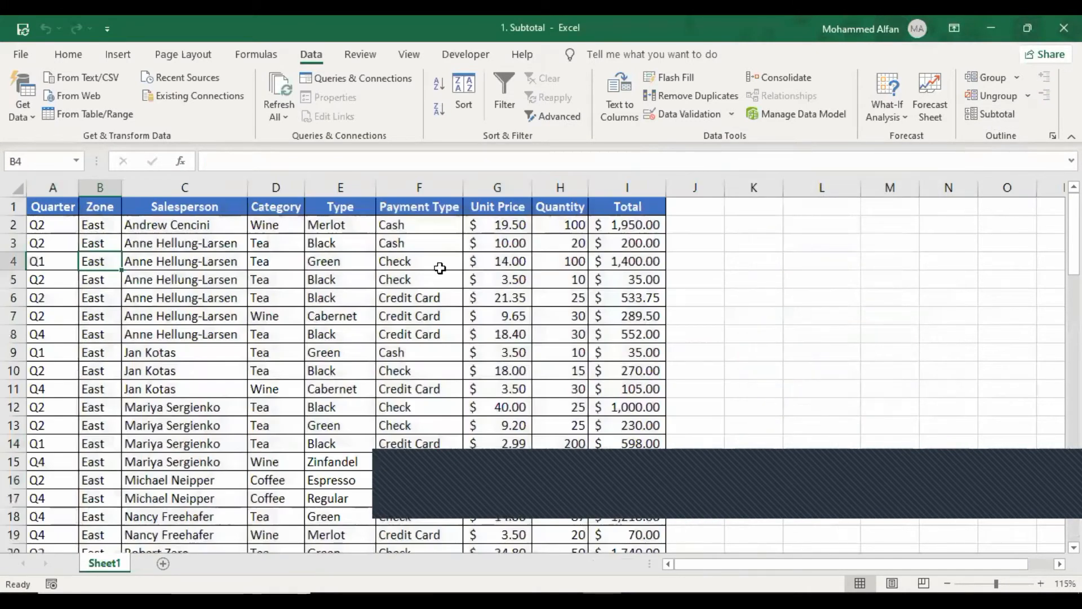
pyautogui.click(147, 224)
pyautogui.click(47, 208)
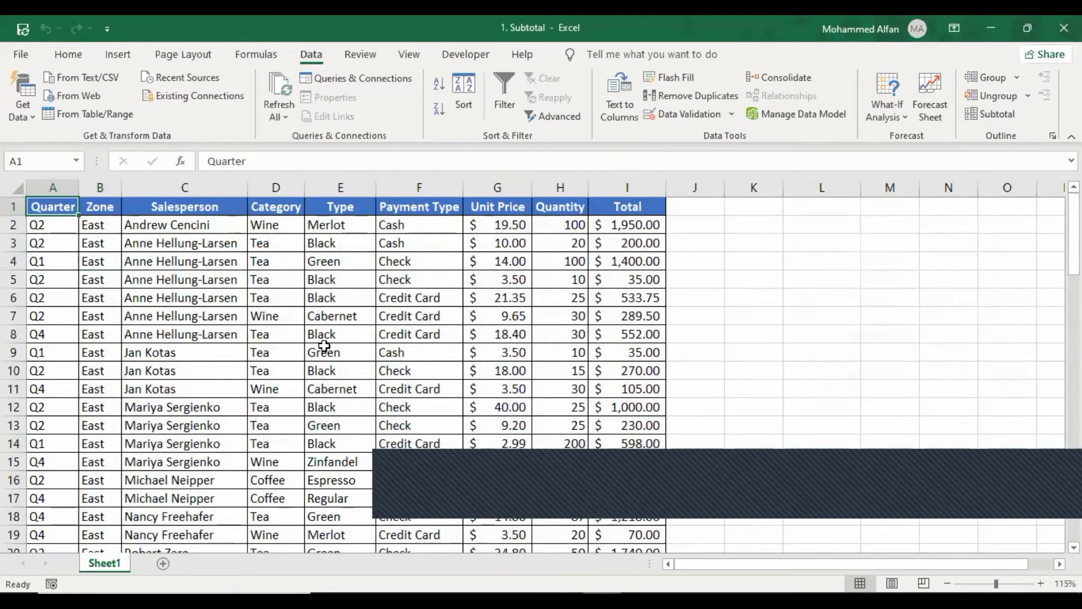
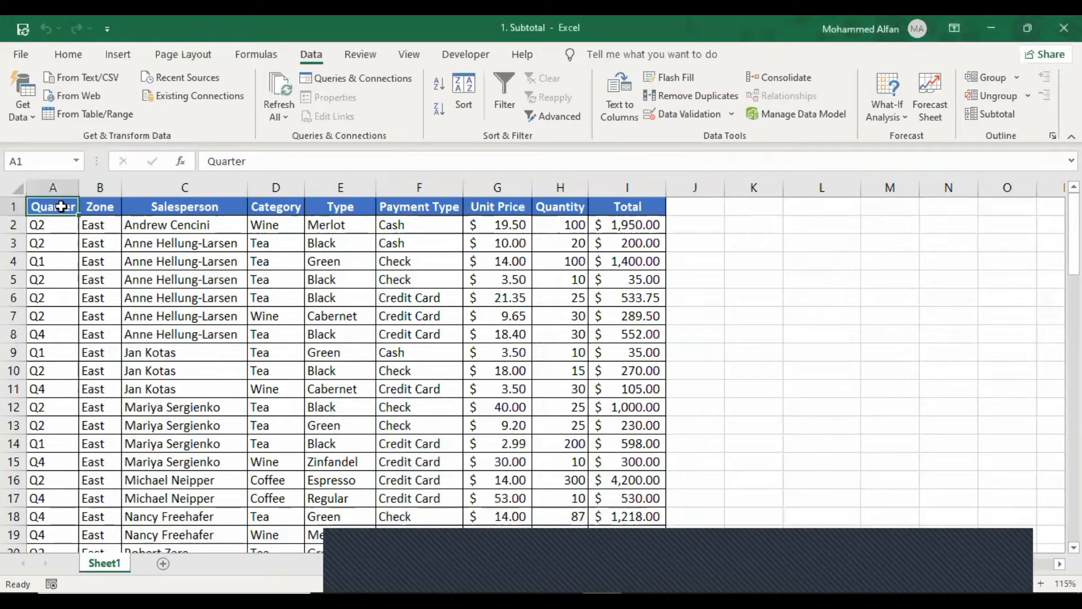
# Highlight the header row A1:I1, look through the records below and return to cell A1
pyautogui.moveTo(53, 206); pyautogui.dragTo(651, 204)
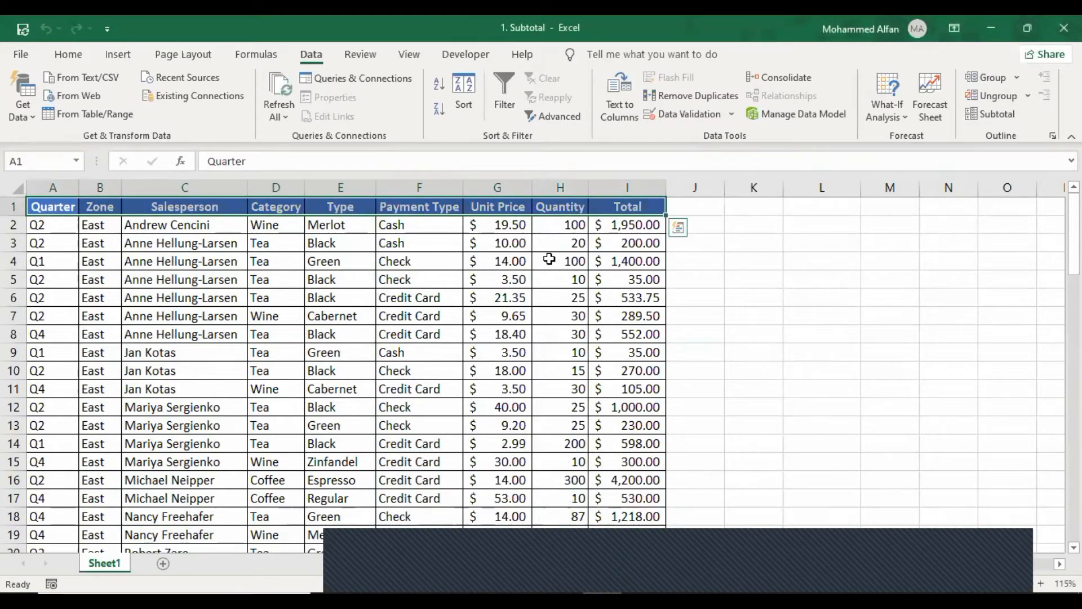
pyautogui.scroll(-12, 790, 312)
pyautogui.scroll(11, 790, 312)
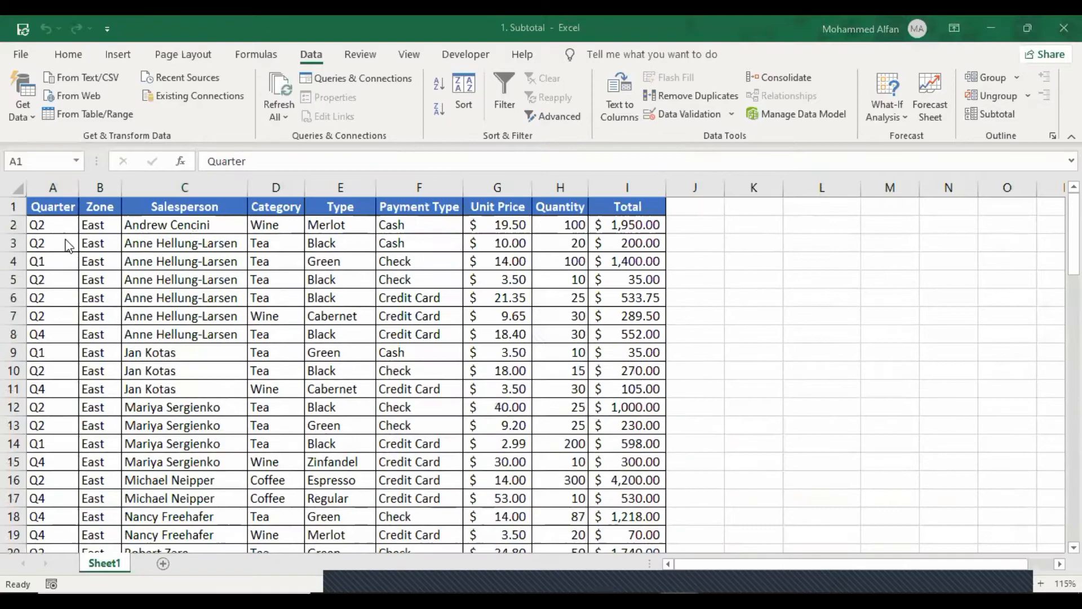
pyautogui.click(61, 205)
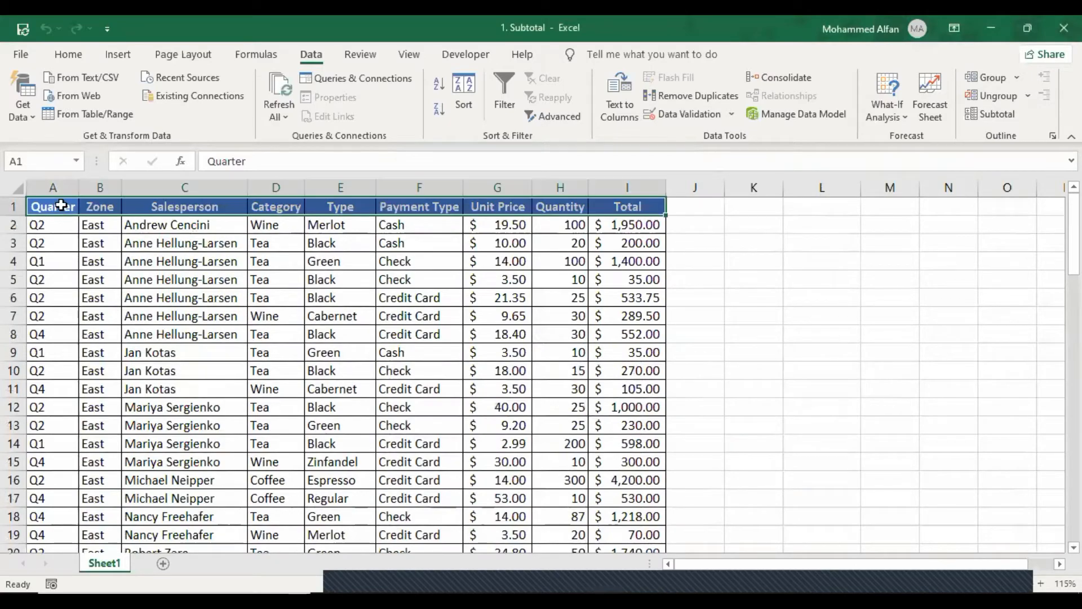
pyautogui.moveTo(1074, 233)
pyautogui.mouseDown()
pyautogui.moveTo(1074, 503)
pyautogui.moveTo(1074, 232)
pyautogui.mouseUp()
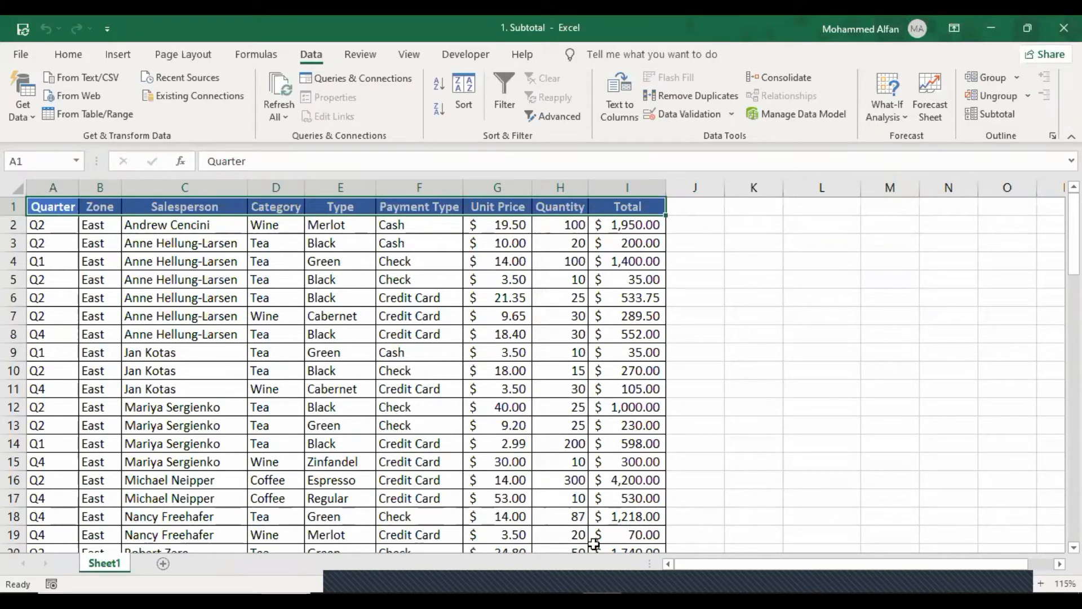
pyautogui.click(589, 579)
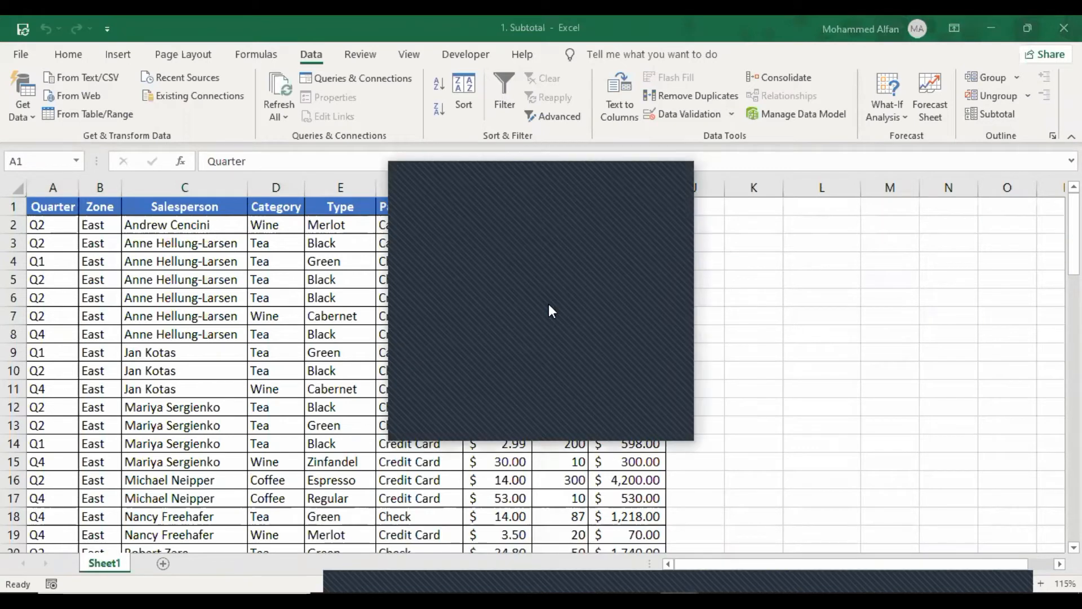
pyautogui.click(607, 171)
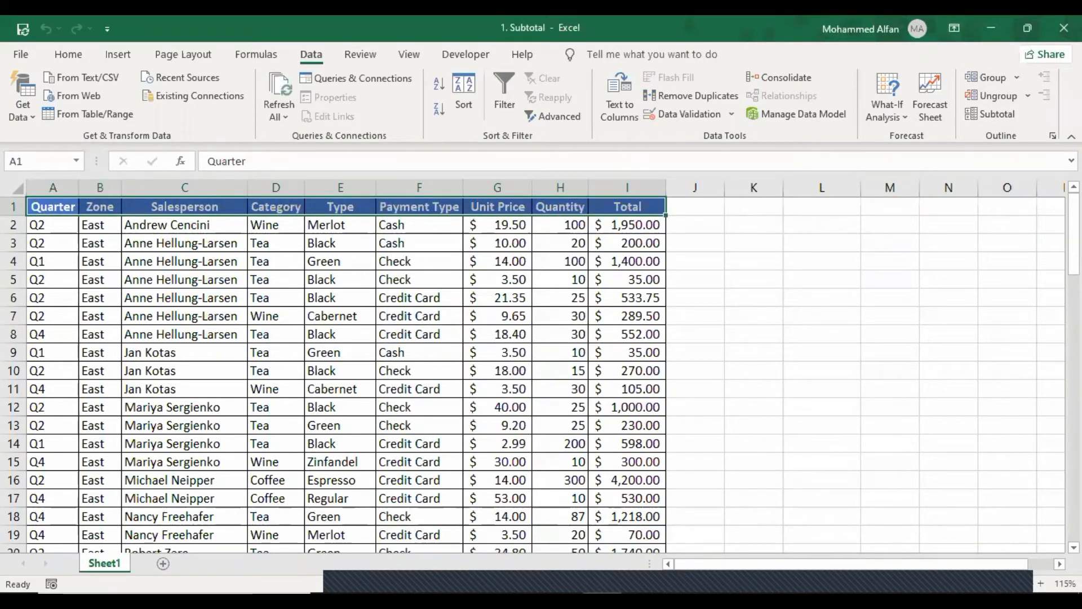
pyautogui.moveTo(1074, 234)
pyautogui.mouseDown()
pyautogui.moveTo(1073, 358)
pyautogui.moveTo(1073, 234)
pyautogui.mouseUp()
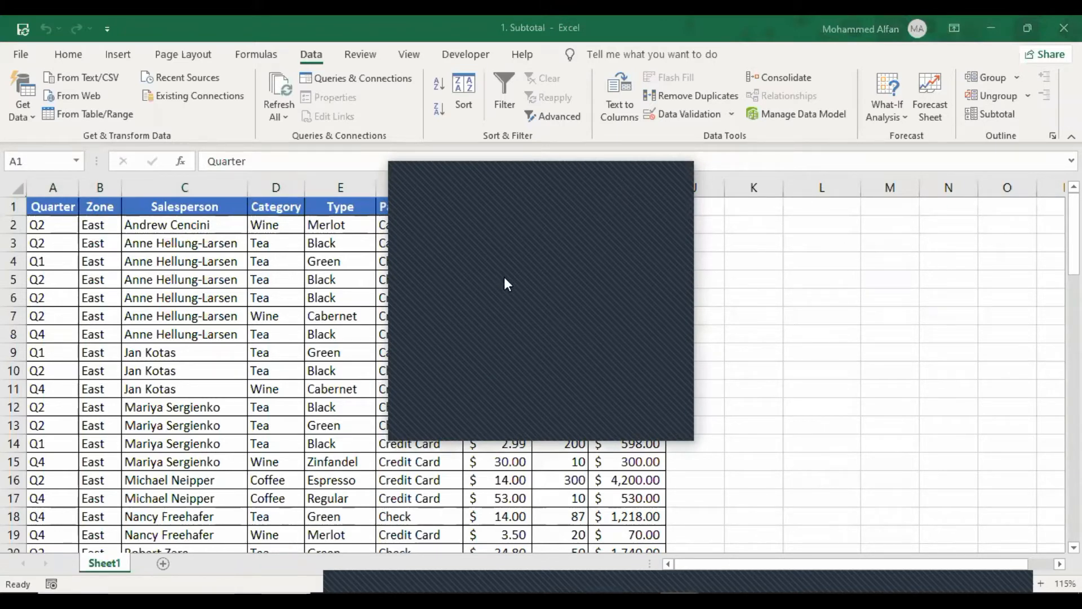
pyautogui.click(595, 180)
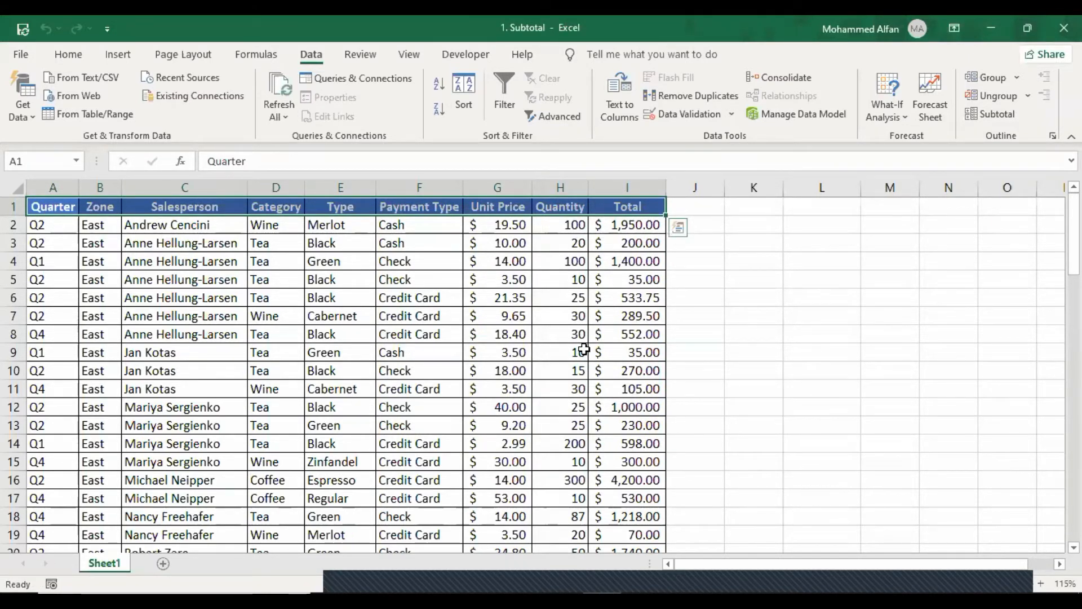
# Close the 1. Subtotal workbook without saving it
pyautogui.click(443, 314)
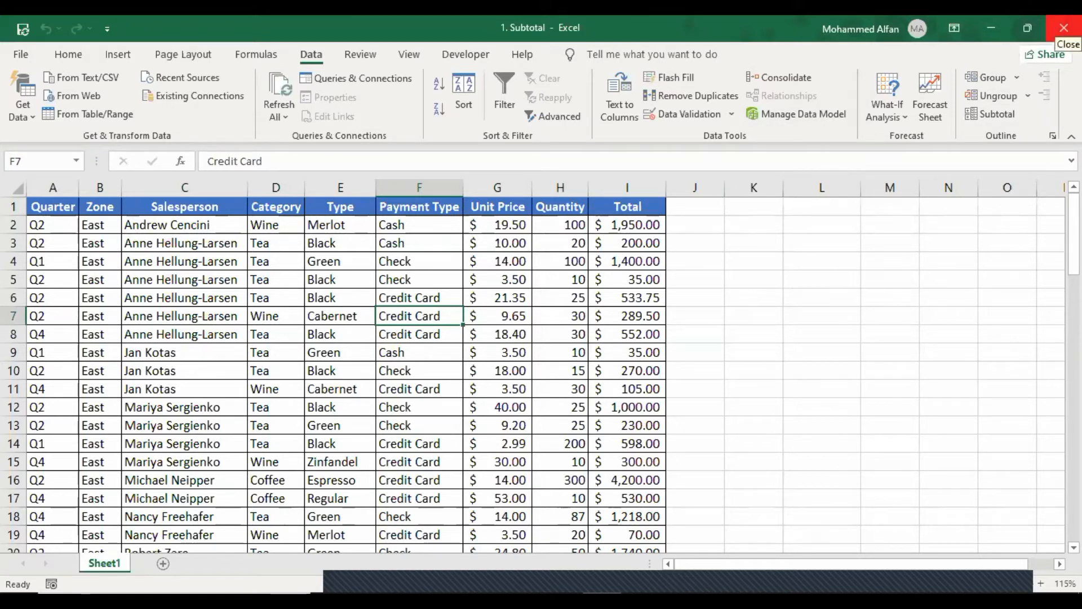
pyautogui.click(1064, 28)
pyautogui.click(540, 339)
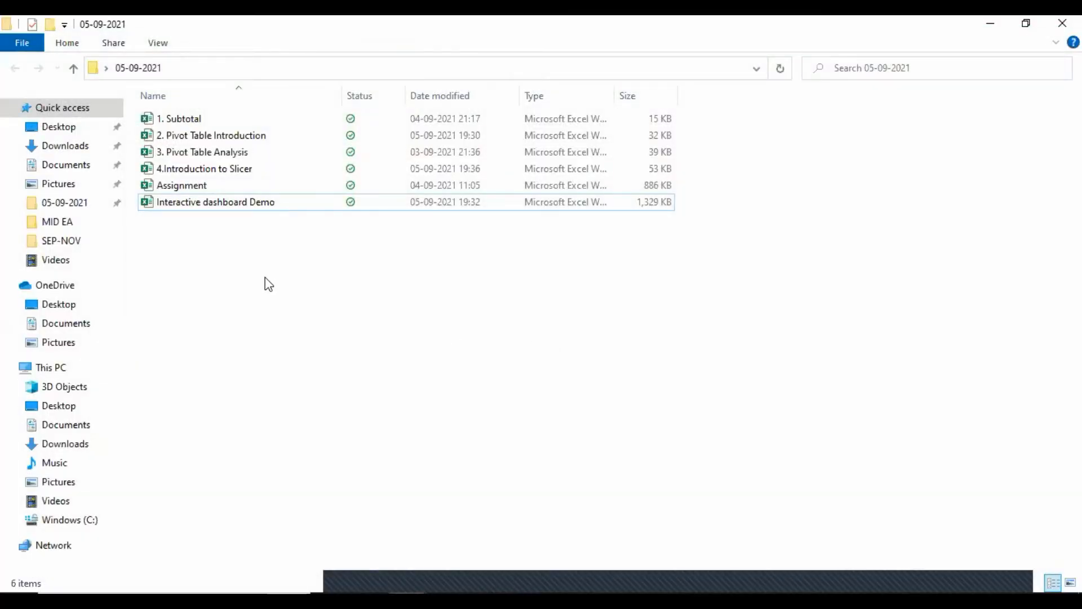
# Open the 2. Pivot Table Introduction workbook from the 05-09-2021 folder and maximize its window
pyautogui.click(197, 118)
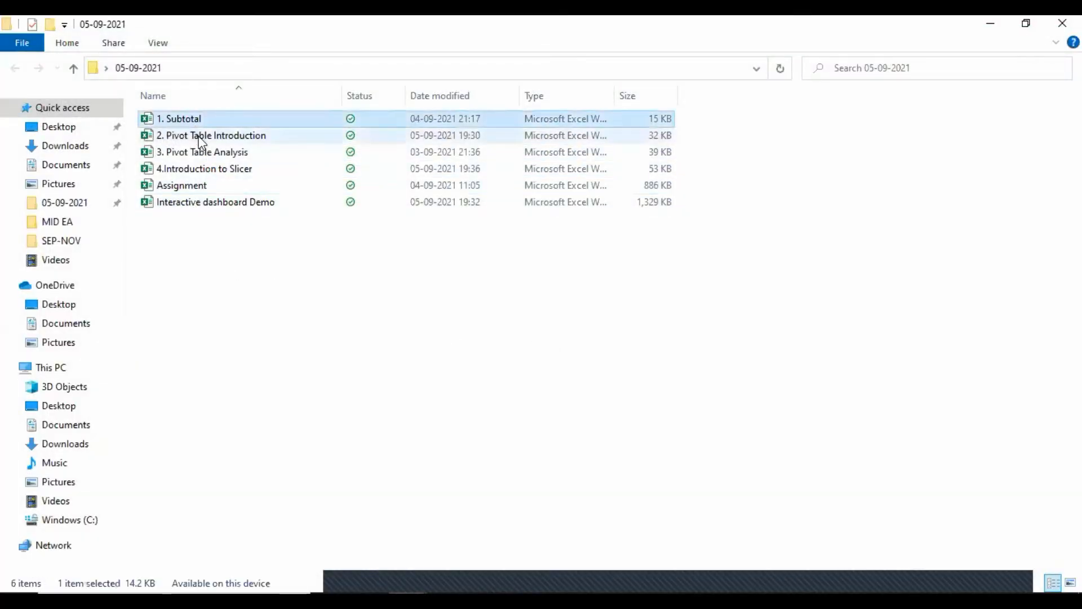
pyautogui.click(192, 135)
pyautogui.click(194, 119)
pyautogui.click(196, 140)
pyautogui.click(200, 150)
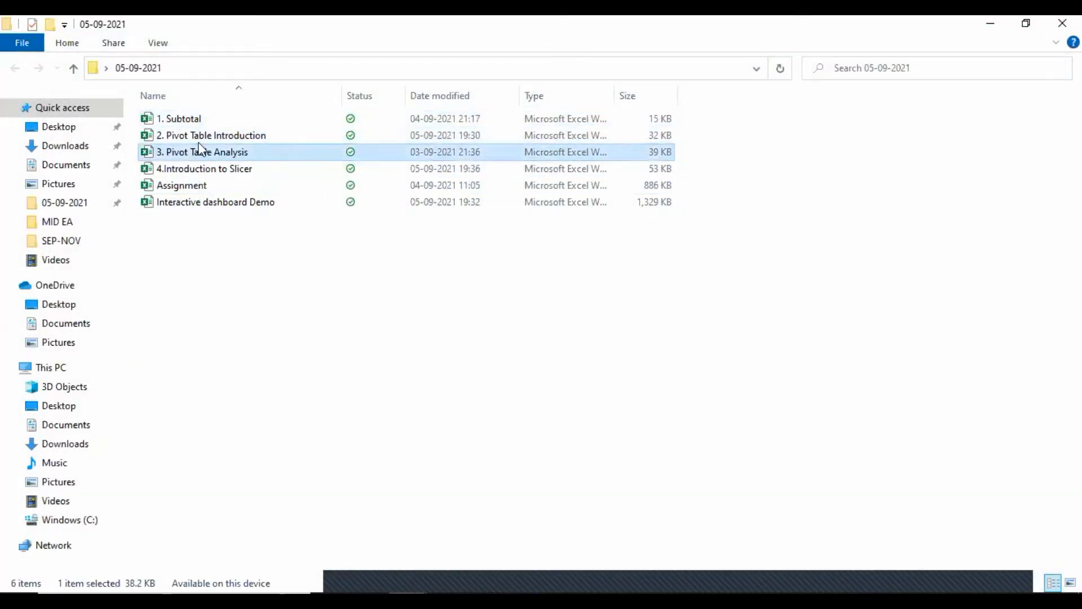
pyautogui.click(193, 118)
pyautogui.click(194, 137)
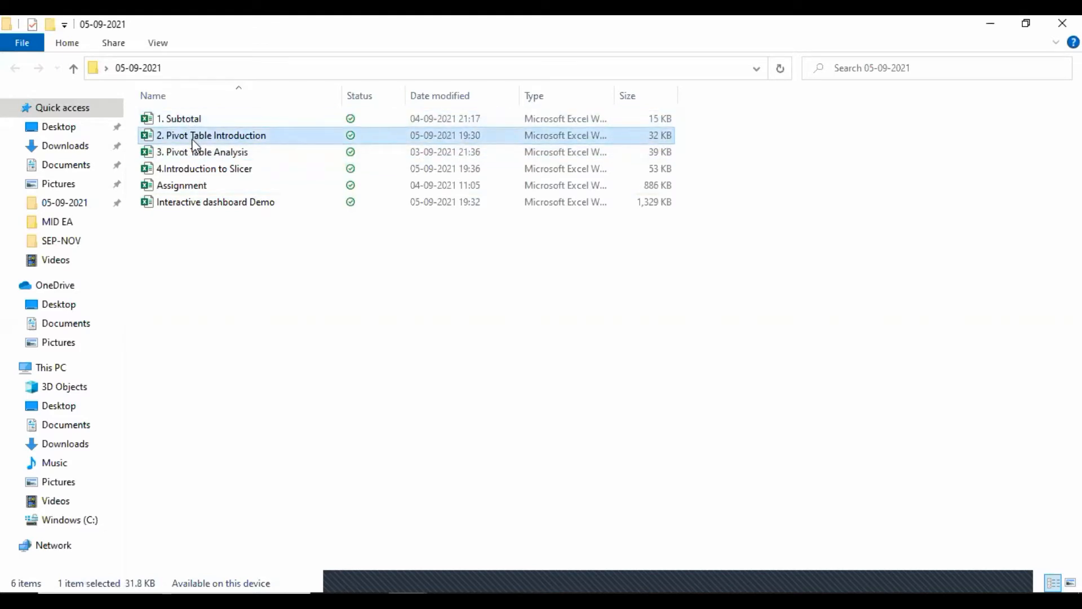
pyautogui.doubleClick(192, 139)
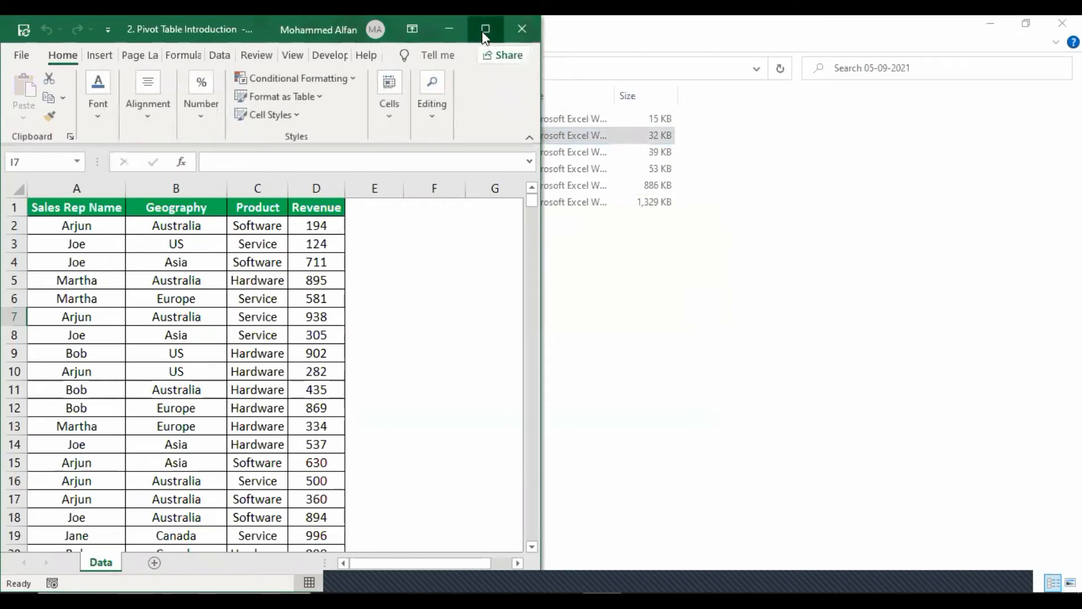
pyautogui.click(483, 28)
# Highlight the header row A1:D1 and the first records of the Data sheet to point out its four columns
pyautogui.moveTo(50, 208); pyautogui.dragTo(314, 258)
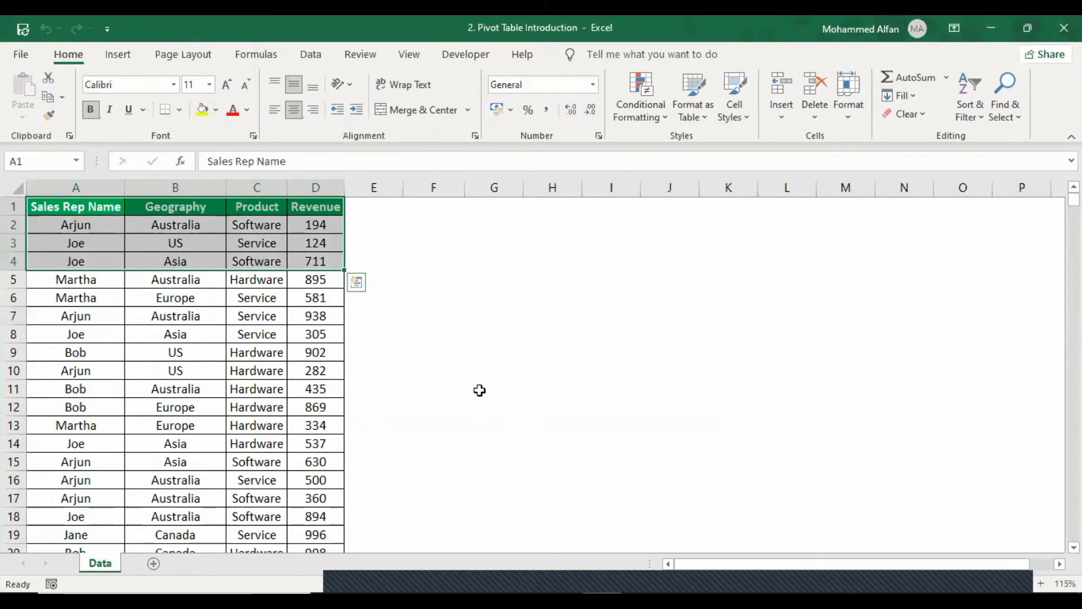
pyautogui.click(479, 390)
pyautogui.moveTo(87, 208); pyautogui.dragTo(314, 210)
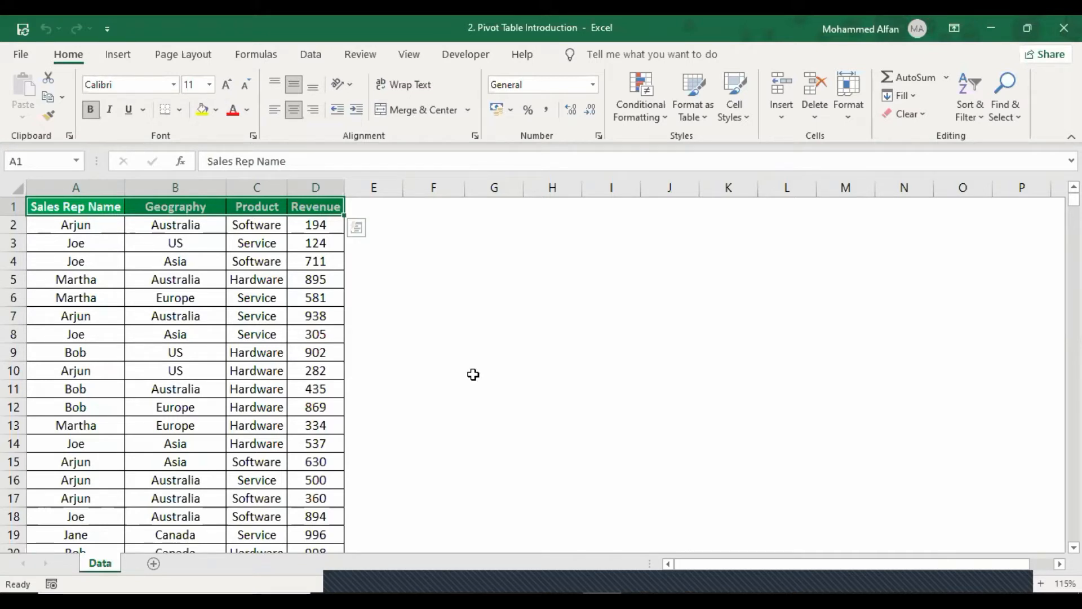
pyautogui.click(372, 321)
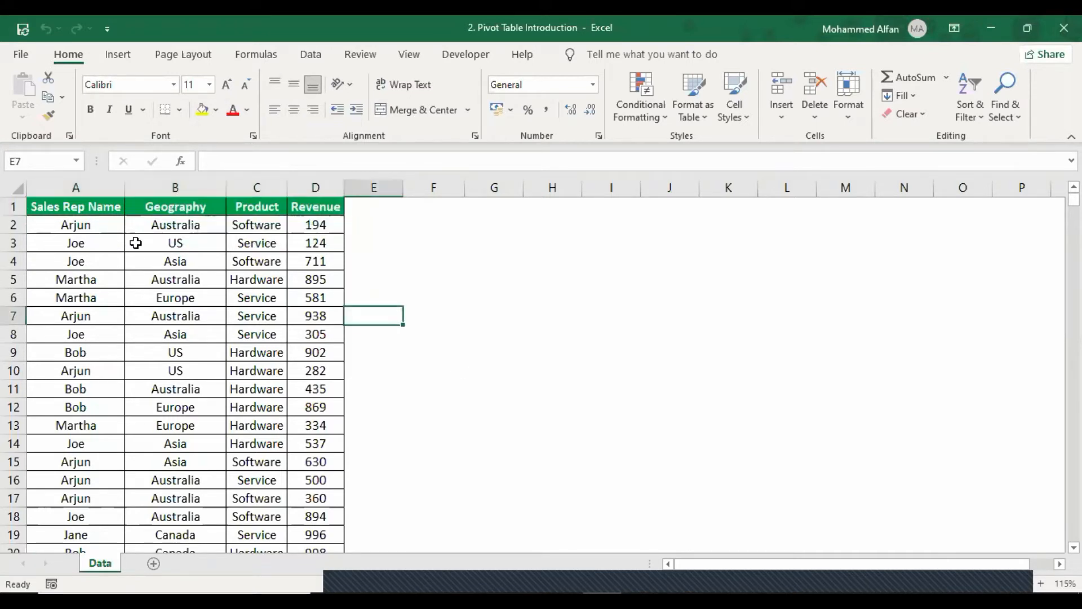
pyautogui.moveTo(66, 205); pyautogui.dragTo(332, 445)
pyautogui.click(175, 353)
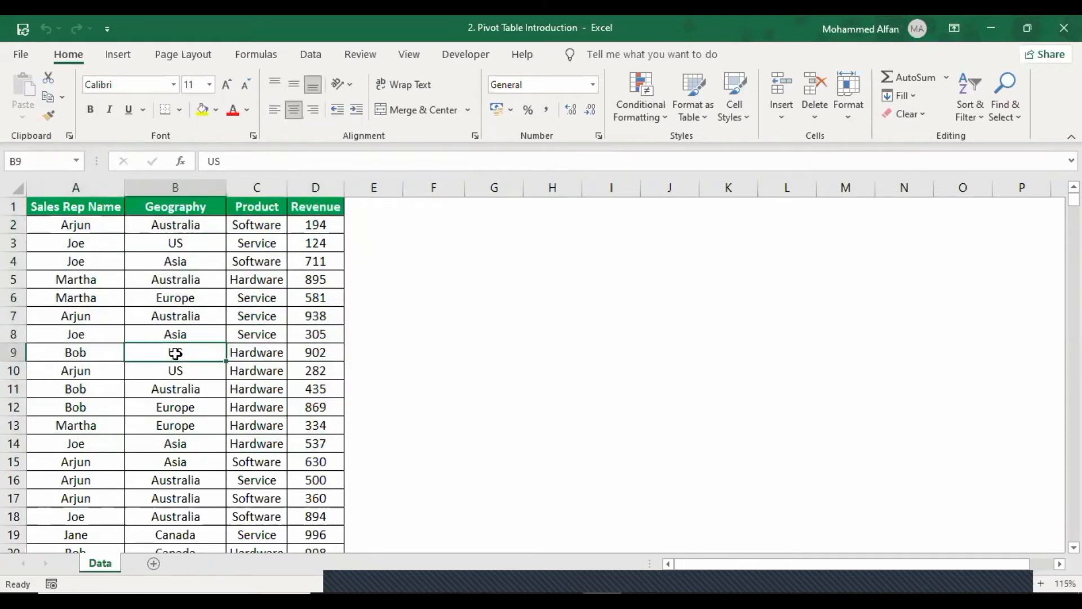
# Check how far the data extends by selecting Geography down to its last record and Sales Rep Name back up to the header
pyautogui.hotkey('ctrl', 'shift', 'Down')
pyautogui.scroll(-2, 175, 354)
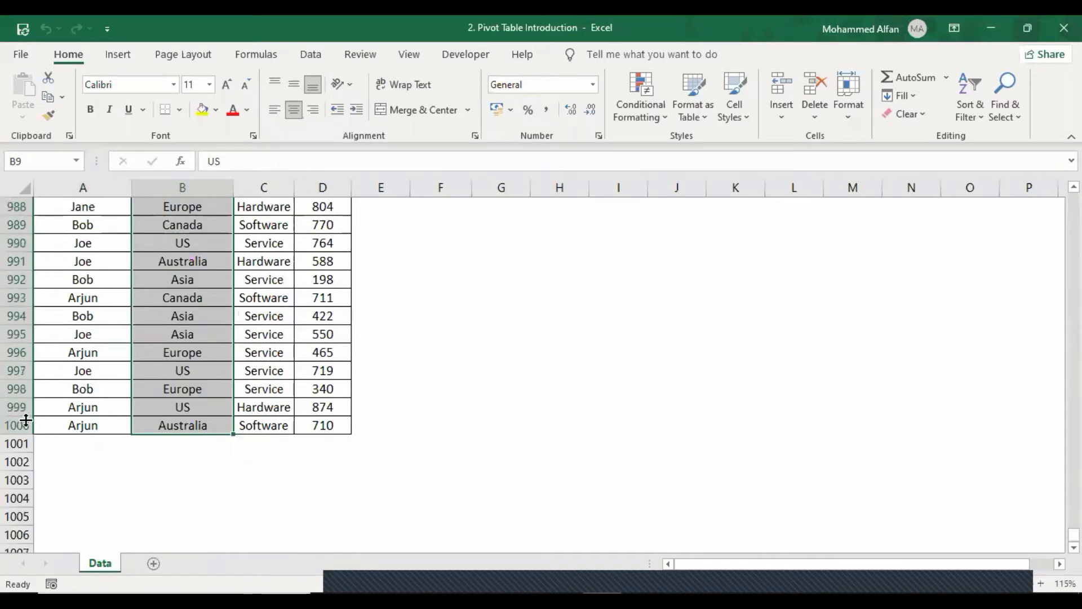
pyautogui.click(70, 426)
pyautogui.hotkey('ctrl', 'shift', 'Up')
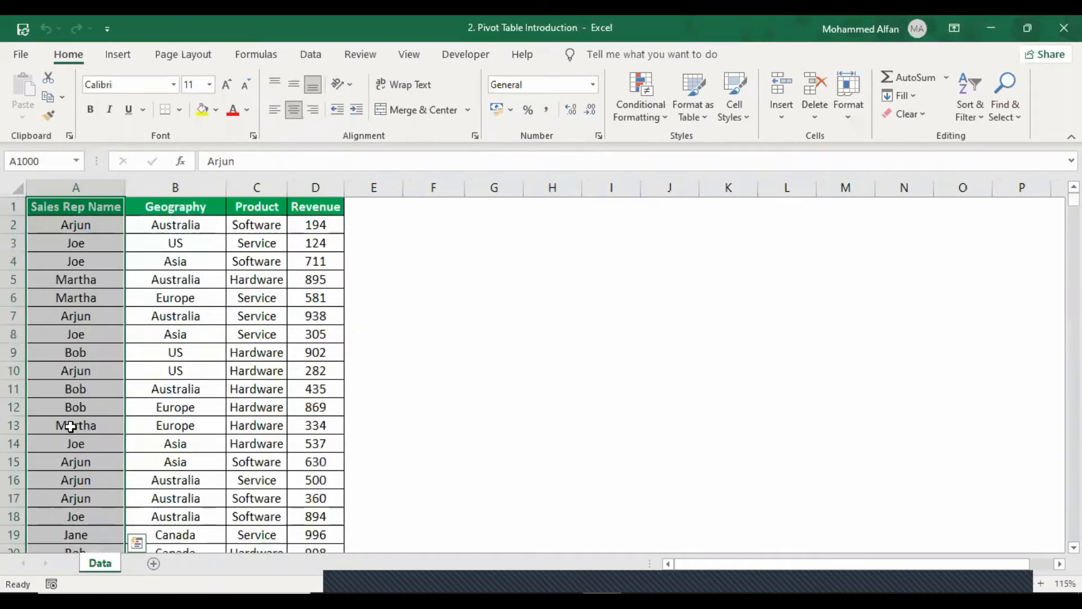
pyautogui.click(587, 372)
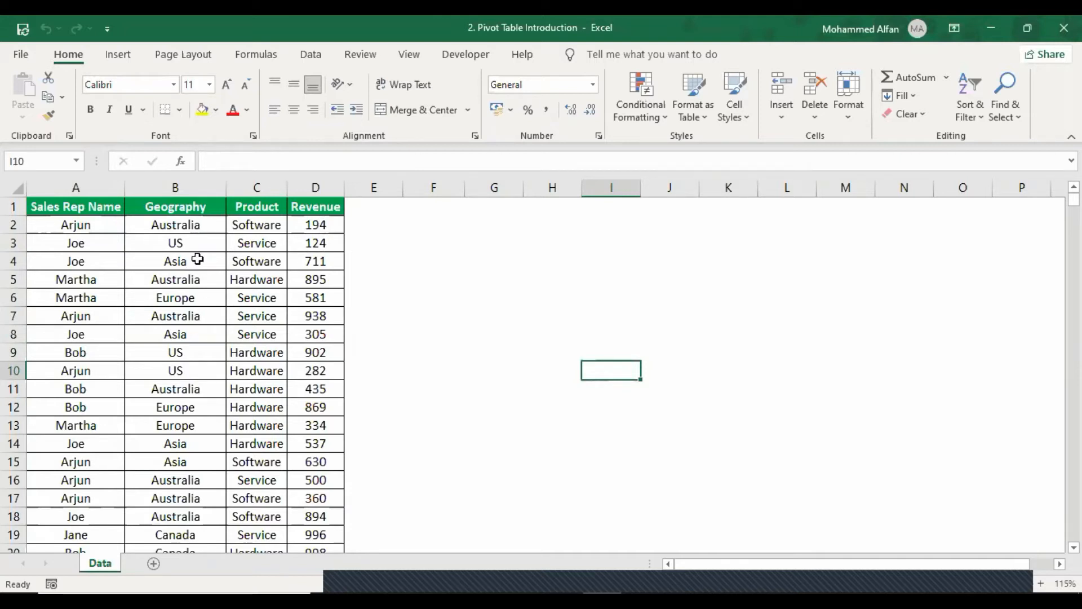
# Point out the different regions in the Geography column: Australia, US, Asia and Europe
pyautogui.click(185, 222)
pyautogui.click(176, 244)
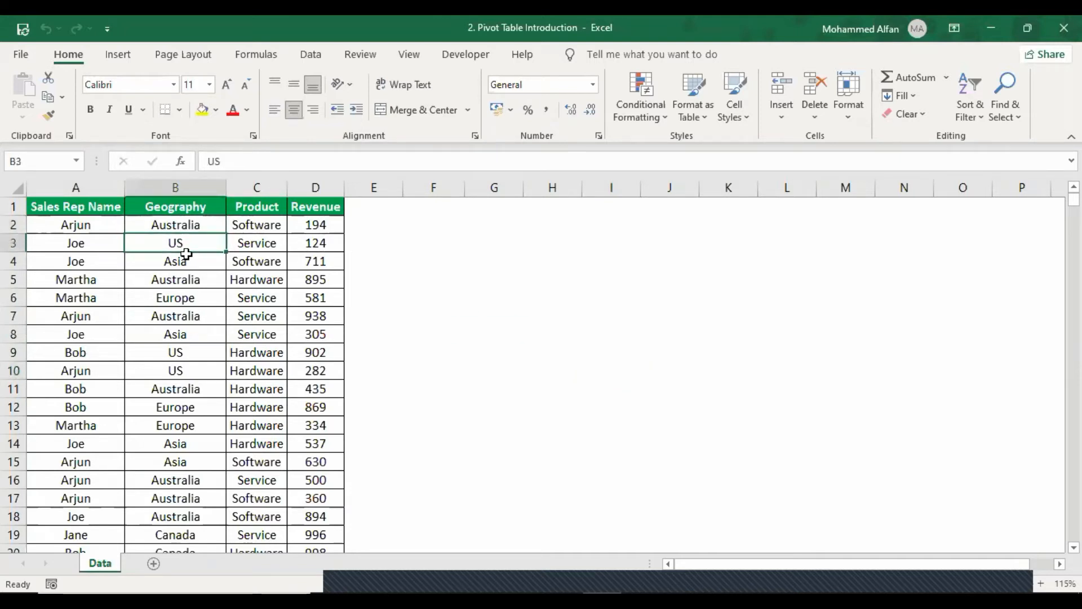
pyautogui.click(194, 266)
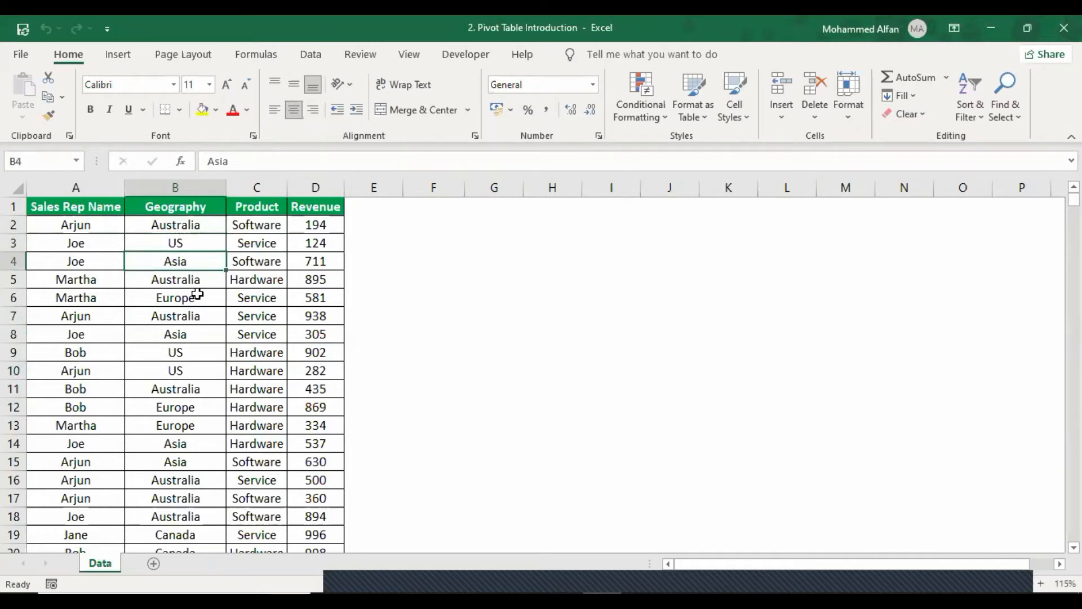
pyautogui.click(192, 297)
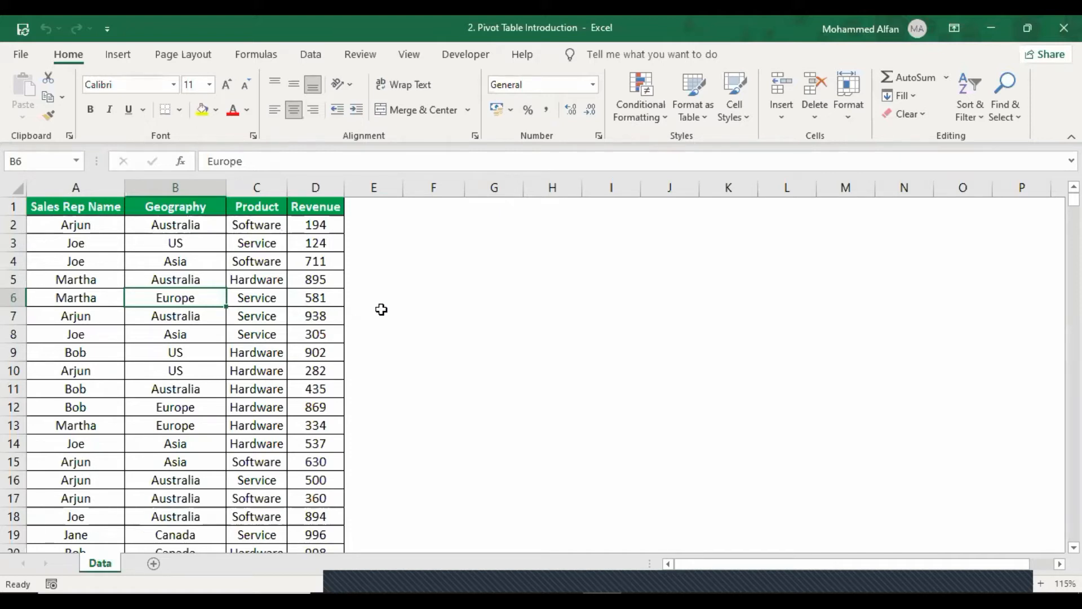
# Add a new worksheet and apply all borders to the range E5:K15
pyautogui.click(154, 563)
pyautogui.moveTo(265, 273); pyautogui.dragTo(575, 425)
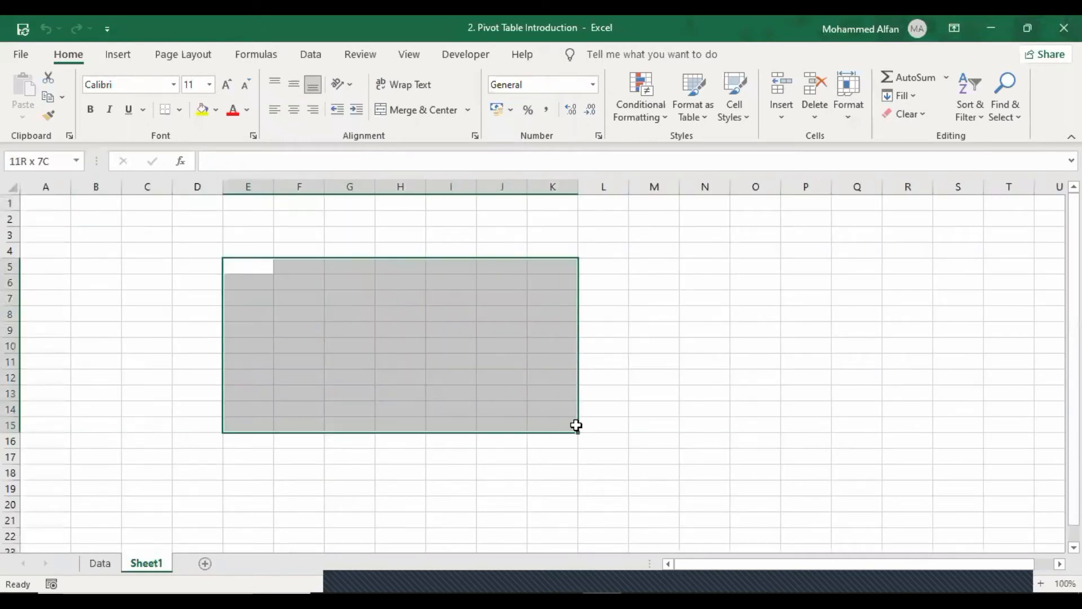
pyautogui.click(179, 110)
pyautogui.click(196, 274)
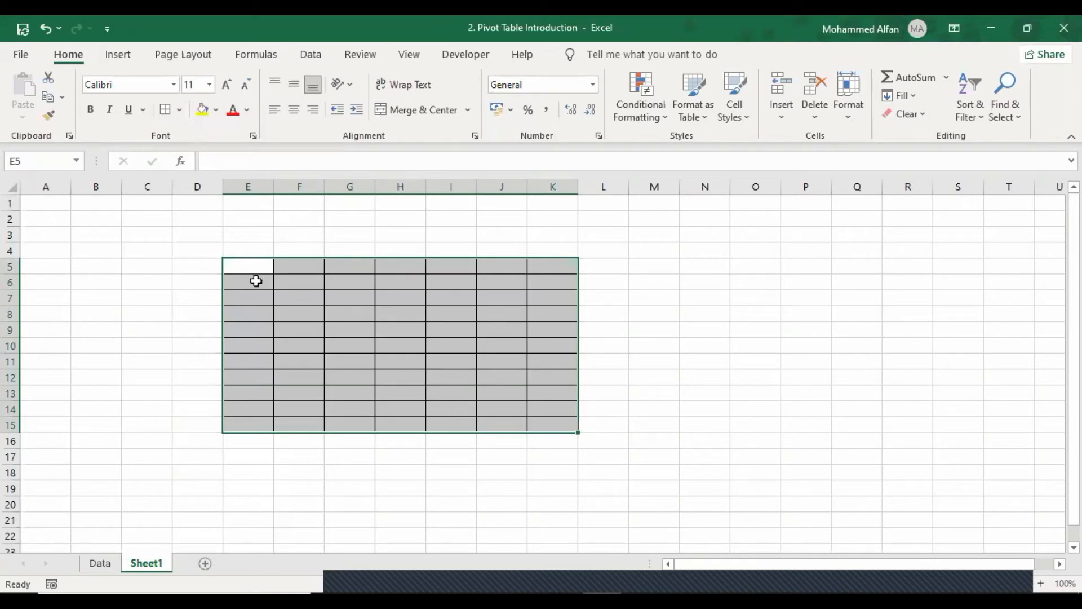
# Fill the row label cells E6:E15 yellow and the column header cells F5:K5 red
pyautogui.moveTo(254, 277); pyautogui.dragTo(264, 423)
pyautogui.click(201, 109)
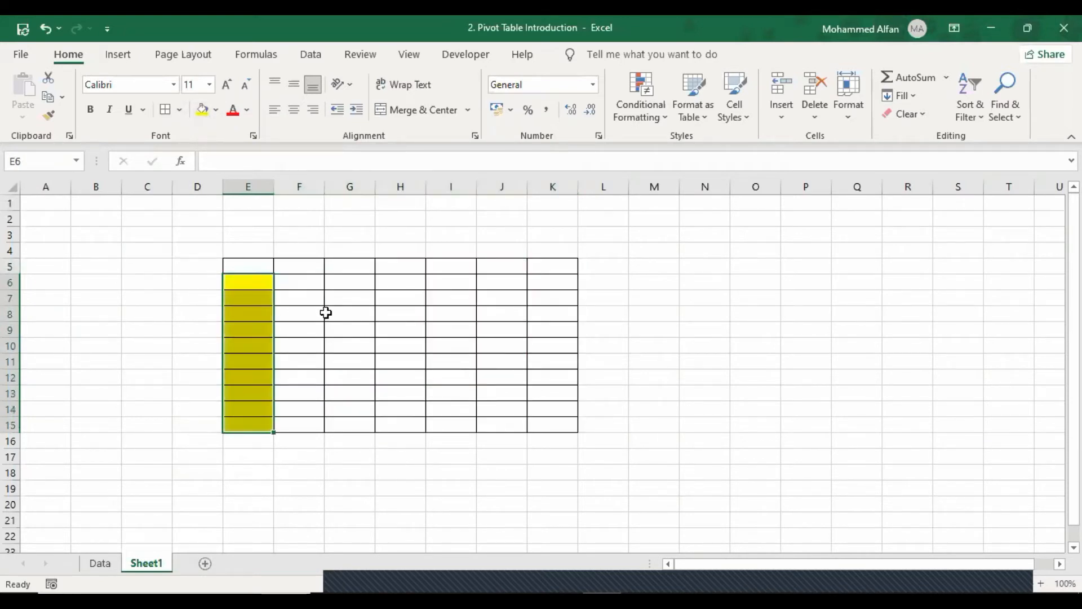
pyautogui.moveTo(299, 266); pyautogui.dragTo(523, 259)
pyautogui.click(215, 109)
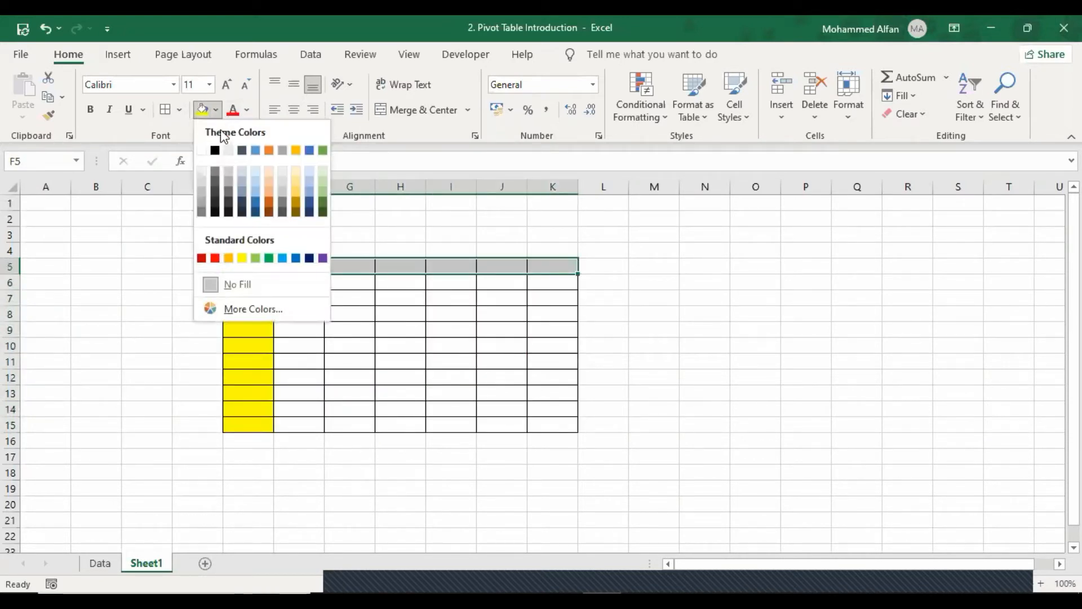
pyautogui.click(229, 253)
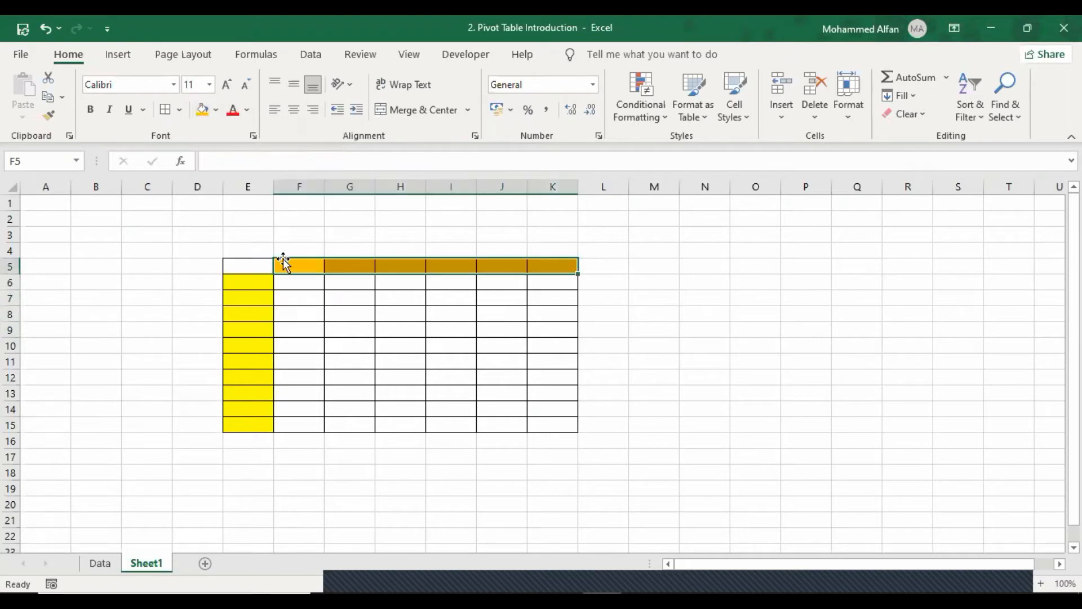
pyautogui.click(216, 110)
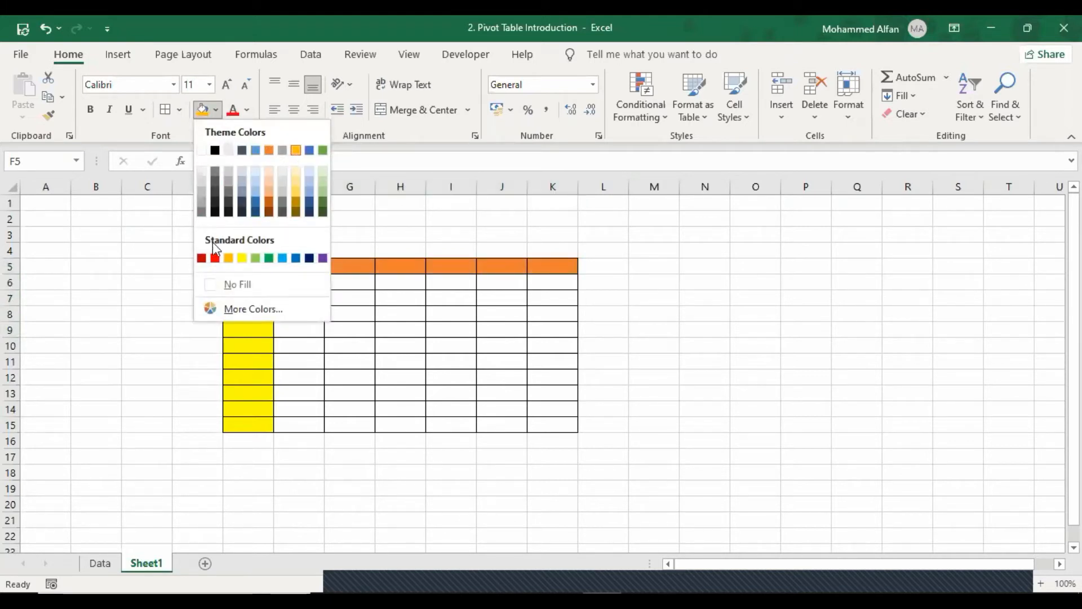
pyautogui.click(215, 258)
# Fill cell E3 above the bordered grid with blue
pyautogui.click(240, 234)
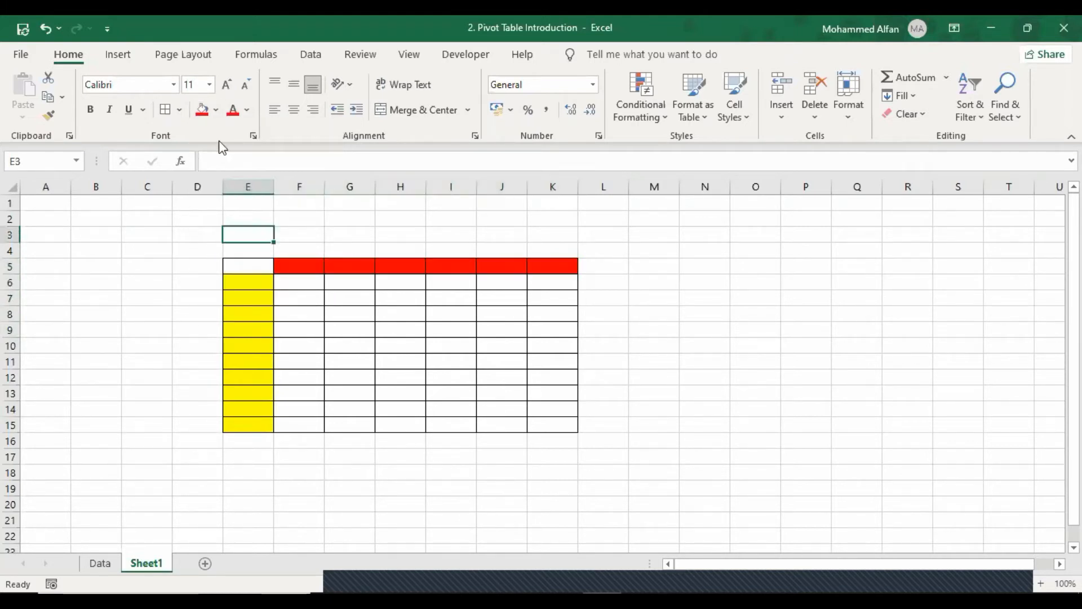
pyautogui.click(216, 109)
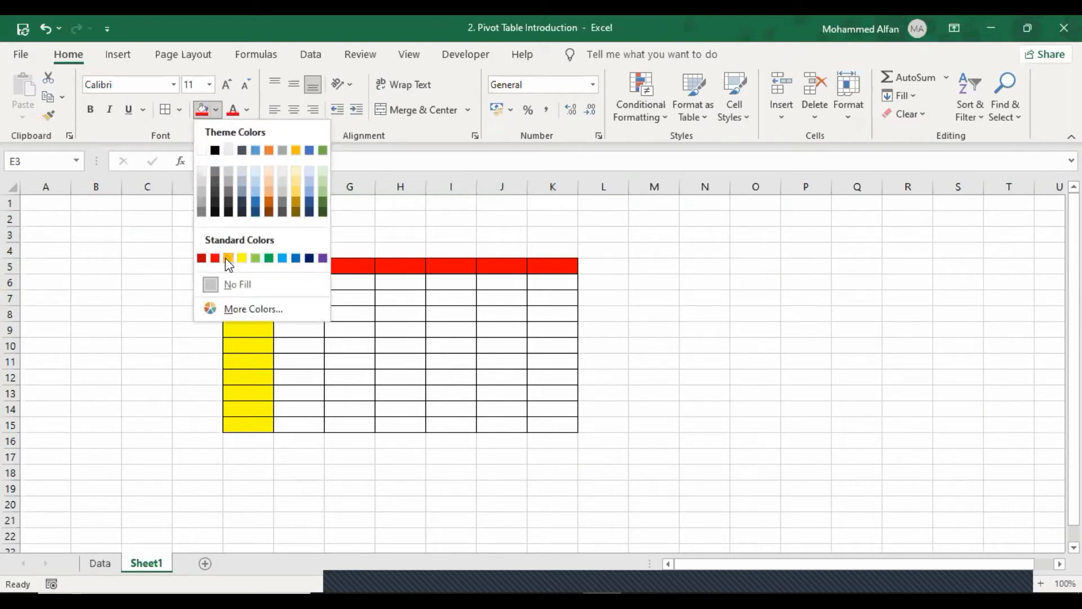
pyautogui.click(309, 150)
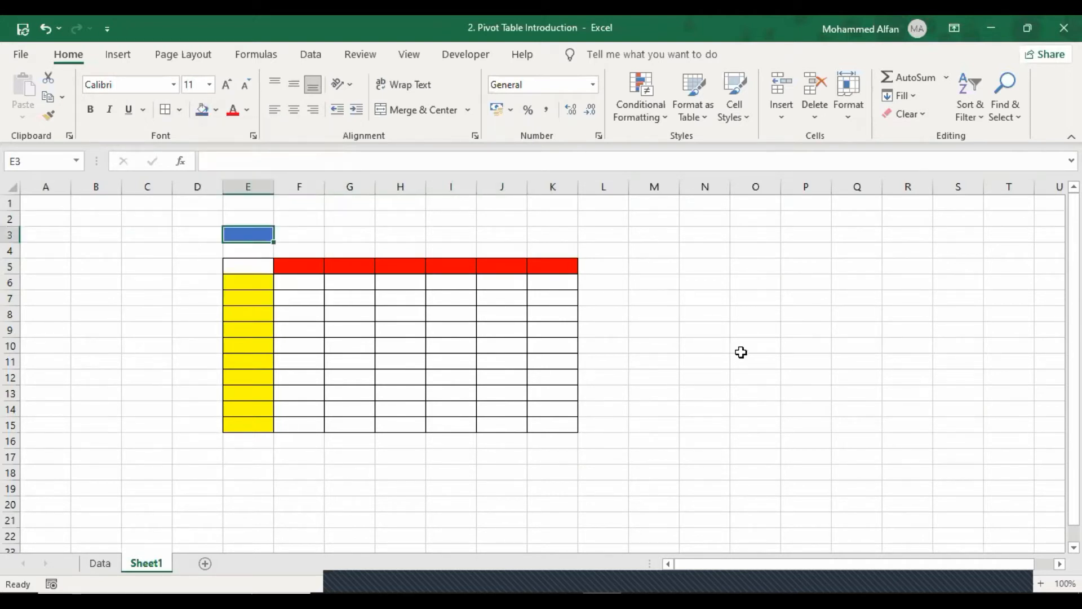
pyautogui.click(741, 353)
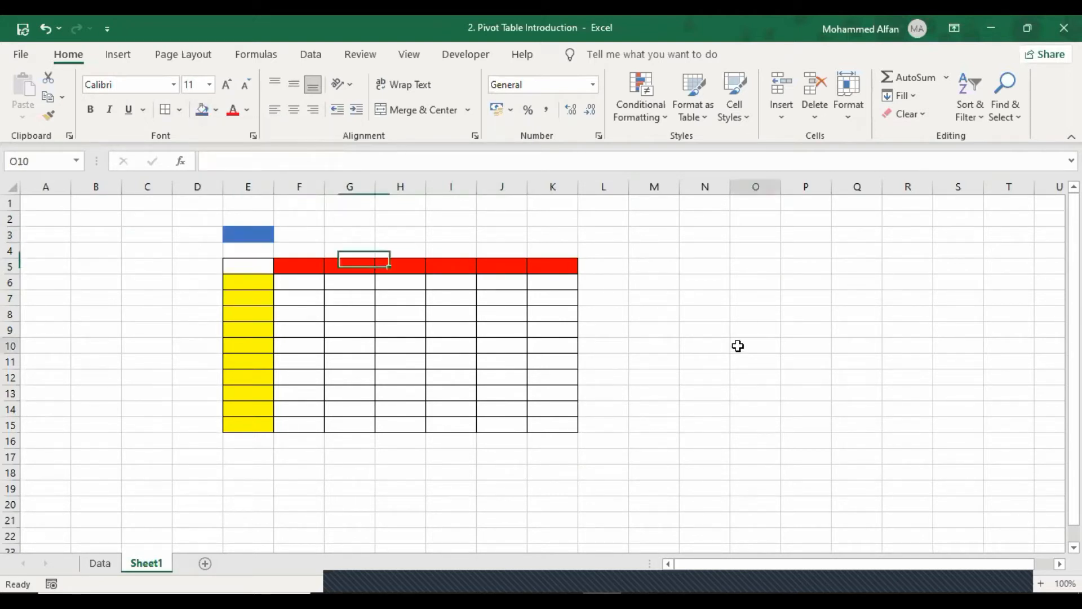
# Highlight the whole grid E5:K15 and its inner value area F6:K15 to explain the pivot table layout
pyautogui.click(260, 267)
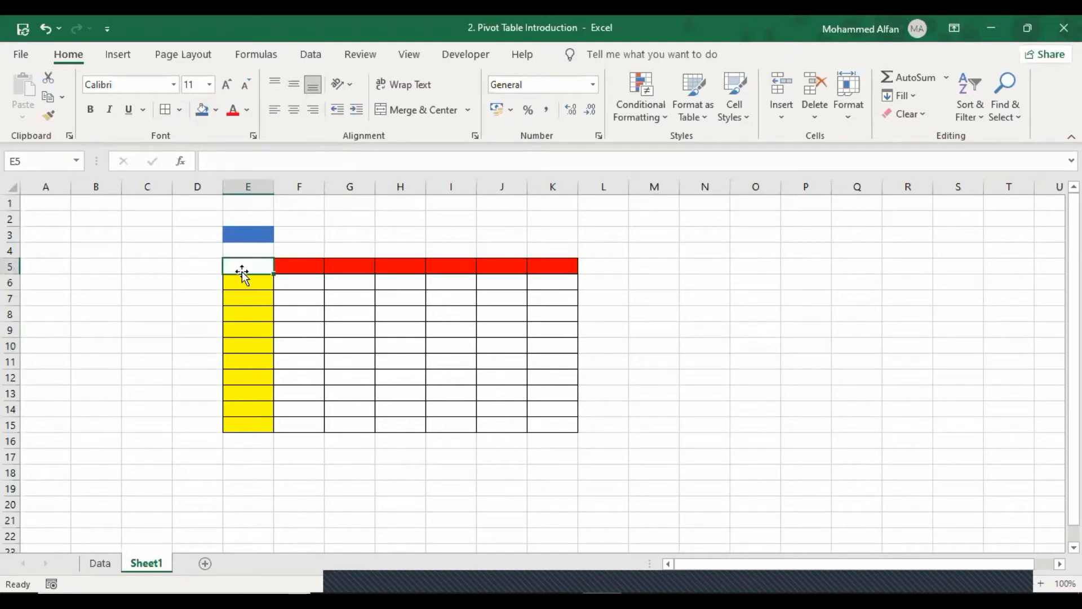
pyautogui.moveTo(245, 266); pyautogui.dragTo(554, 420)
pyautogui.click(755, 393)
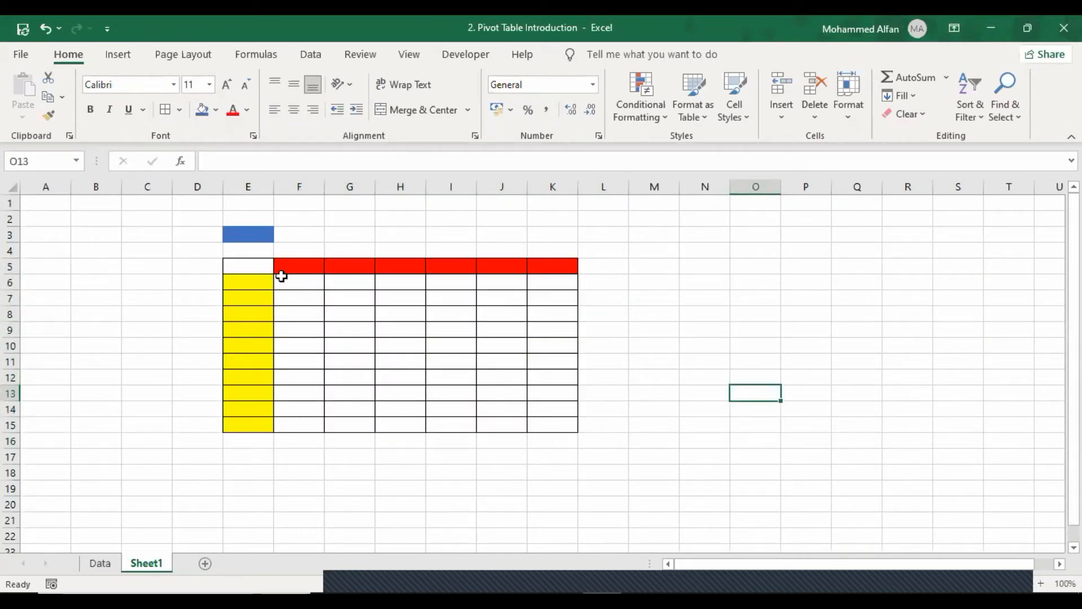
pyautogui.moveTo(303, 282); pyautogui.dragTo(541, 421)
pyautogui.click(751, 410)
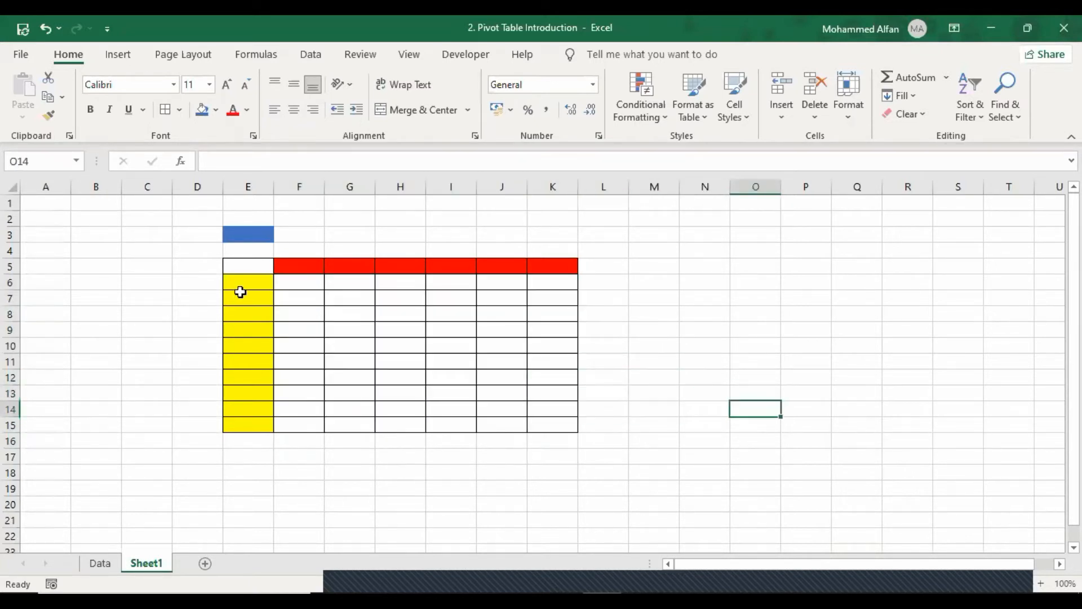
# Highlight the yellow row area E6:E15 and the red column area F5:K5 of the grid
pyautogui.moveTo(244, 282); pyautogui.dragTo(250, 419)
pyautogui.moveTo(297, 264); pyautogui.dragTo(550, 265)
pyautogui.moveTo(306, 187); pyautogui.dragTo(417, 191)
pyautogui.click(654, 329)
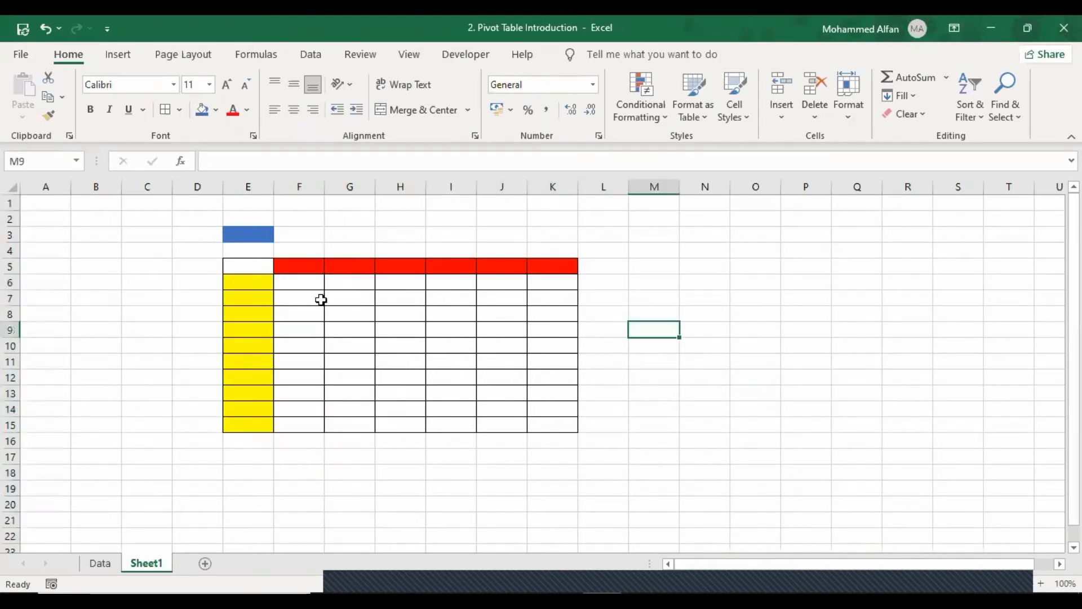
# Highlight the value area F6:K15, blue cell E3, yellow rows E6:E15 and red columns F5:K5 to explain the four pivot table areas
pyautogui.moveTo(308, 279); pyautogui.dragTo(533, 425)
pyautogui.click(244, 229)
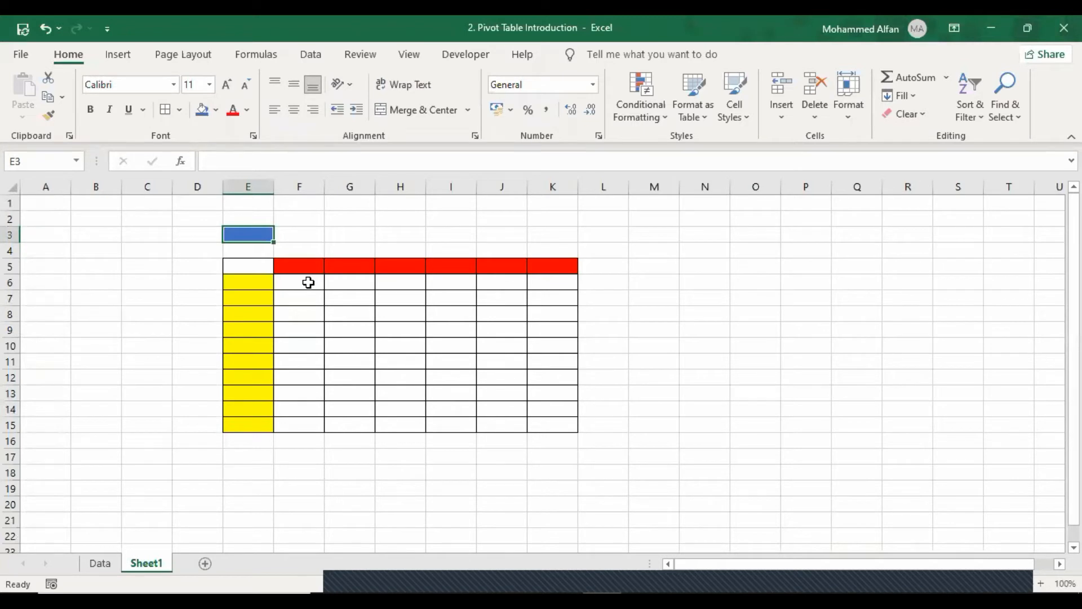
pyautogui.moveTo(252, 282); pyautogui.dragTo(254, 431)
pyautogui.moveTo(290, 265); pyautogui.dragTo(573, 270)
pyautogui.click(240, 236)
pyautogui.moveTo(294, 283); pyautogui.dragTo(570, 425)
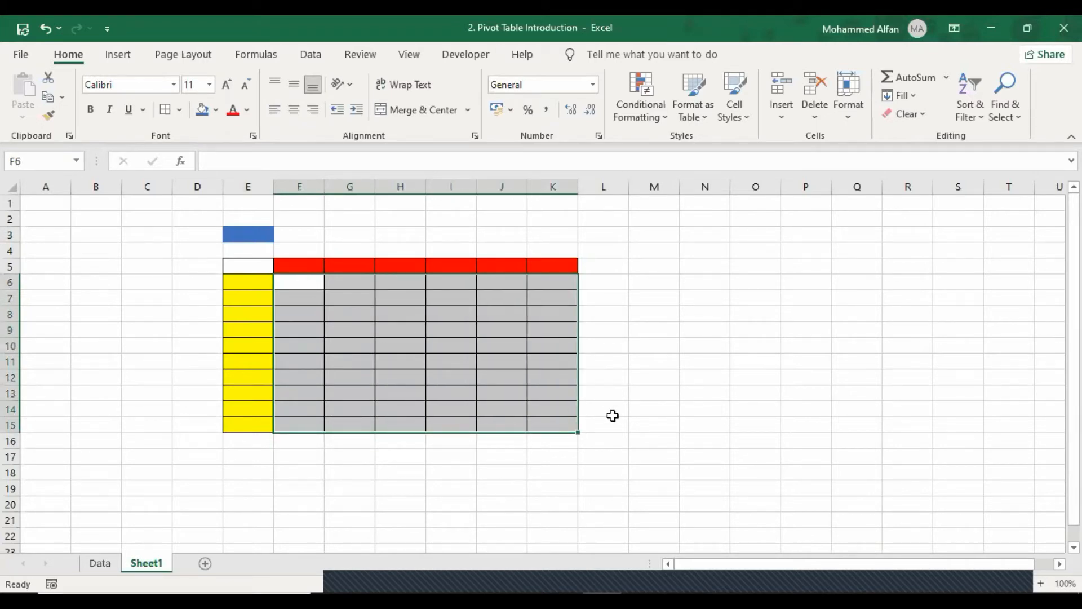
pyautogui.click(100, 563)
pyautogui.click(175, 226)
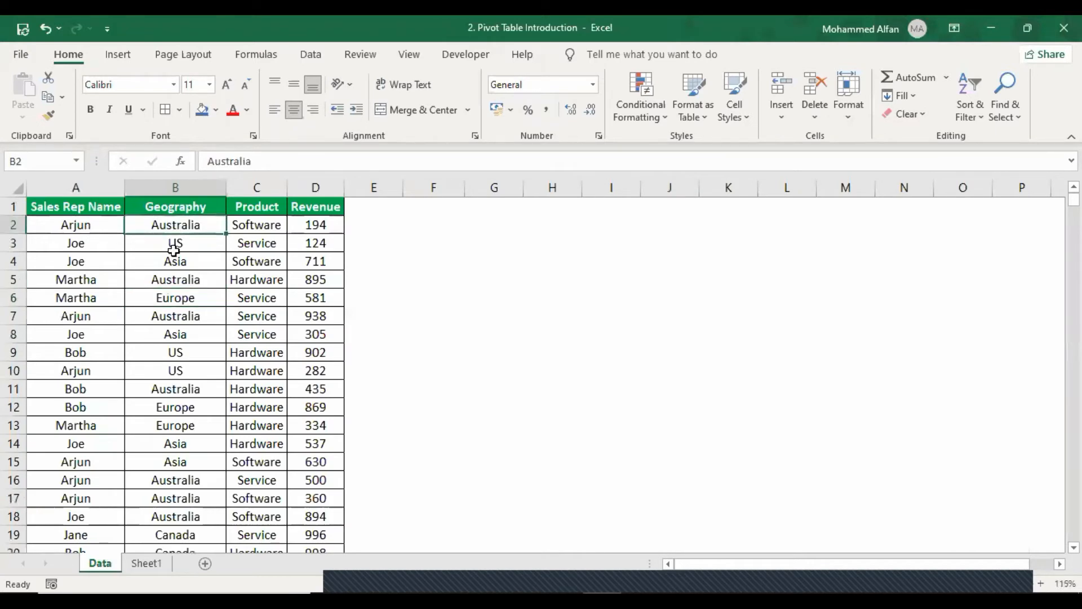
pyautogui.hotkey('ctrl', 'c')
pyautogui.click(146, 563)
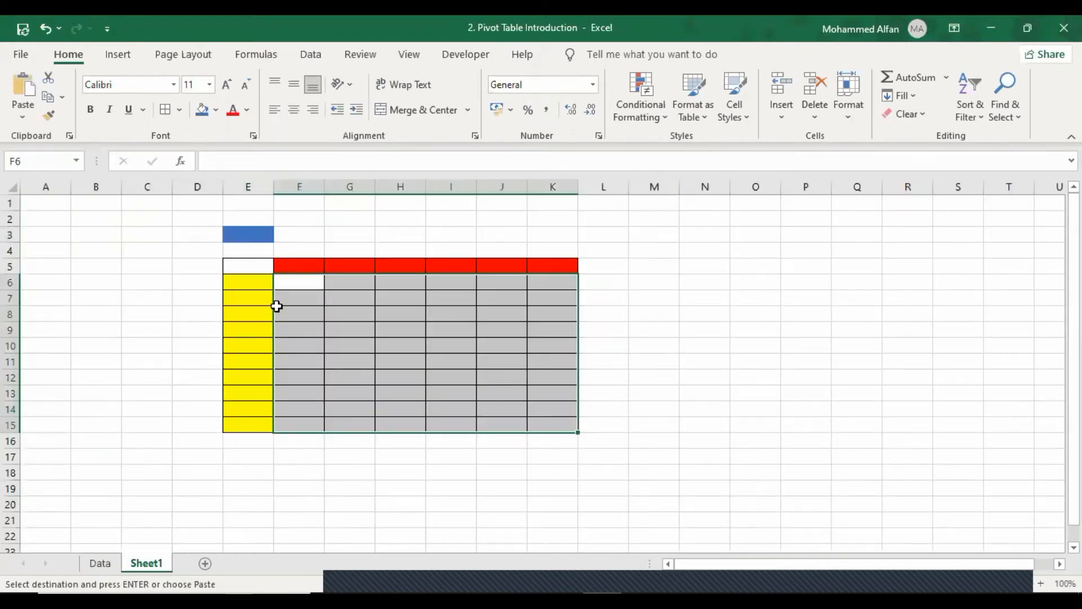
pyautogui.click(256, 269)
pyautogui.press('Escape')
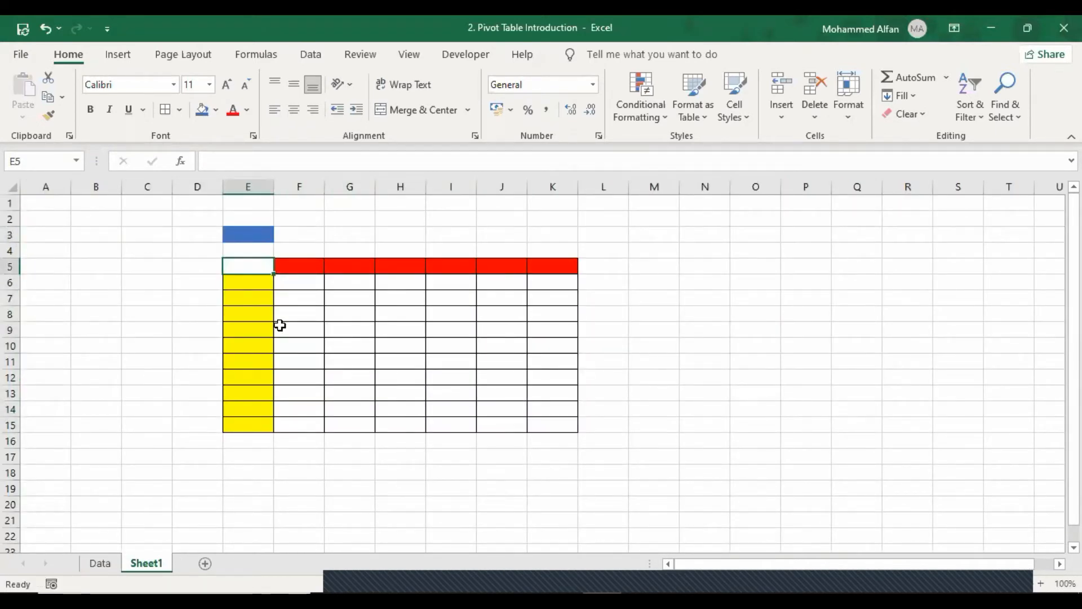
# Copy the Geography entries B2:B10 from the Data sheet into the yellow row area of Sheet1, starting at E6
pyautogui.click(100, 563)
pyautogui.hotkey('ctrl', 'c')
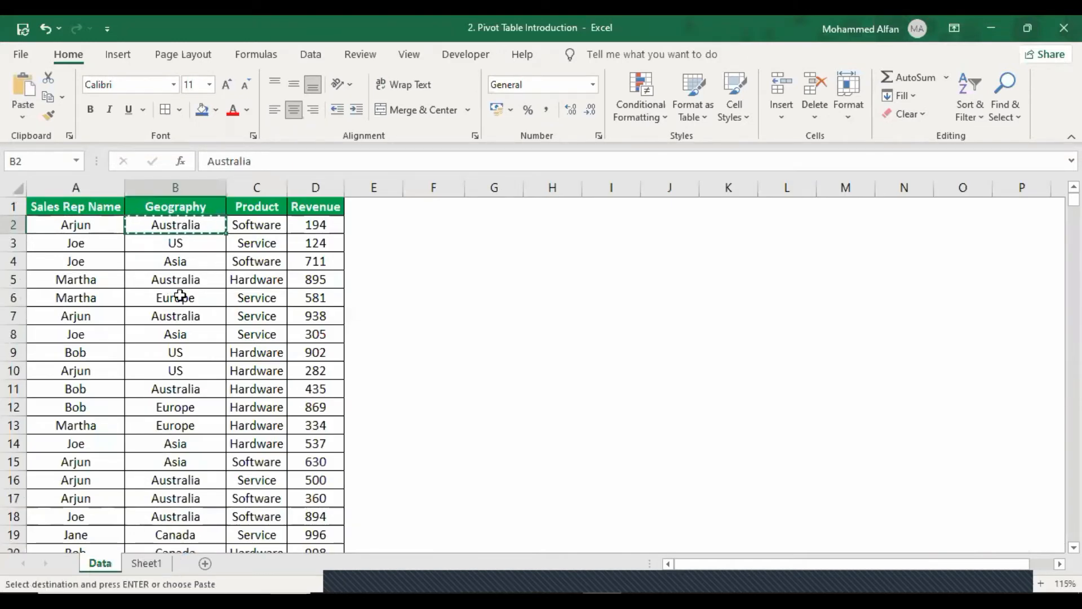
pyautogui.press('Escape')
pyautogui.moveTo(188, 222); pyautogui.dragTo(186, 377)
pyautogui.hotkey('ctrl', 'c')
pyautogui.click(146, 563)
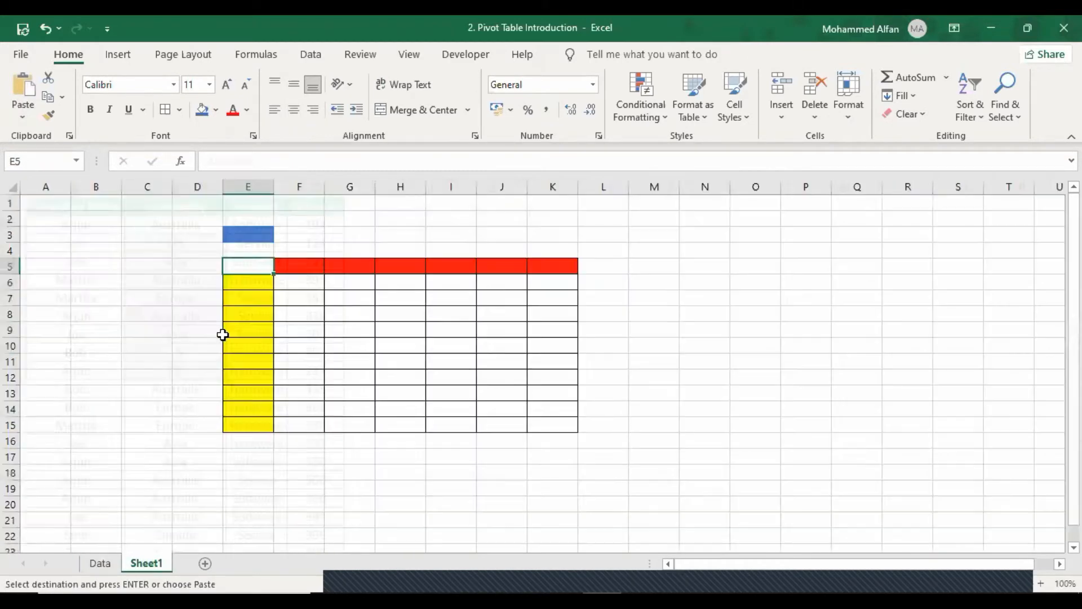
pyautogui.click(253, 290)
pyautogui.hotkey('ctrl', 'v')
pyautogui.press('Escape')
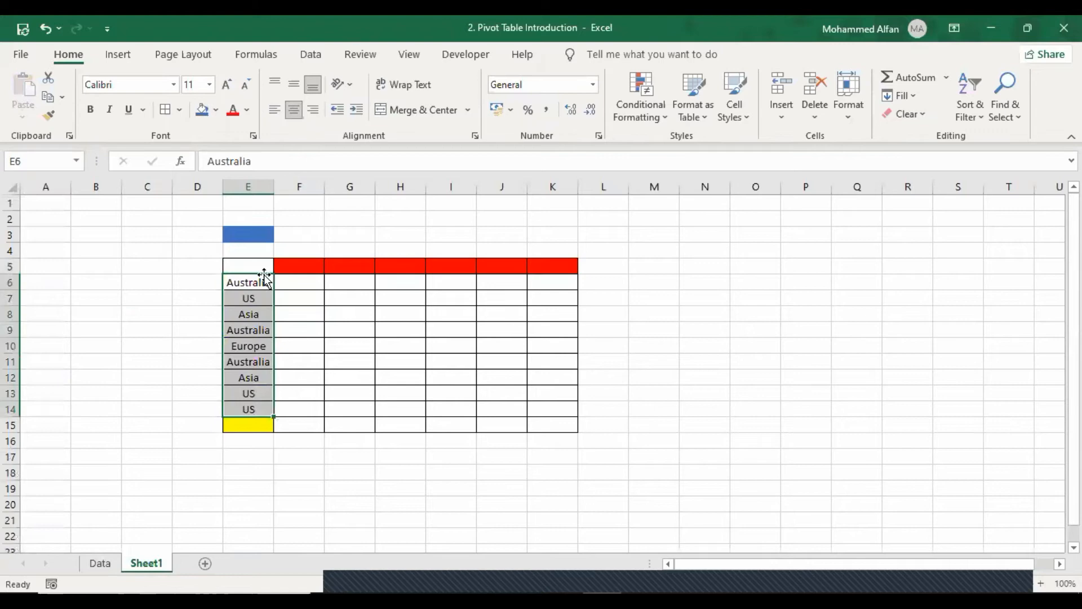
# Copy the product Software from C2 of the Data sheet into header cell F5 of the Sheet1 layout
pyautogui.click(299, 266)
pyautogui.click(102, 566)
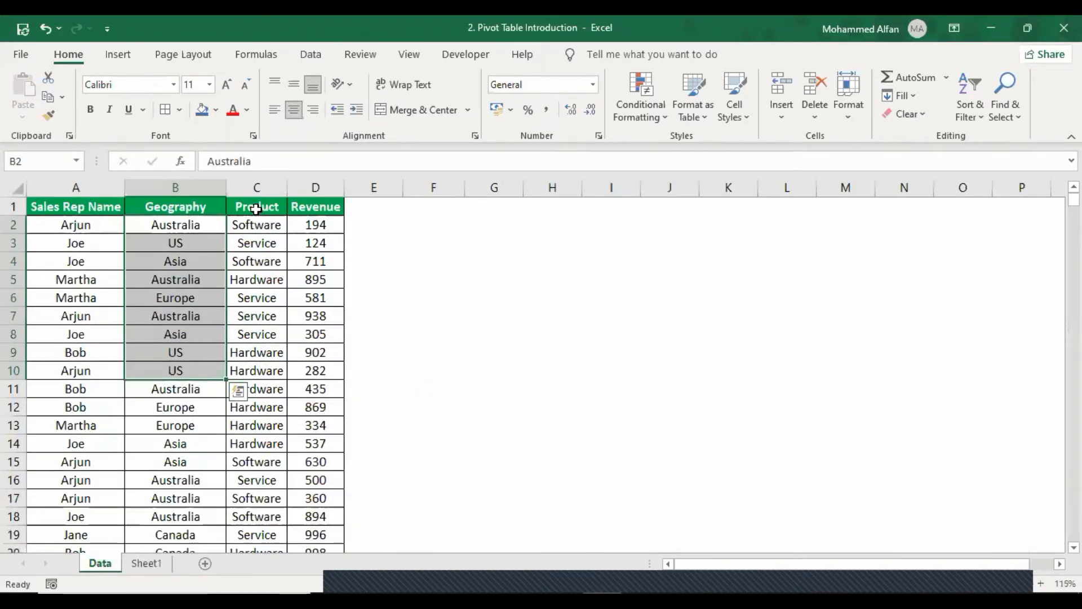
pyautogui.click(147, 563)
pyautogui.click(103, 565)
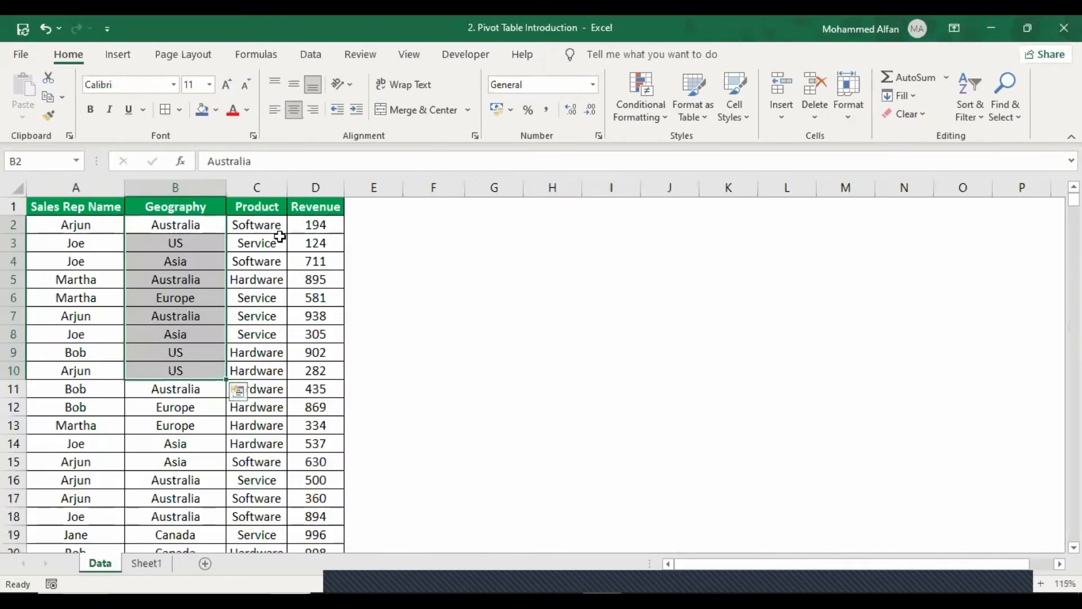
pyautogui.click(266, 225)
pyautogui.hotkey('ctrl', 'c')
pyautogui.click(147, 563)
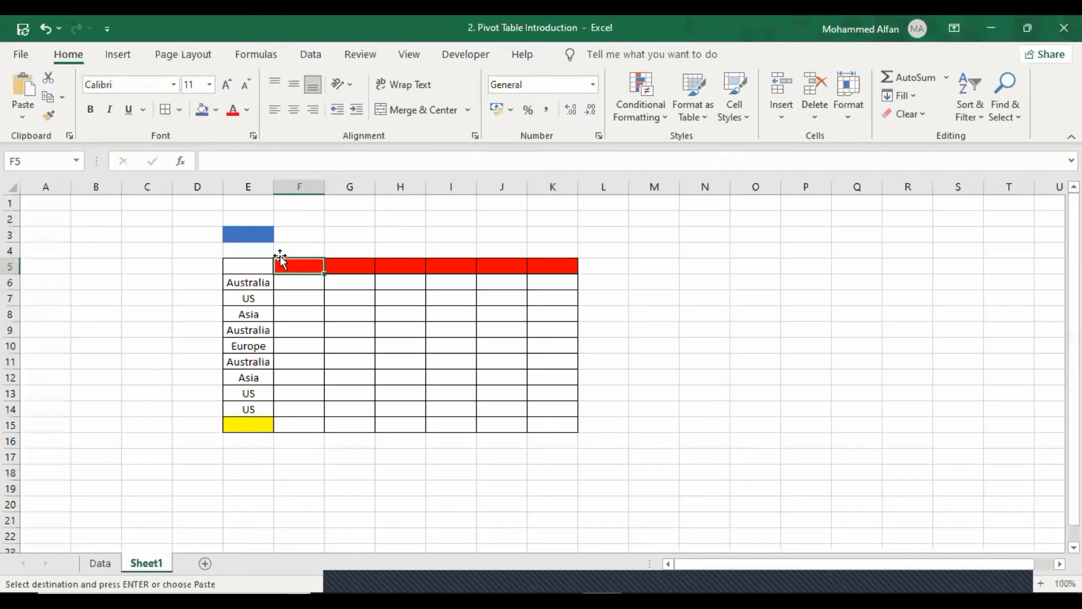
pyautogui.hotkey('ctrl', 'v')
# Copy the product Service from C3 of the Data sheet into header cell G5 on Sheet1
pyautogui.click(107, 563)
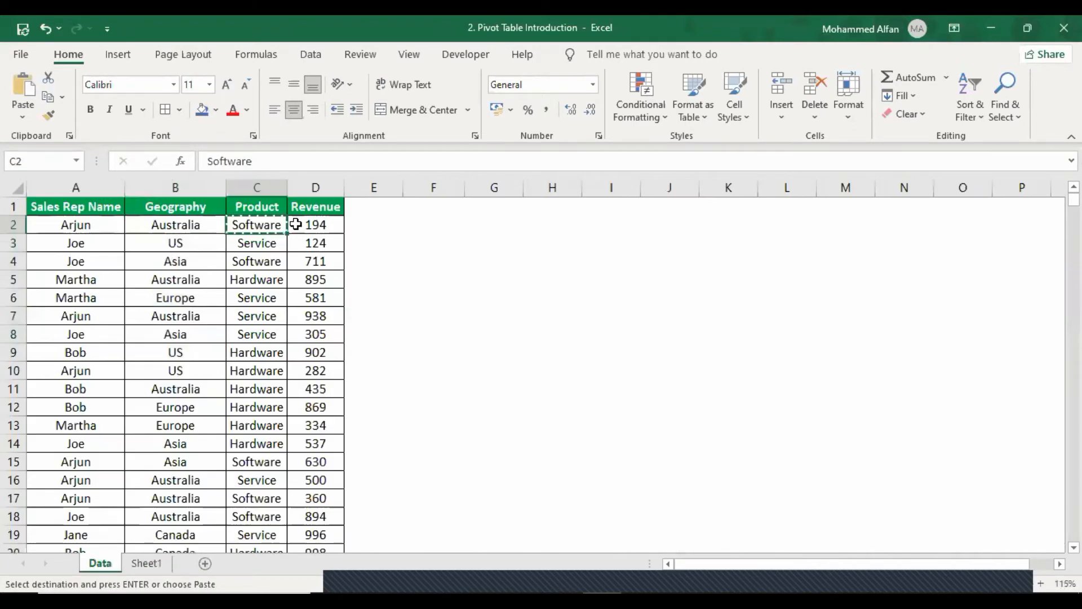
pyautogui.click(264, 242)
pyautogui.hotkey('ctrl', 'c')
pyautogui.click(151, 563)
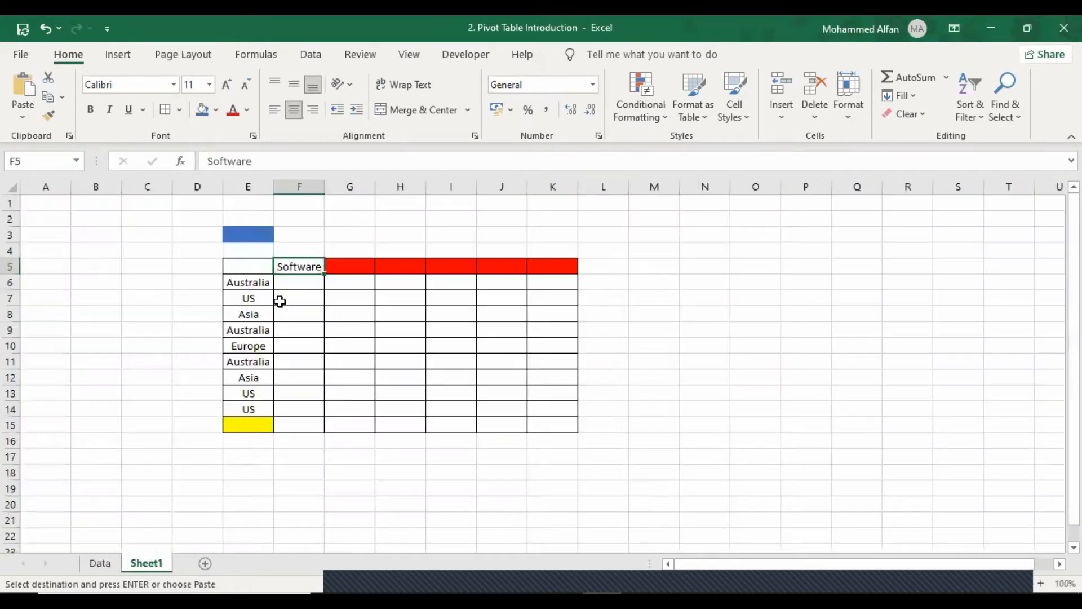
pyautogui.click(353, 269)
pyautogui.hotkey('ctrl', 'v')
# Paste the copied Service entry into C5 of the Data sheet and into header cell H5 on Sheet1
pyautogui.click(101, 563)
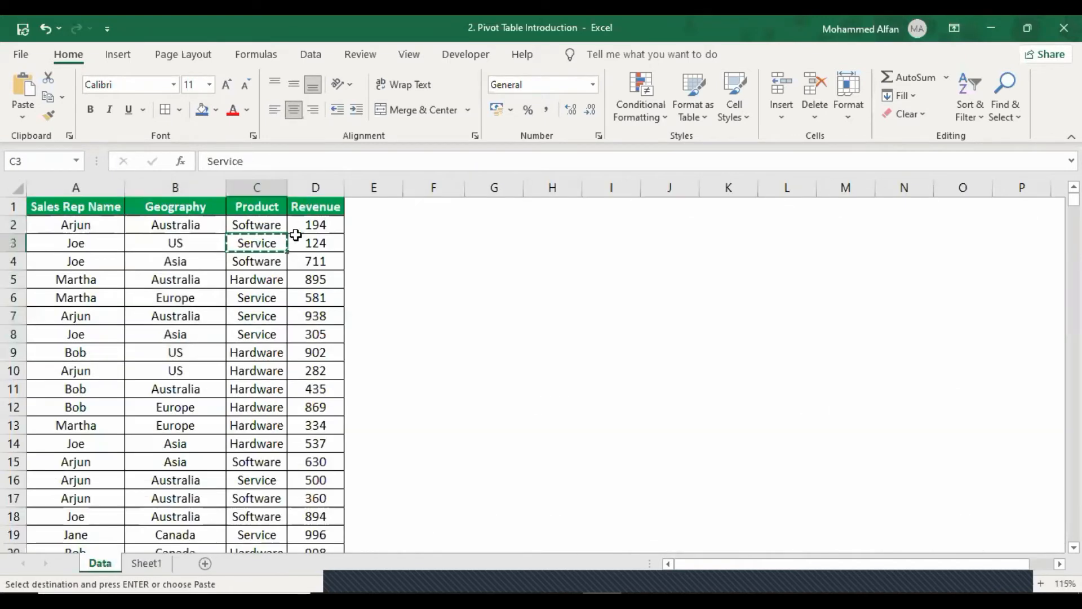
pyautogui.click(258, 279)
pyautogui.hotkey('ctrl', 'v')
pyautogui.click(147, 563)
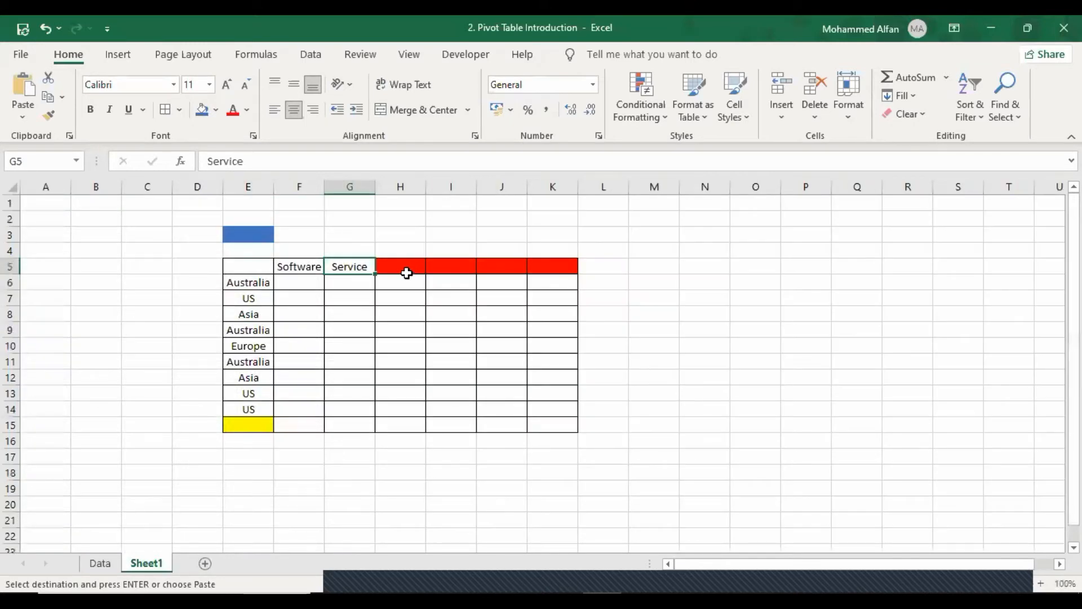
pyautogui.click(403, 270)
pyautogui.hotkey('ctrl', 'v')
pyautogui.press('Escape')
# Strip the fill and borders from the unused layout columns I to K by painting blank cell N6's formatting over them
pyautogui.click(713, 281)
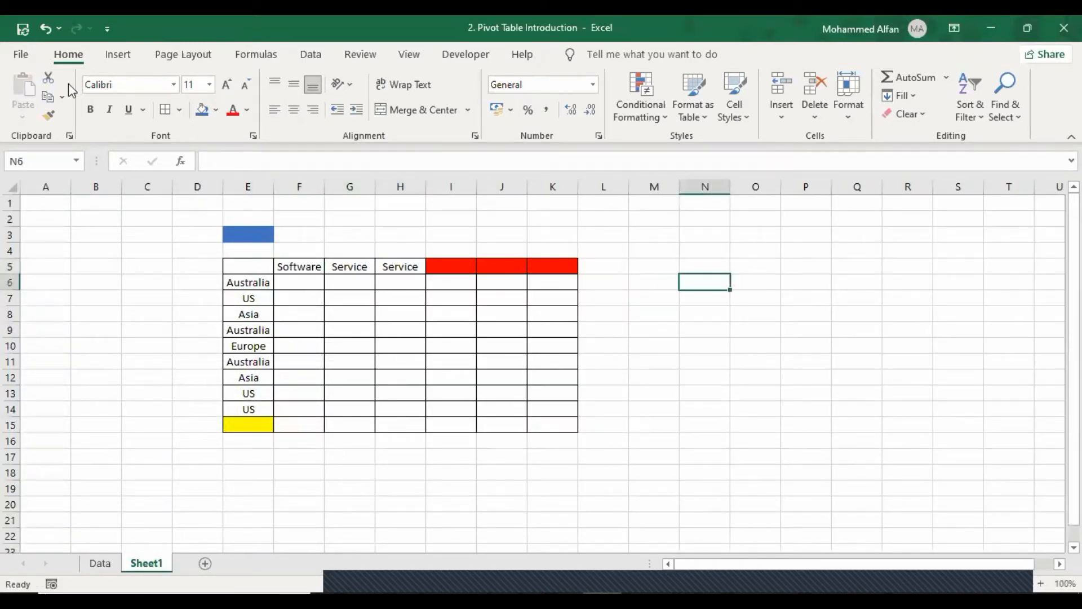
pyautogui.click(48, 115)
pyautogui.moveTo(453, 266); pyautogui.dragTo(571, 452)
pyautogui.moveTo(837, 393); pyautogui.dragTo(787, 393)
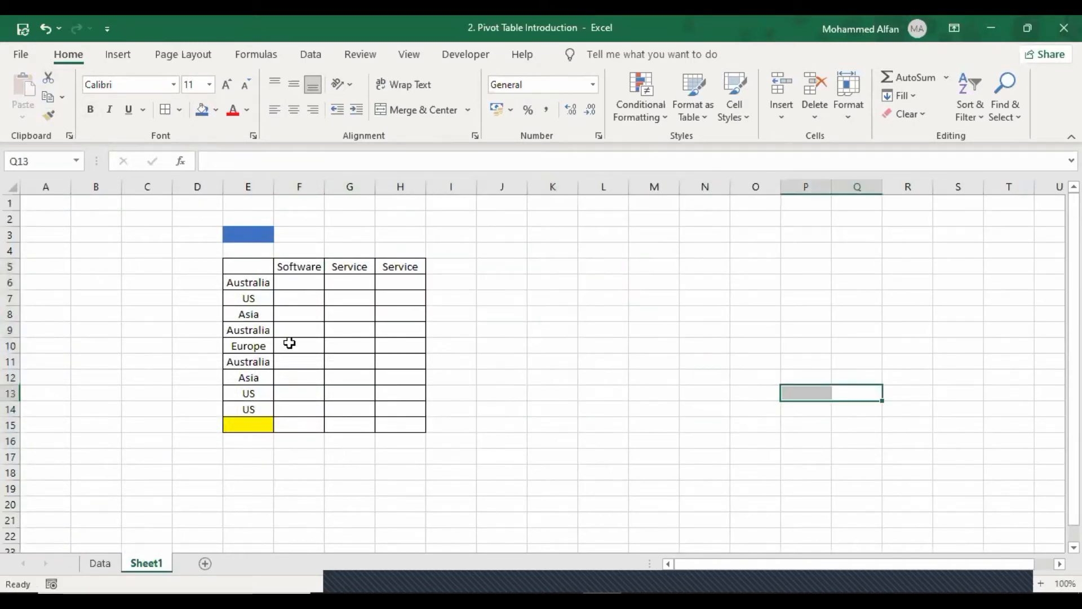
# Compare the empty value cells F6:H14 of the Sheet1 layout with the Revenue figures on the Data sheet
pyautogui.click(250, 232)
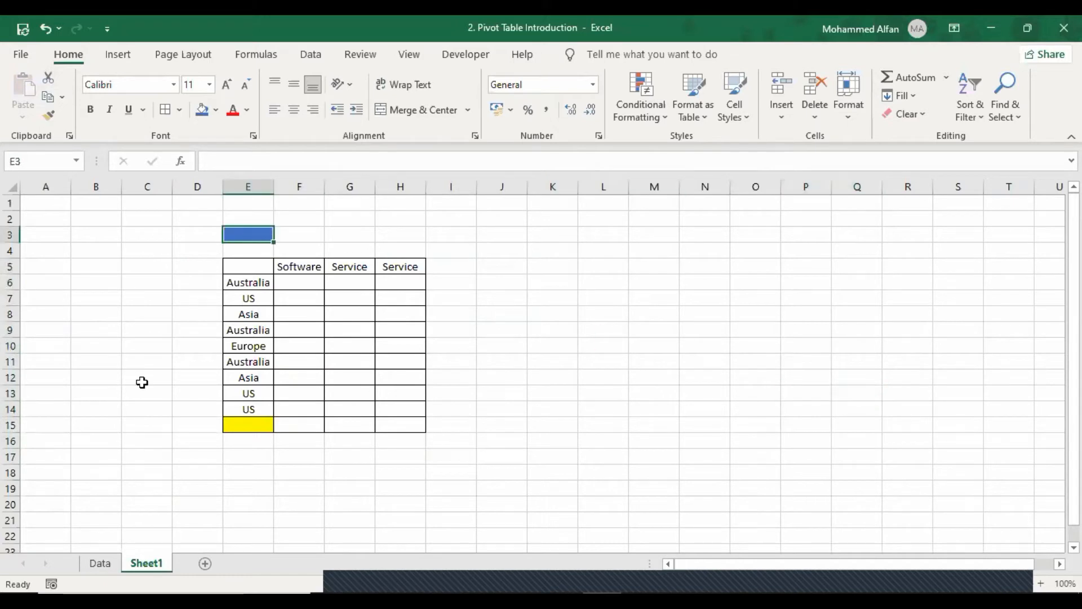
pyautogui.moveTo(302, 282); pyautogui.dragTo(404, 406)
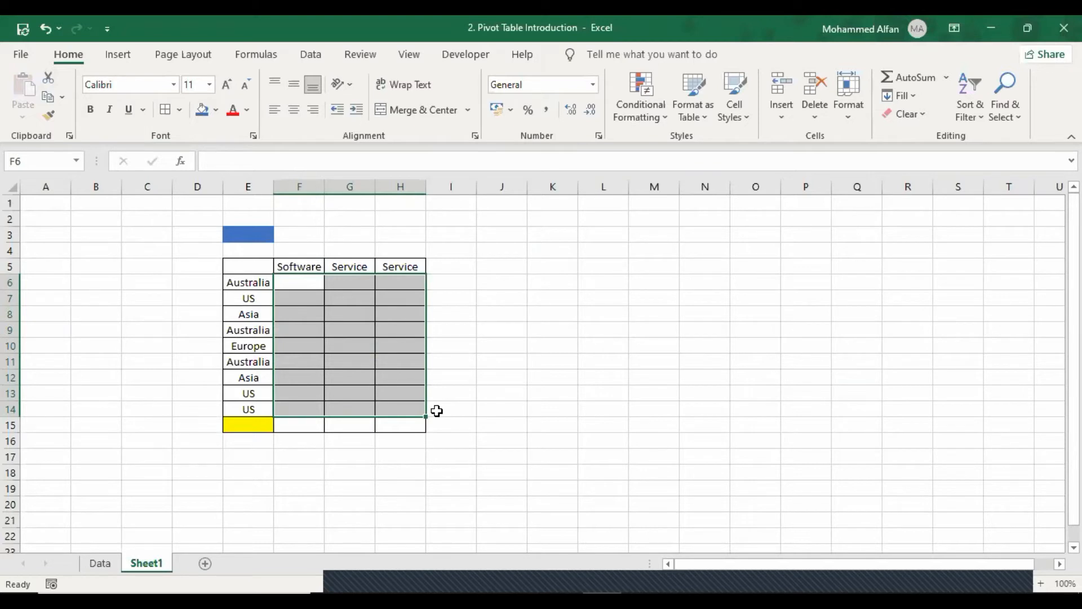
pyautogui.click(291, 285)
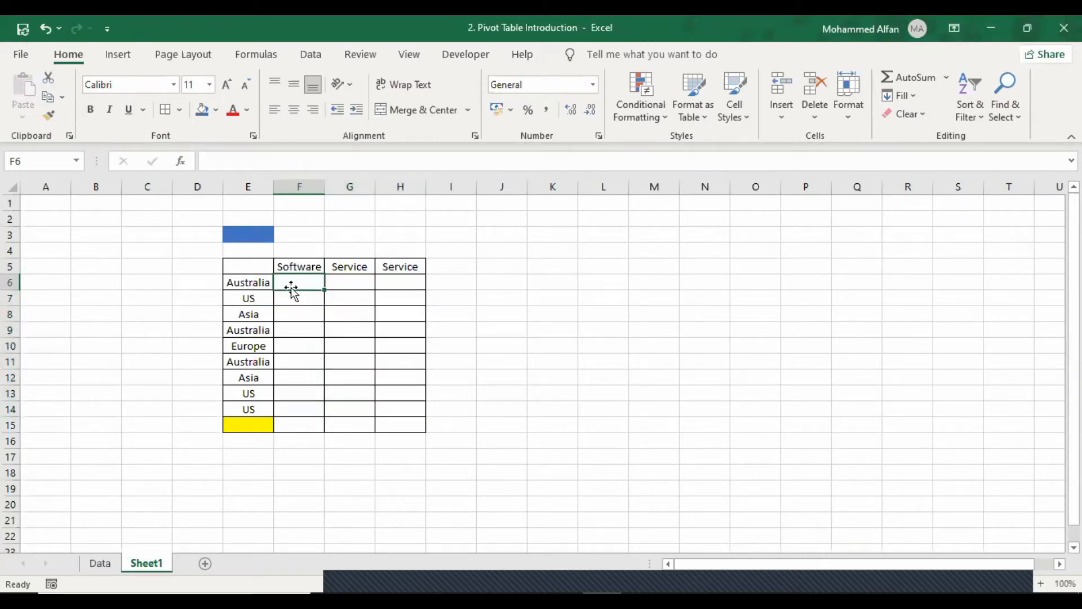
pyautogui.click(110, 564)
pyautogui.click(308, 228)
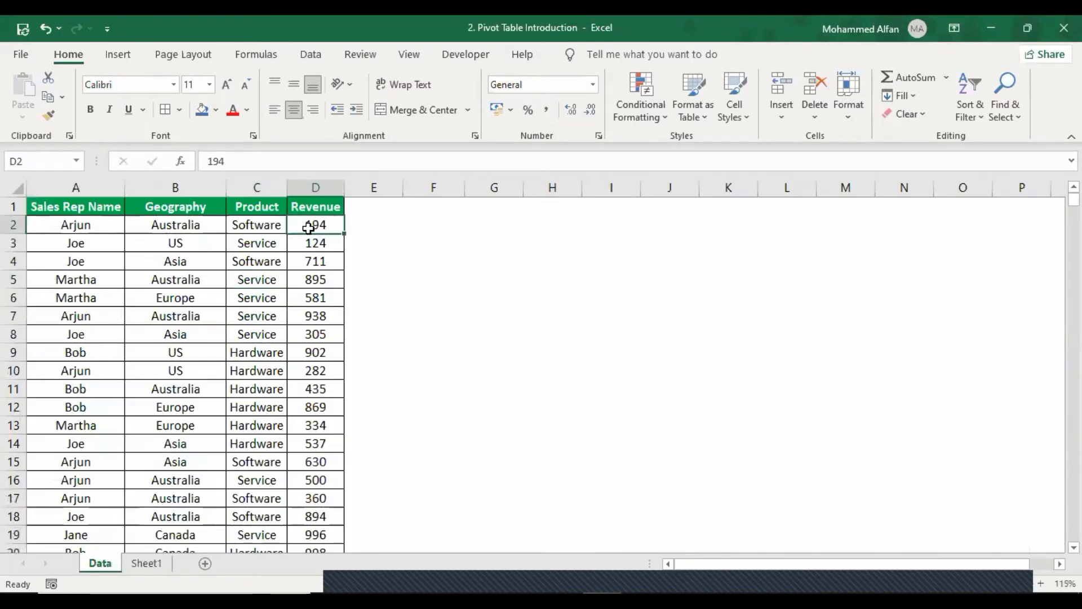
pyautogui.moveTo(308, 227); pyautogui.dragTo(316, 424)
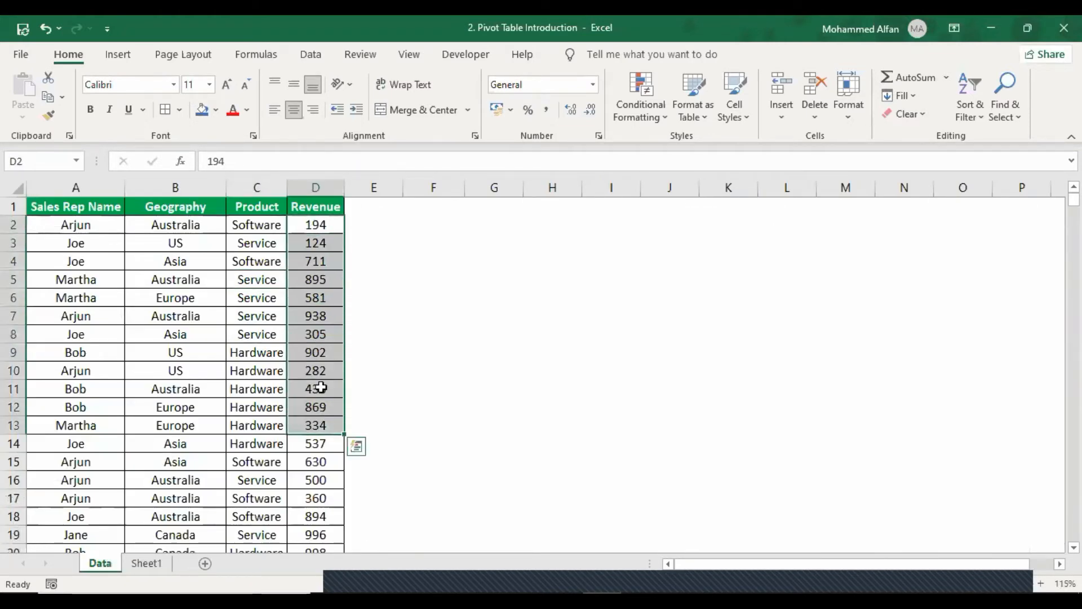
pyautogui.moveTo(318, 227); pyautogui.dragTo(314, 407)
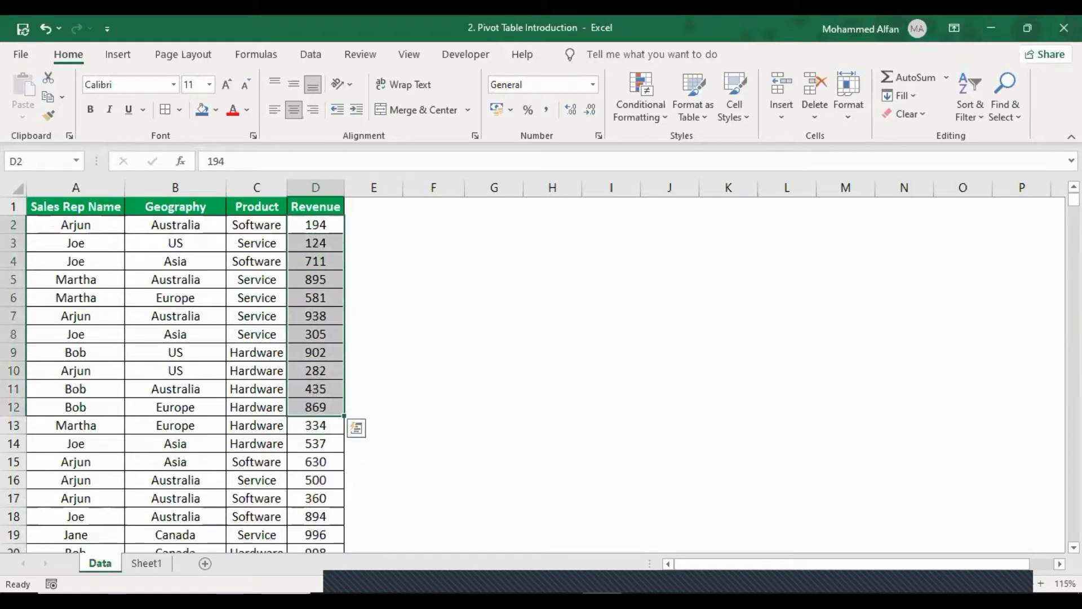
pyautogui.click(141, 565)
pyautogui.click(101, 566)
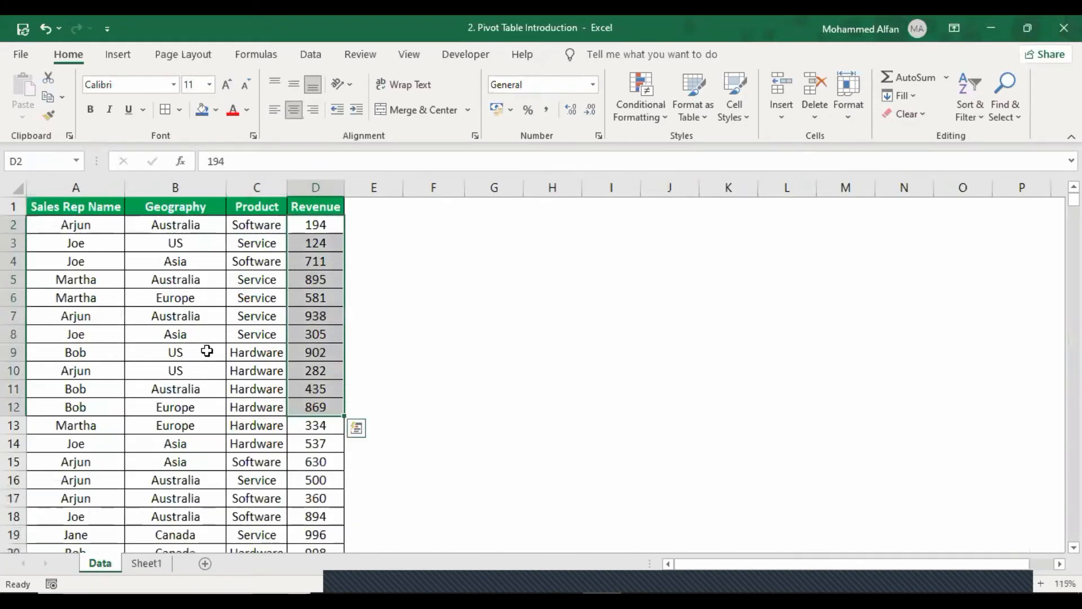
pyautogui.click(141, 565)
# Review the geography rows, product headings, value area and blue filter cell of the layout on Sheet1
pyautogui.click(438, 373)
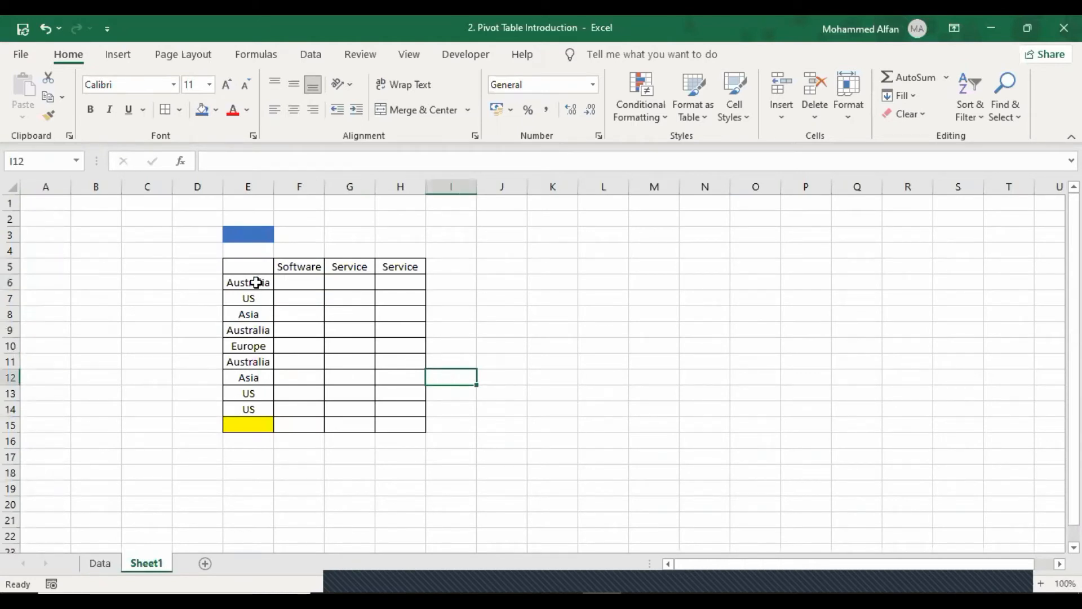
pyautogui.moveTo(257, 282); pyautogui.dragTo(252, 425)
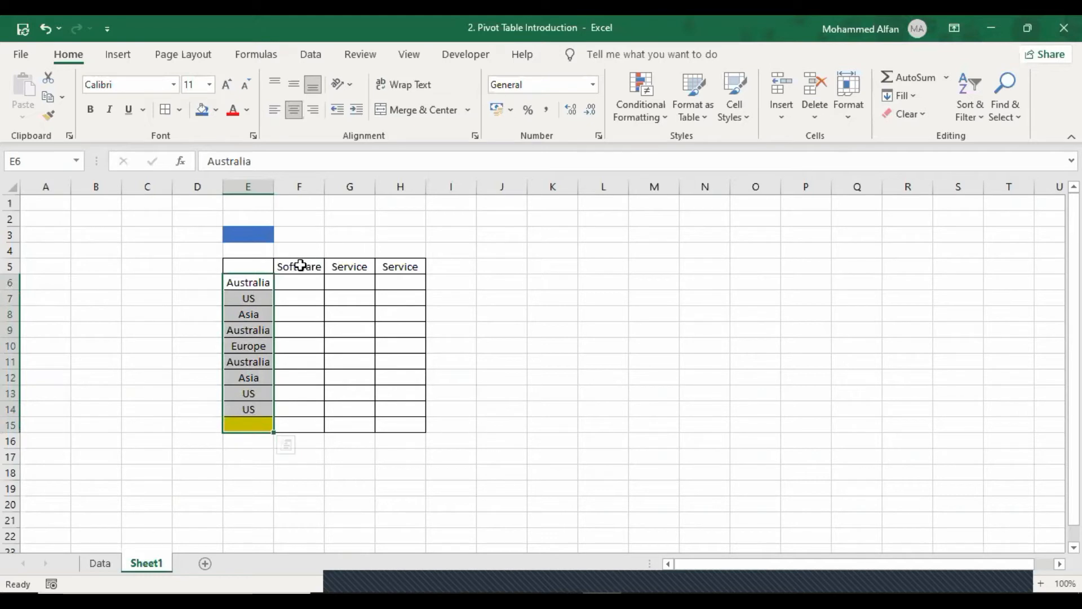
pyautogui.moveTo(301, 265); pyautogui.dragTo(416, 265)
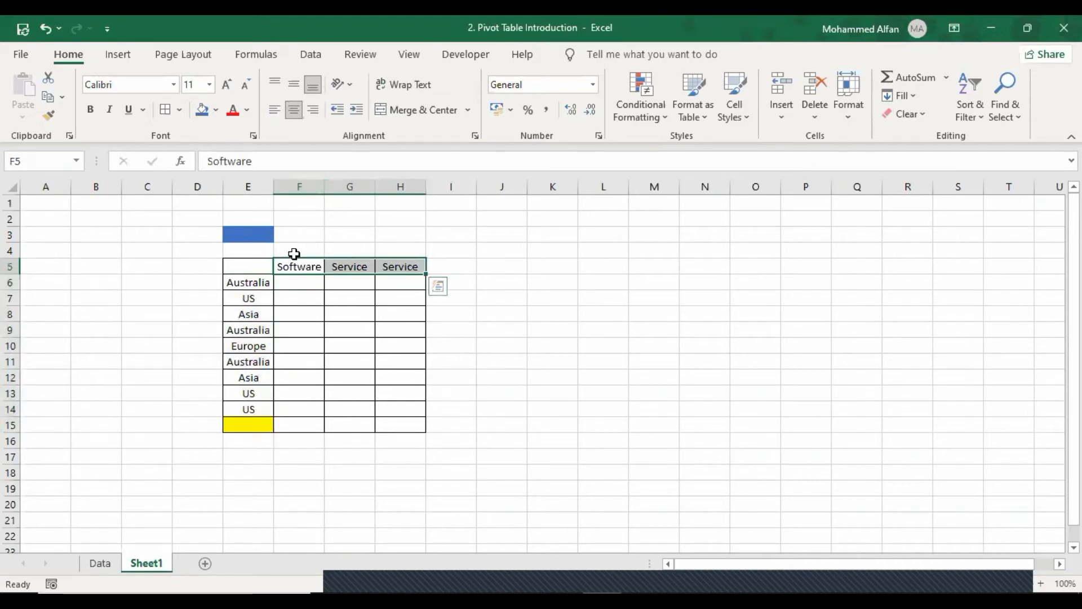
pyautogui.moveTo(299, 285); pyautogui.dragTo(406, 421)
pyautogui.click(253, 234)
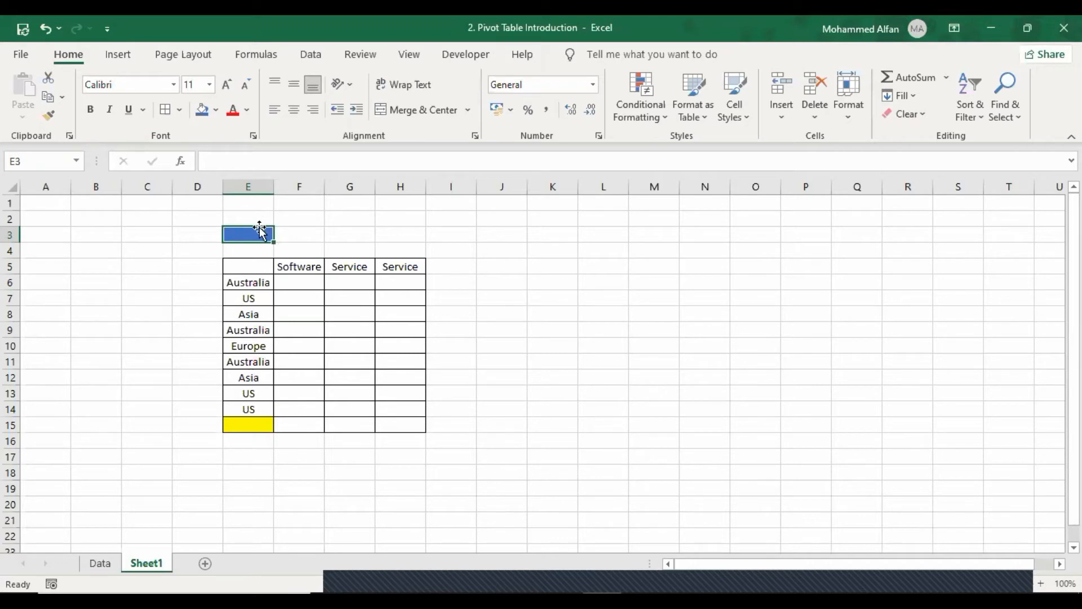
pyautogui.click(575, 363)
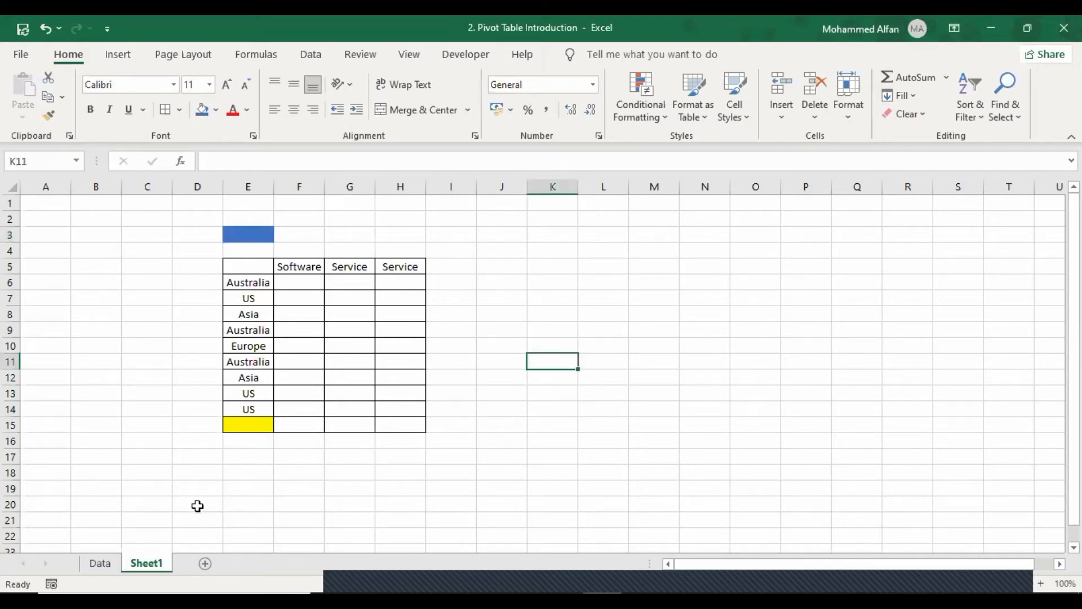
# Convert the range A1:D1000 on the Data sheet into a table with headers
pyautogui.click(99, 563)
pyautogui.click(618, 320)
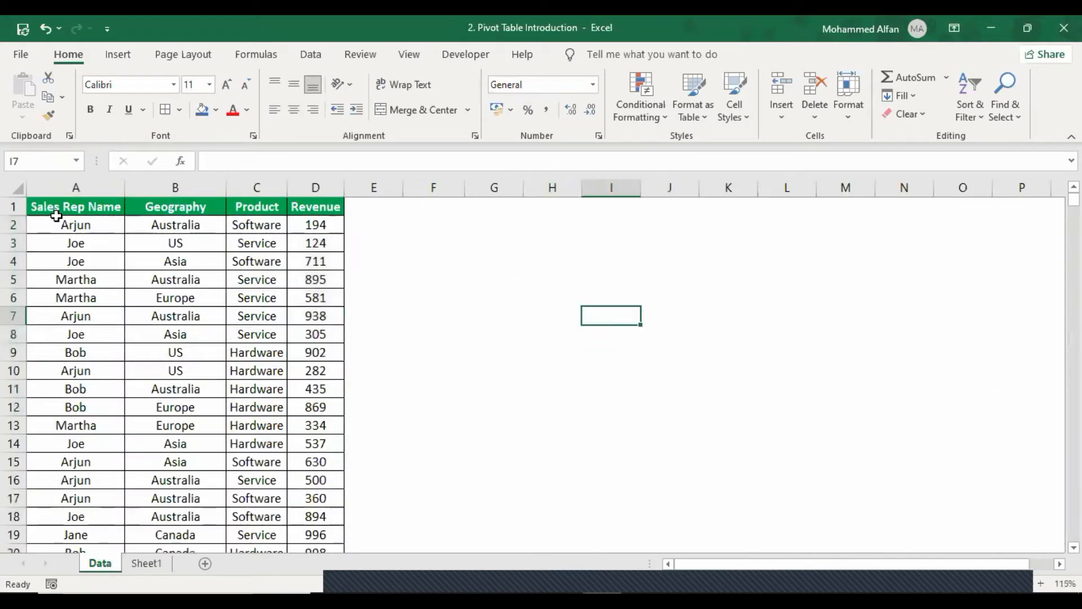
pyautogui.click(90, 243)
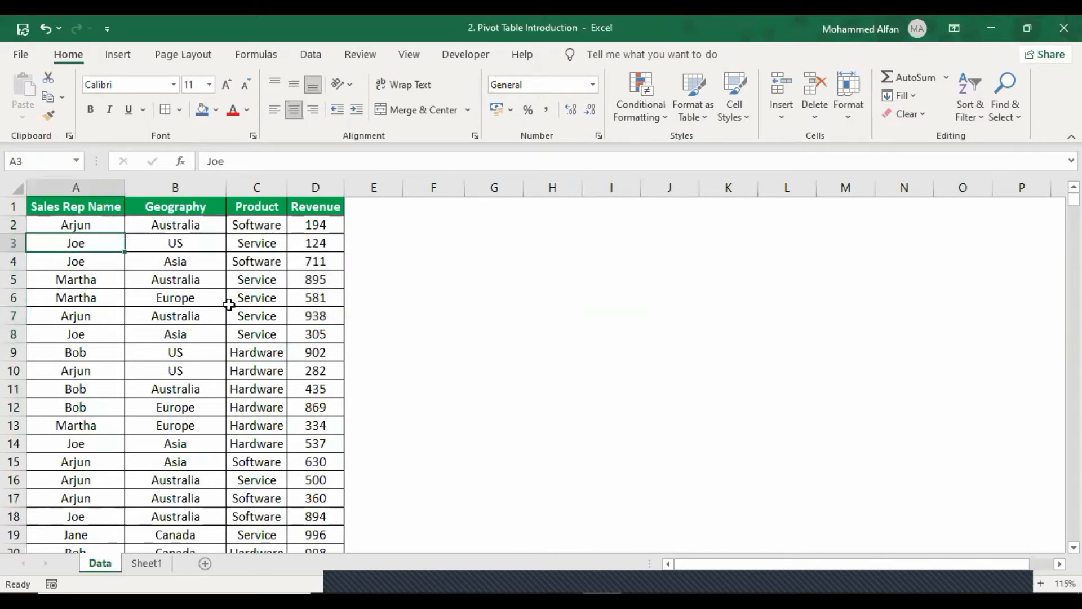
pyautogui.click(219, 276)
pyautogui.click(179, 257)
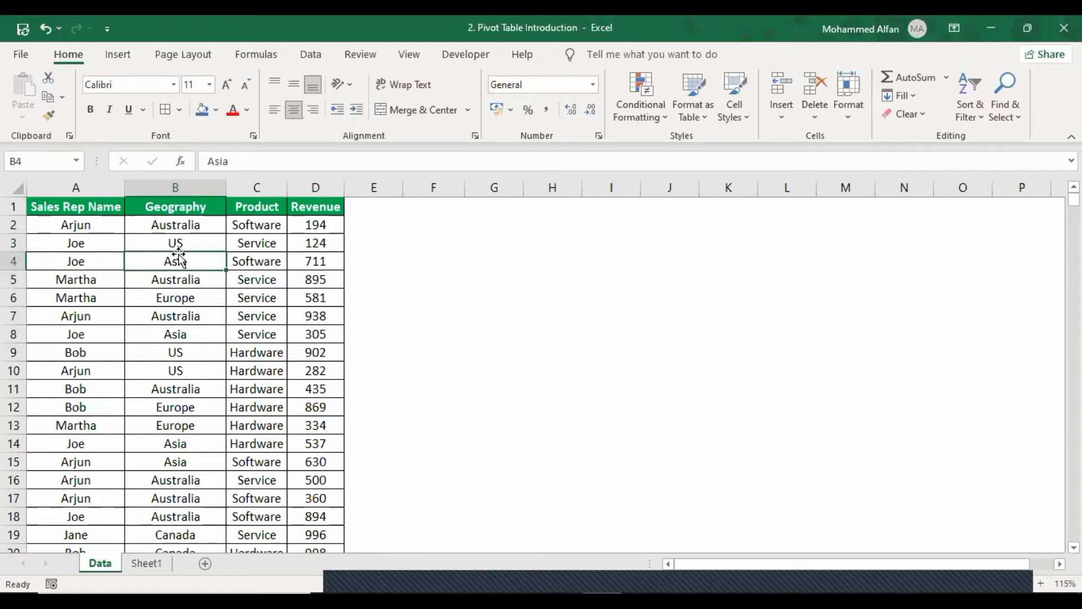
pyautogui.click(205, 317)
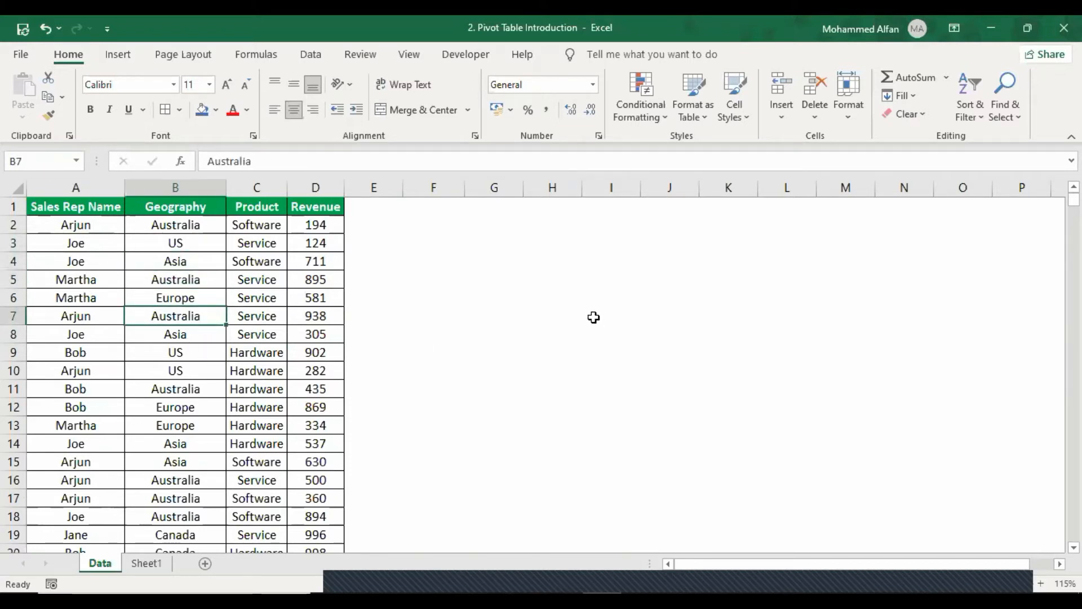
pyautogui.hotkey('ctrl', 't')
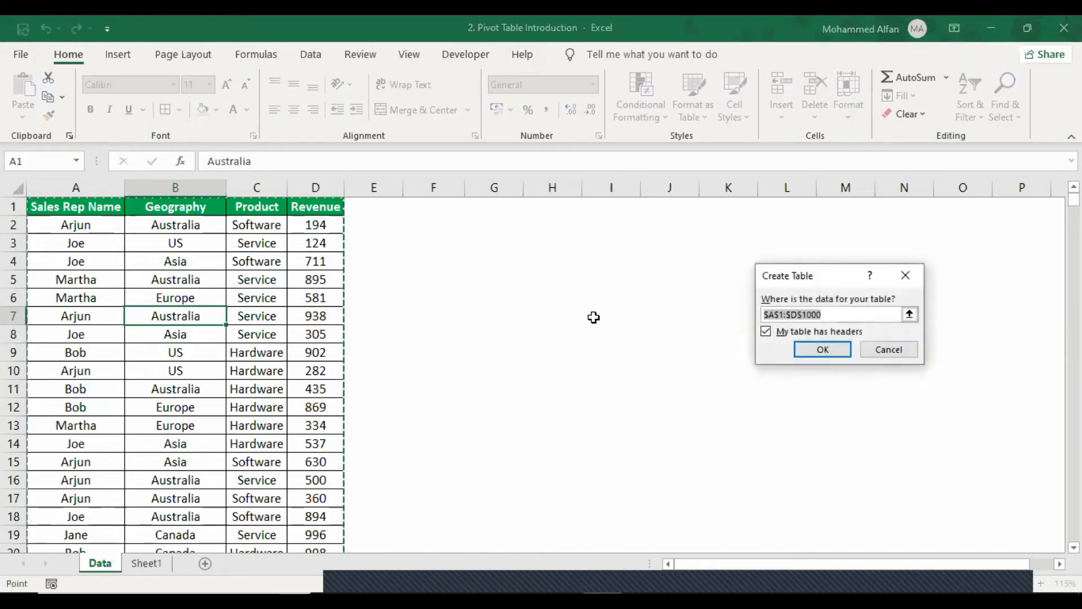
pyautogui.press('Return')
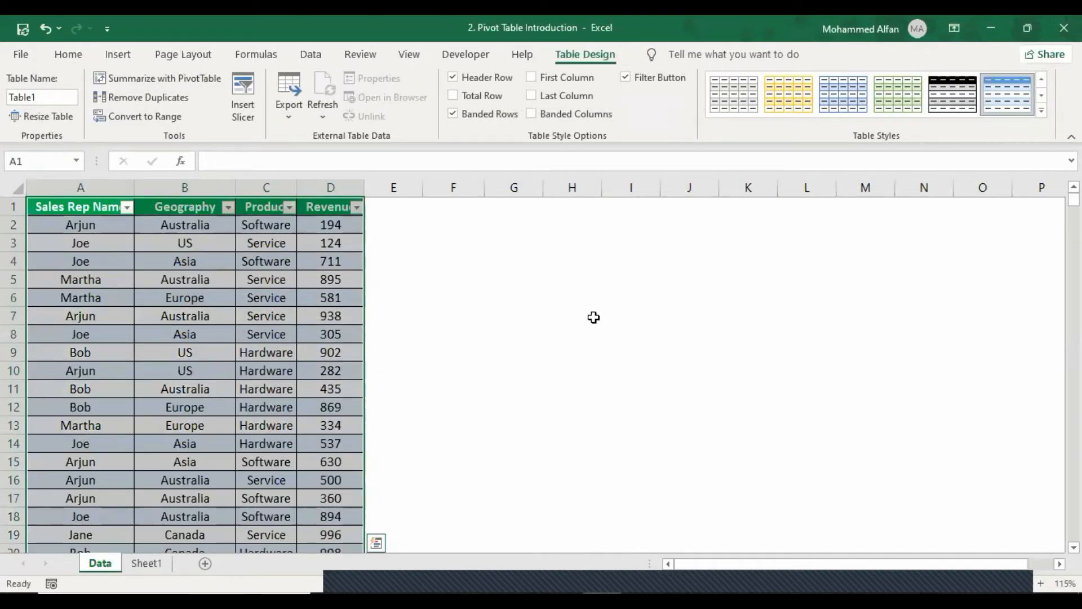
# Create a PivotTable from Table1 and place it in a new worksheet
pyautogui.click(117, 56)
pyautogui.click(34, 111)
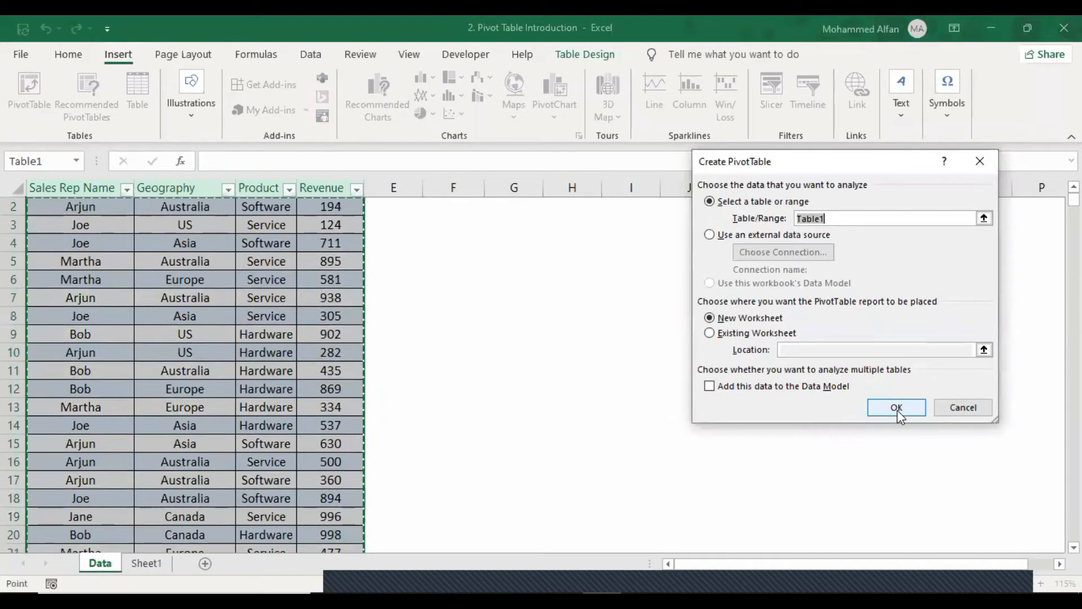
pyautogui.moveTo(777, 169); pyautogui.dragTo(619, 238)
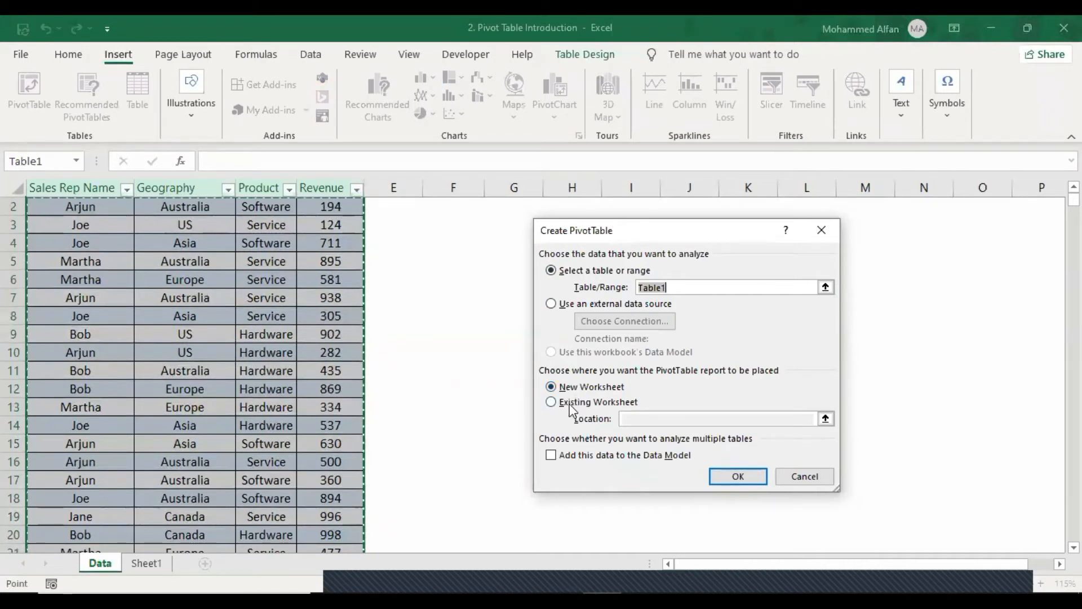
pyautogui.click(550, 401)
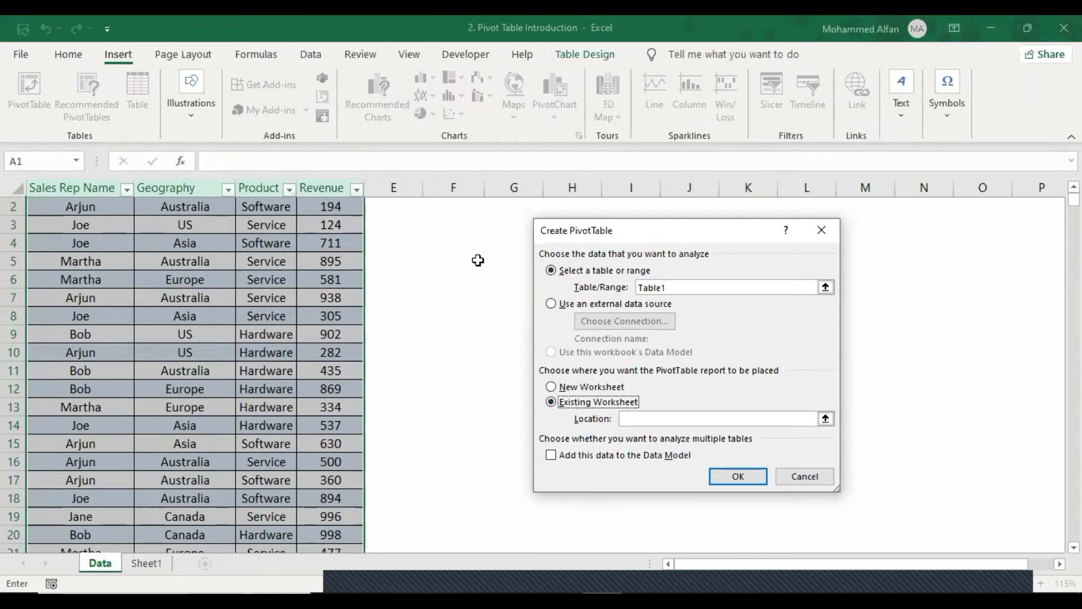
pyautogui.click(550, 388)
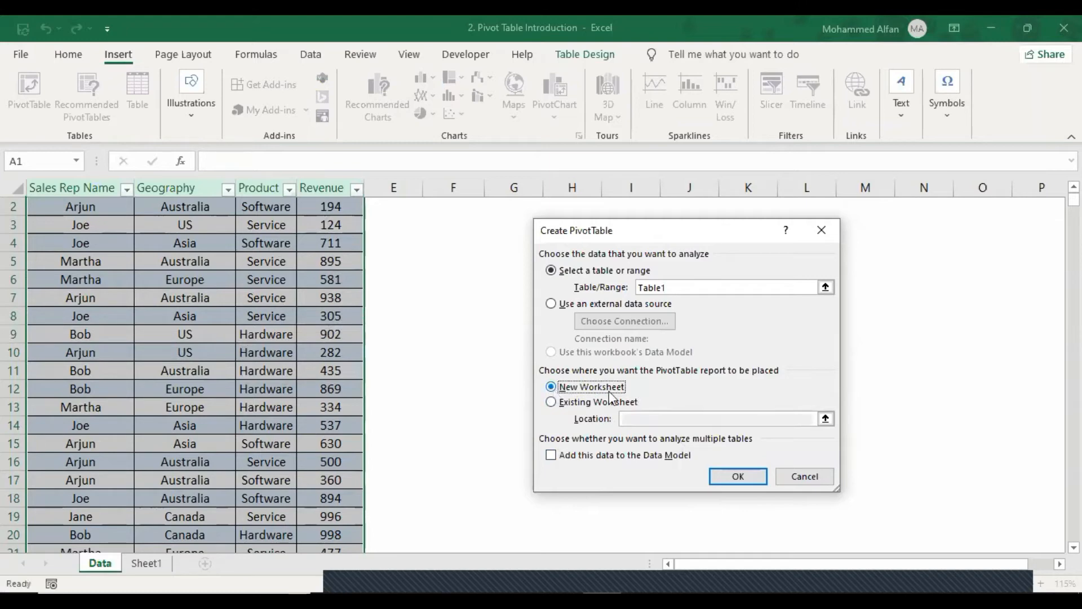
pyautogui.click(738, 477)
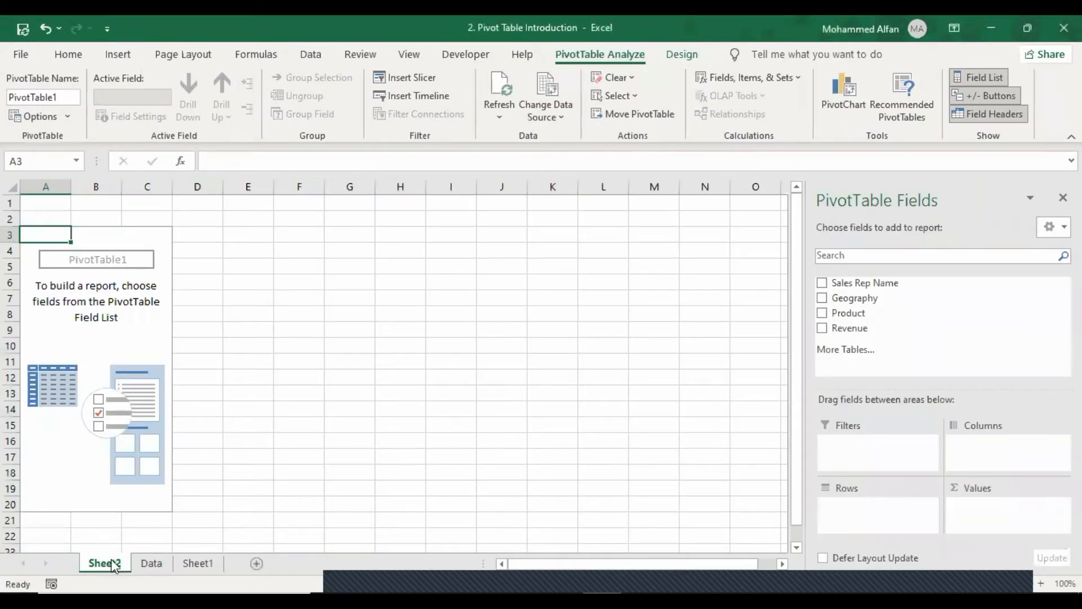
# Enable the classic PivotTable layout for the empty PivotTable on Sheet2
pyautogui.click(153, 563)
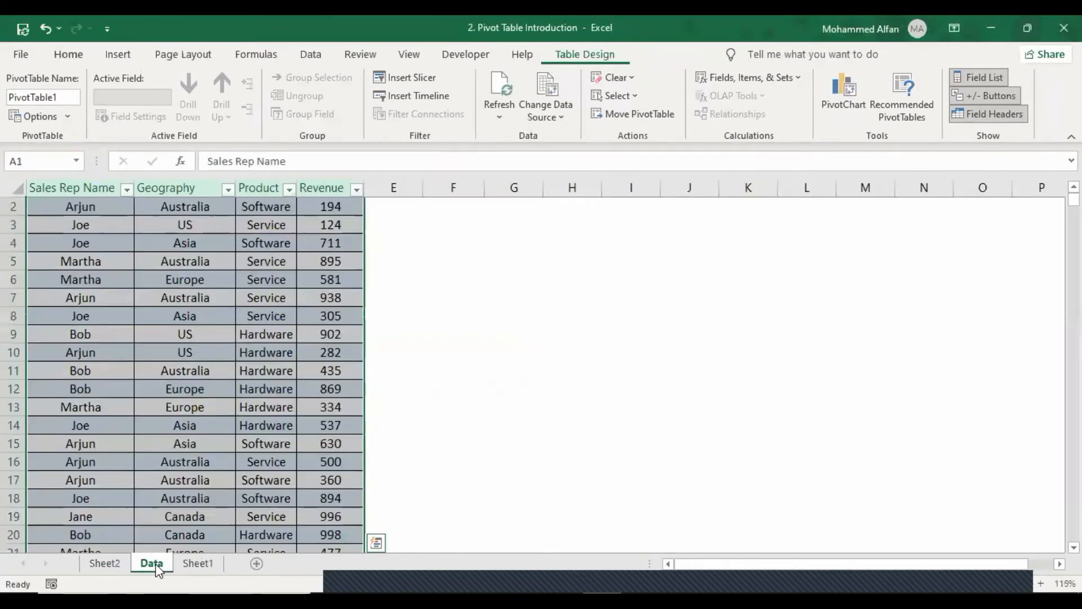
pyautogui.click(105, 565)
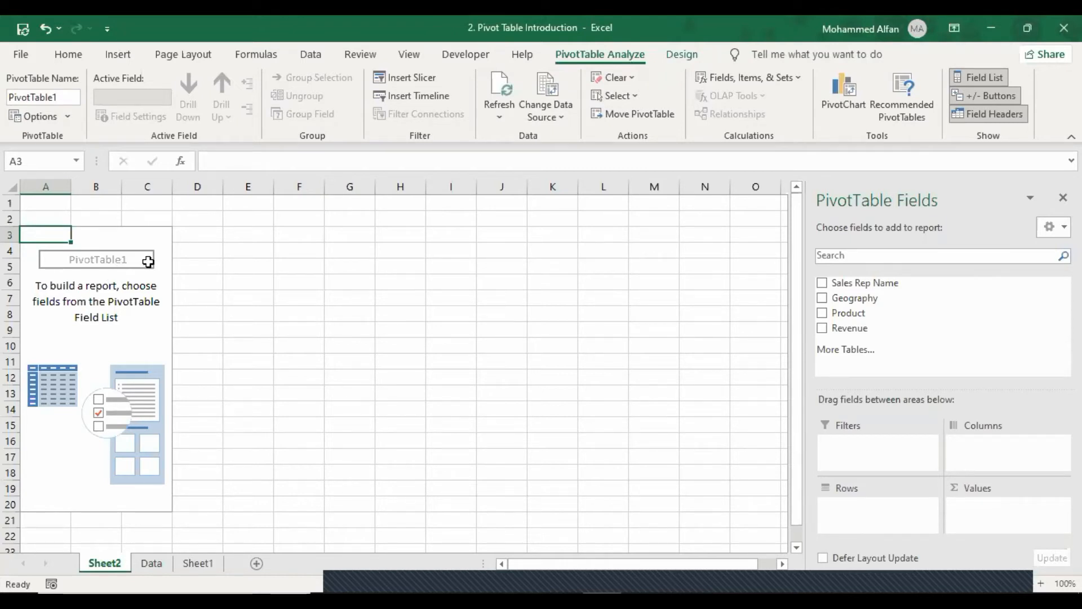
pyautogui.rightClick(109, 256)
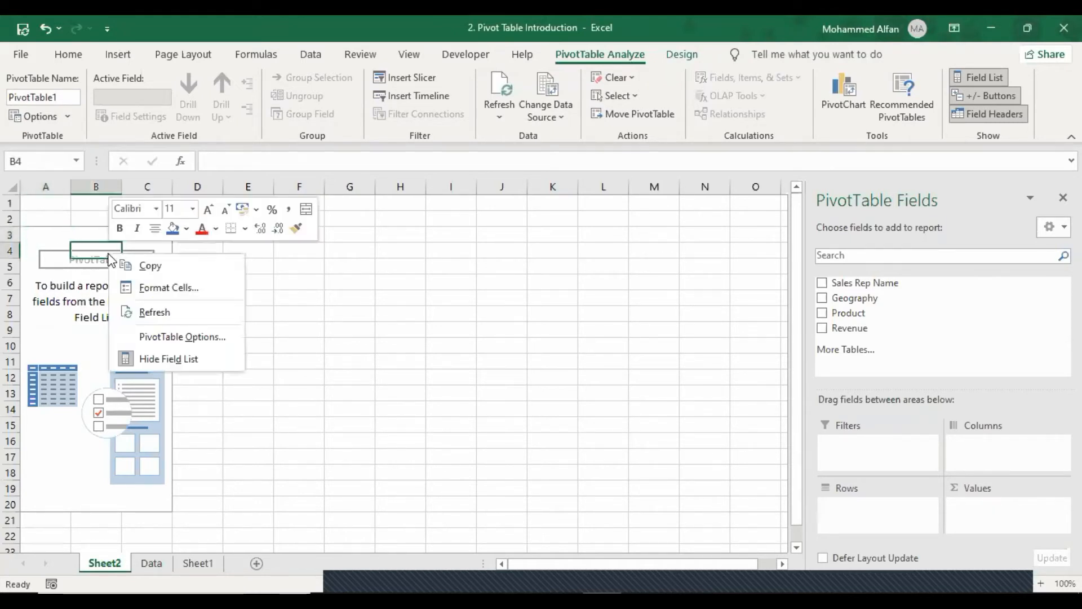
pyautogui.click(192, 337)
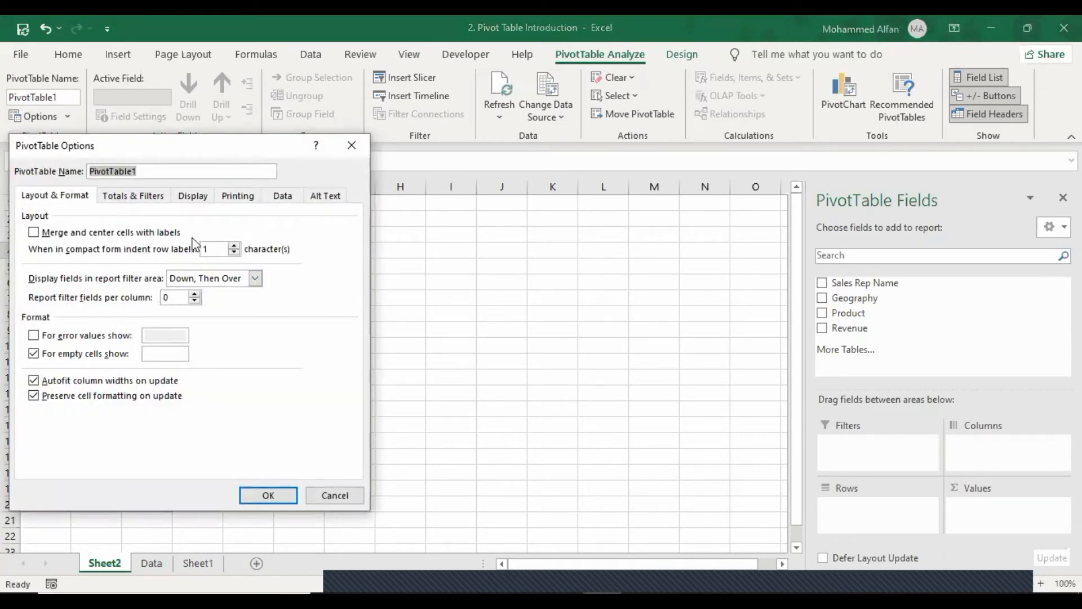
pyautogui.click(193, 197)
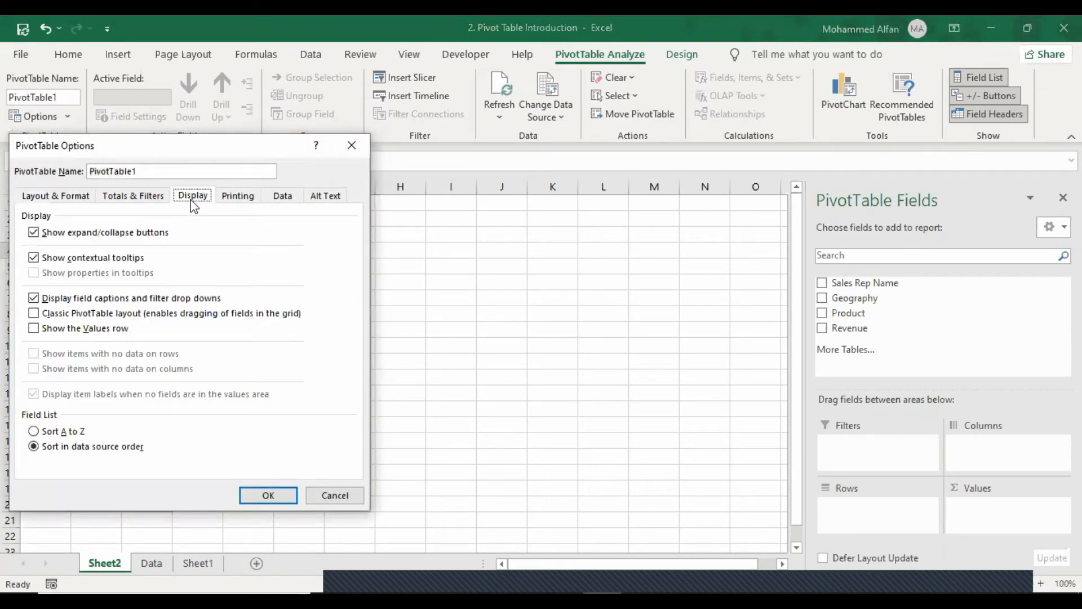
pyautogui.click(33, 313)
pyautogui.click(273, 497)
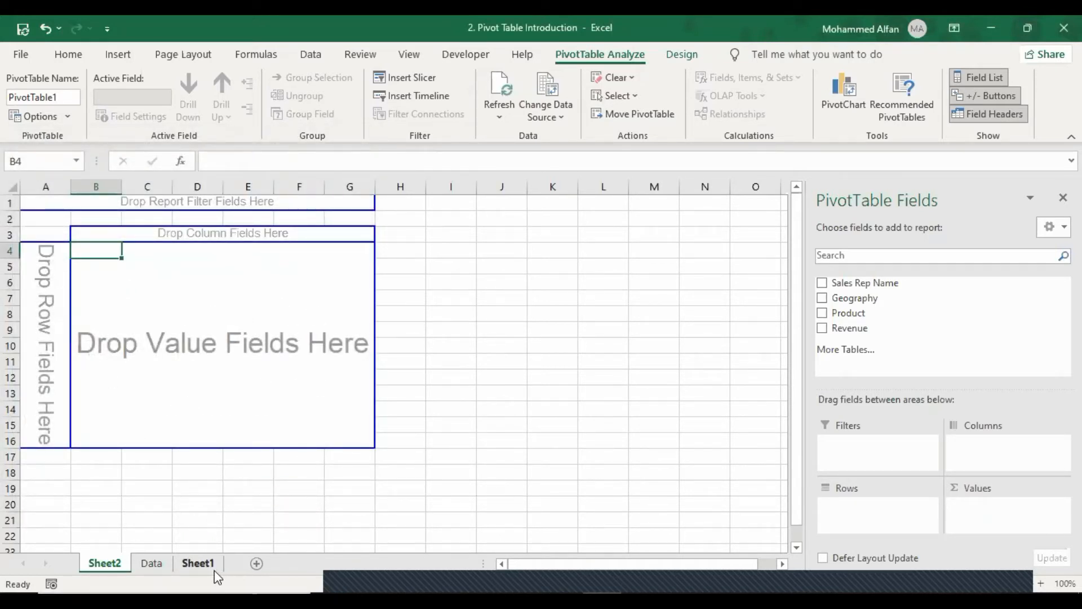
# Check the Sheet1 mock-up and the Data sheet, and place Geography in the rows and Product in the columns of the Sheet2 PivotTable
pyautogui.click(199, 563)
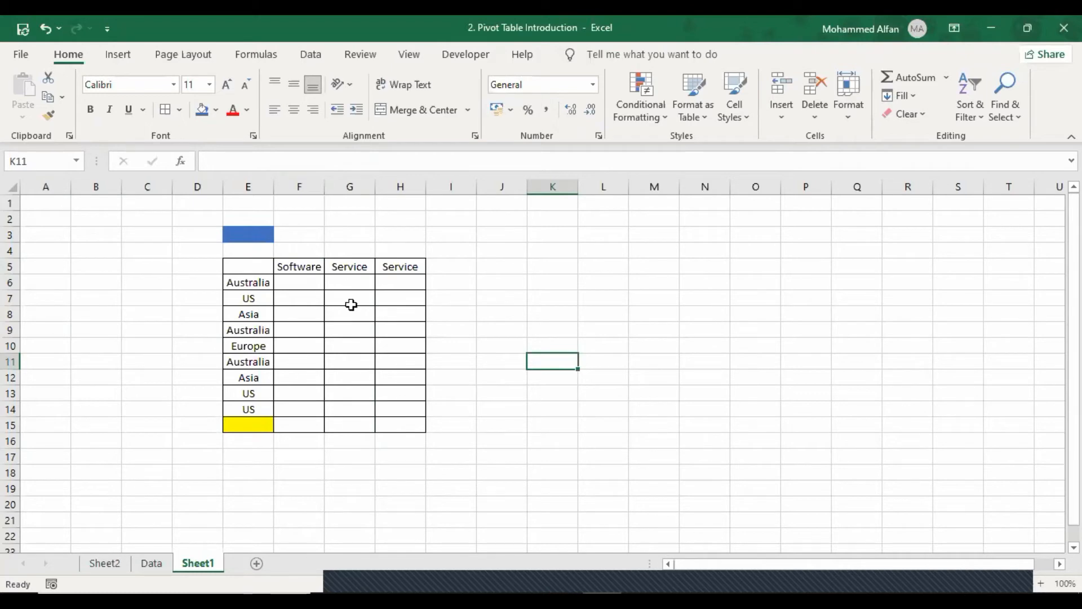
pyautogui.click(152, 563)
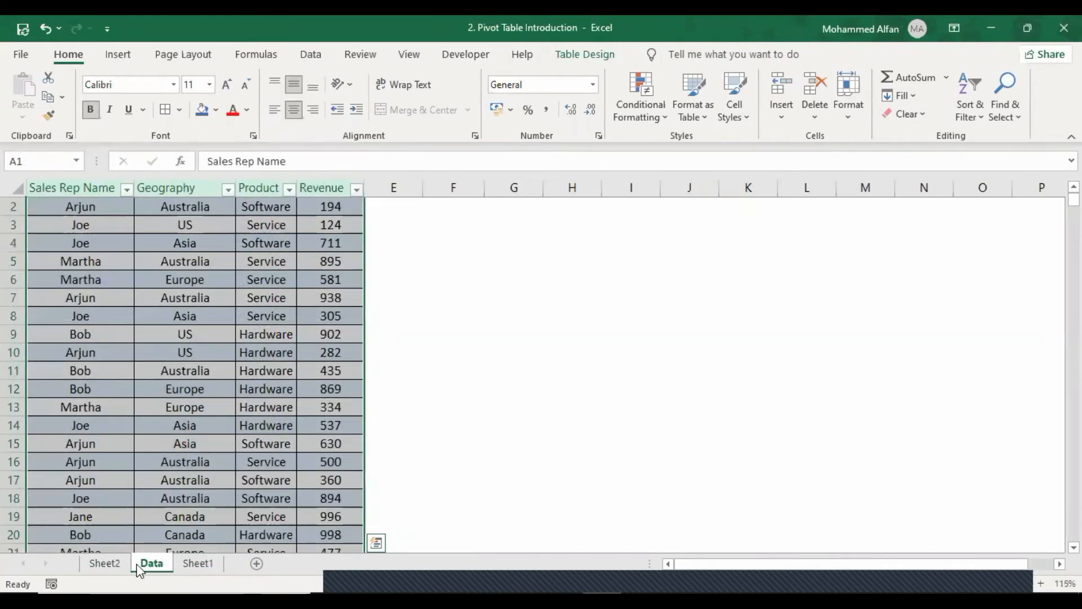
pyautogui.click(104, 563)
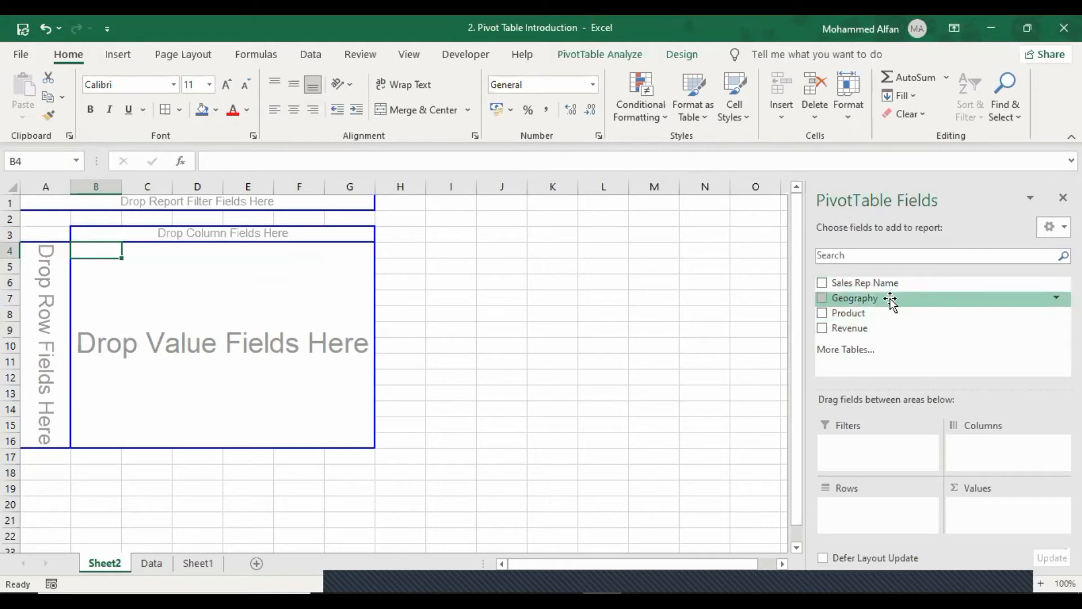
pyautogui.moveTo(890, 301); pyautogui.dragTo(46, 319)
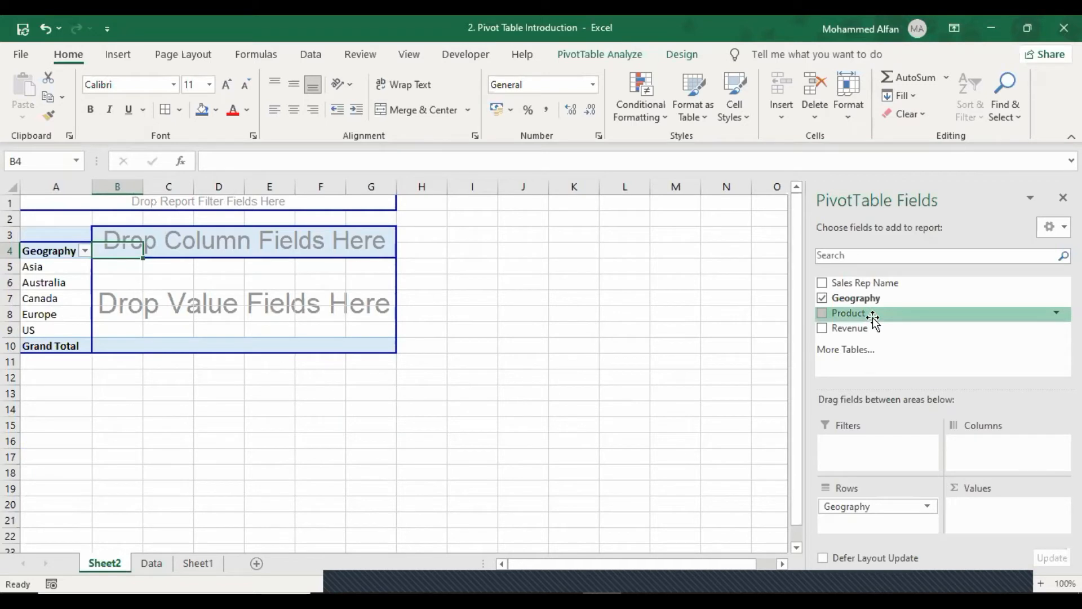
pyautogui.moveTo(873, 318); pyautogui.dragTo(232, 243)
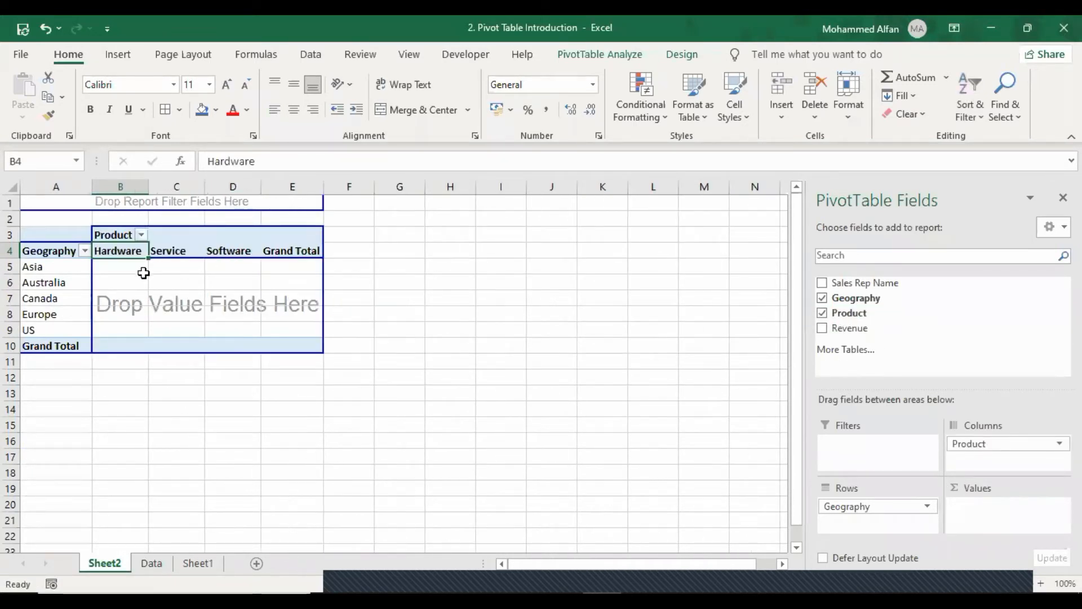
# Review the product headings F5:H5 and geography labels E6:E14 in the Sheet1 mock-up against the source records on the Data sheet
pyautogui.click(202, 564)
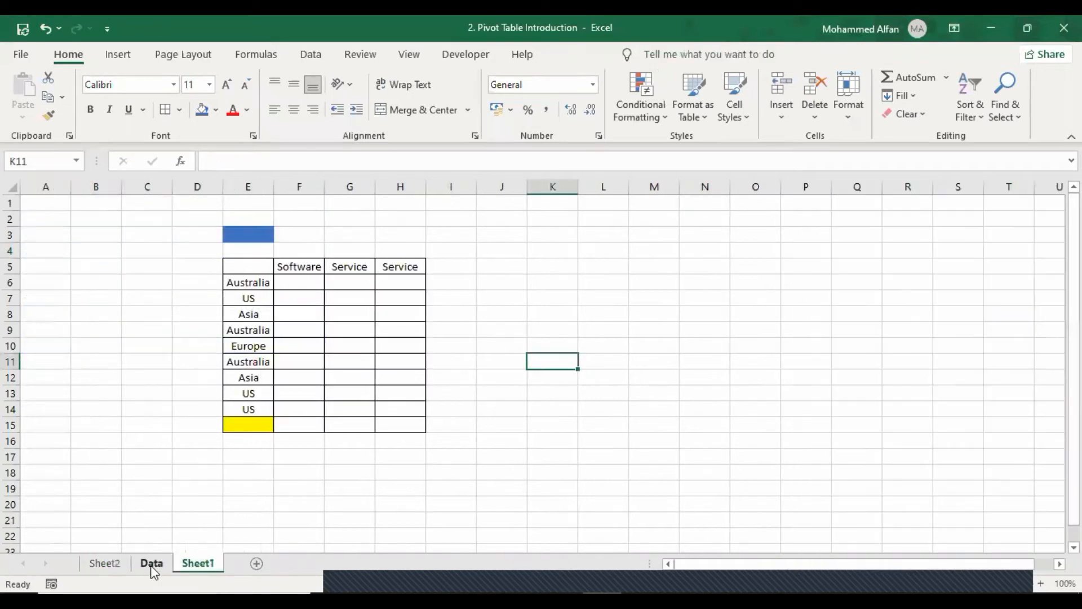
pyautogui.moveTo(290, 267); pyautogui.dragTo(409, 263)
pyautogui.moveTo(302, 266); pyautogui.dragTo(399, 268)
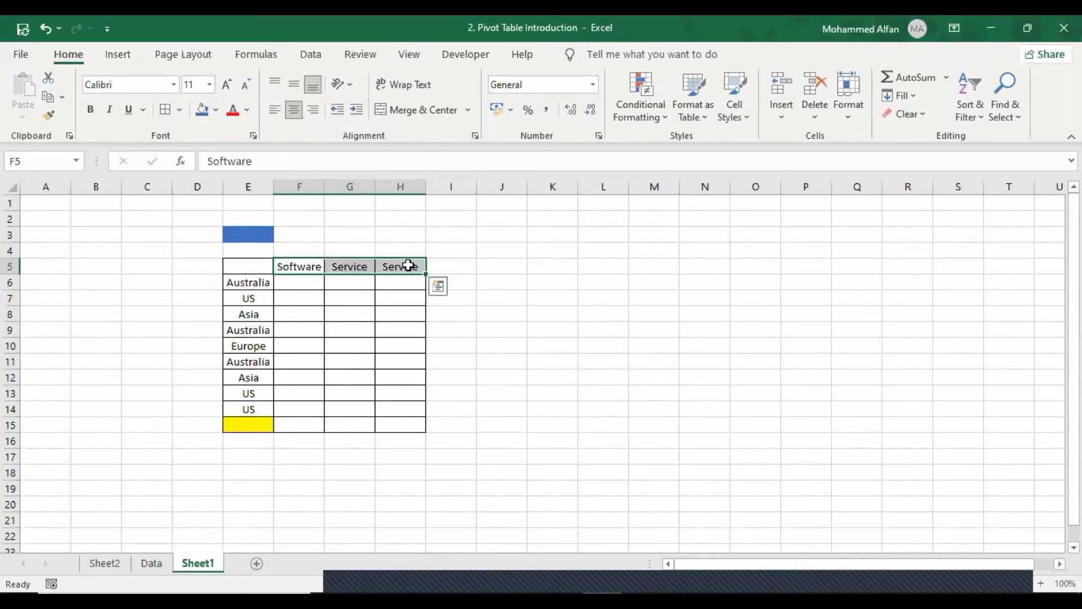
pyautogui.moveTo(253, 284); pyautogui.dragTo(250, 412)
pyautogui.click(151, 563)
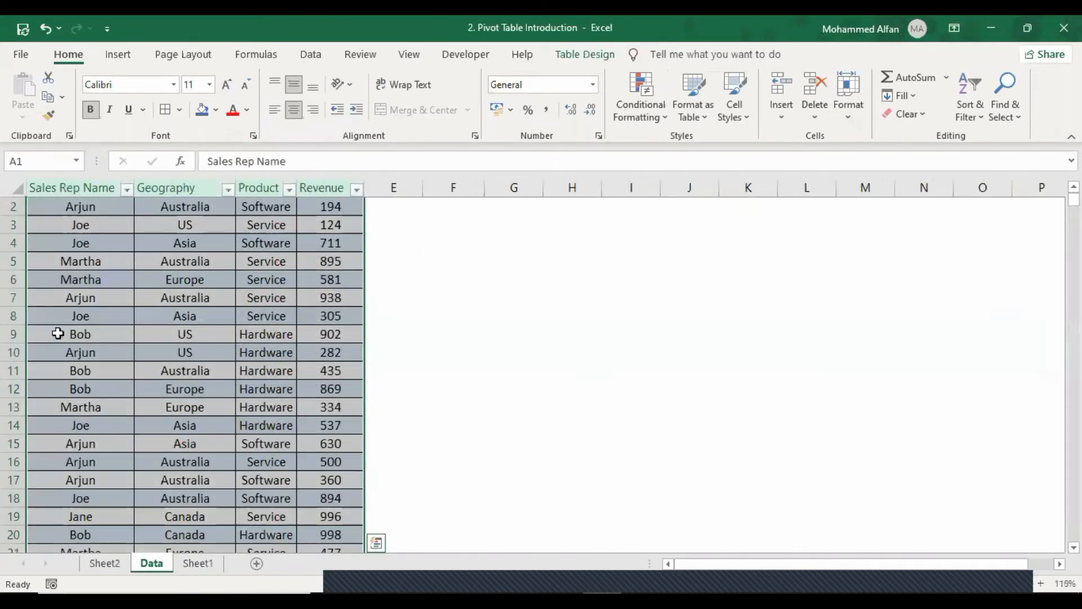
# Add Revenue as the value field and Sales Rep Name as the report filter of the Sheet2 PivotTable
pyautogui.click(106, 564)
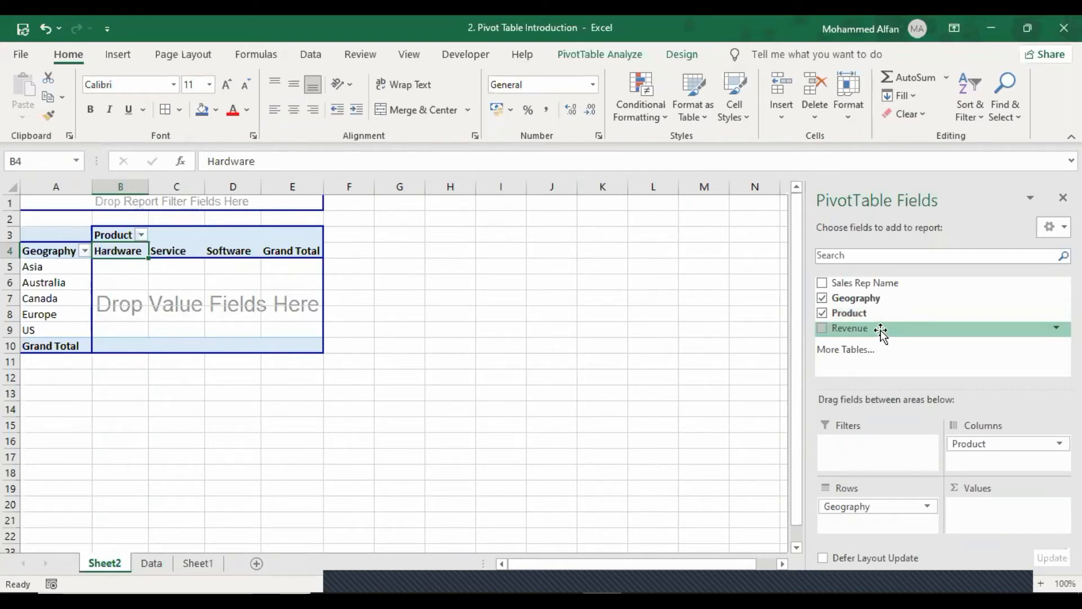
pyautogui.moveTo(881, 332); pyautogui.dragTo(180, 314)
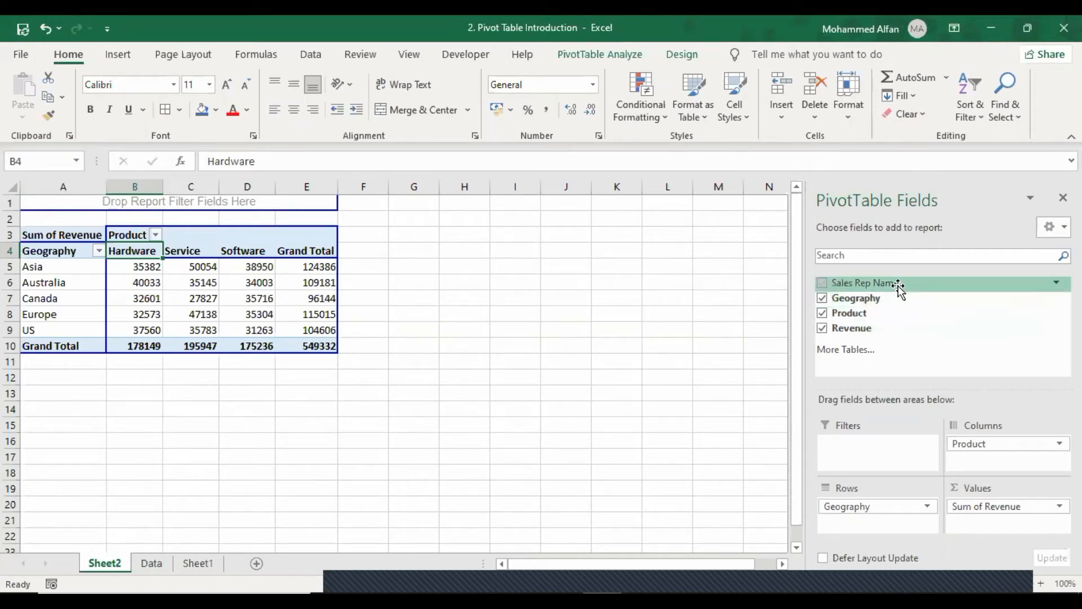
pyautogui.moveTo(900, 289); pyautogui.dragTo(58, 202)
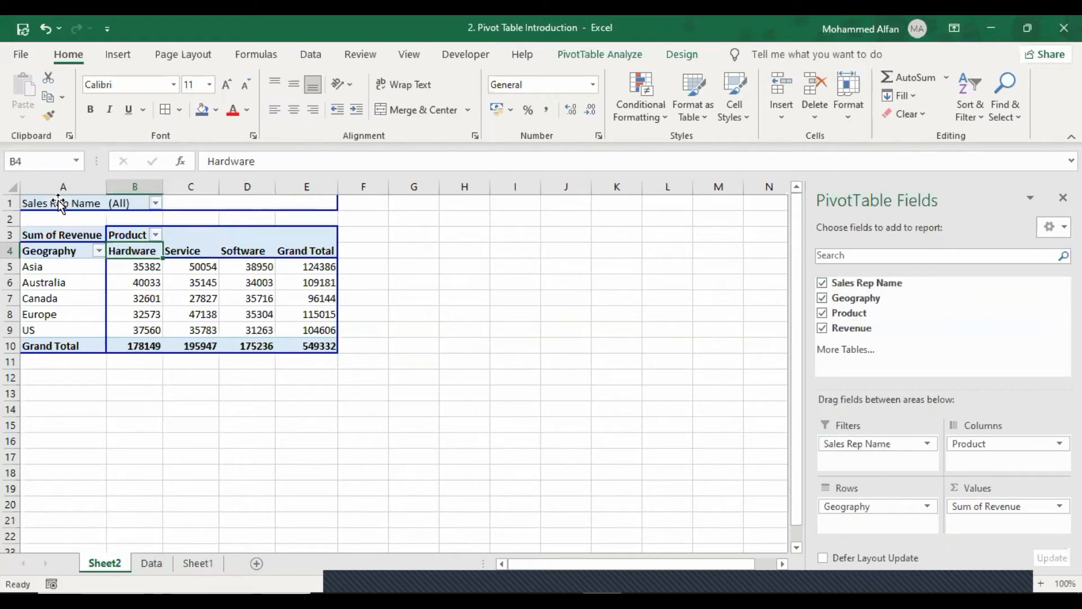
# Filter the PivotTable by Sales Rep Name to the second sales rep in the list
pyautogui.click(156, 203)
pyautogui.click(34, 268)
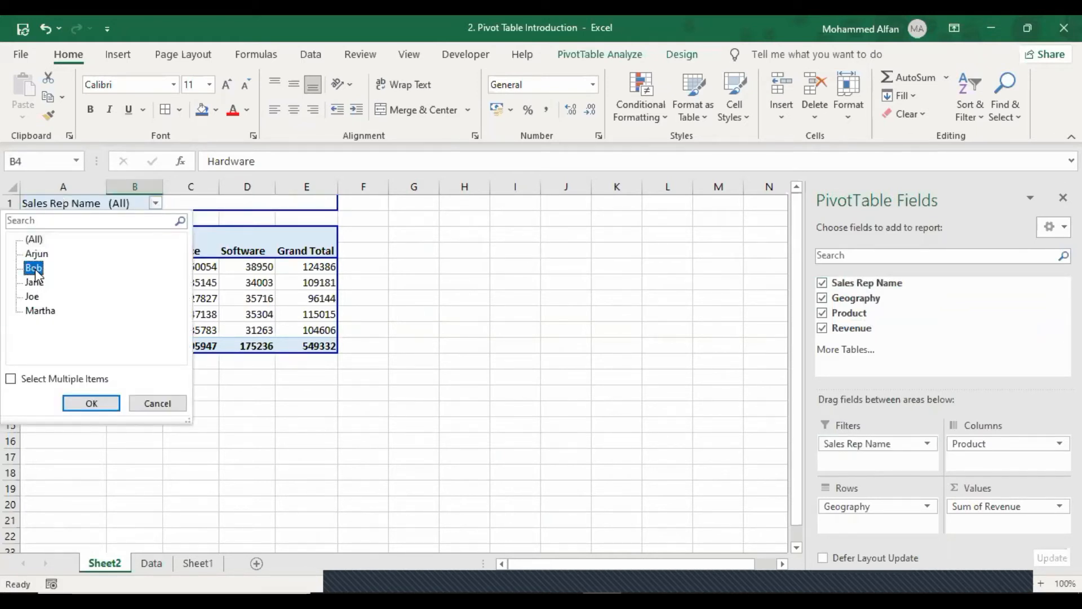
pyautogui.click(24, 221)
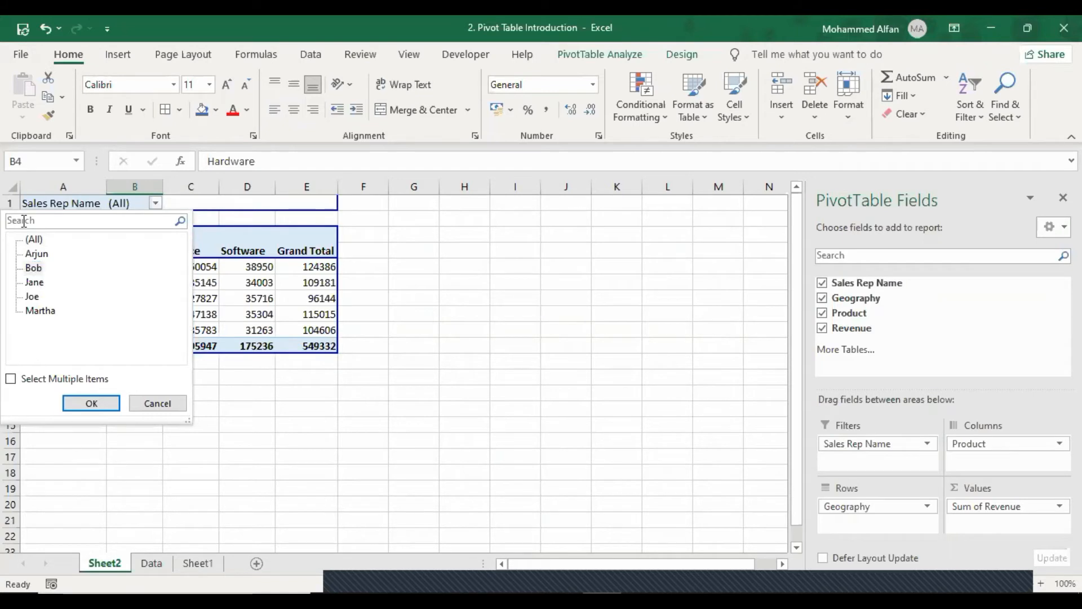
pyautogui.click(34, 269)
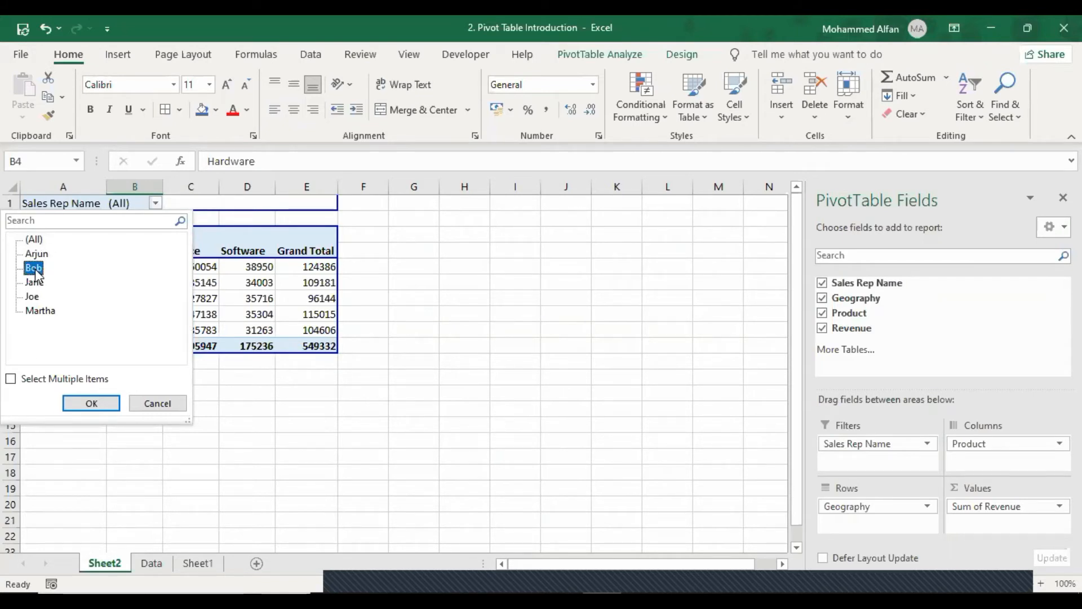
pyautogui.click(91, 403)
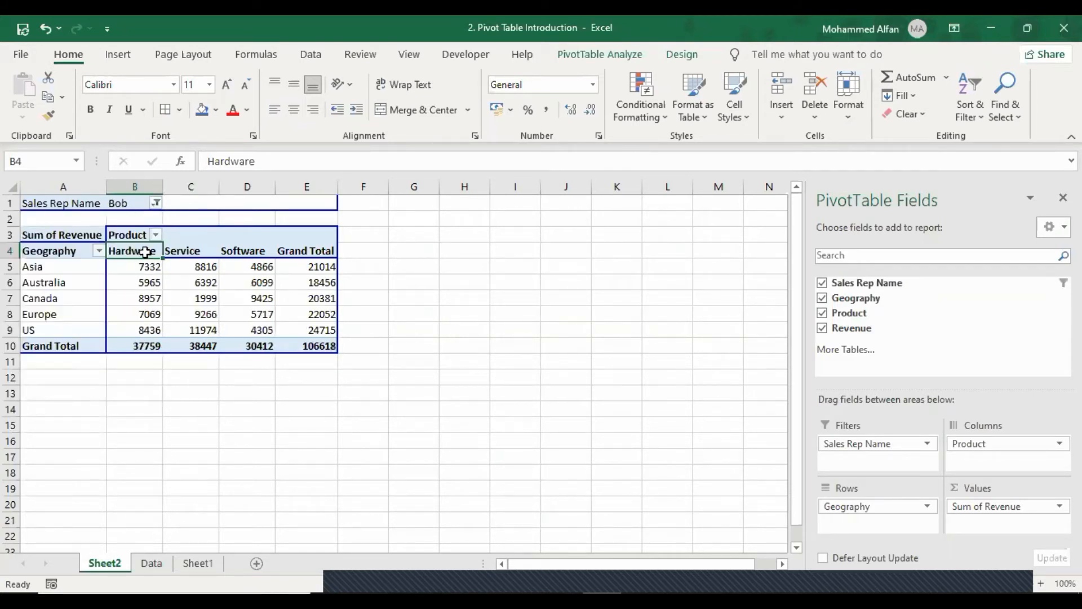
# Allow multiple items in the Sales Rep Name filter and include the fourth listed sales rep as well
pyautogui.click(157, 205)
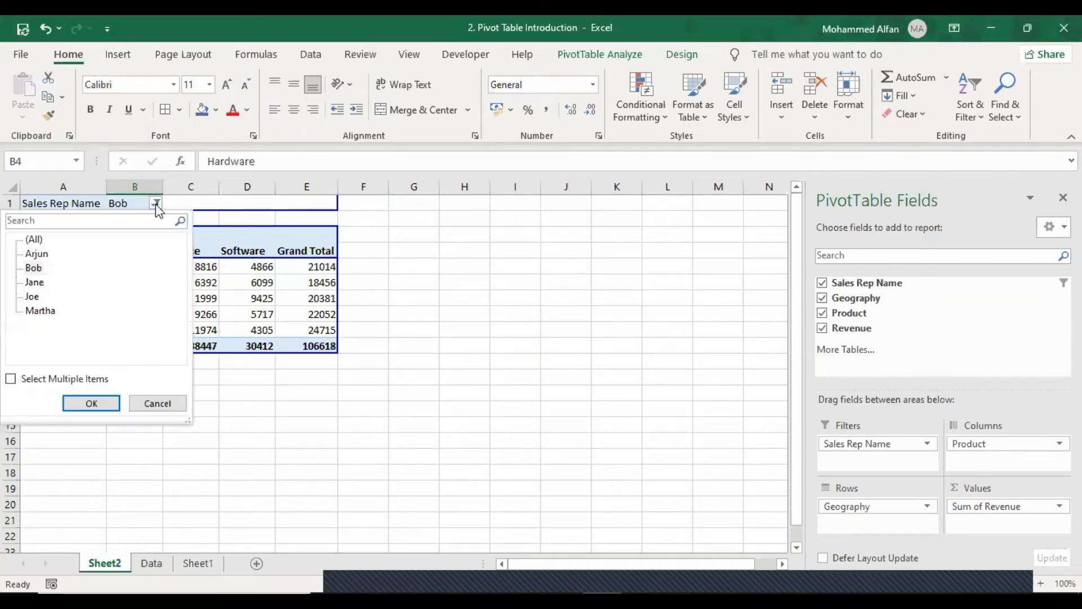
pyautogui.click(11, 379)
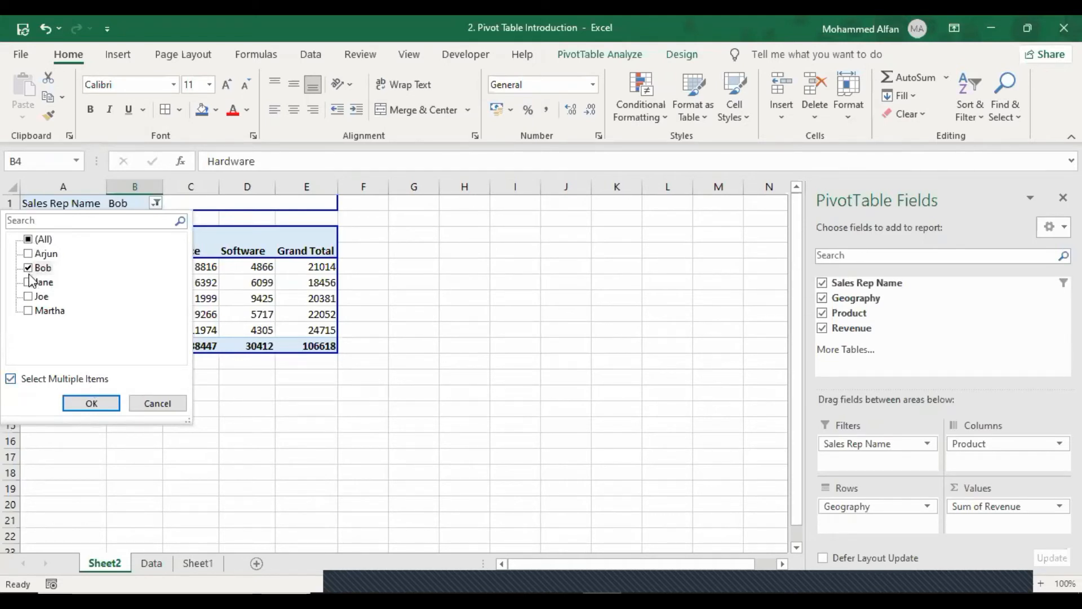
pyautogui.click(29, 297)
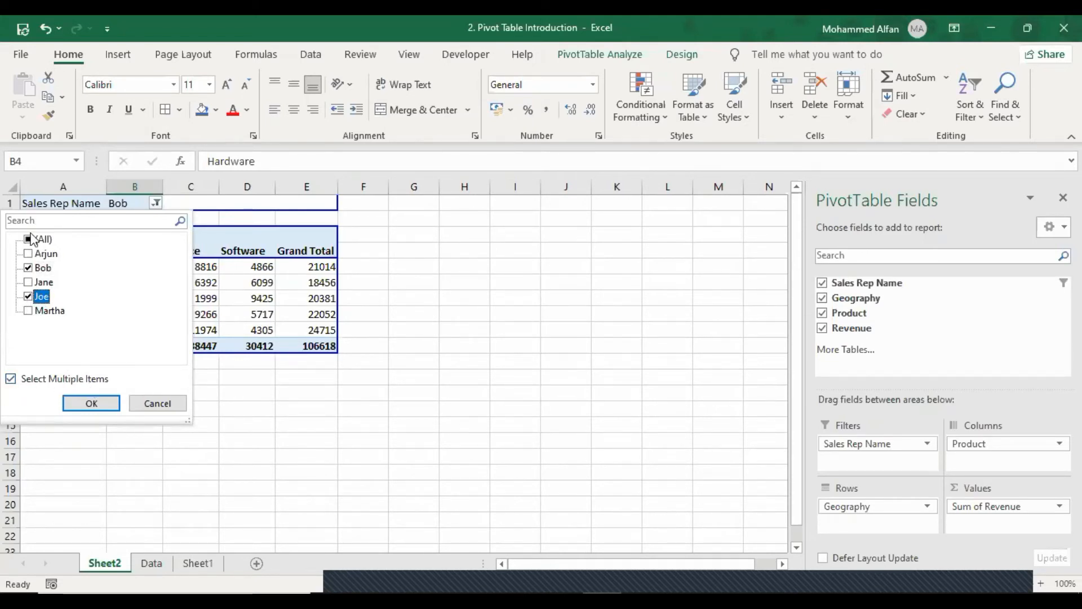
pyautogui.click(101, 410)
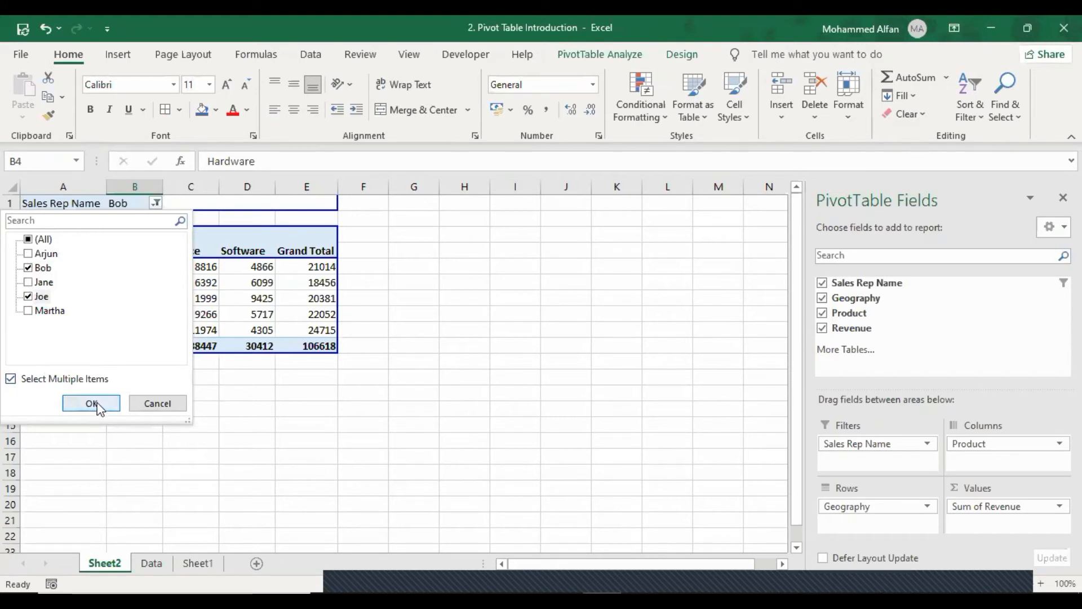
pyautogui.click(96, 405)
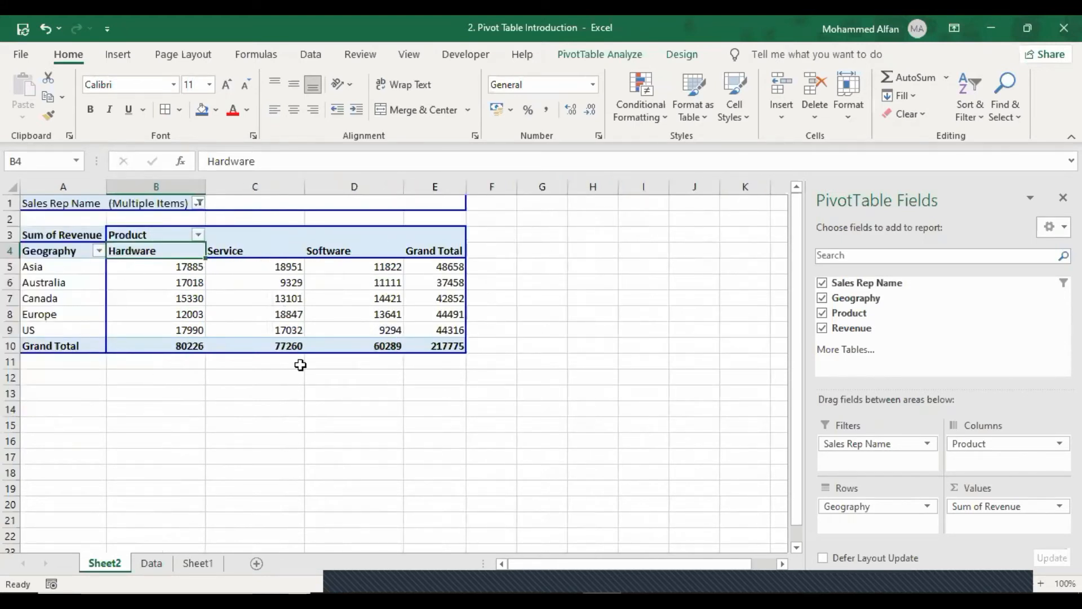
# Delete the Sheet2 worksheet with its PivotTable permanently
pyautogui.rightClick(109, 571)
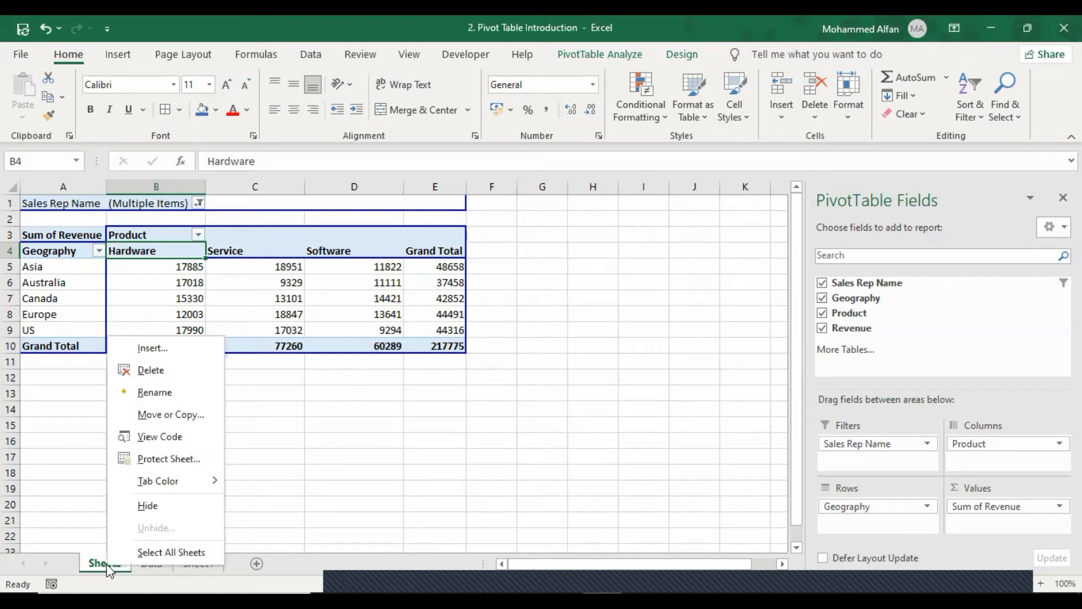
pyautogui.click(183, 381)
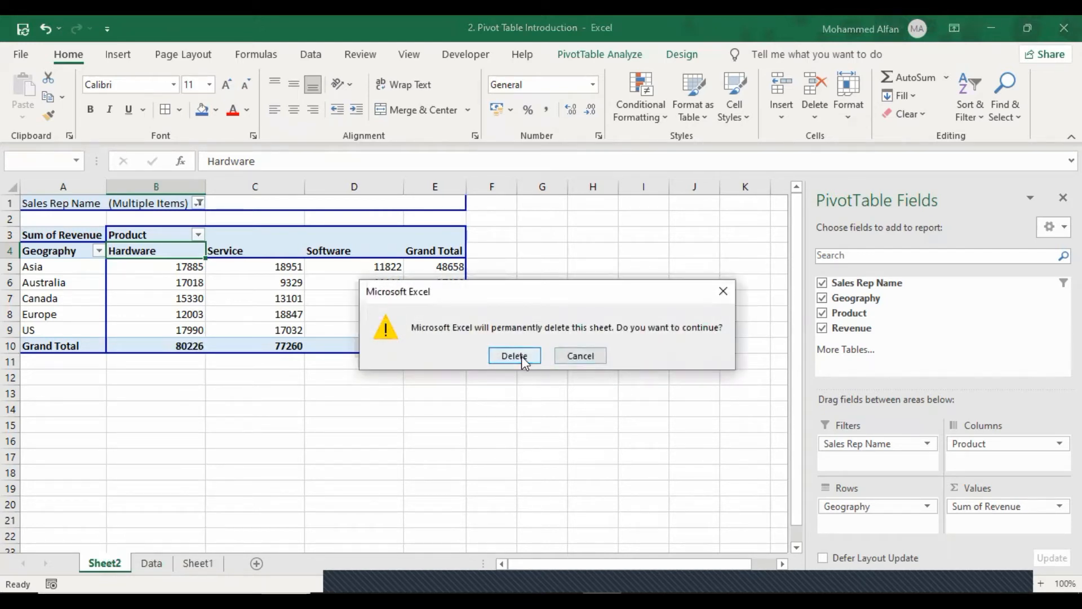
pyautogui.click(522, 357)
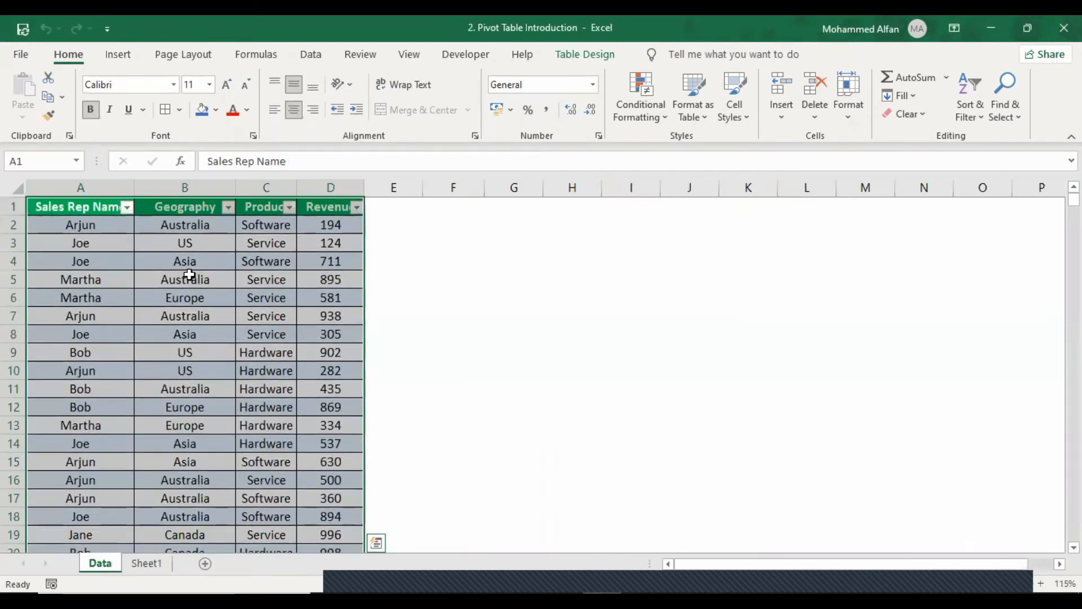
# Create a PivotTable from the sales table on the Data sheet and place it in a new worksheet
pyautogui.click(199, 280)
pyautogui.click(225, 312)
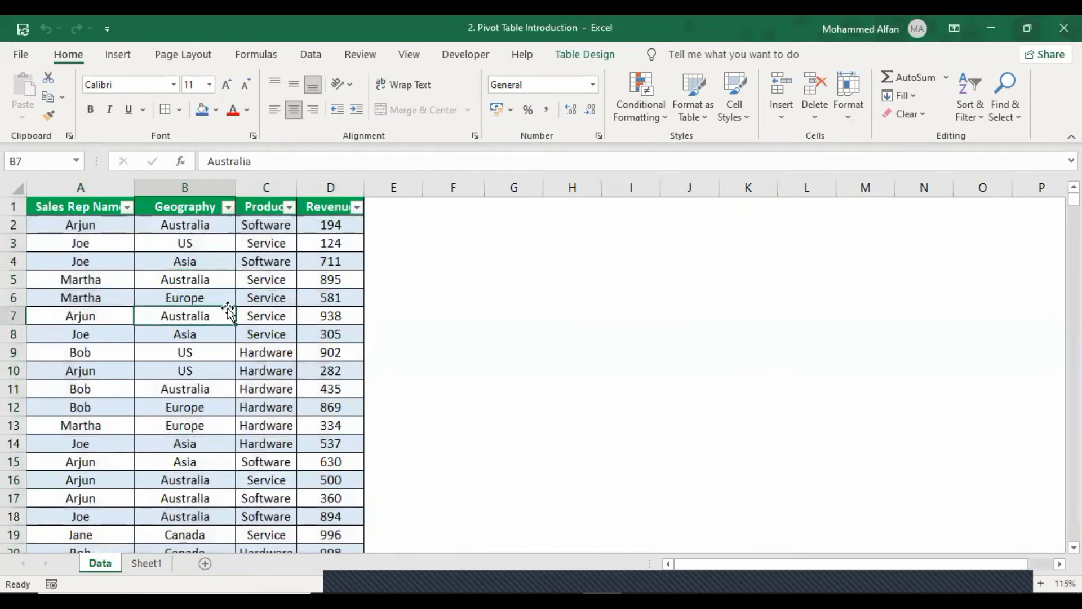
pyautogui.click(217, 276)
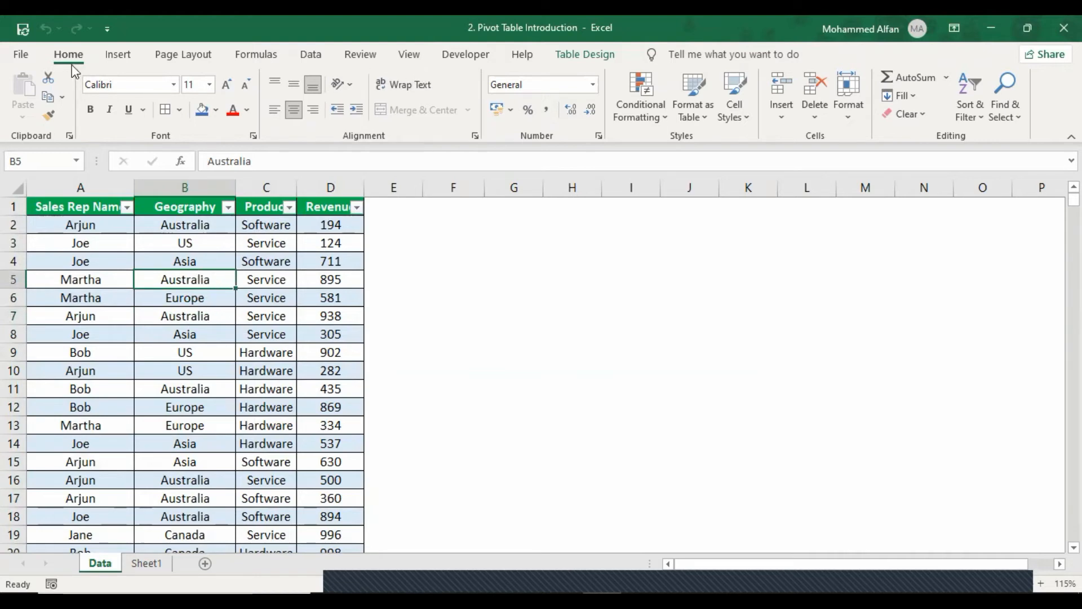
pyautogui.click(111, 58)
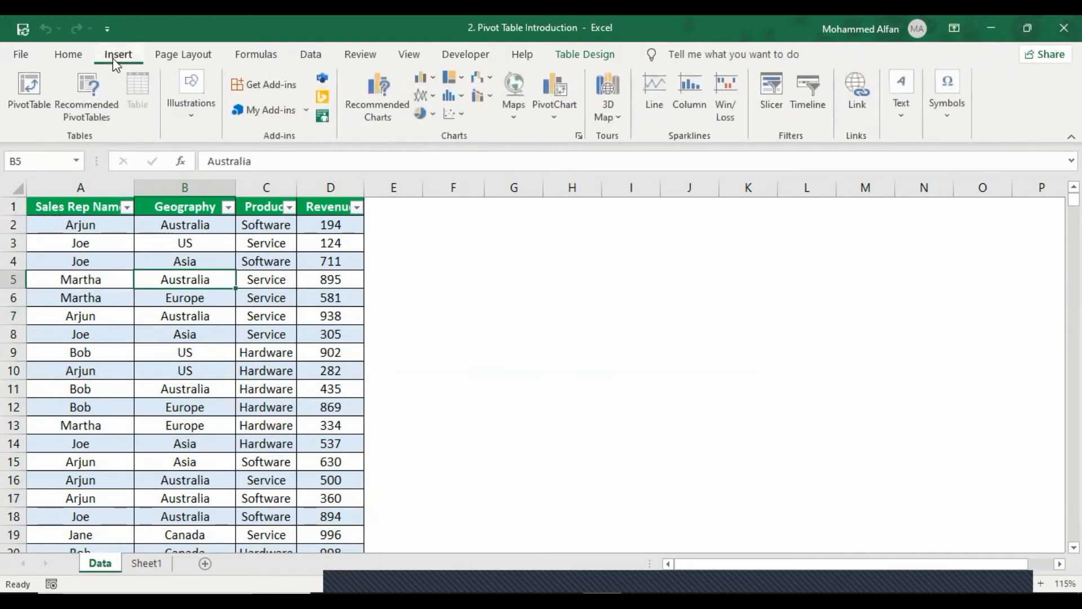
pyautogui.click(23, 95)
pyautogui.click(738, 476)
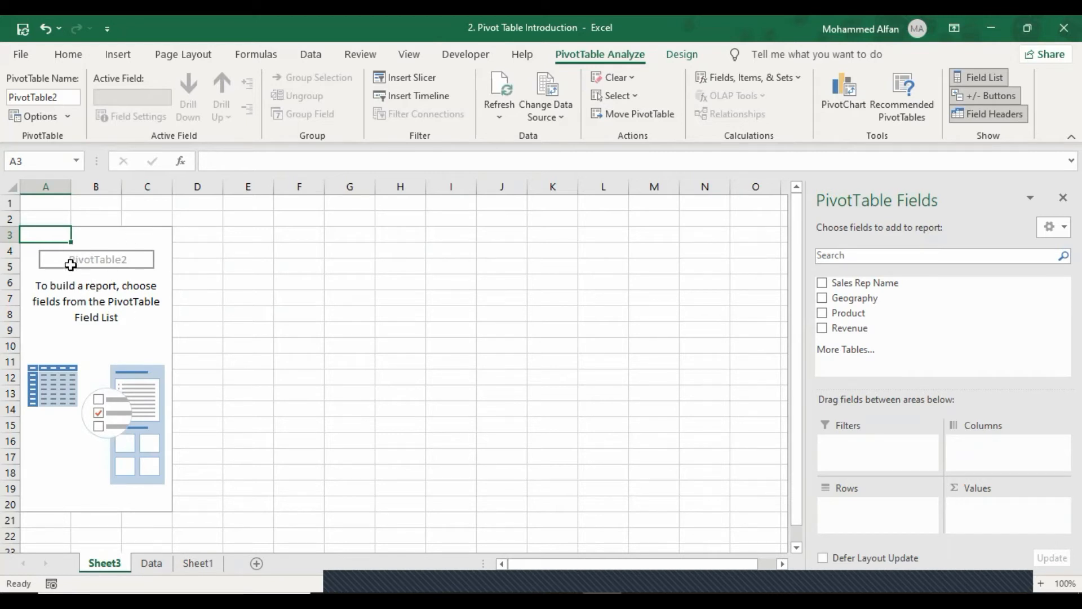
# Enable the classic PivotTable layout for the new empty PivotTable
pyautogui.rightClick(91, 248)
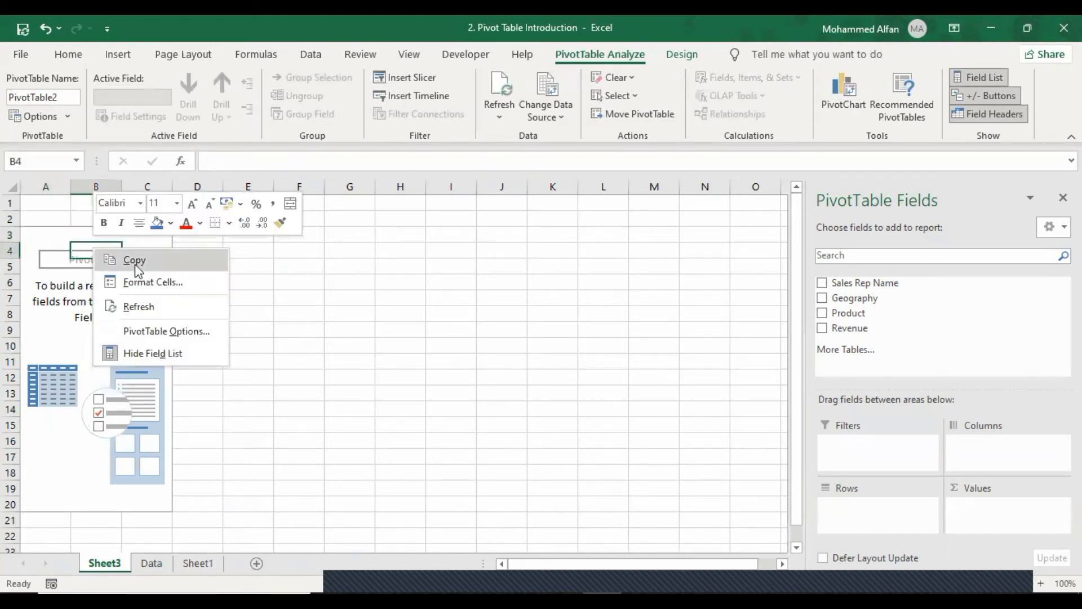
pyautogui.click(164, 331)
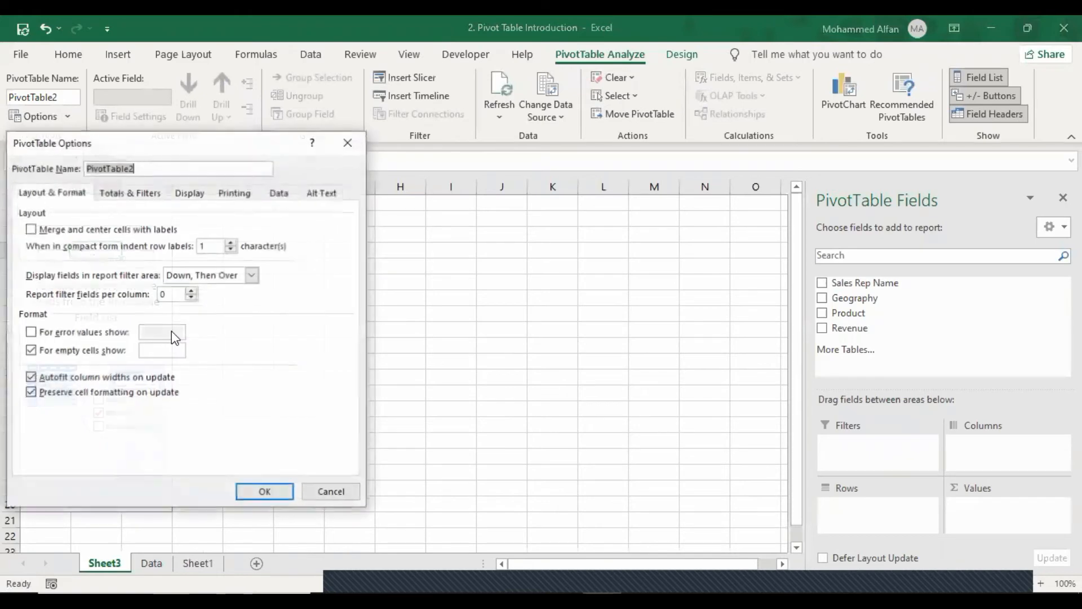
pyautogui.click(191, 194)
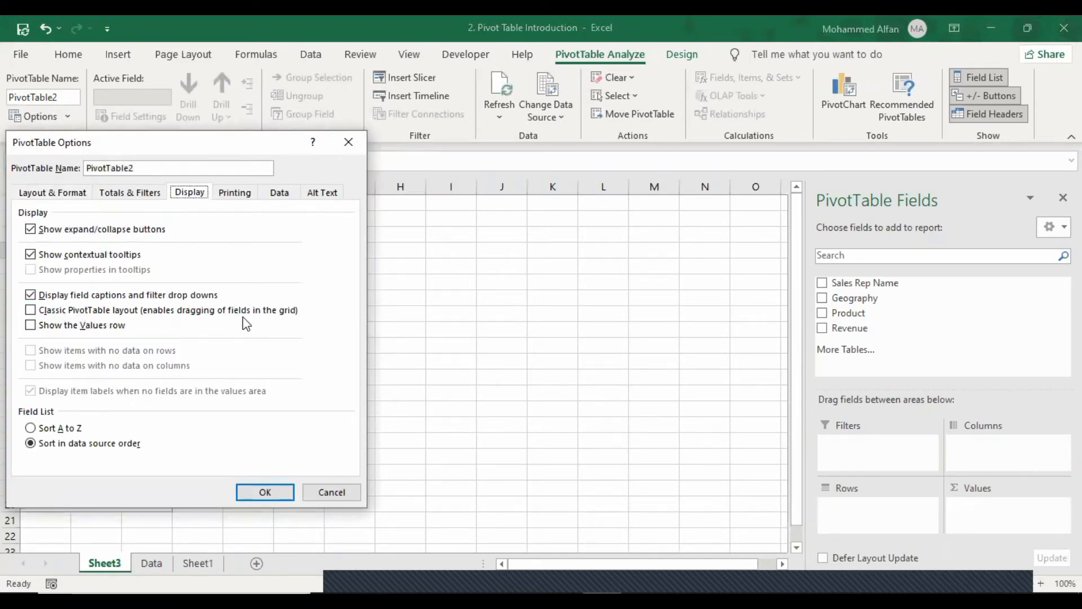
pyautogui.click(31, 311)
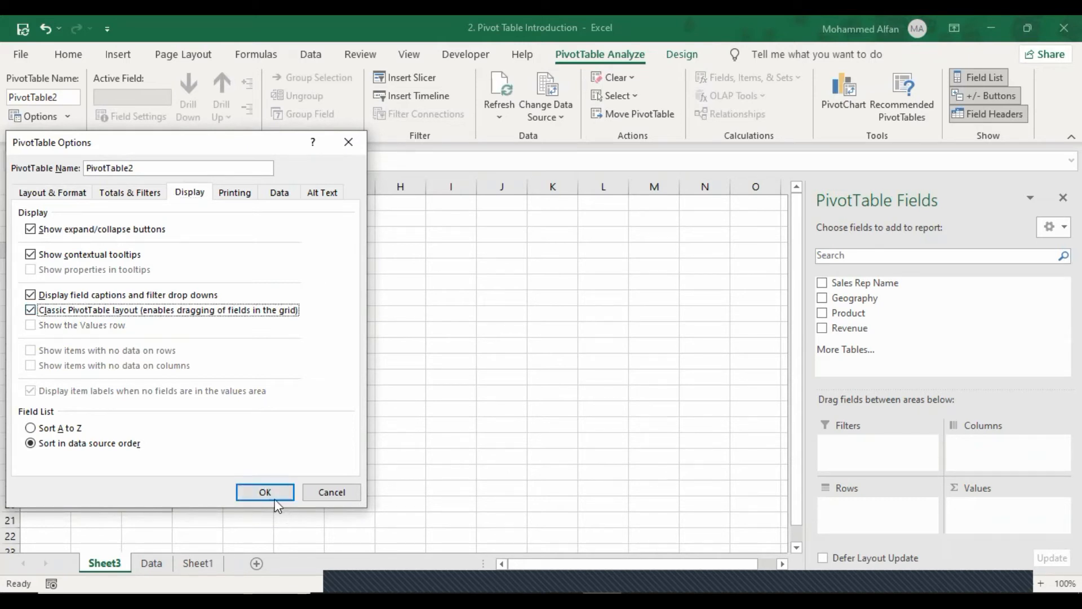
pyautogui.click(275, 499)
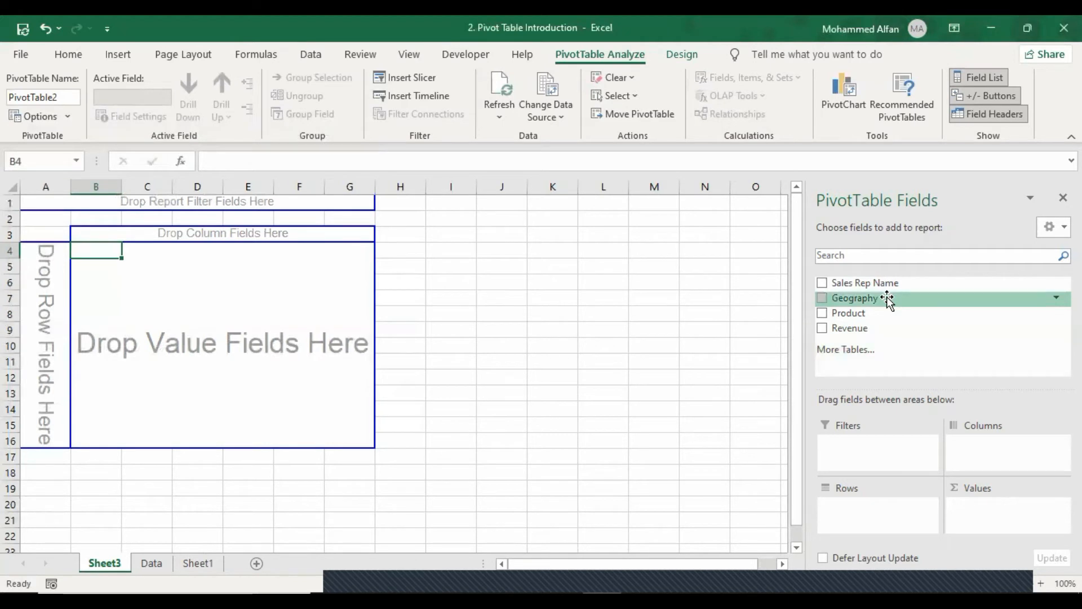
# Lay out the PivotTable with Geography as columns, Product as rows, Revenue as values and Sales Rep Name as the report filter
pyautogui.moveTo(887, 299); pyautogui.dragTo(203, 226)
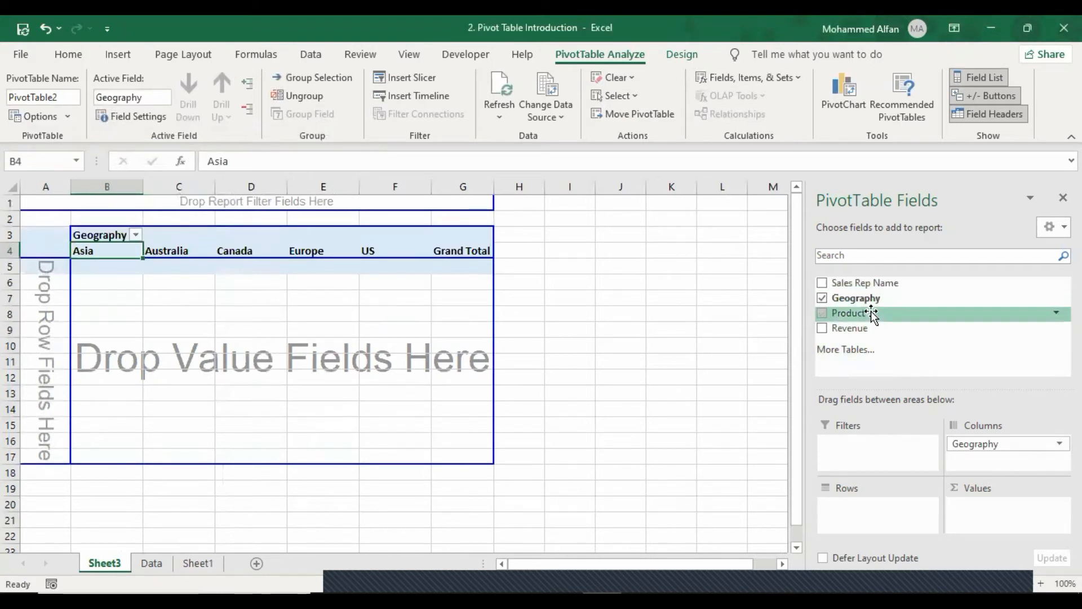
pyautogui.moveTo(872, 315); pyautogui.dragTo(41, 328)
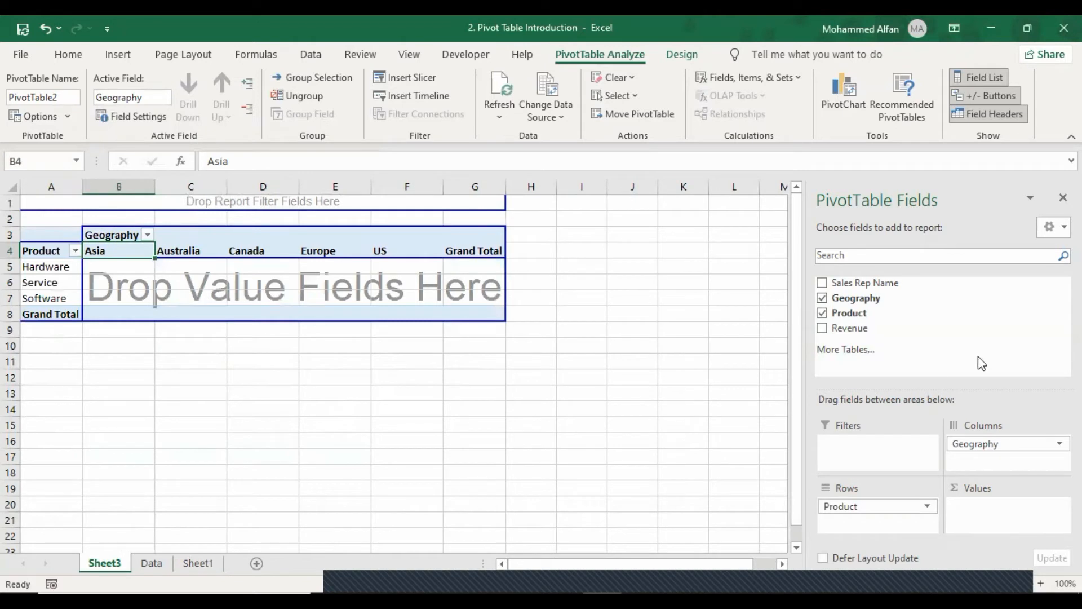
pyautogui.moveTo(913, 328); pyautogui.dragTo(1013, 510)
pyautogui.moveTo(350, 265); pyautogui.dragTo(218, 277)
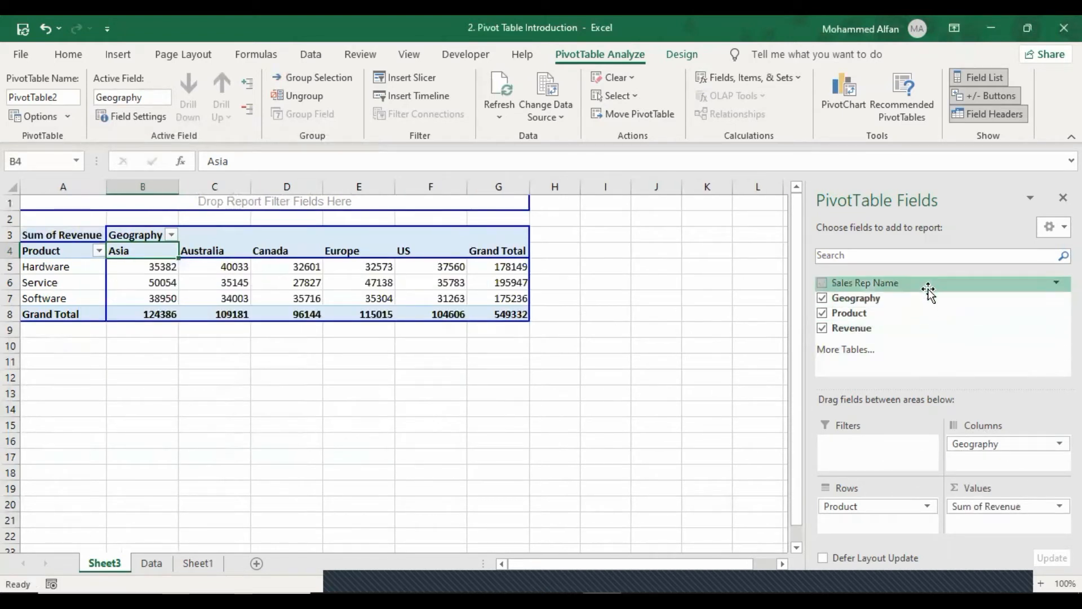
pyautogui.moveTo(925, 285); pyautogui.dragTo(881, 455)
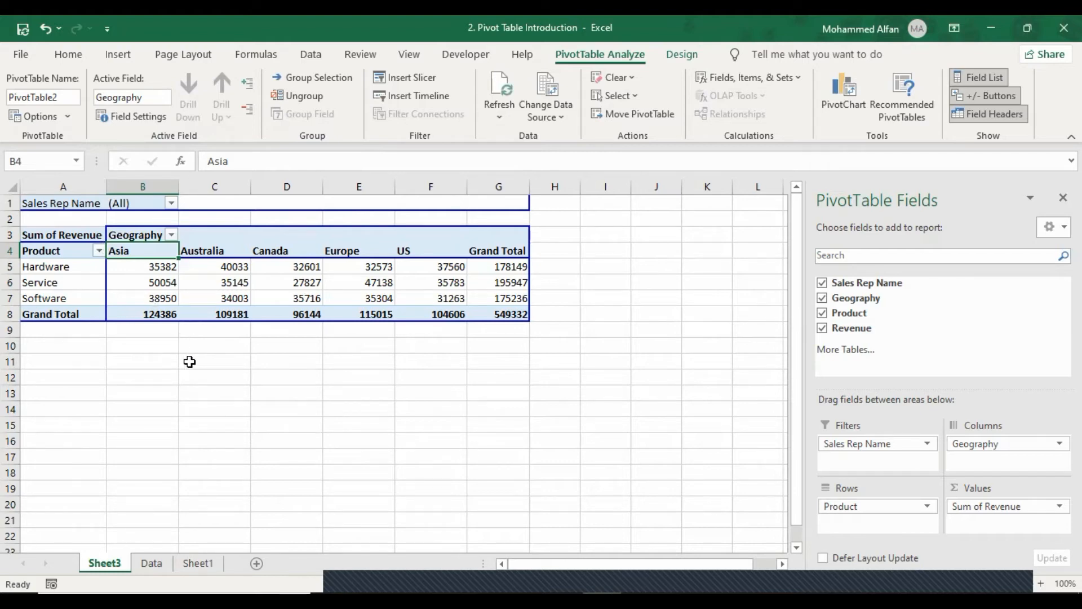
# Copy the entire PivotTable and paste the duplicate at cell J4 on the same sheet
pyautogui.click(208, 357)
pyautogui.click(78, 276)
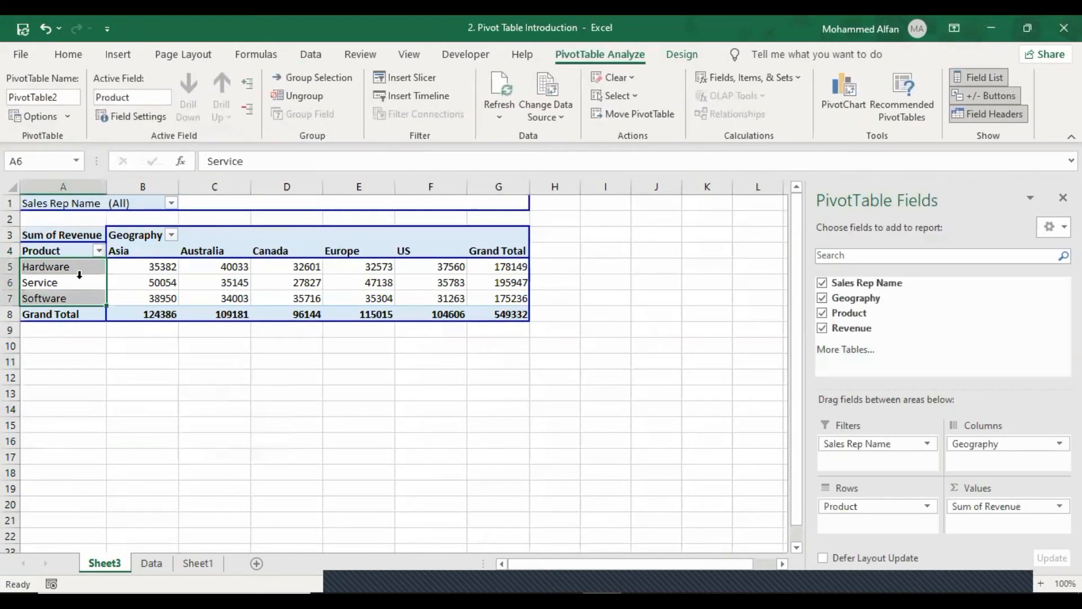
pyautogui.click(698, 58)
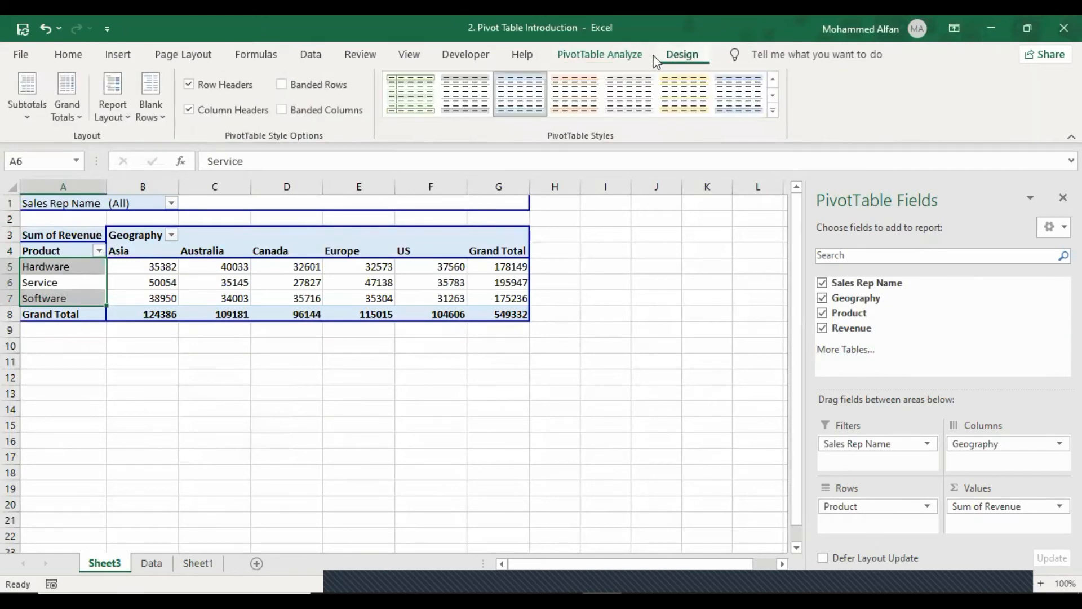
pyautogui.click(584, 57)
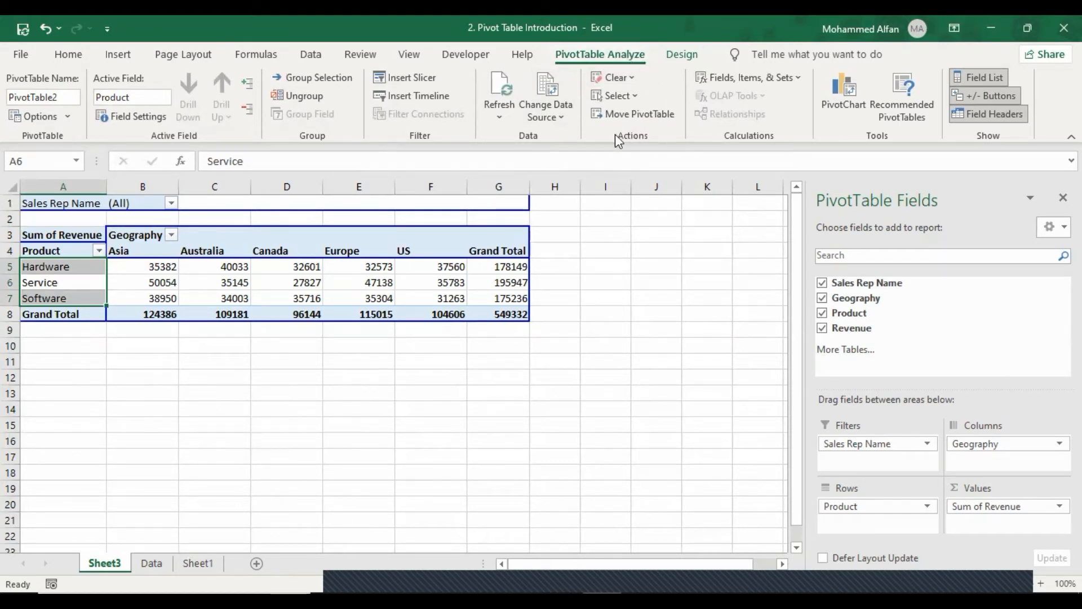
pyautogui.click(637, 97)
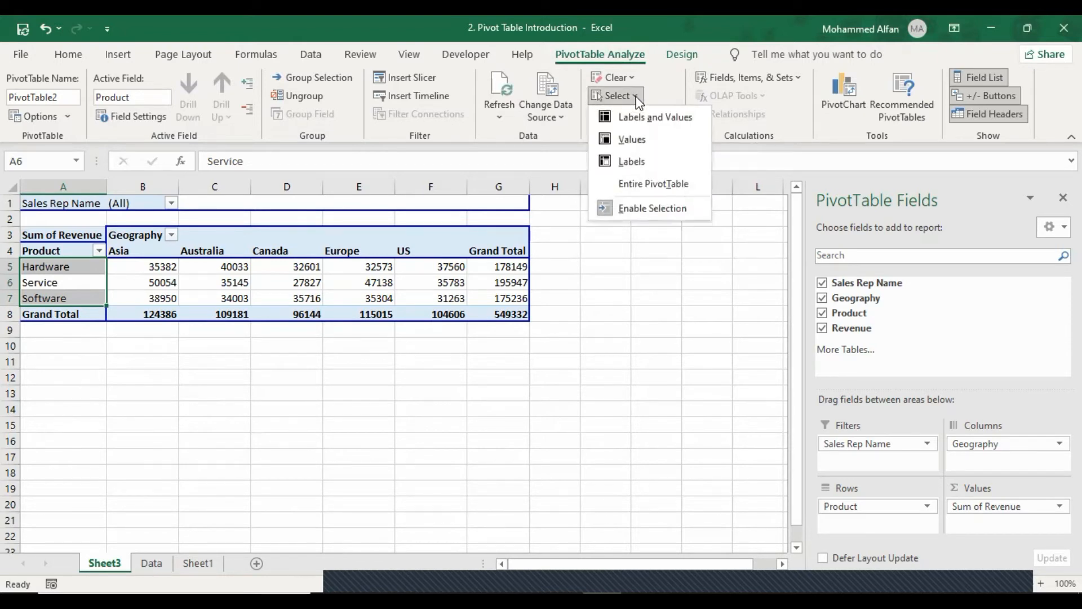
pyautogui.click(660, 181)
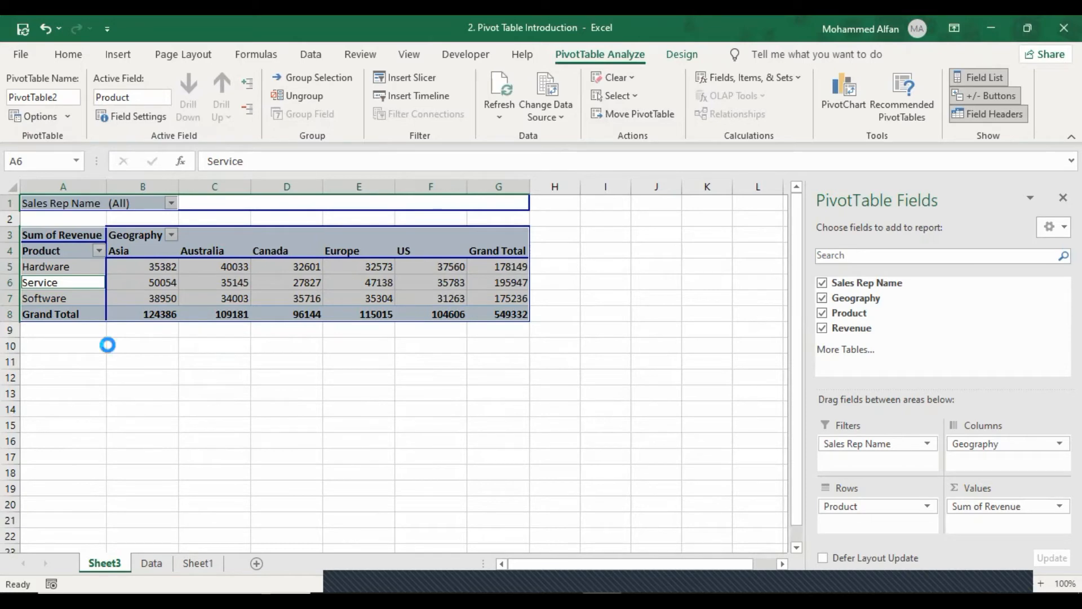
pyautogui.hotkey('ctrl', 'c')
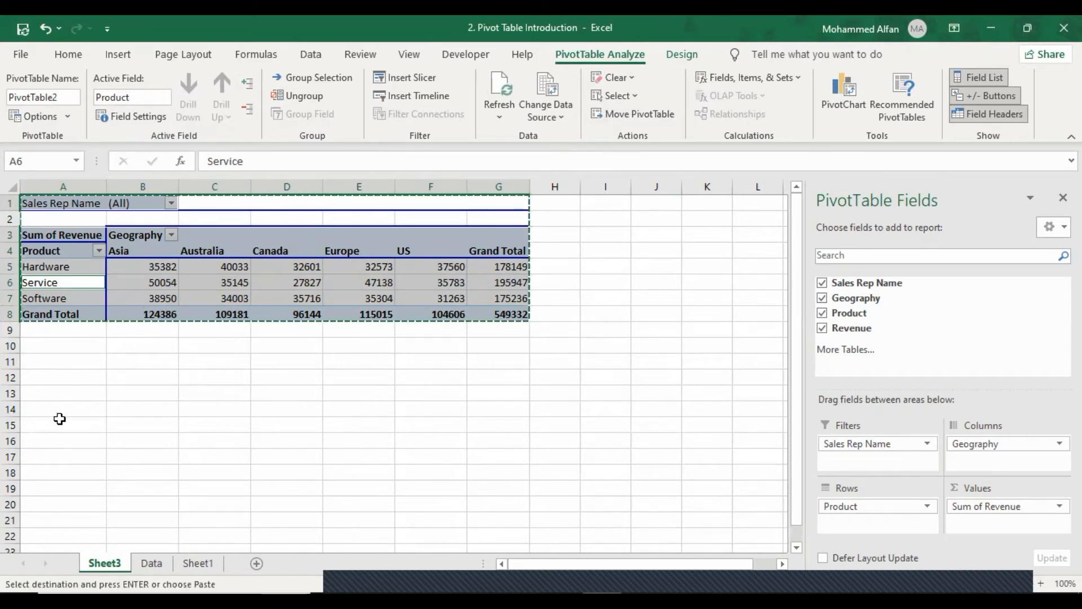
pyautogui.click(663, 251)
pyautogui.hotkey('ctrl', 'v')
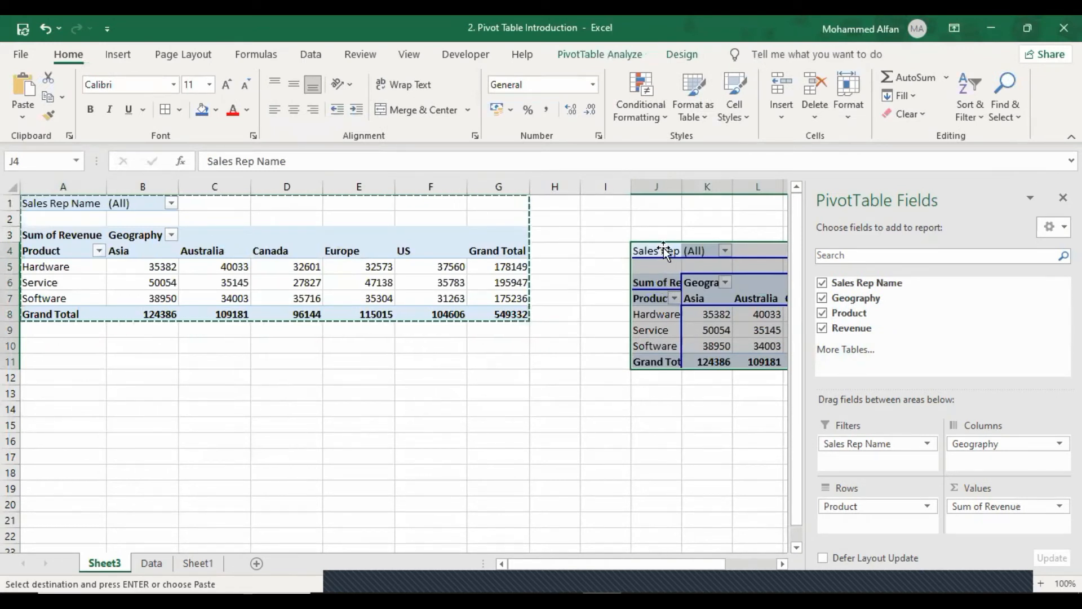
pyautogui.press('Escape')
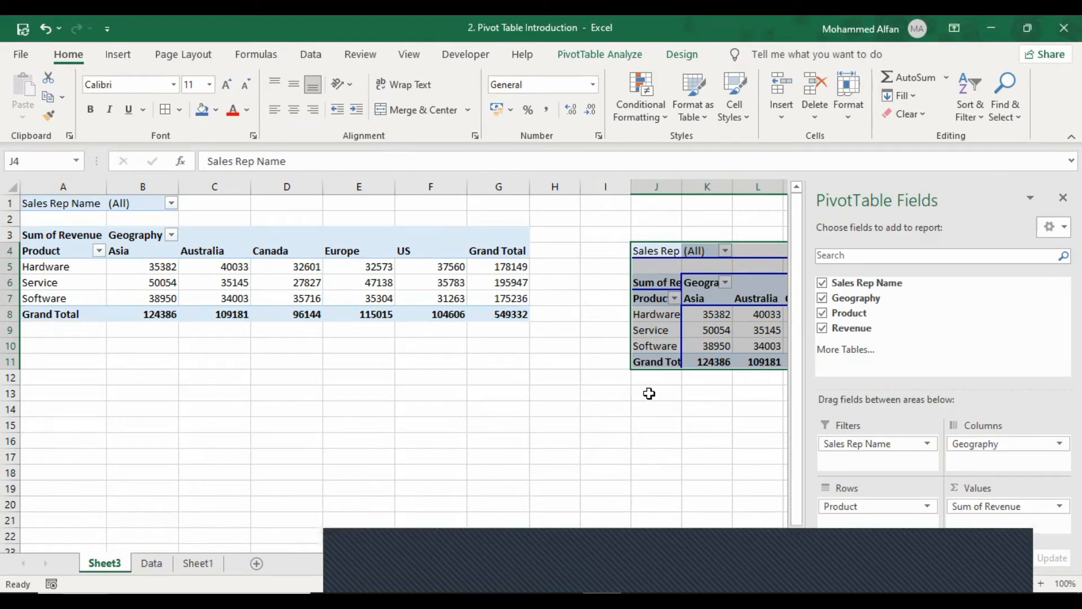
# Remove Sales Rep Name, Geography, Product and Revenue from the copied PivotTable
pyautogui.click(659, 250)
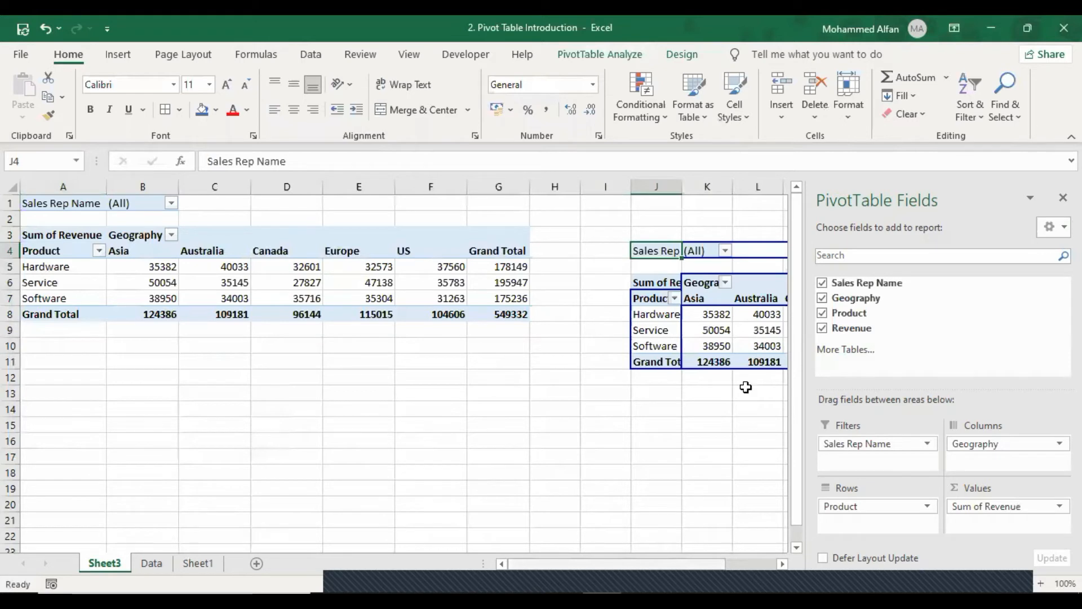
pyautogui.click(823, 282)
pyautogui.click(822, 297)
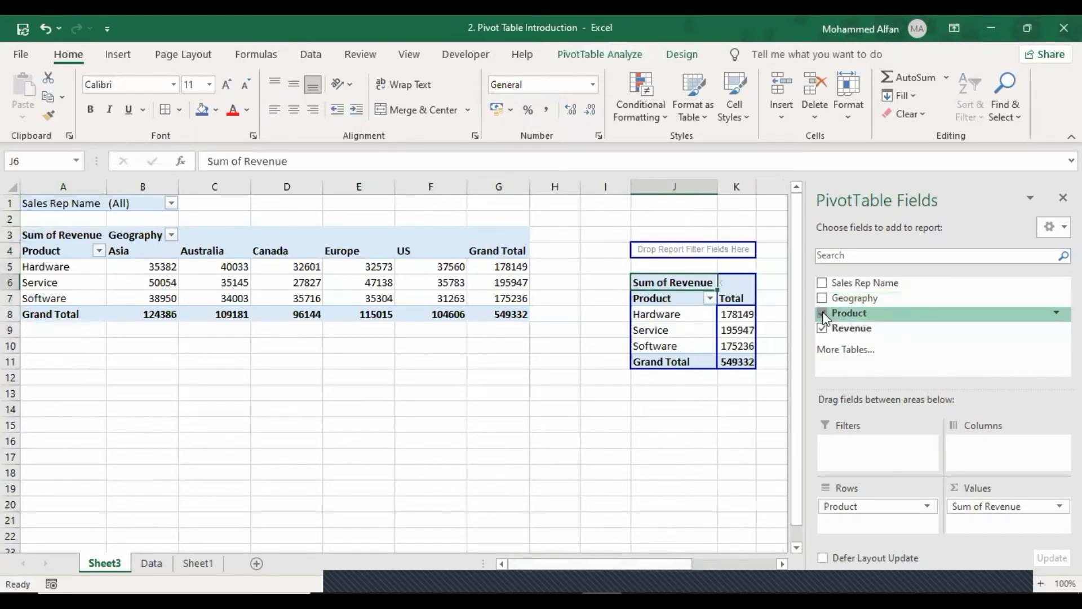
pyautogui.click(823, 312)
pyautogui.click(823, 328)
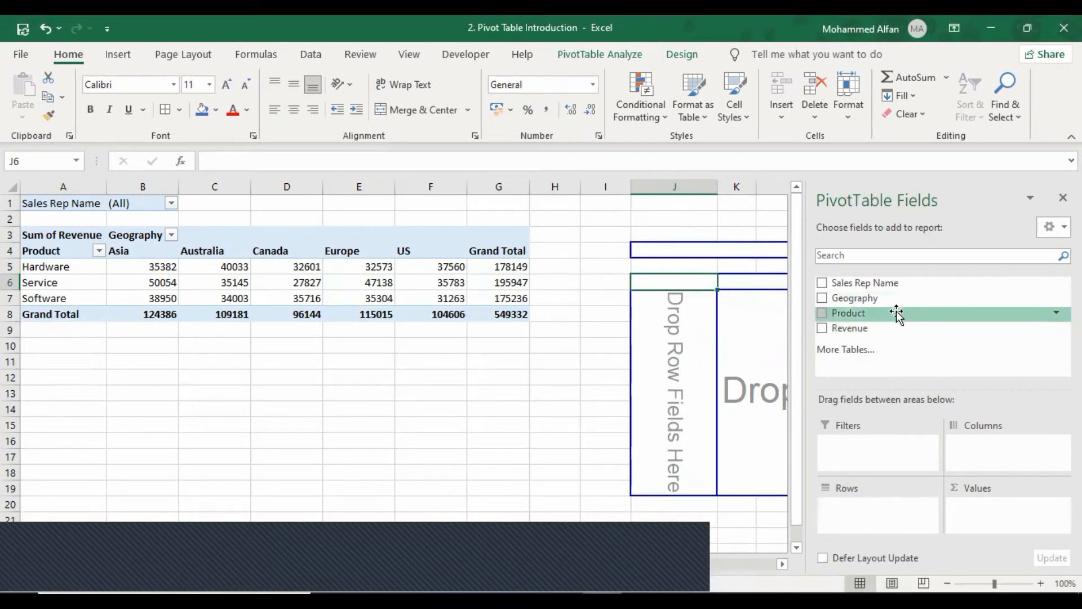
# Rebuild the copied PivotTable with Product as columns, Sales Rep Name as rows and Revenue as values, and close the field list
pyautogui.moveTo(896, 315); pyautogui.dragTo(1000, 451)
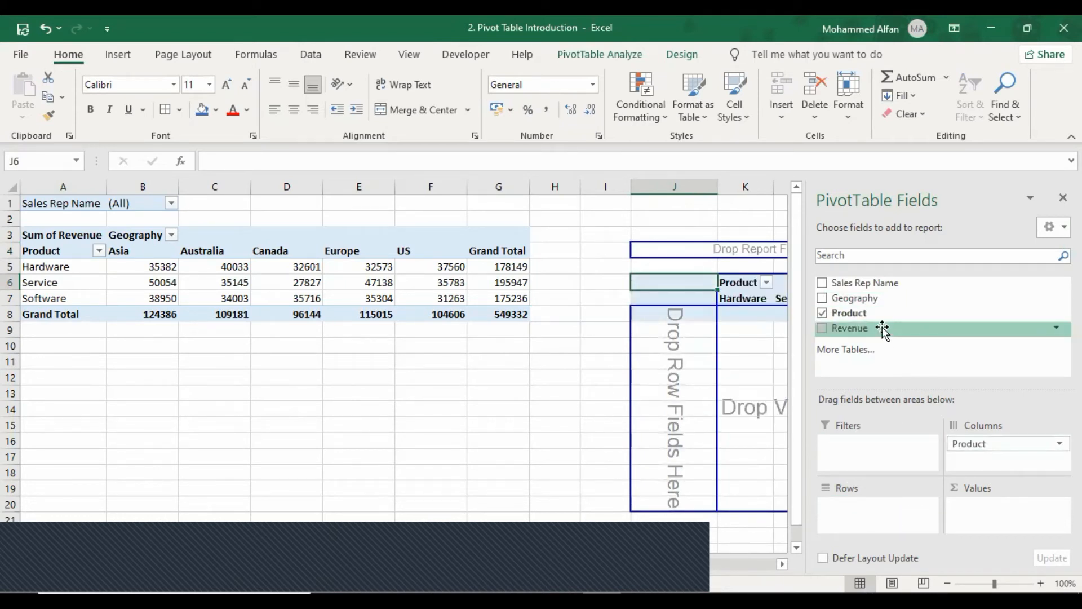
pyautogui.moveTo(862, 282); pyautogui.dragTo(873, 511)
pyautogui.moveTo(860, 329); pyautogui.dragTo(998, 514)
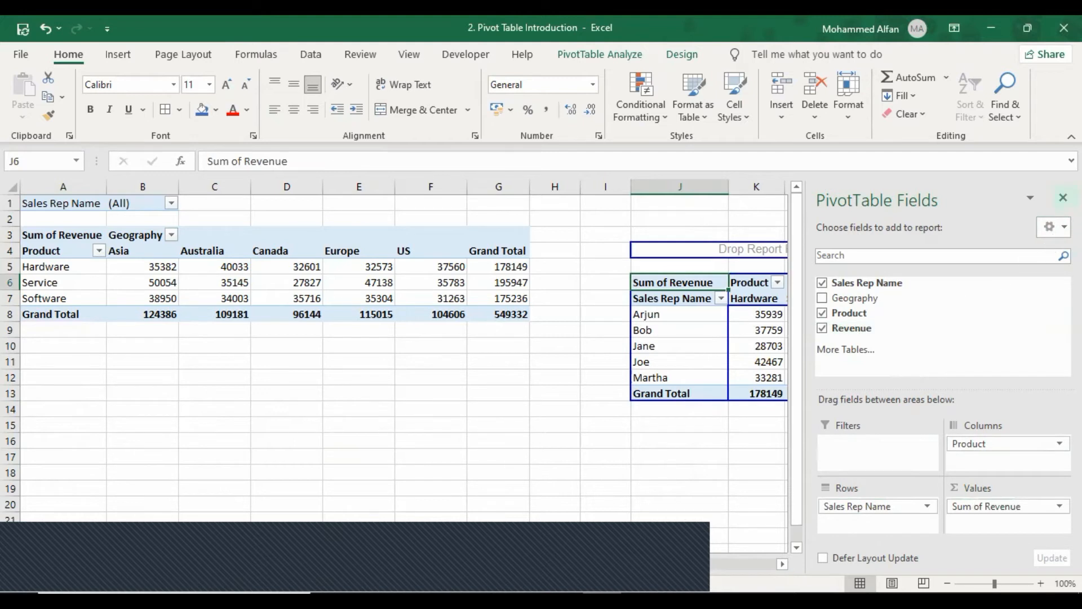
pyautogui.click(1063, 197)
# Compare the product-by-geography PivotTable with the sales-rep-by-product PivotTable beside it
pyautogui.click(846, 332)
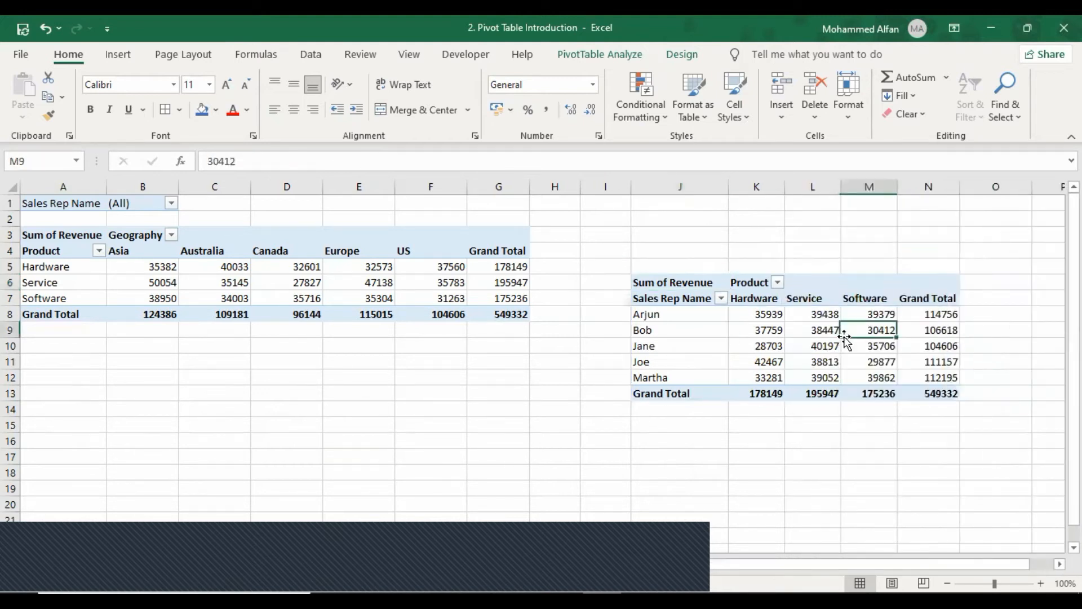
pyautogui.click(383, 272)
pyautogui.click(808, 367)
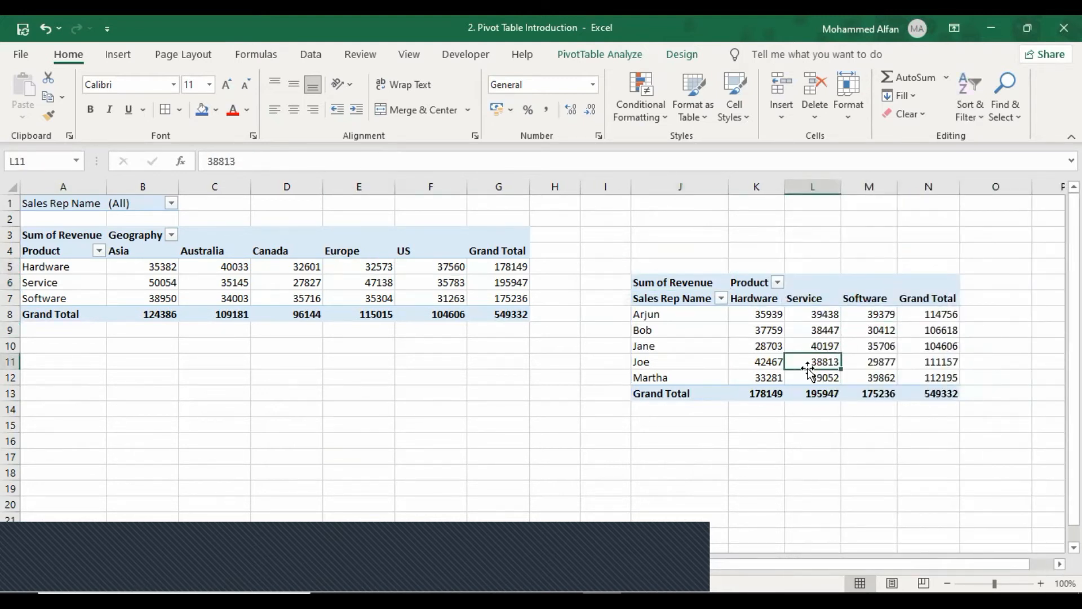
pyautogui.click(692, 329)
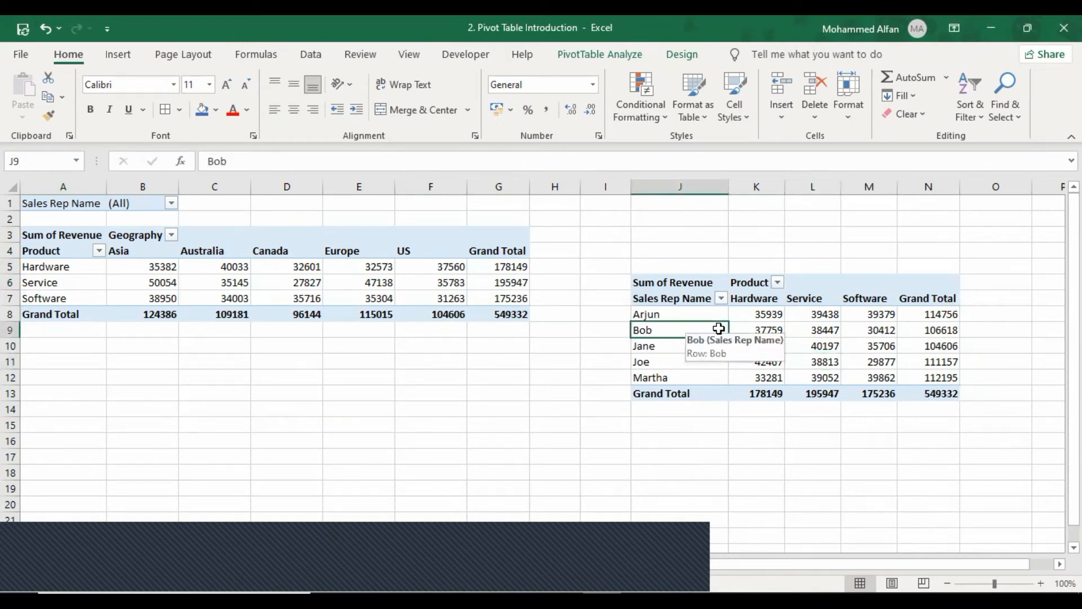
pyautogui.click(294, 256)
pyautogui.click(708, 350)
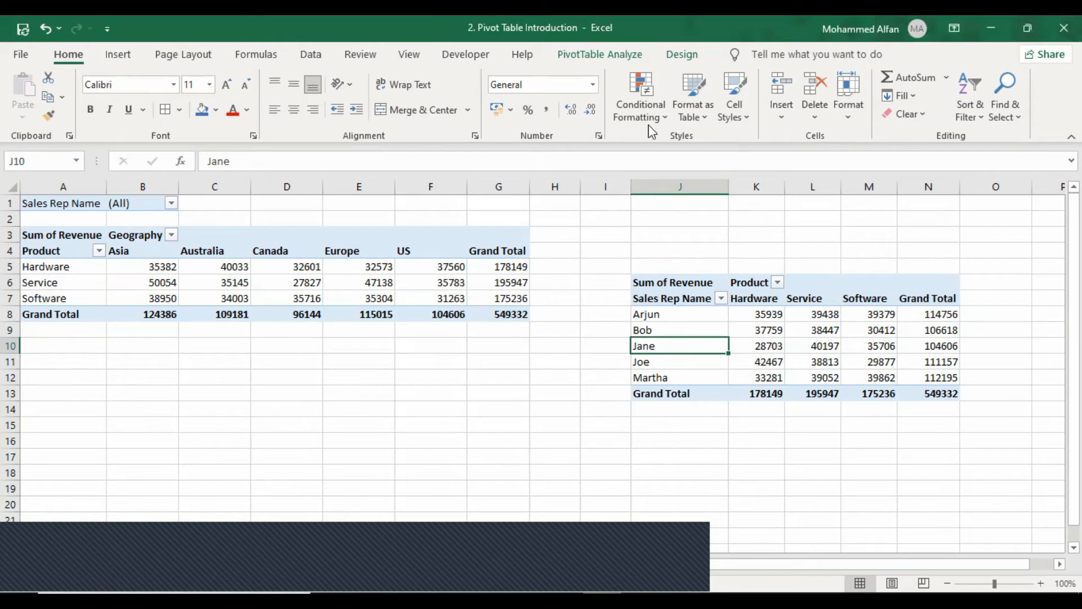
pyautogui.click(596, 56)
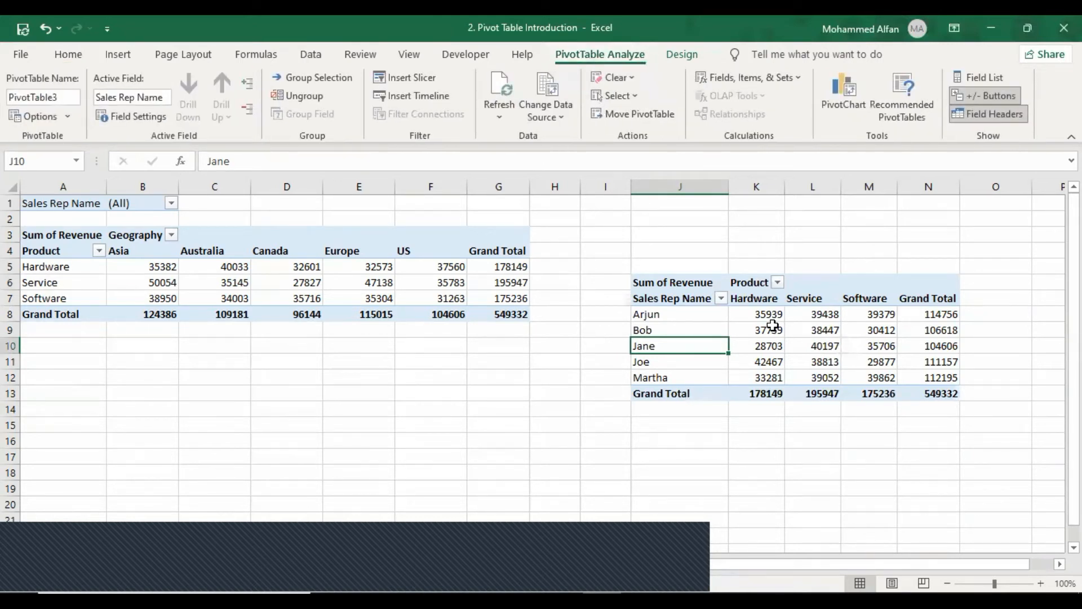
pyautogui.moveTo(772, 325)
# Insert a 3-D pie PivotChart from the product-by-geography PivotTable and place it below that table
pyautogui.click(279, 251)
pyautogui.click(118, 54)
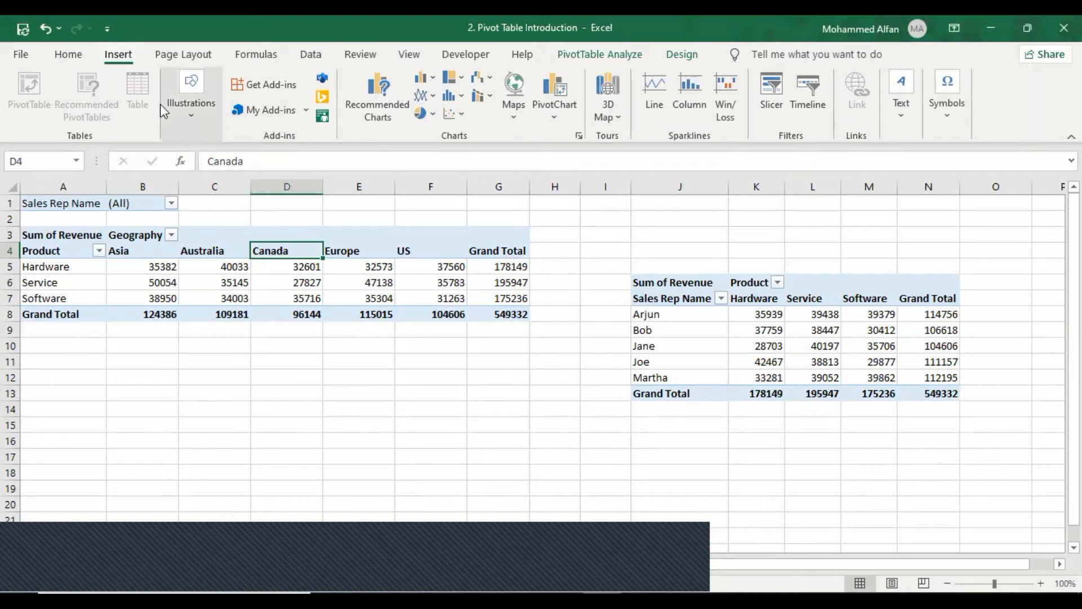
pyautogui.click(424, 113)
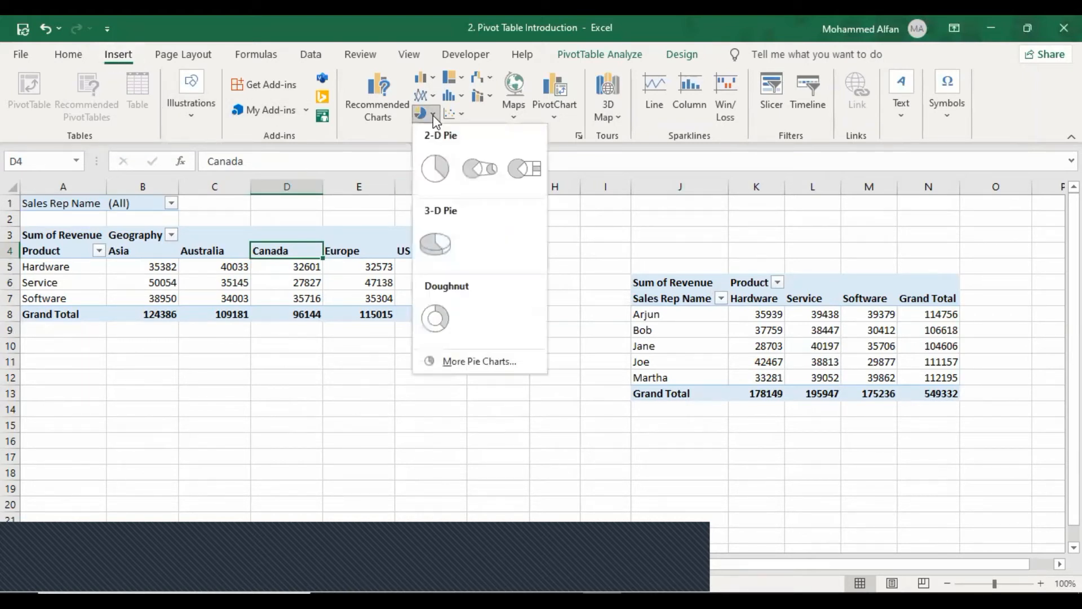
pyautogui.click(434, 242)
pyautogui.moveTo(732, 260); pyautogui.dragTo(403, 449)
pyautogui.scroll(-3, 272, 399)
pyautogui.scroll(3, 502, 430)
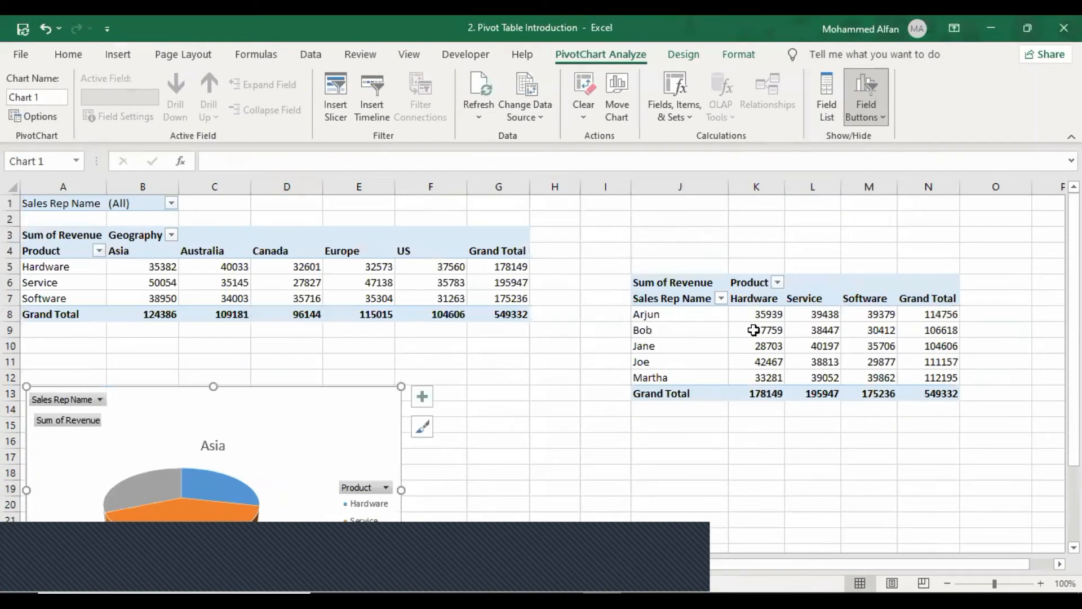
# Insert a 100% stacked line PivotChart with markers from the sales rep PivotTable and place it beside the pie chart
pyautogui.click(812, 331)
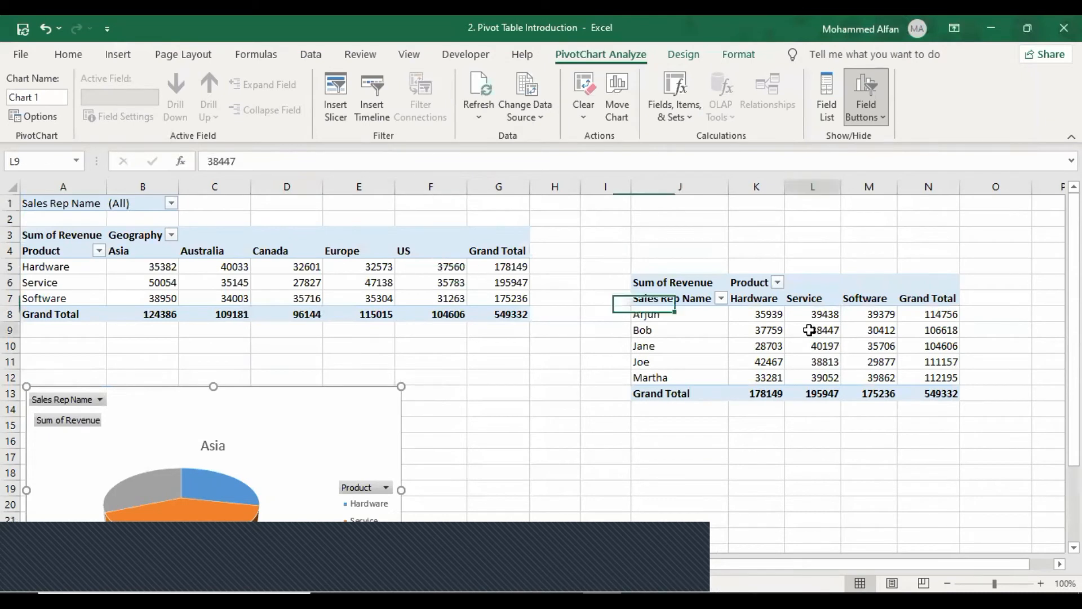
pyautogui.click(118, 55)
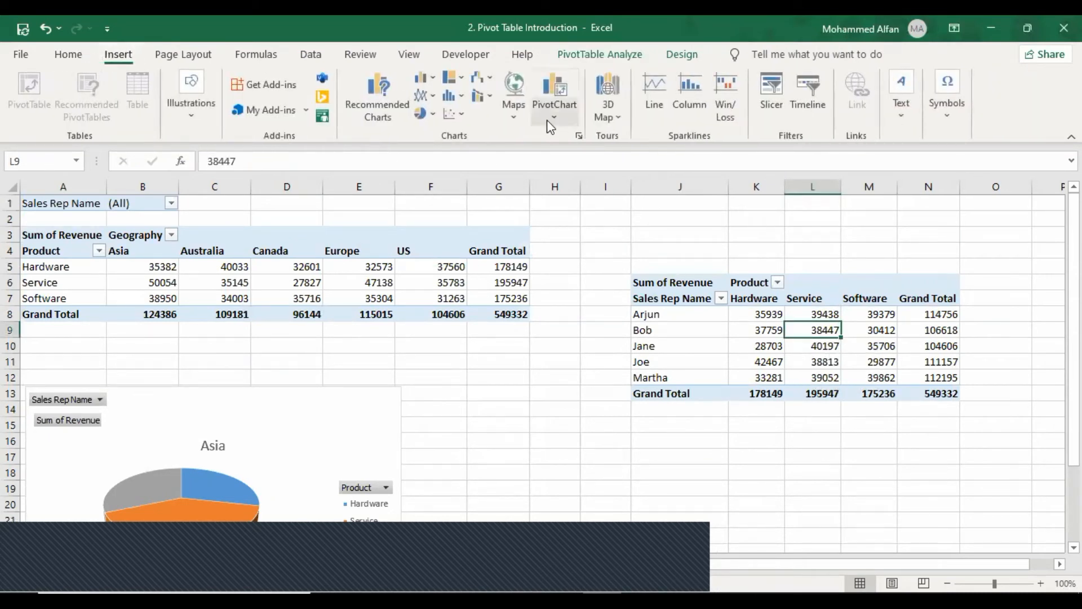
pyautogui.click(548, 118)
pyautogui.press('Escape')
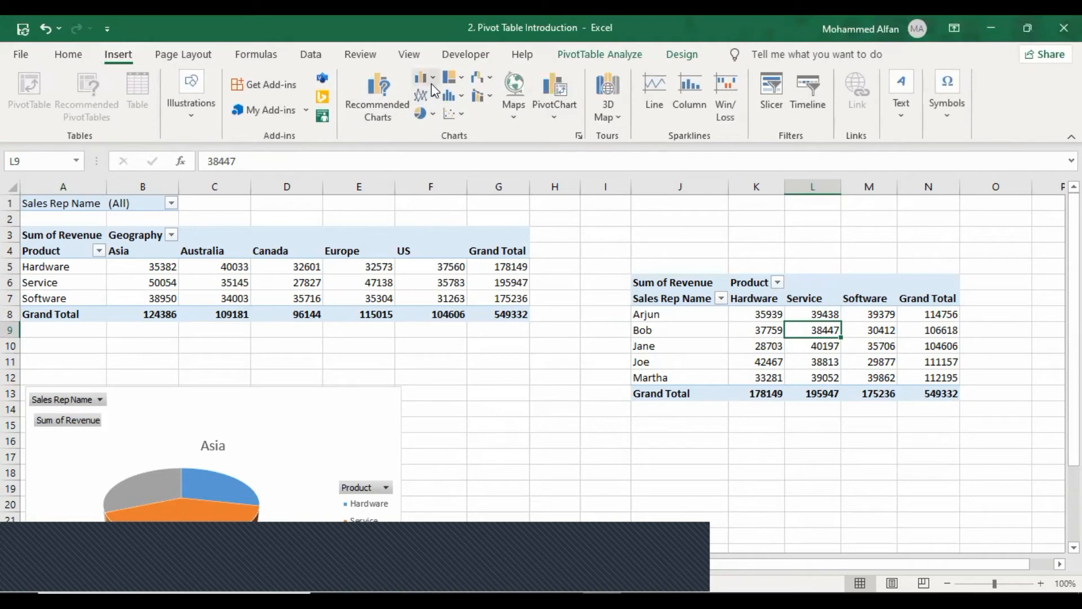
pyautogui.click(431, 93)
pyautogui.click(437, 200)
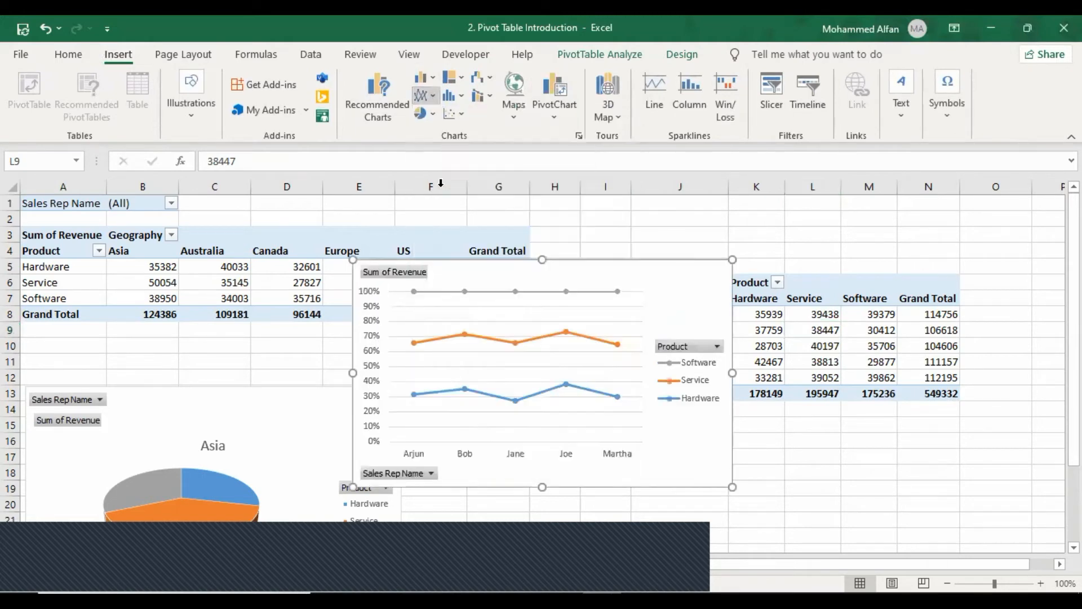
pyautogui.scroll(-2, 724, 387)
pyautogui.moveTo(669, 244); pyautogui.dragTo(705, 341)
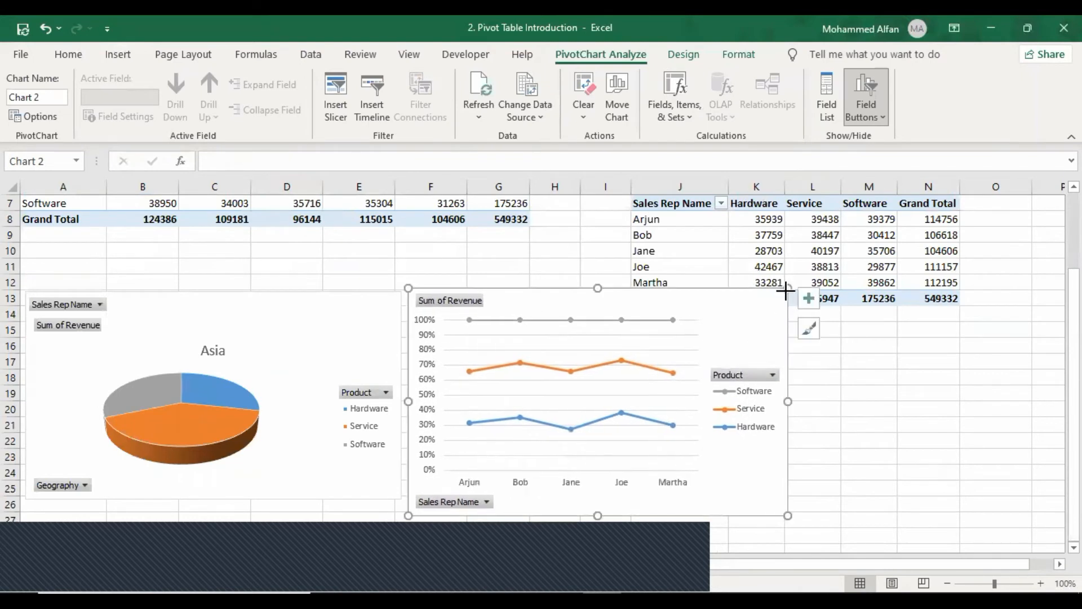
# Shrink the stacked line chart to match the pie chart's height and align it directly beside the pie chart
pyautogui.moveTo(785, 291); pyautogui.dragTo(707, 308)
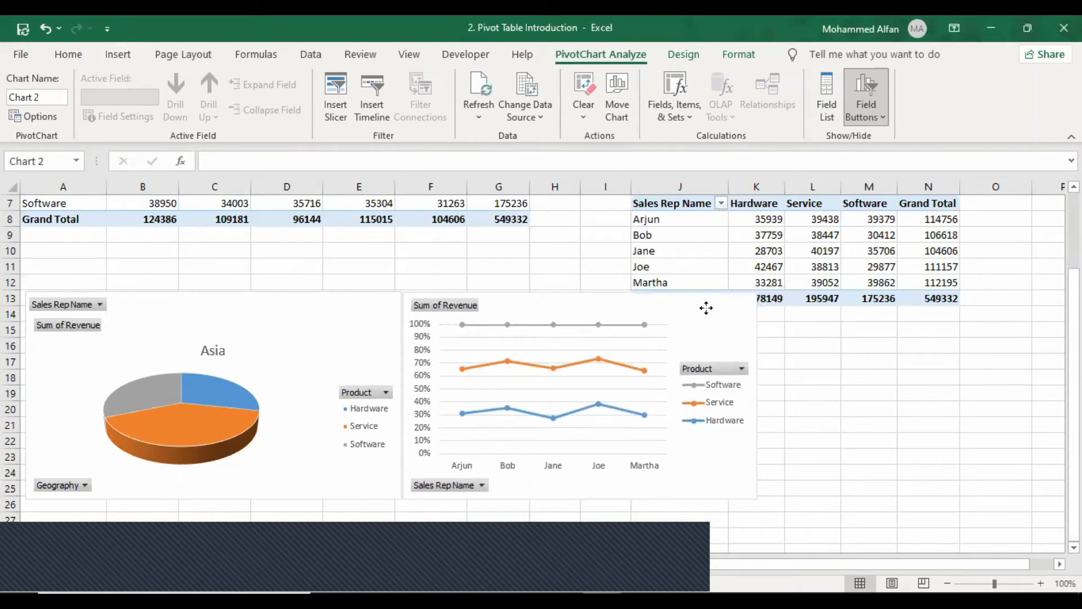
pyautogui.scroll(-2, 884, 401)
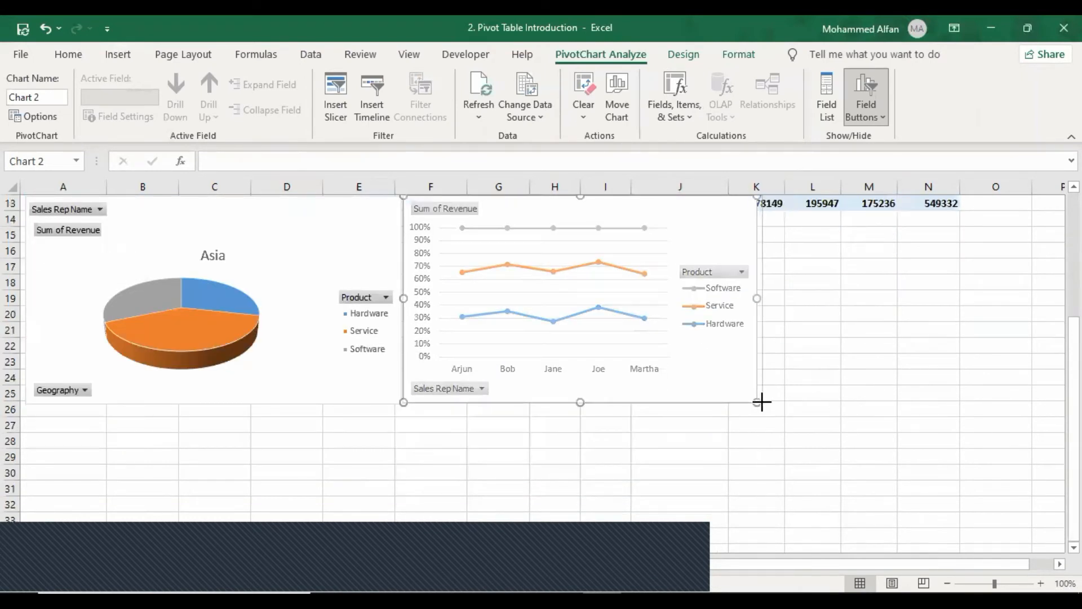
pyautogui.moveTo(761, 401); pyautogui.dragTo(768, 401)
pyautogui.click(851, 394)
pyautogui.scroll(4, 851, 401)
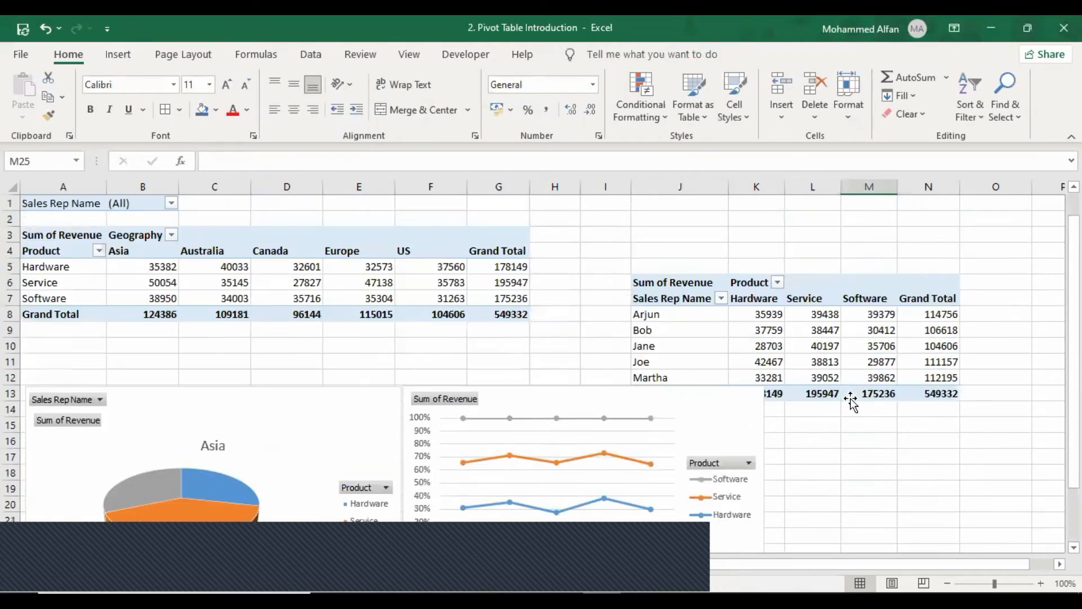
# Rename the product-by-geography PivotTable as REPORT1
pyautogui.click(110, 285)
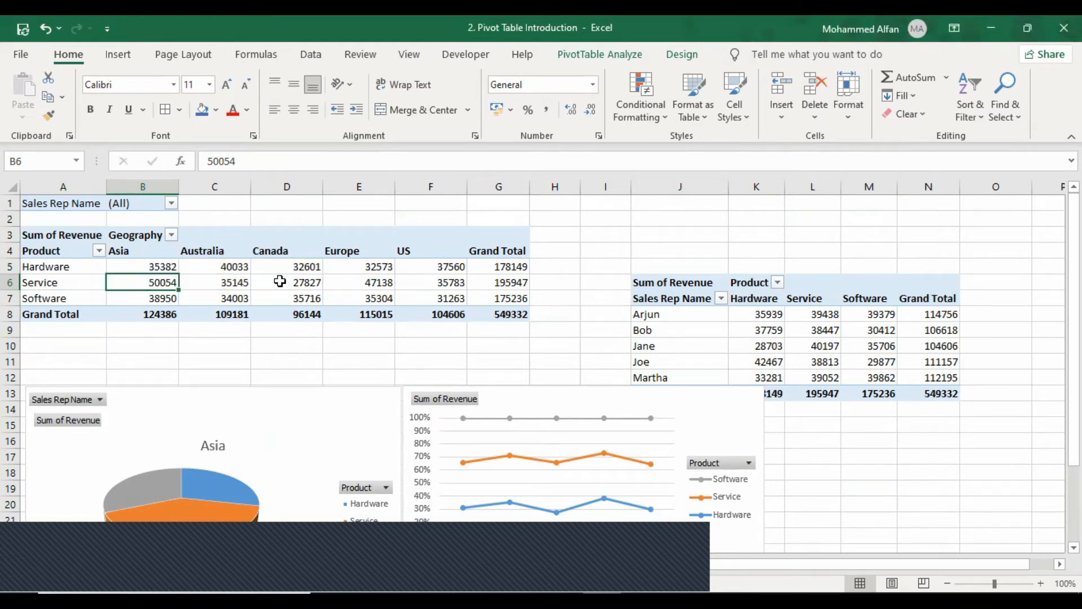
pyautogui.click(210, 252)
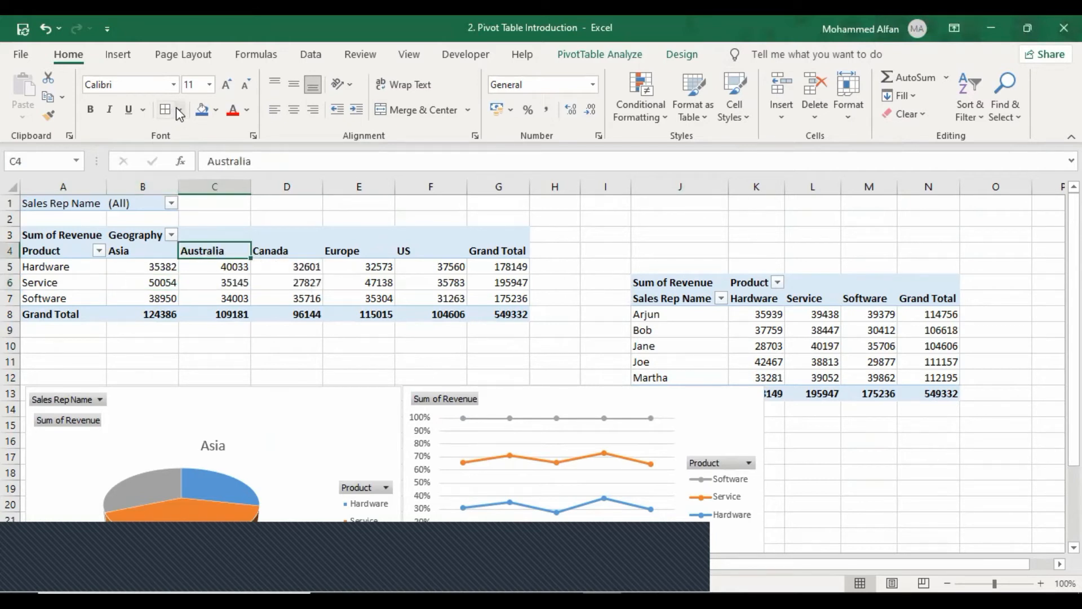
pyautogui.click(592, 54)
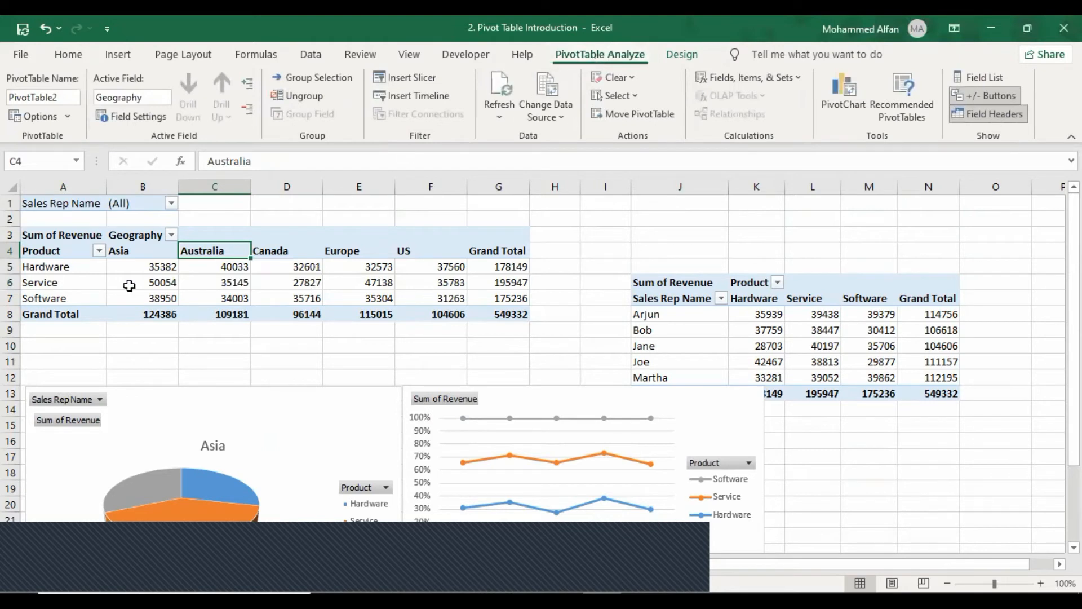
pyautogui.moveTo(245, 266)
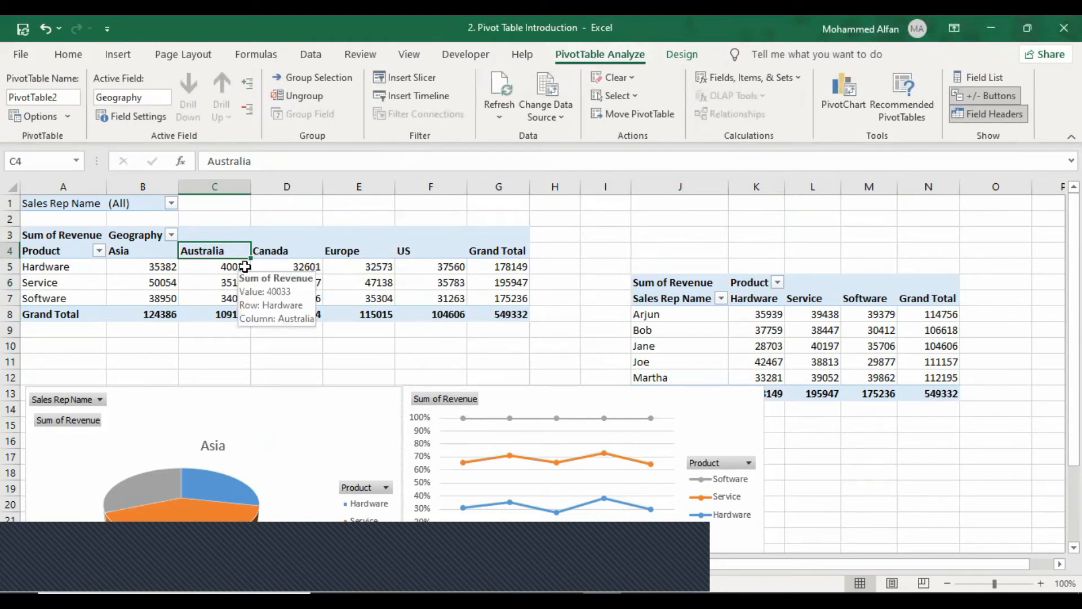
pyautogui.click(65, 96)
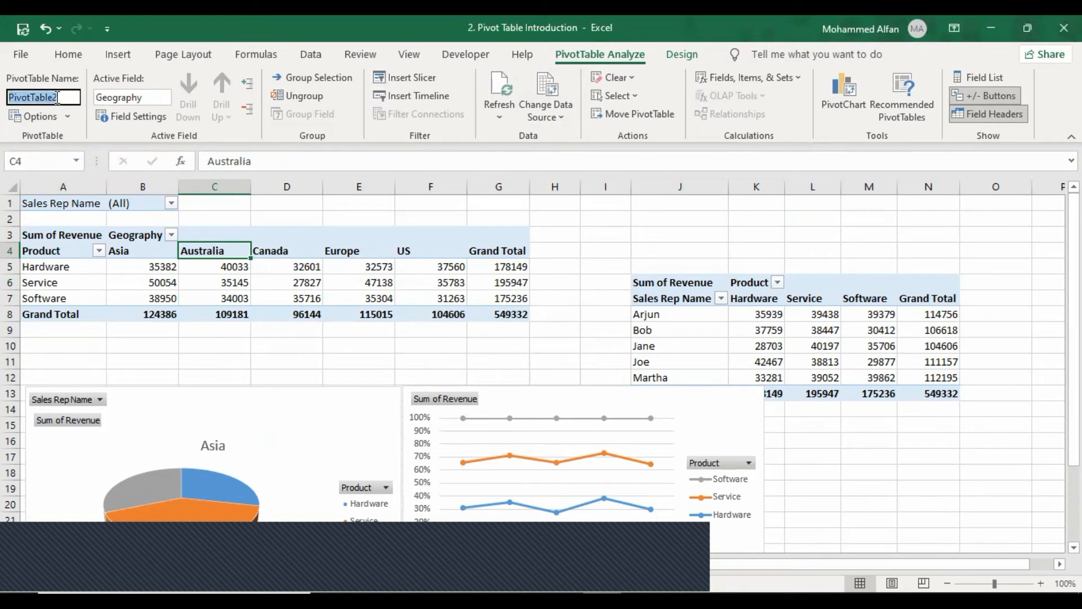
pyautogui.write('R')
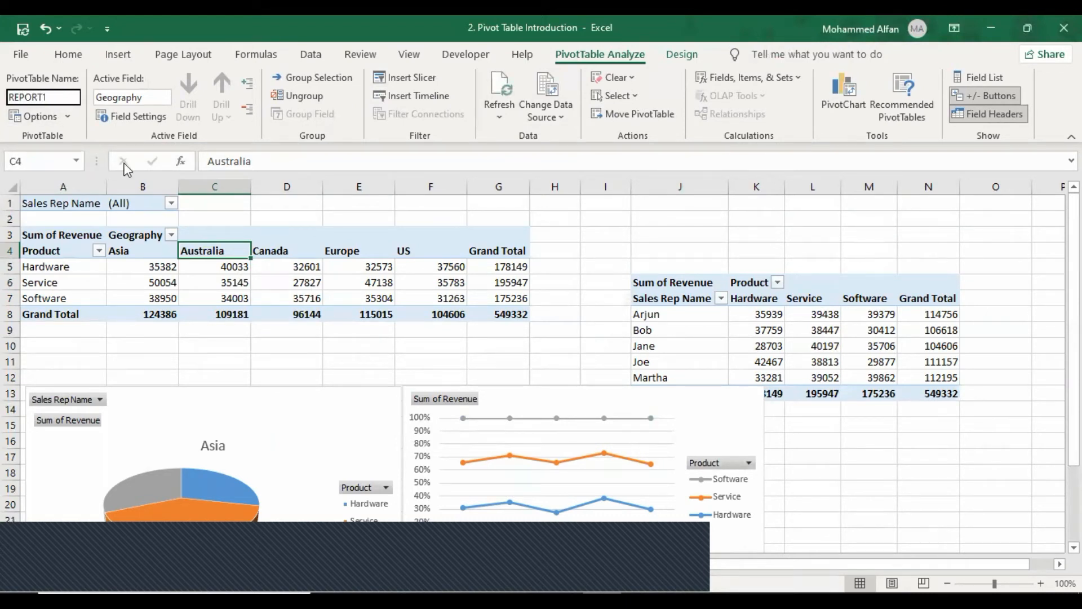
pyautogui.write('EPORT1')
pyautogui.press('Return')
# Rename the sales rep PivotTable as REPORT2 and check the names of both PivotTables
pyautogui.click(817, 313)
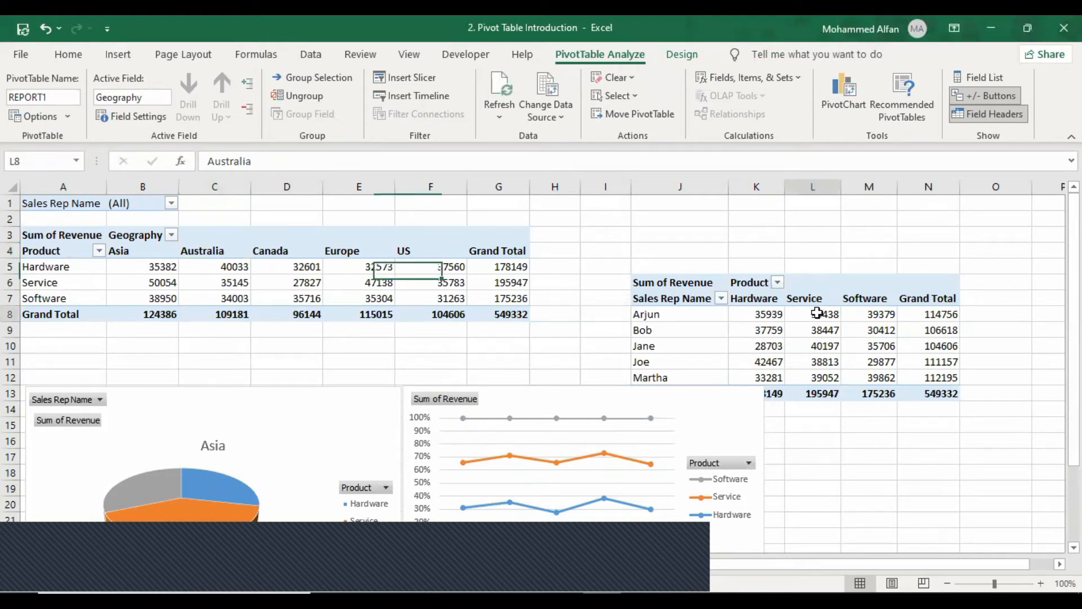
pyautogui.click(73, 97)
pyautogui.write('REPORT2')
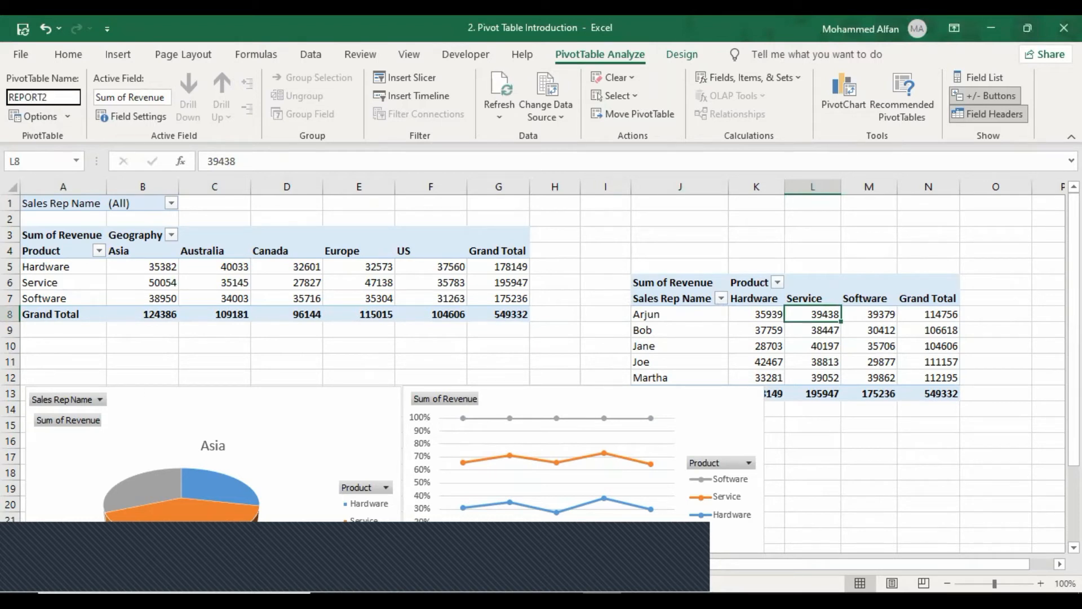
pyautogui.press('Return')
pyautogui.click(130, 264)
pyautogui.click(763, 314)
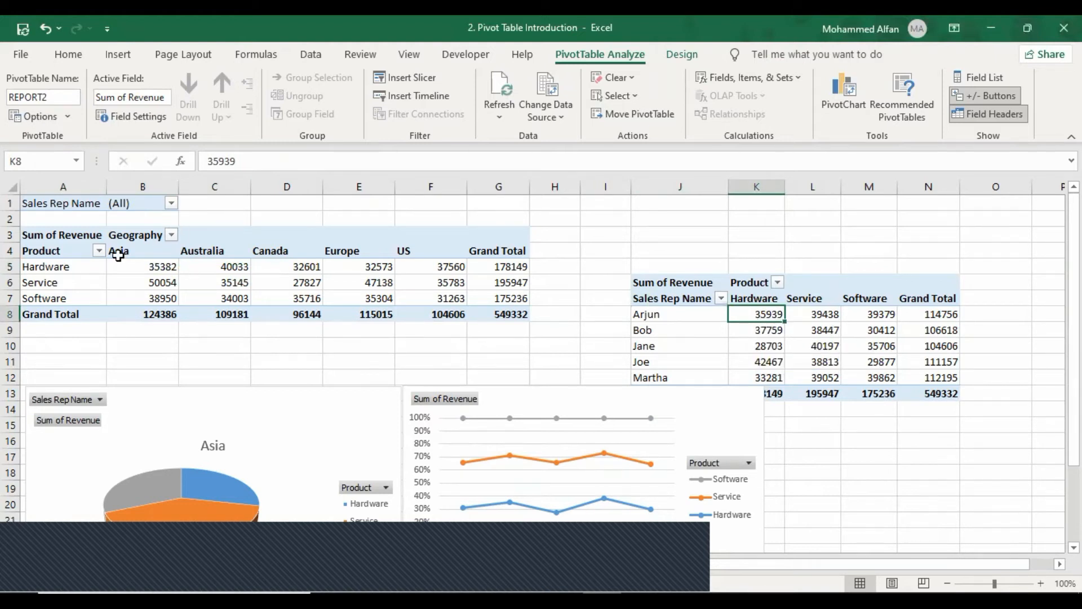
# Insert a Geography slicer for the REPORT1 PivotTable
pyautogui.click(67, 268)
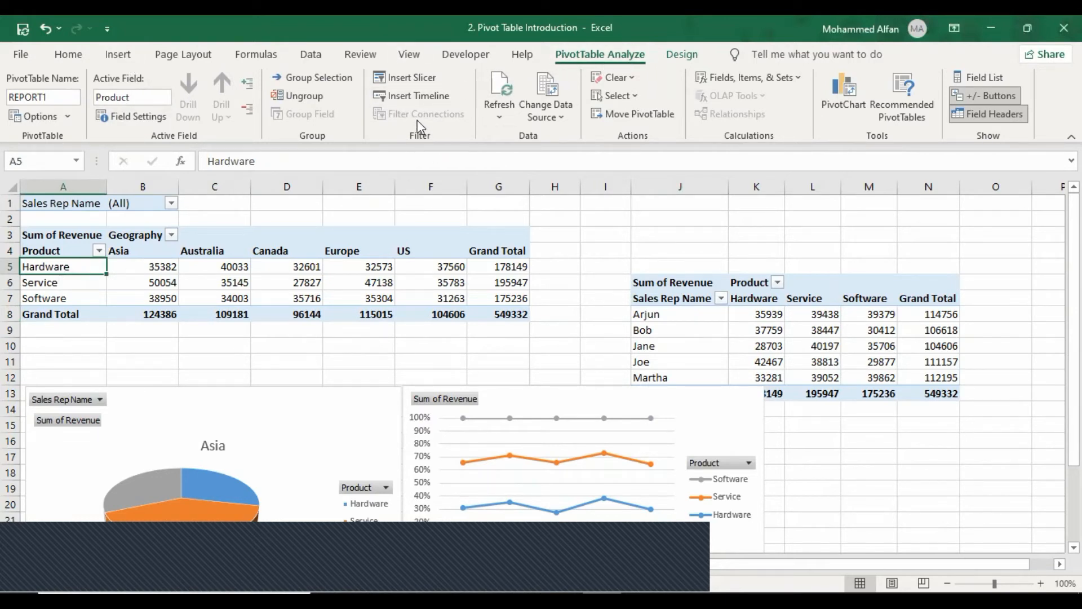
pyautogui.click(428, 76)
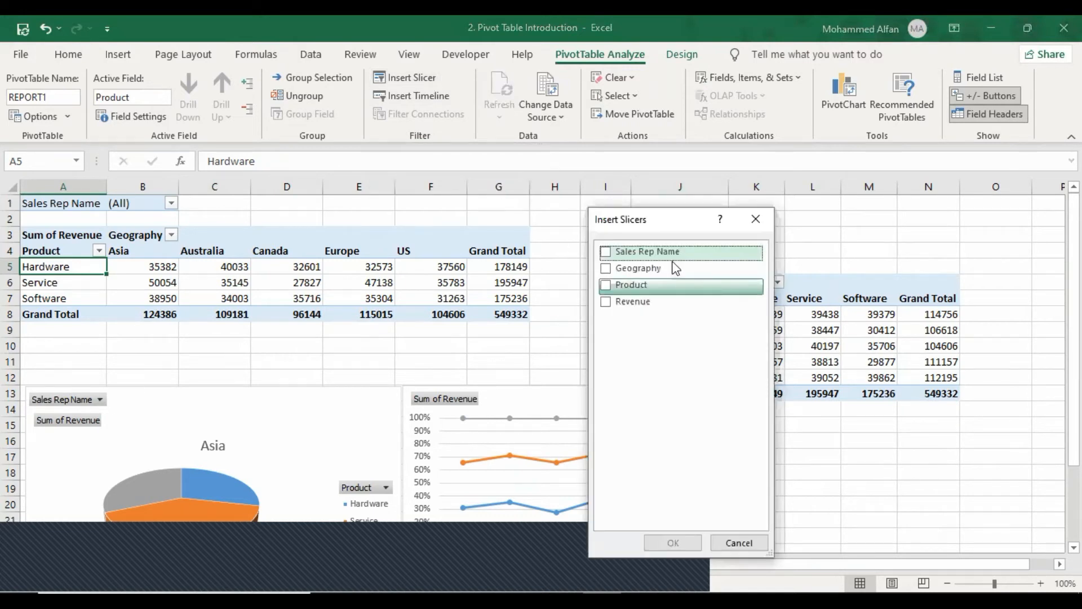
pyautogui.moveTo(670, 214); pyautogui.dragTo(601, 111)
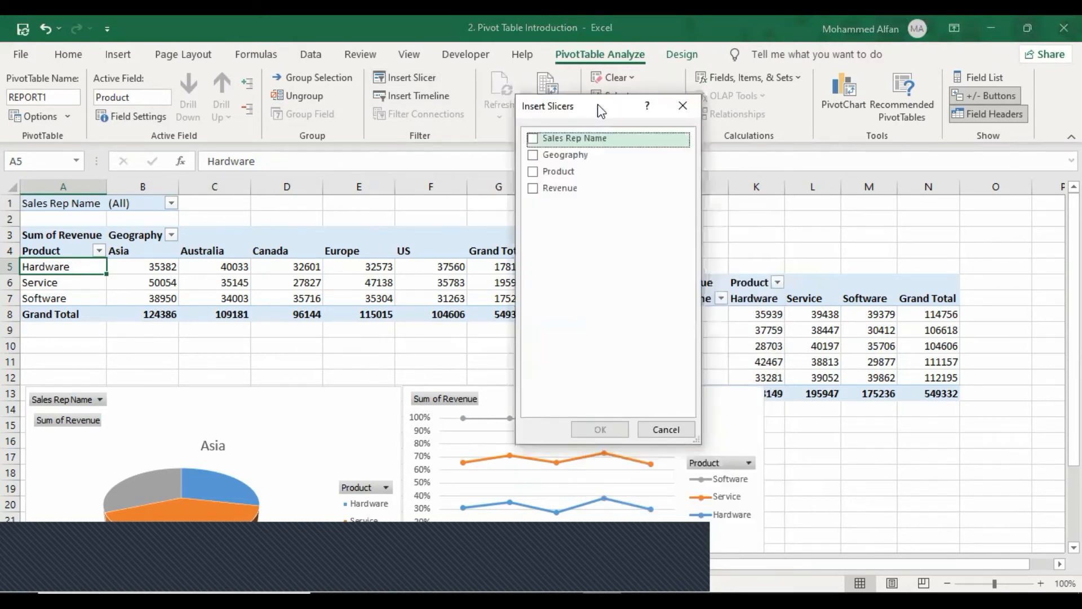
pyautogui.click(533, 157)
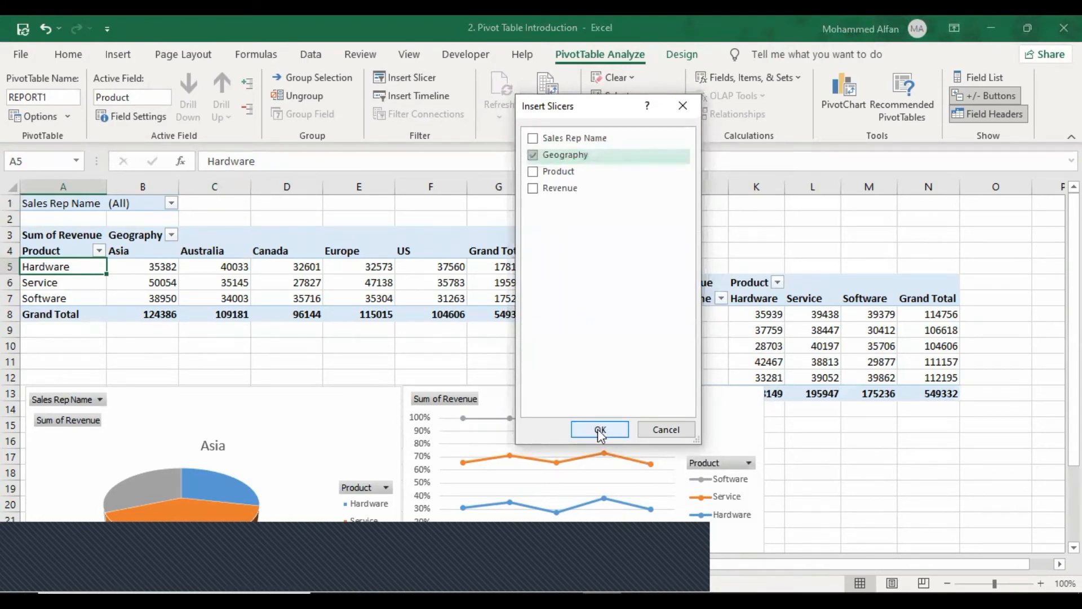
pyautogui.click(618, 430)
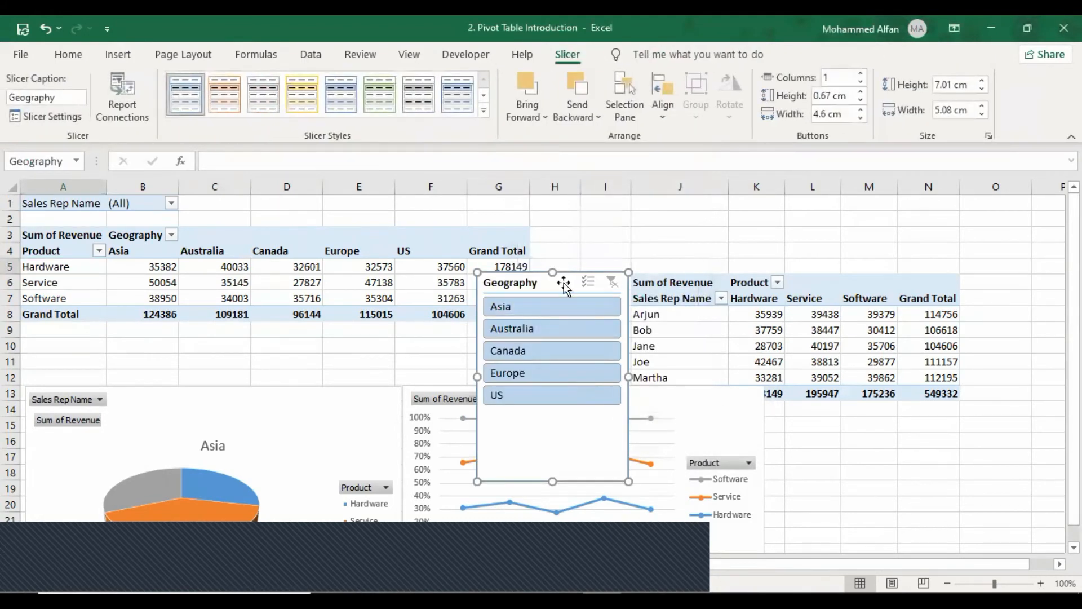
# Move the Geography slicer to the top rows between the two PivotTables and shorten it to about 4.63 cm high
pyautogui.moveTo(564, 283); pyautogui.dragTo(720, 152)
pyautogui.moveTo(563, 284); pyautogui.dragTo(732, 196)
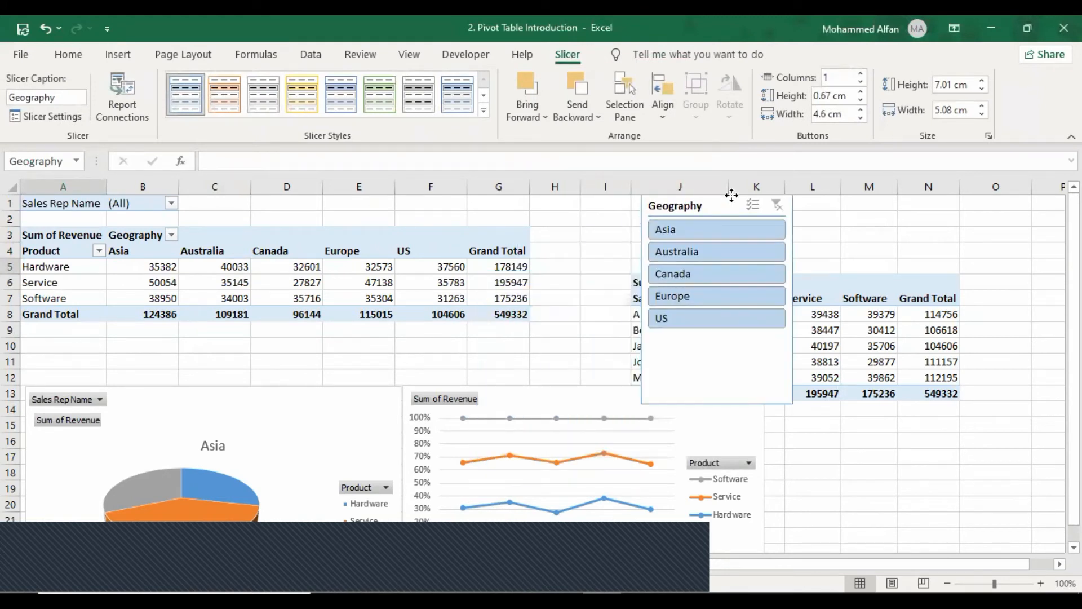
pyautogui.click(724, 360)
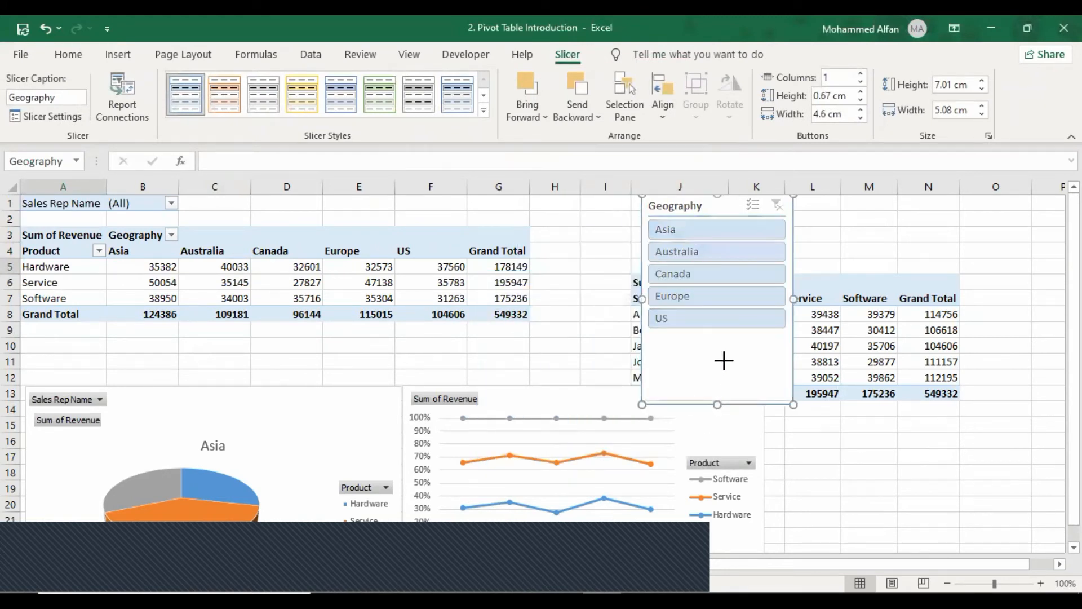
pyautogui.moveTo(717, 404); pyautogui.dragTo(725, 333)
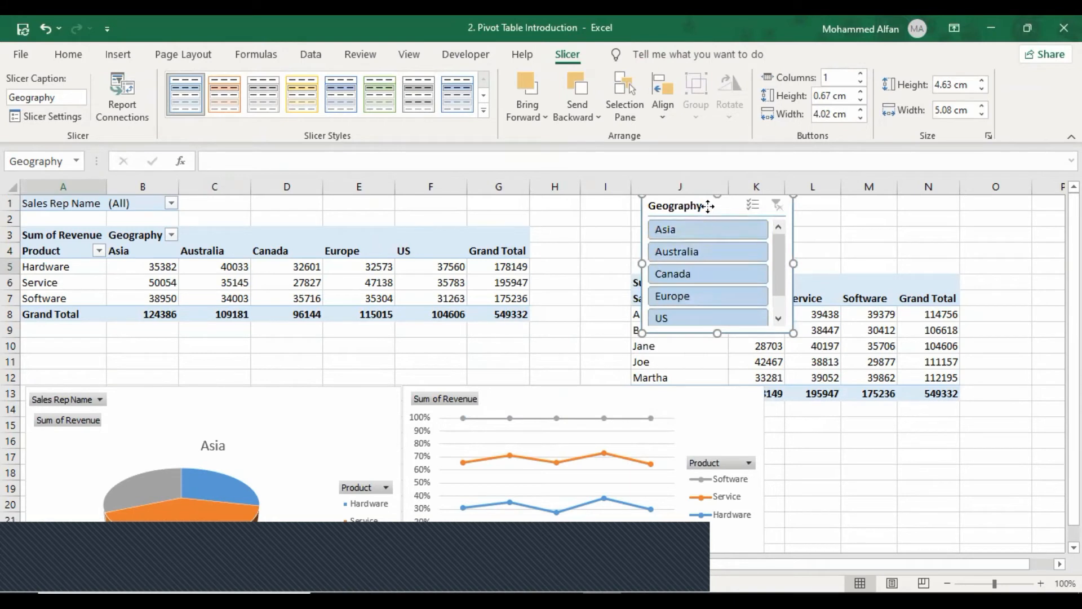
pyautogui.moveTo(709, 206); pyautogui.dragTo(599, 207)
# Arrange the Geography slicer in 3 columns, resize it to about 7.54 by 2.54 cm and fit it above the sales rep PivotTable
pyautogui.click(840, 77)
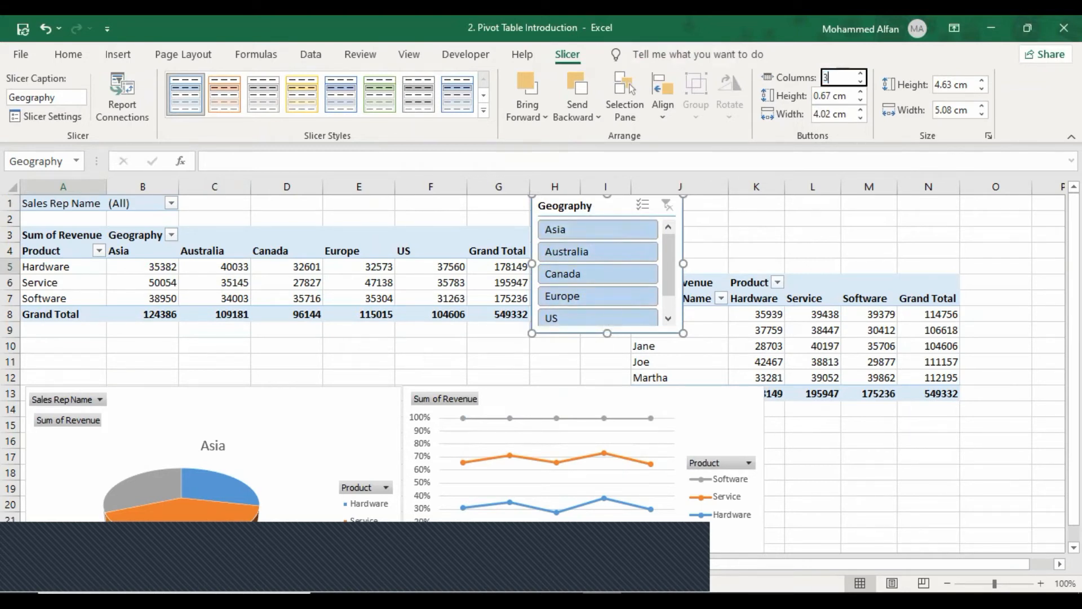
pyautogui.write('3')
pyautogui.press('Return')
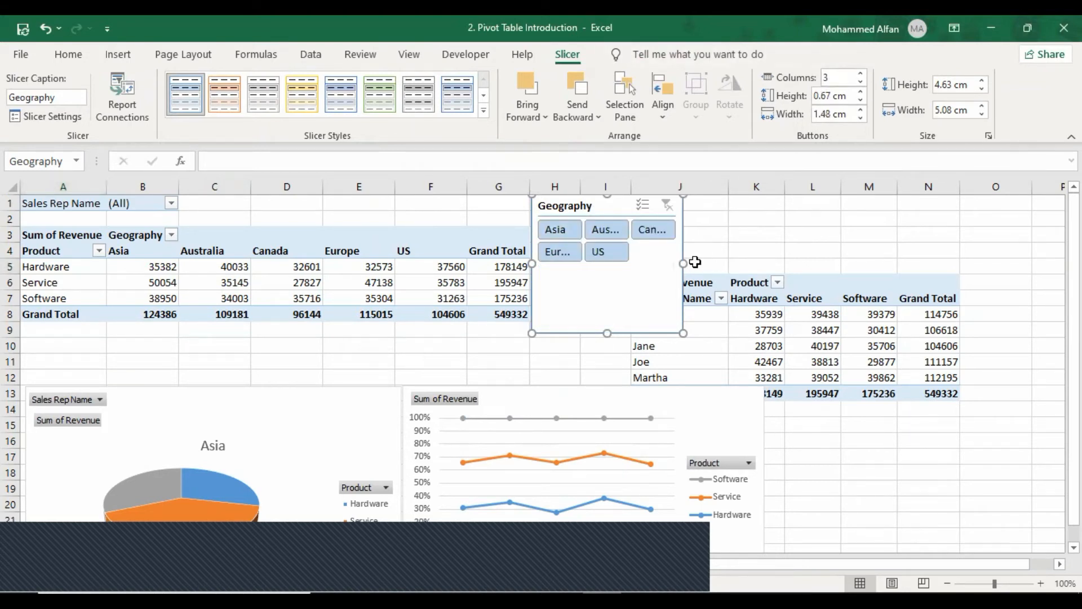
pyautogui.moveTo(694, 263); pyautogui.dragTo(787, 245)
pyautogui.click(650, 273)
pyautogui.moveTo(683, 263); pyautogui.dragTo(756, 263)
pyautogui.moveTo(644, 333); pyautogui.dragTo(644, 314)
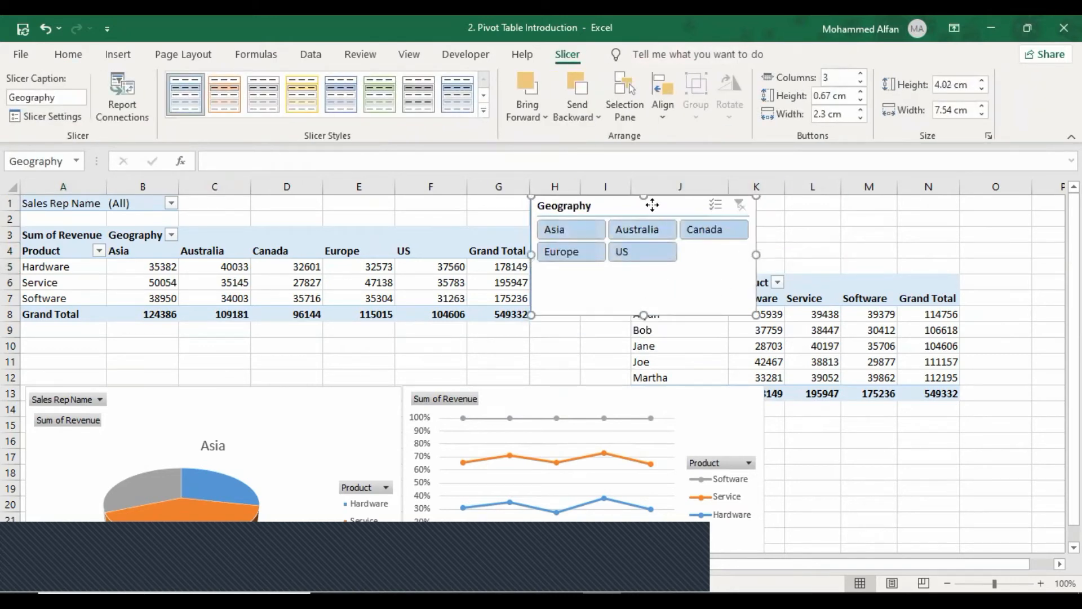
pyautogui.moveTo(718, 201); pyautogui.dragTo(759, 201)
pyautogui.moveTo(682, 315); pyautogui.dragTo(685, 271)
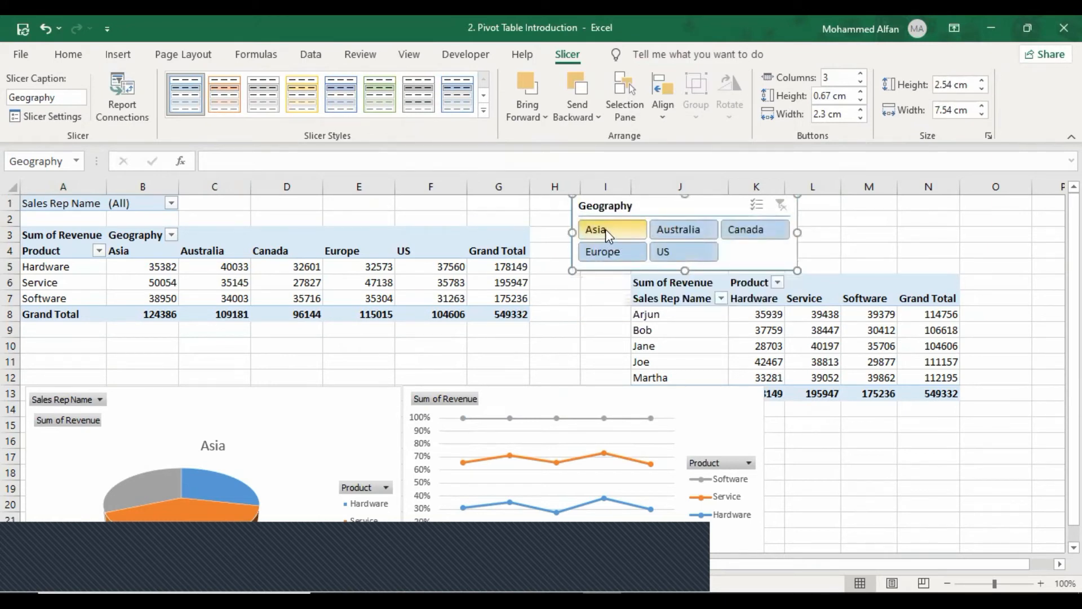
# Filter REPORT1 with the slicer by Asia, Australia, Canada, Europe and US in turn, and clear the filter
pyautogui.click(607, 229)
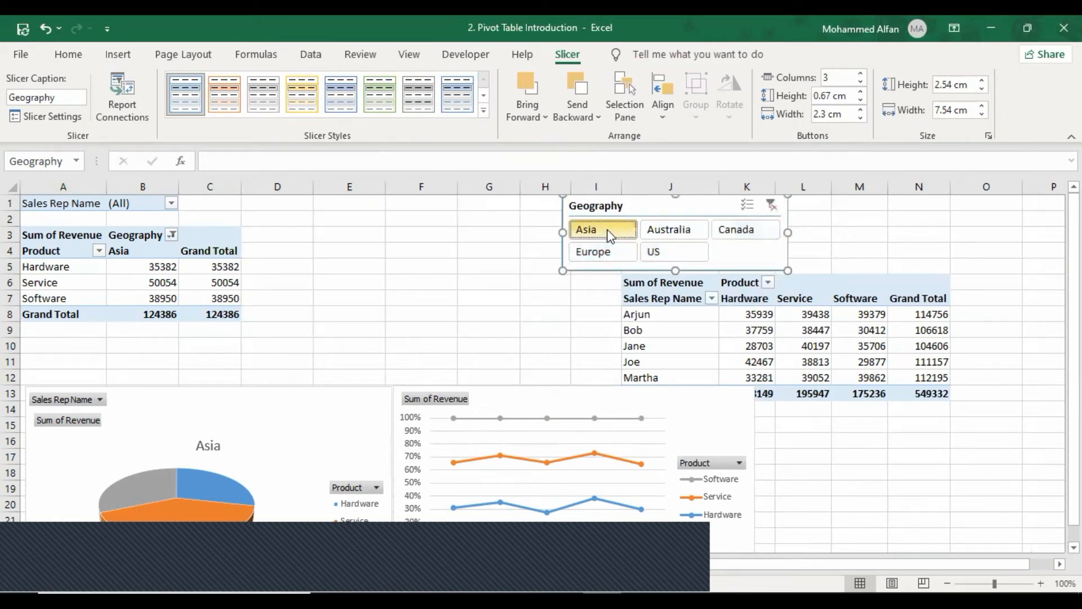
pyautogui.click(672, 232)
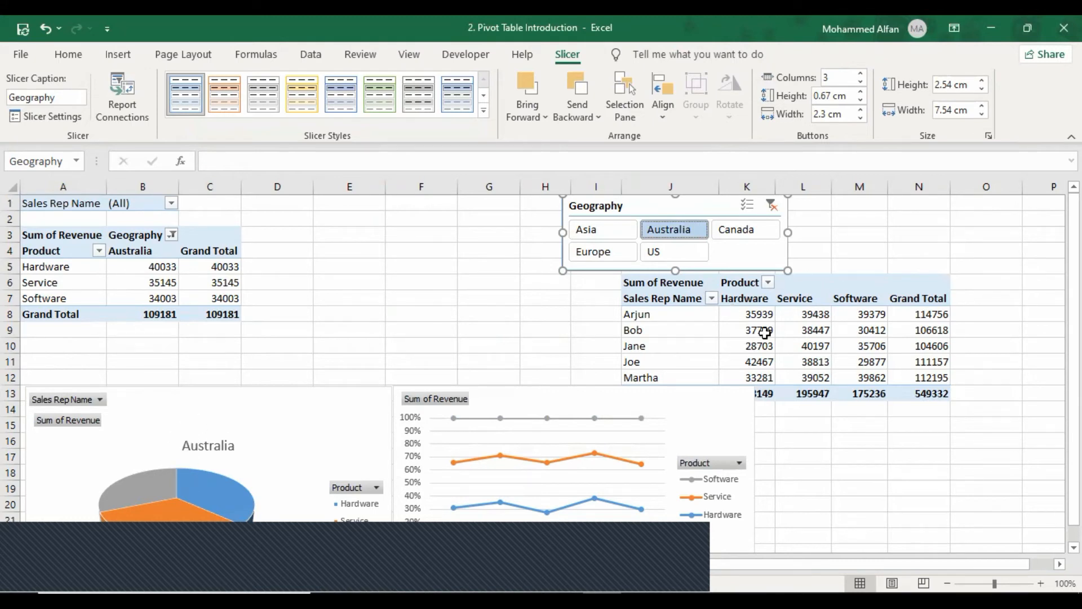
pyautogui.click(750, 231)
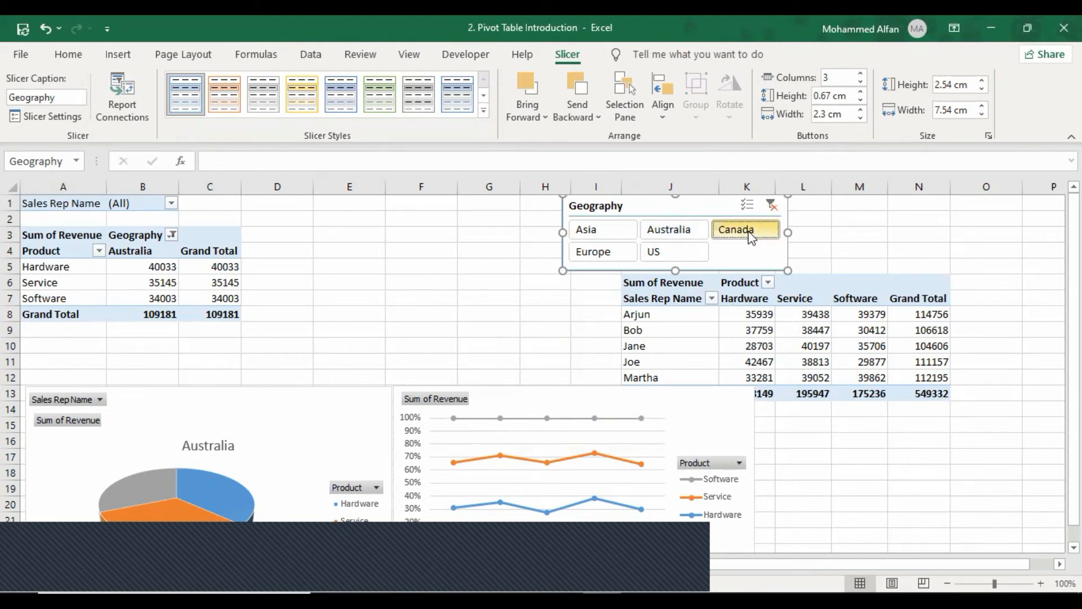
pyautogui.click(620, 256)
pyautogui.click(673, 259)
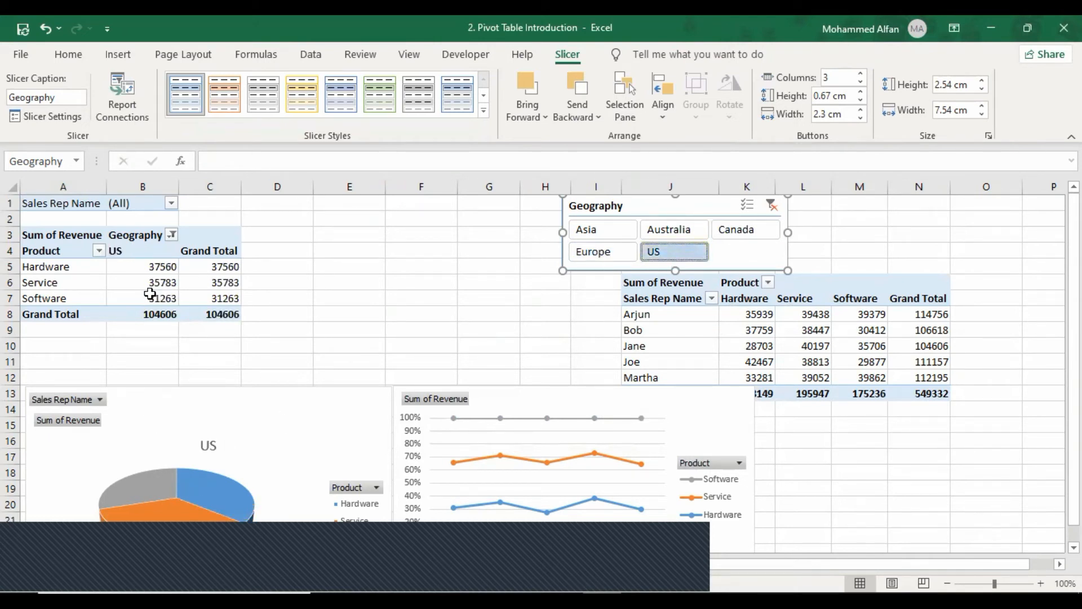
pyautogui.click(771, 206)
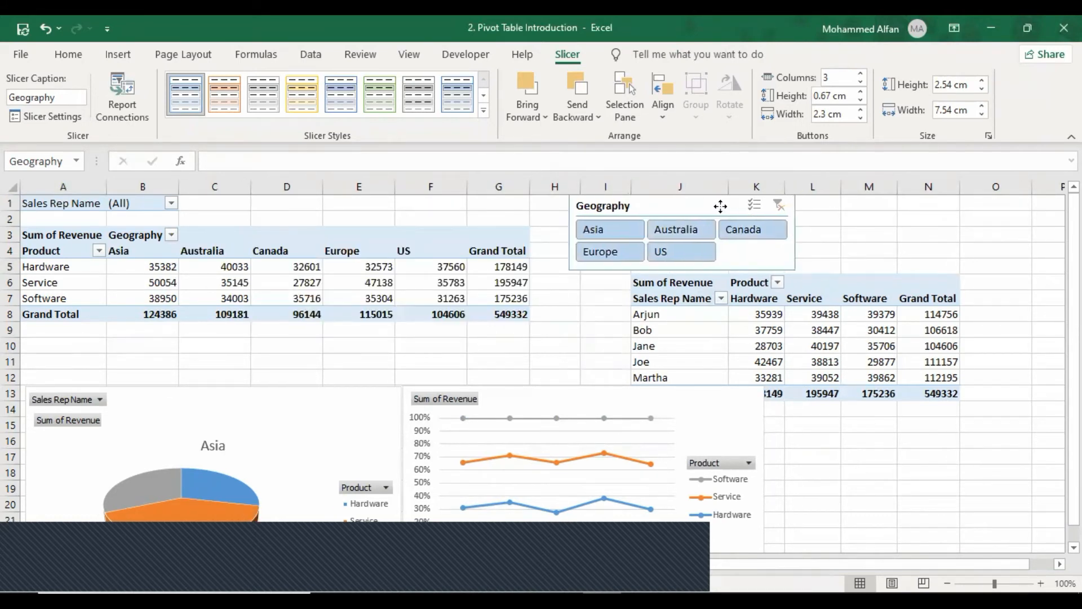
# Connect the Geography slicer to REPORT2 in addition to REPORT1
pyautogui.moveTo(695, 208); pyautogui.dragTo(695, 214)
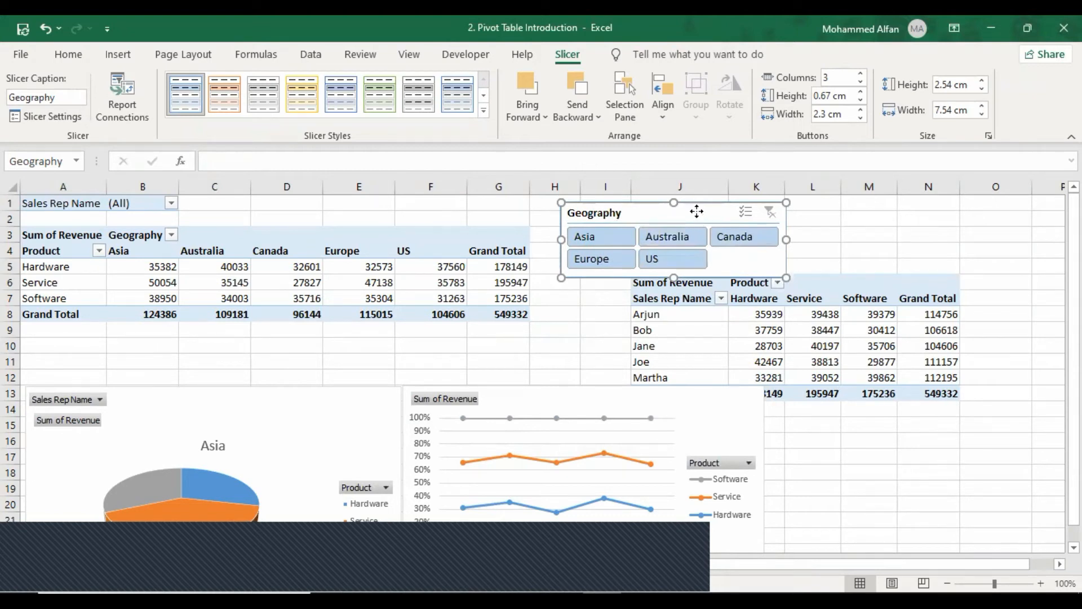
pyautogui.rightClick(696, 212)
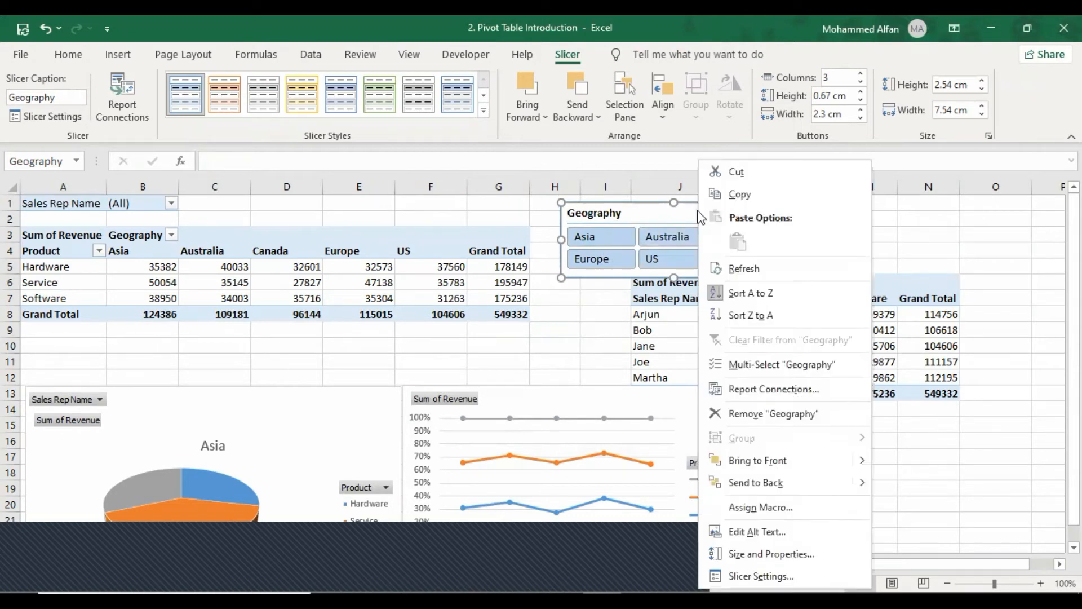
pyautogui.click(810, 392)
pyautogui.moveTo(792, 338); pyautogui.dragTo(781, 261)
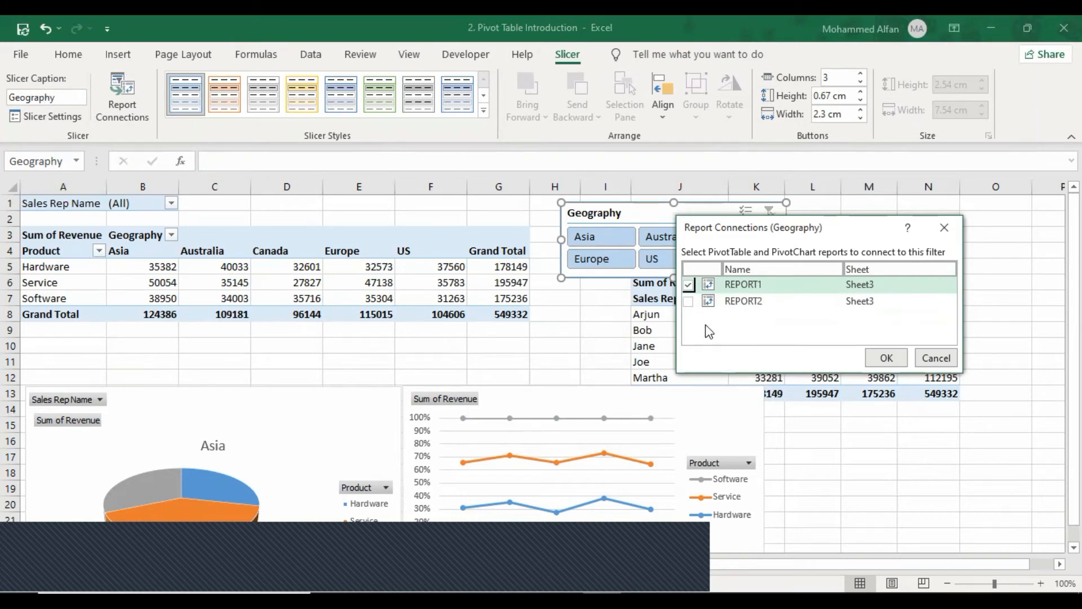
pyautogui.click(689, 301)
pyautogui.click(886, 358)
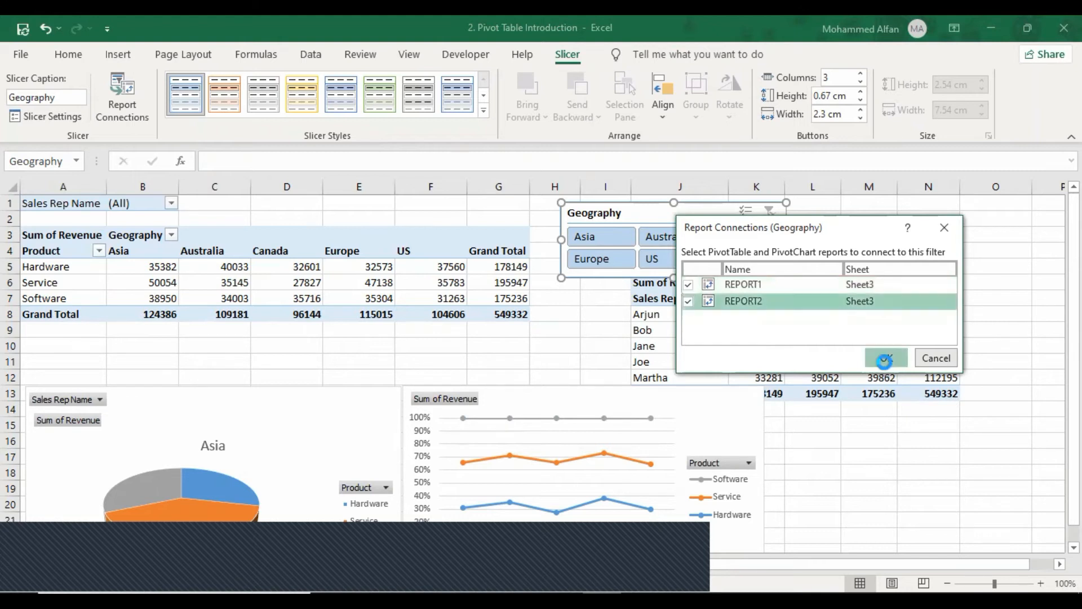
# Reposition the Geography slicer above the sales rep PivotTable and filter both connected reports to Australia
pyautogui.moveTo(679, 205); pyautogui.dragTo(693, 199)
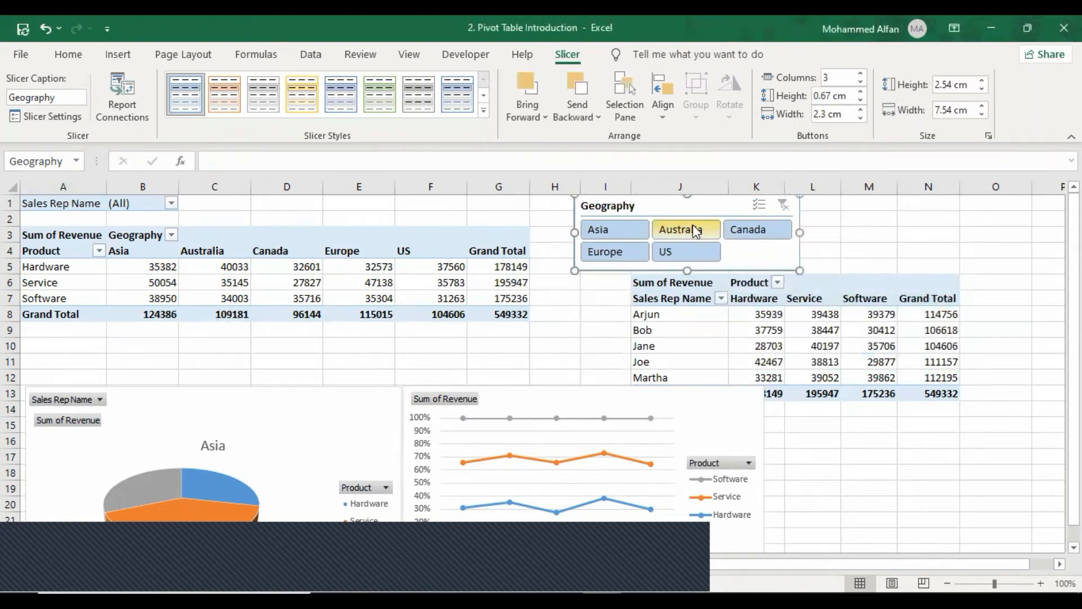
pyautogui.click(695, 229)
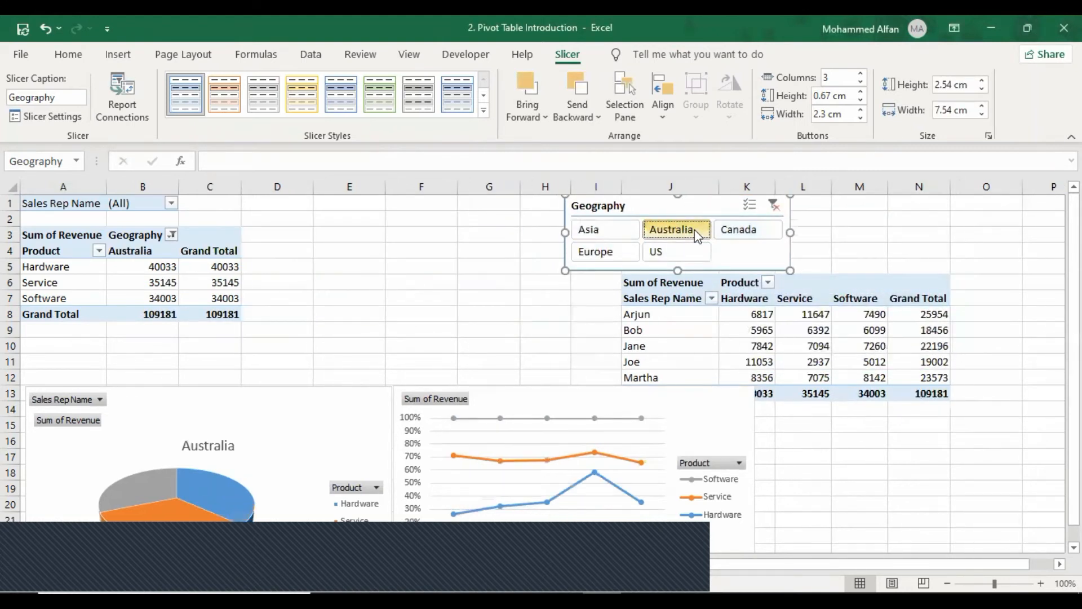
# Switch both connected reports between Canada, Asia, US, Europe and Australia with the Geography slicer, and clear the filter
pyautogui.click(752, 231)
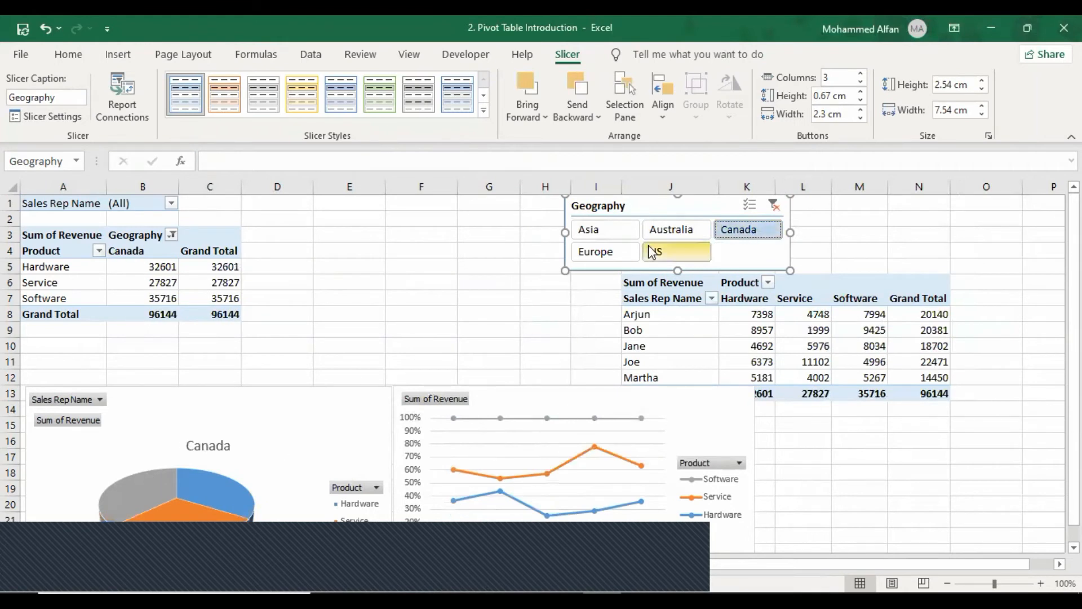
pyautogui.click(591, 230)
pyautogui.click(660, 252)
pyautogui.click(595, 251)
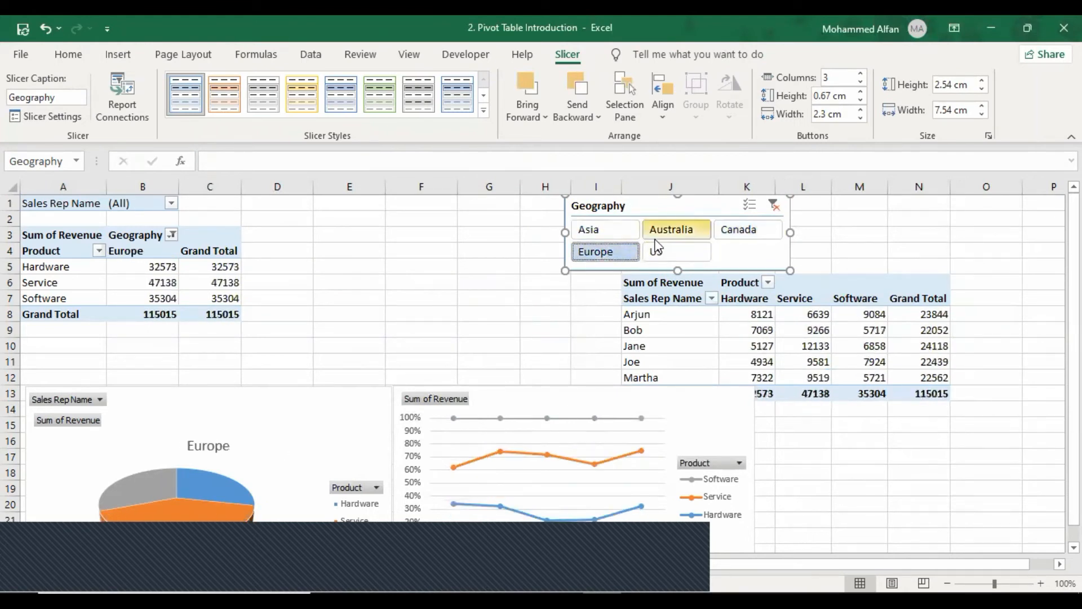
pyautogui.click(672, 229)
pyautogui.click(588, 229)
pyautogui.click(669, 232)
pyautogui.click(743, 230)
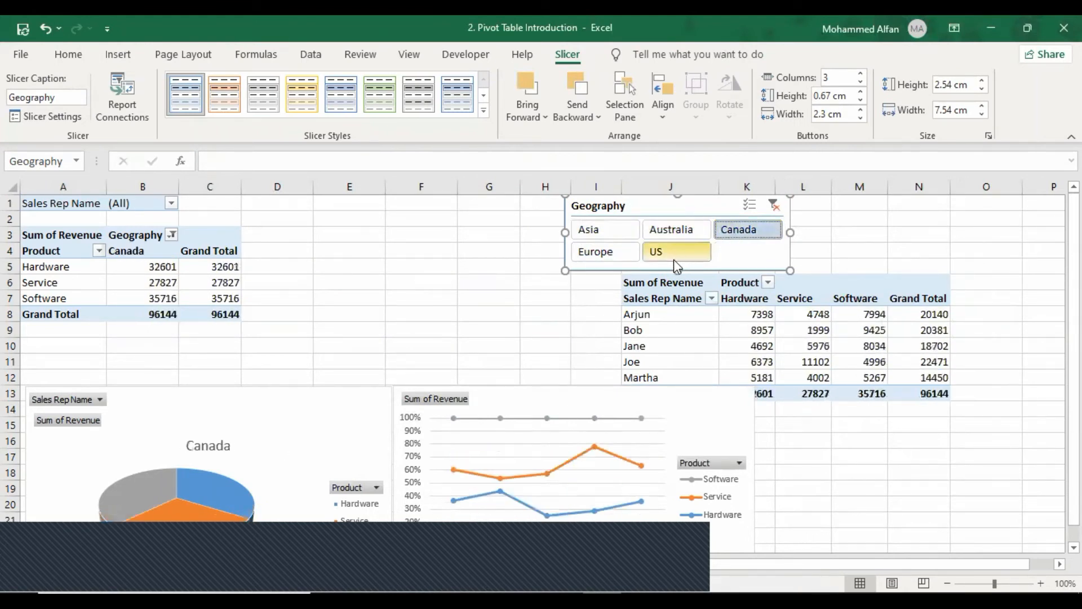
pyautogui.click(673, 255)
pyautogui.click(598, 251)
pyautogui.click(601, 235)
pyautogui.click(672, 229)
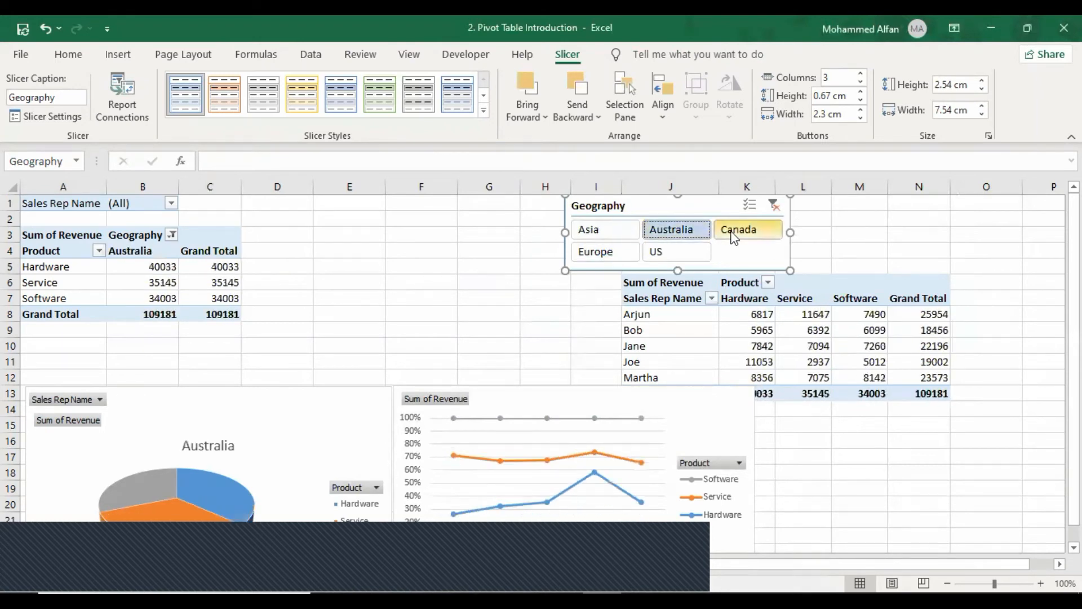
pyautogui.click(743, 230)
pyautogui.click(665, 254)
pyautogui.click(611, 252)
pyautogui.click(598, 231)
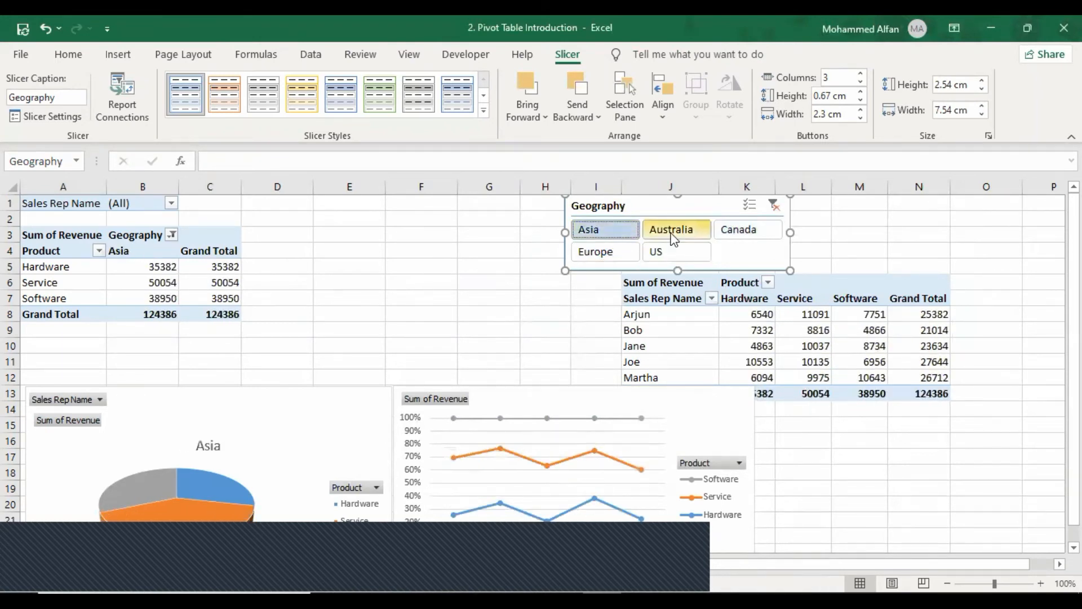
pyautogui.click(672, 230)
pyautogui.click(746, 229)
pyautogui.click(773, 205)
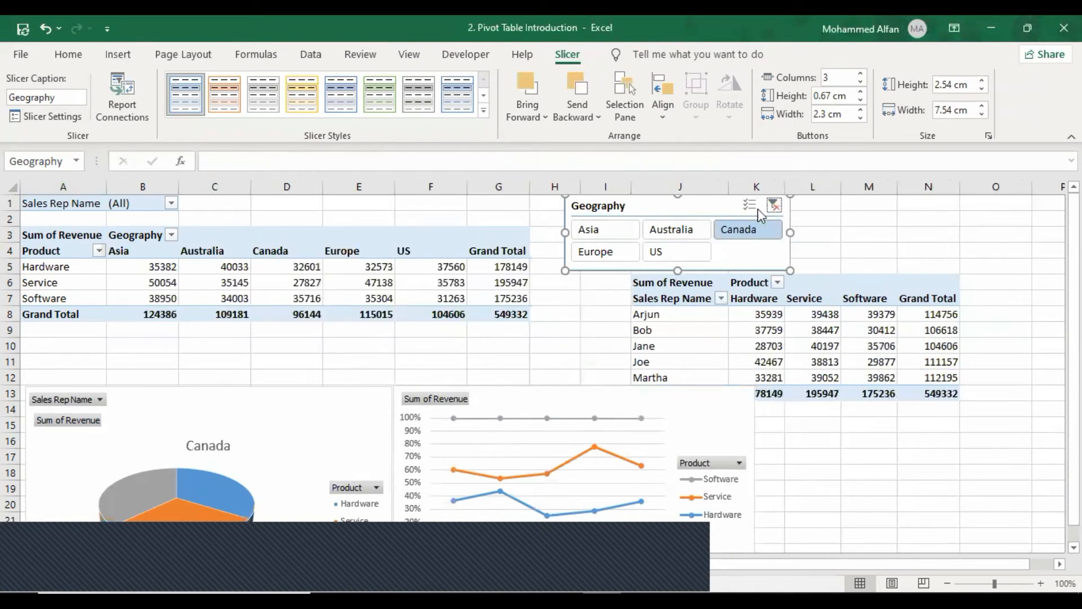
# Filter both connected reports by Australia, Canada and Asia in turn, leaving Asia selected in the Geography slicer
pyautogui.click(696, 236)
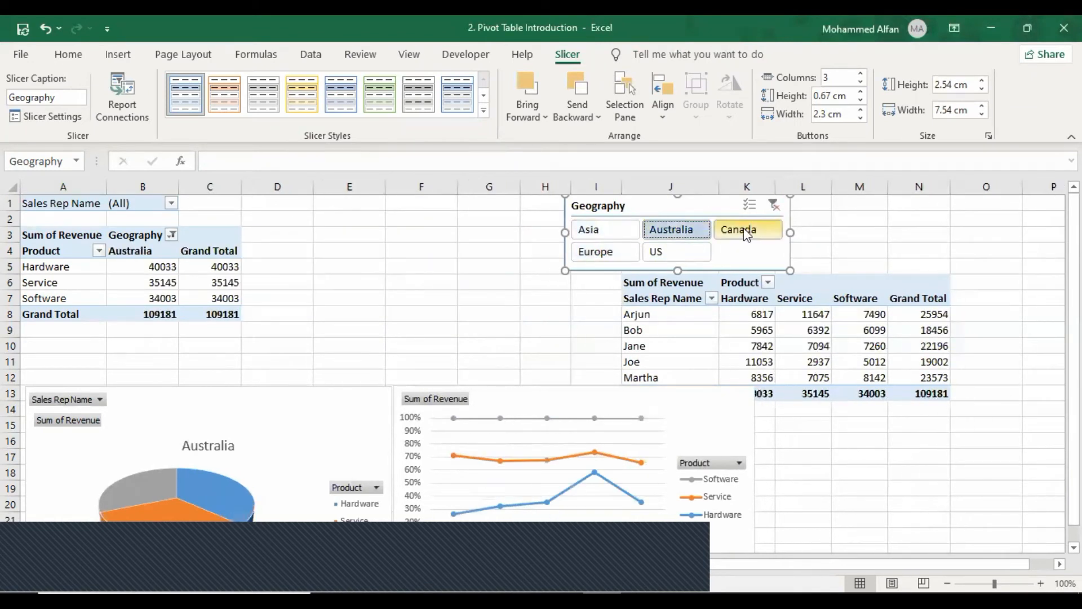
pyautogui.click(739, 231)
pyautogui.click(613, 231)
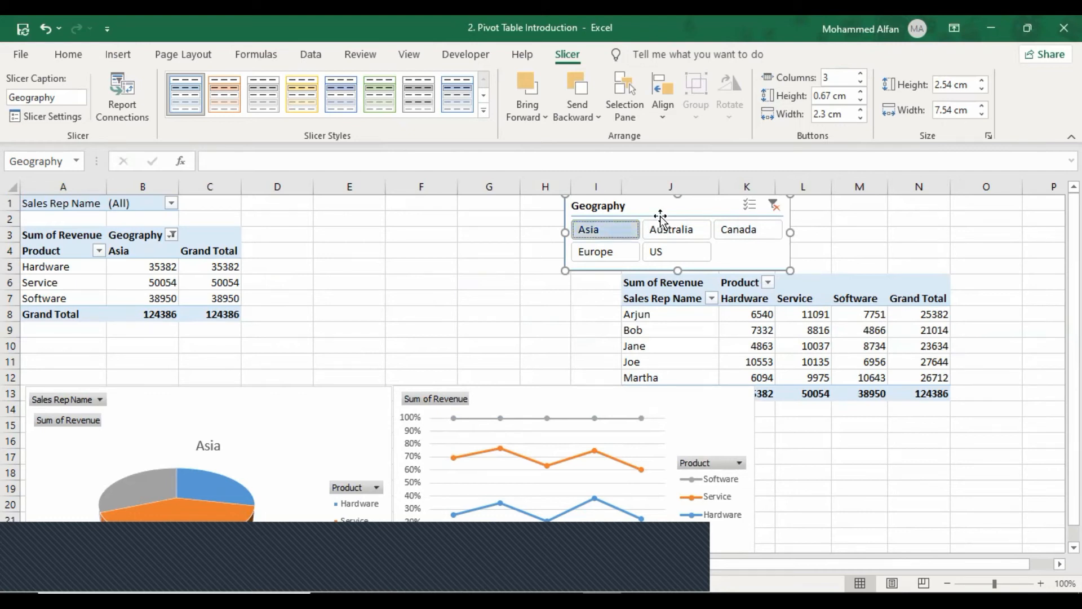
# Move the Geography slicer between the two PivotTables and delete it from the sheet
pyautogui.moveTo(667, 209); pyautogui.dragTo(483, 224)
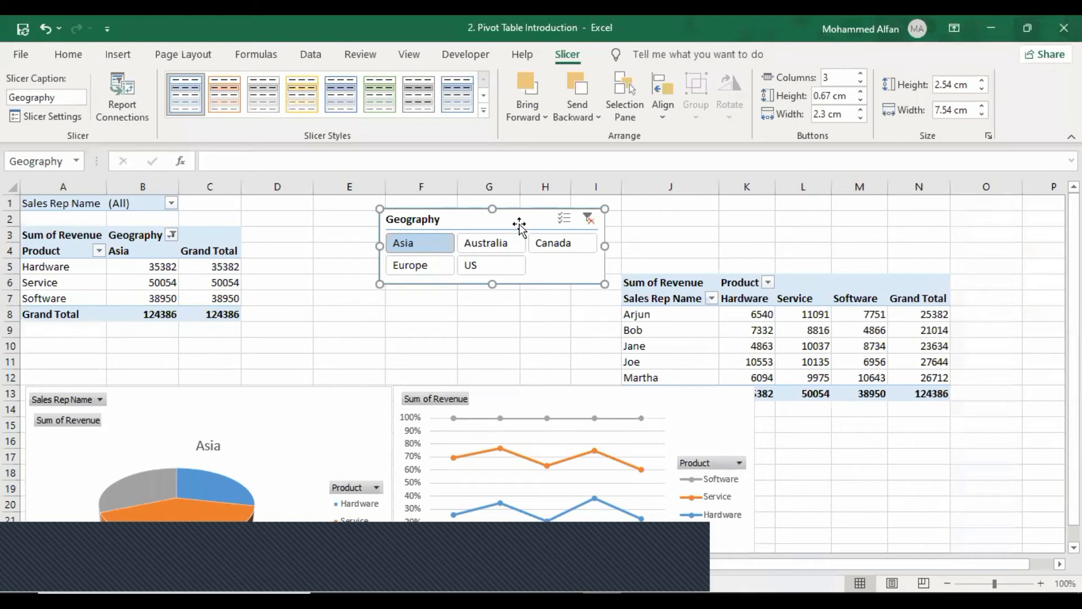
pyautogui.press('Delete')
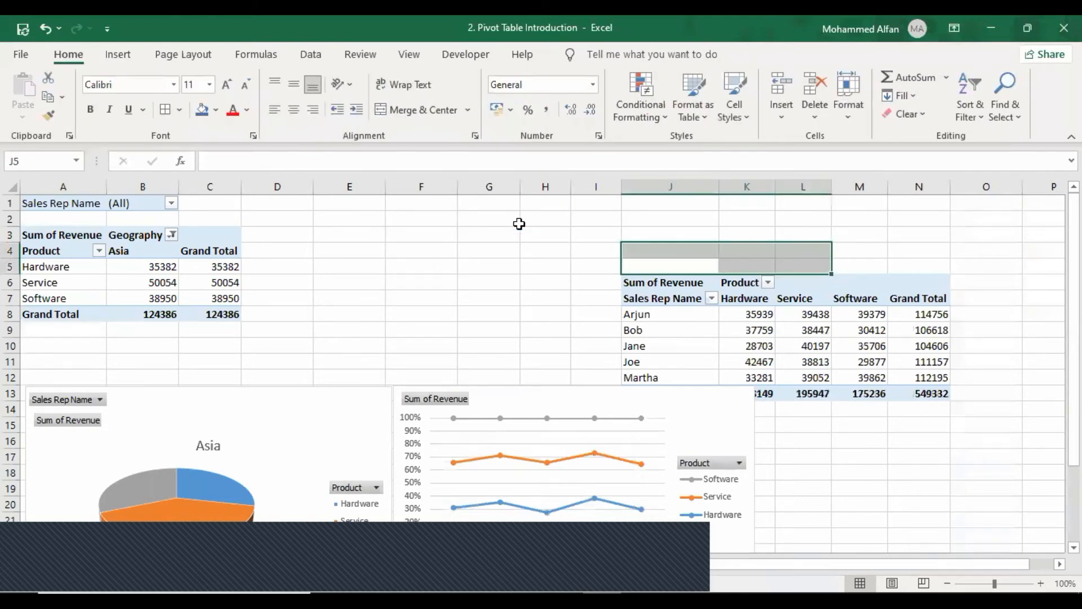
pyautogui.click(613, 395)
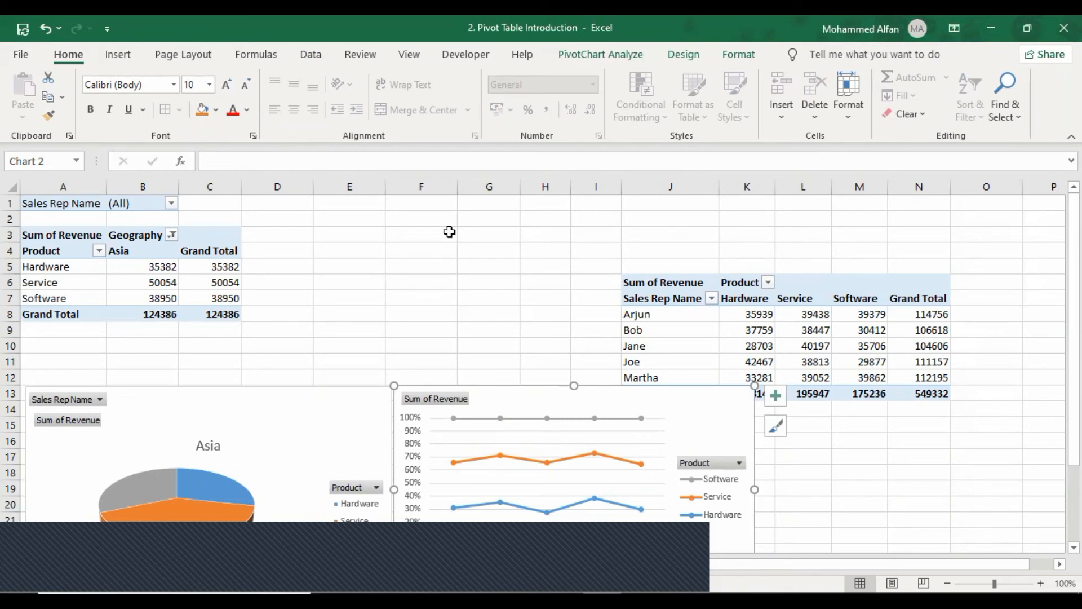
# Insert a new slicer for the Geography field of the REPORT1 PivotTable
pyautogui.click(131, 263)
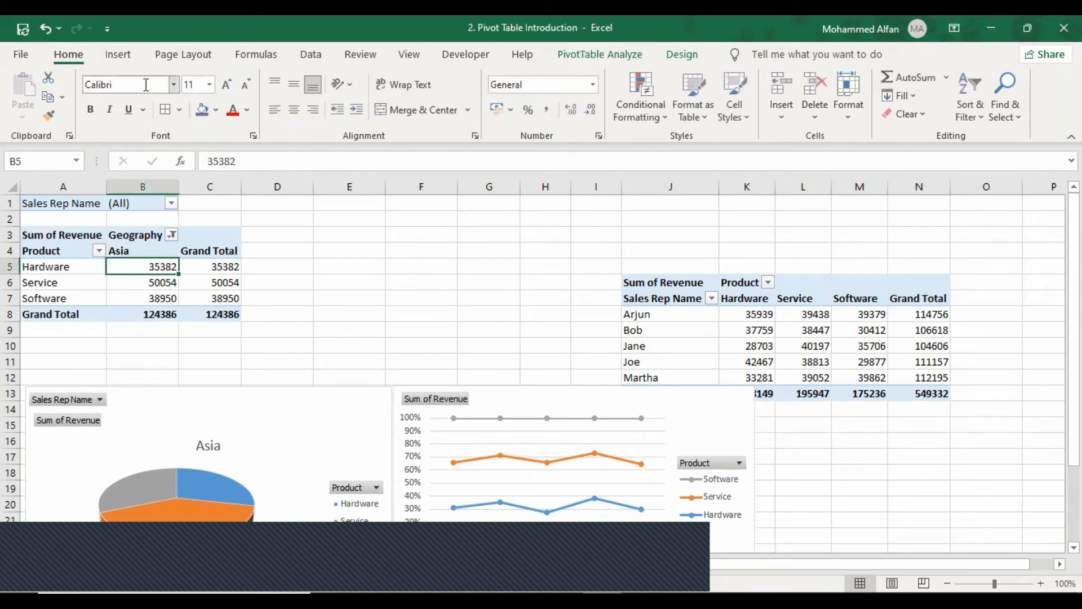
pyautogui.click(118, 54)
pyautogui.click(84, 58)
pyautogui.click(136, 252)
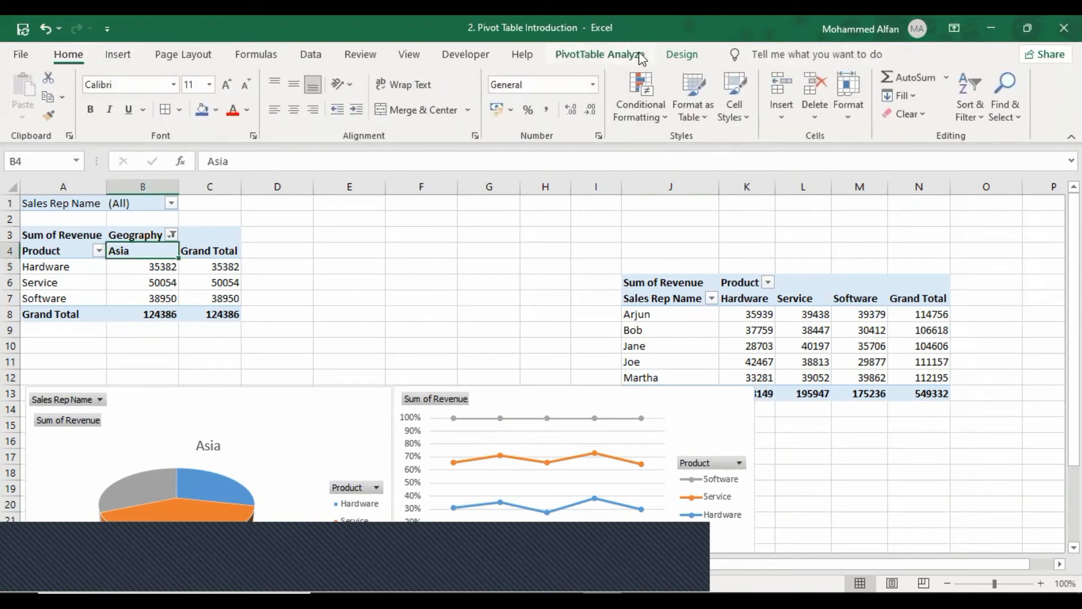
pyautogui.click(599, 54)
pyautogui.click(404, 77)
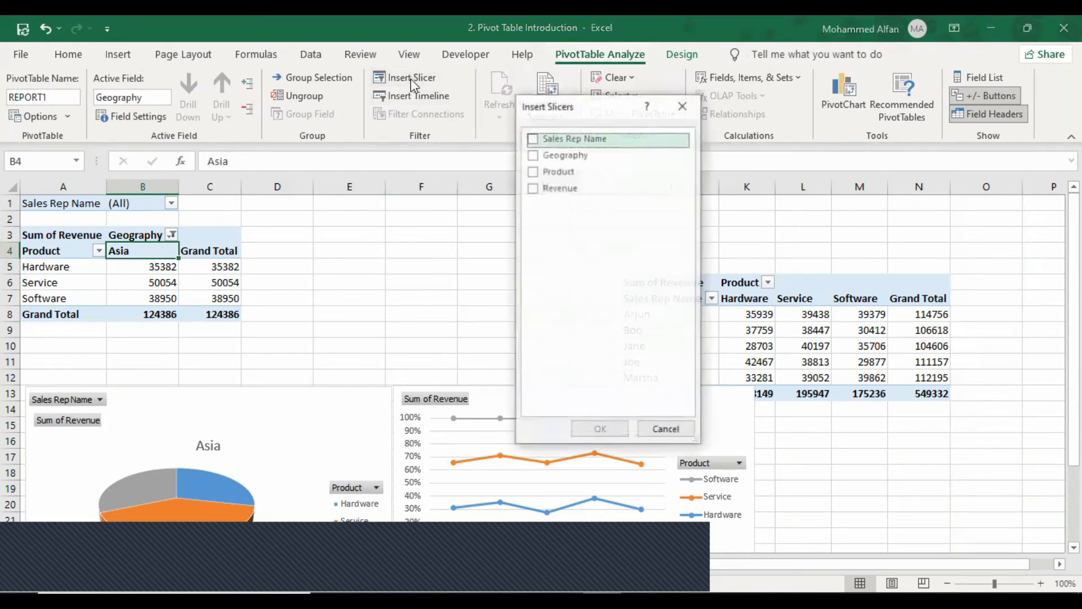
pyautogui.click(533, 154)
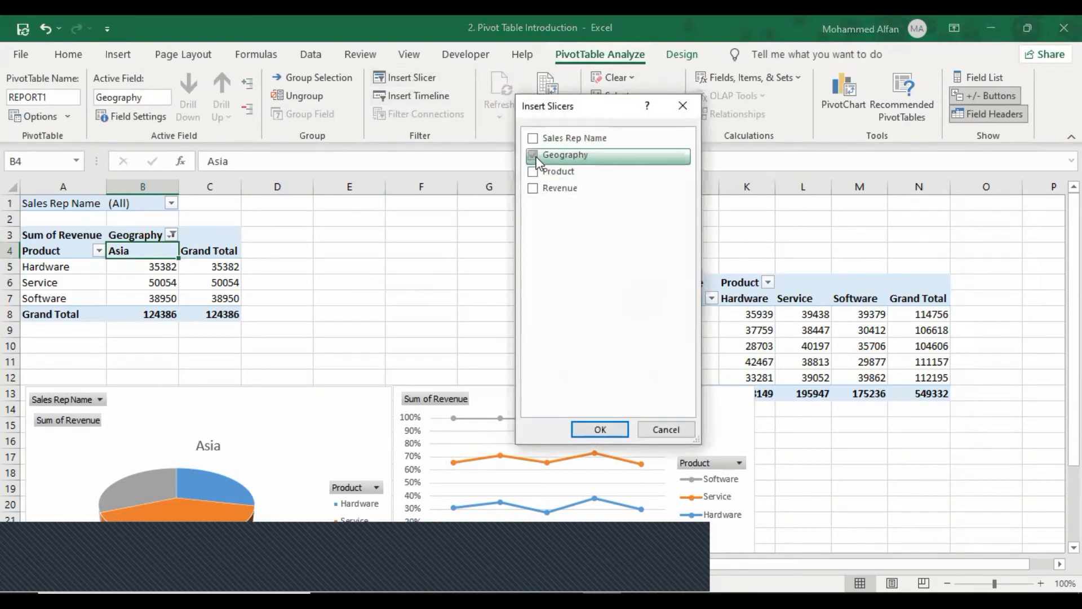
pyautogui.click(599, 430)
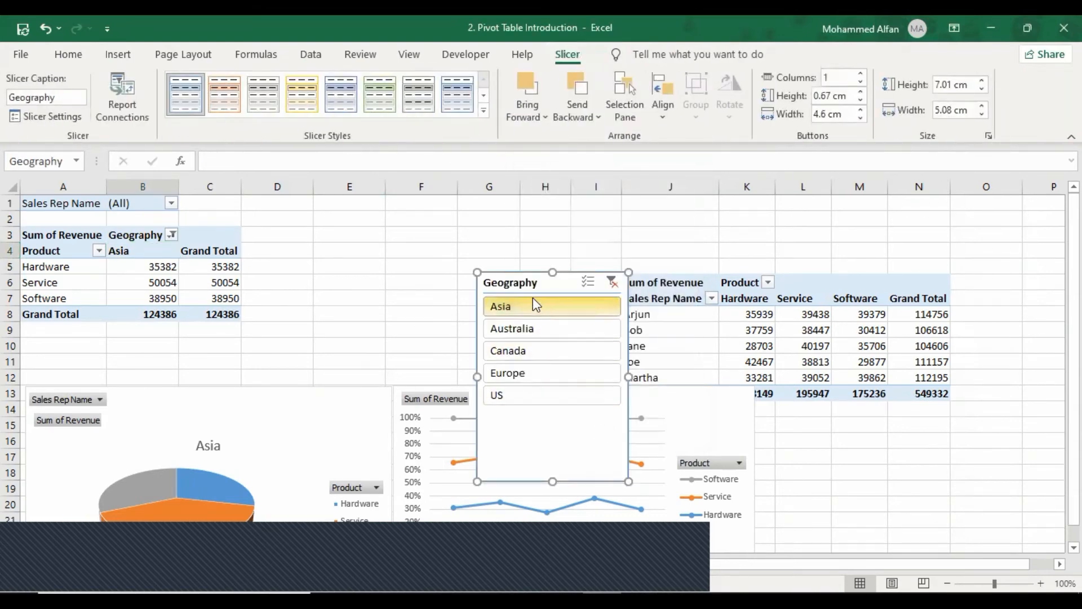
# Place the new Geography slicer between the two PivotTables and shorten it to about 4.76 cm high
pyautogui.moveTo(523, 280); pyautogui.dragTo(398, 217)
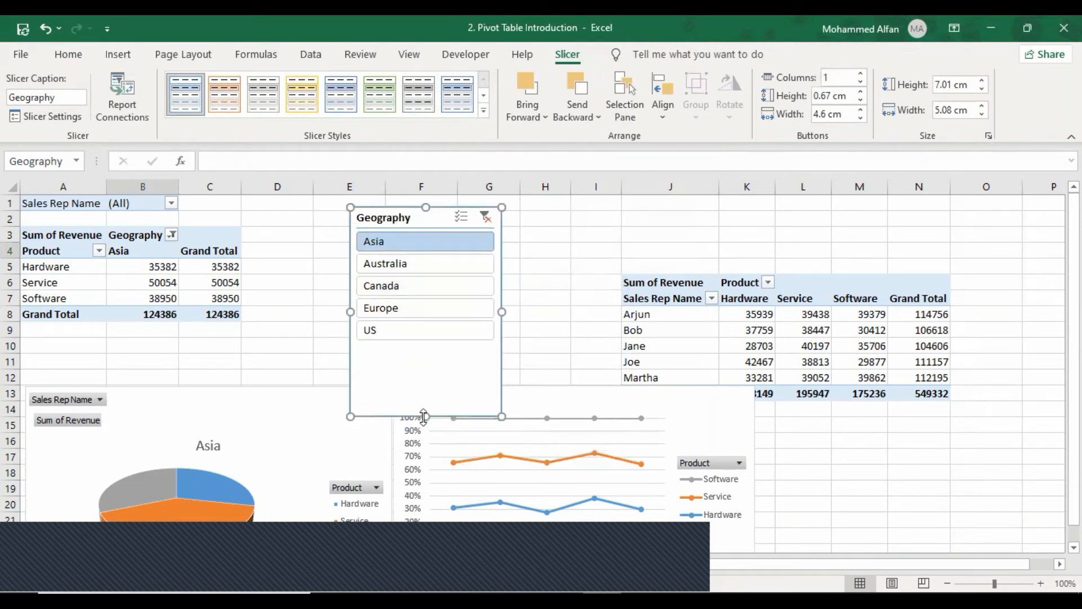
pyautogui.moveTo(419, 416); pyautogui.dragTo(420, 348)
pyautogui.moveTo(394, 217); pyautogui.dragTo(391, 206)
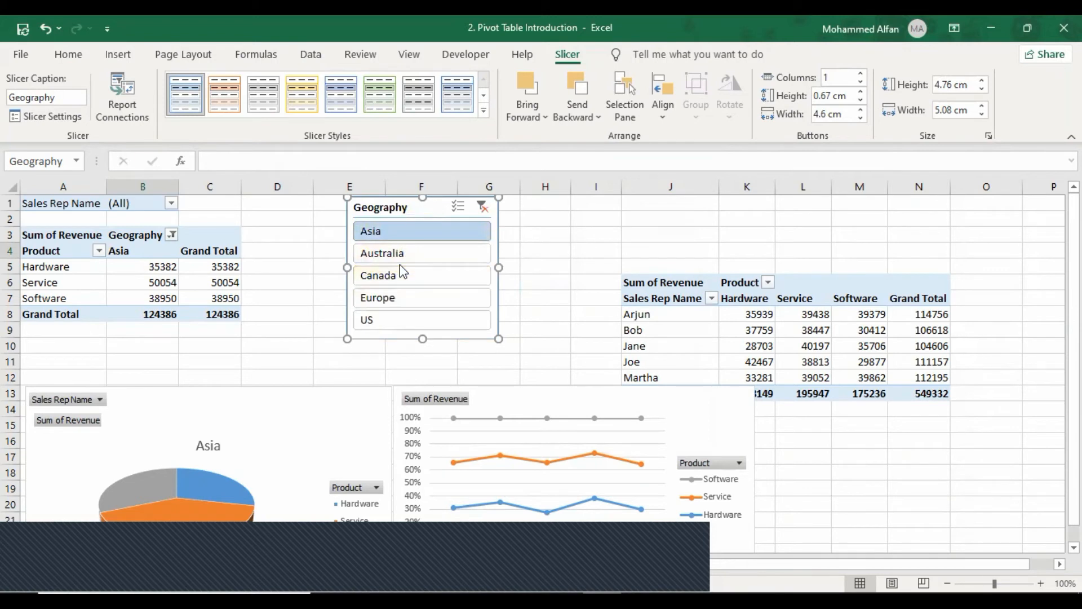
# Filter REPORT1 with the new slicer by Australia, Canada and Europe, and return through Canada and Australia to Asia
pyautogui.click(409, 254)
pyautogui.click(414, 278)
pyautogui.click(428, 298)
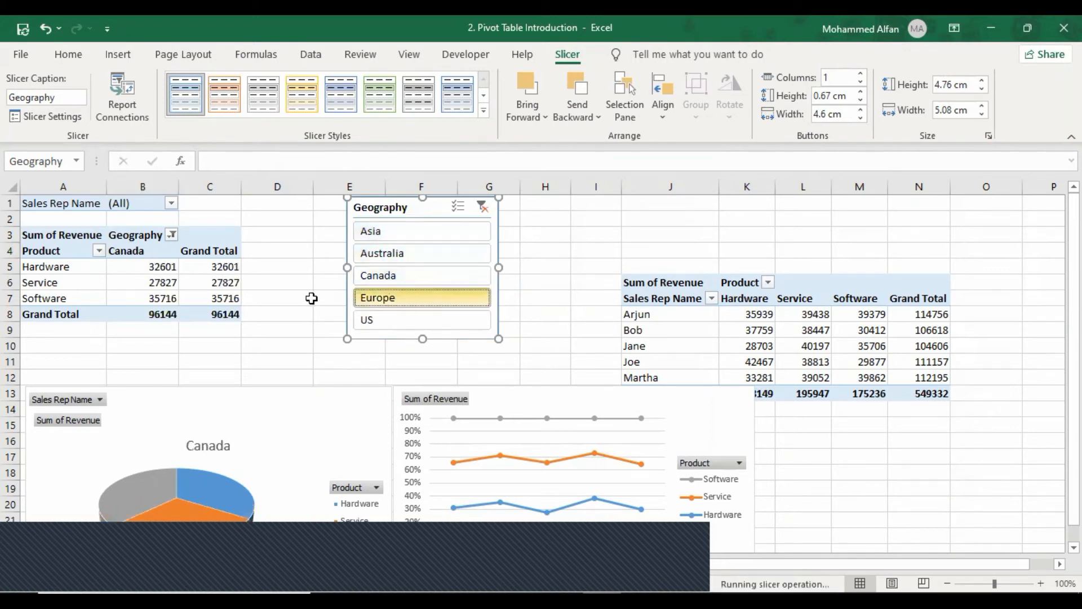
pyautogui.click(414, 278)
pyautogui.click(402, 258)
pyautogui.click(398, 232)
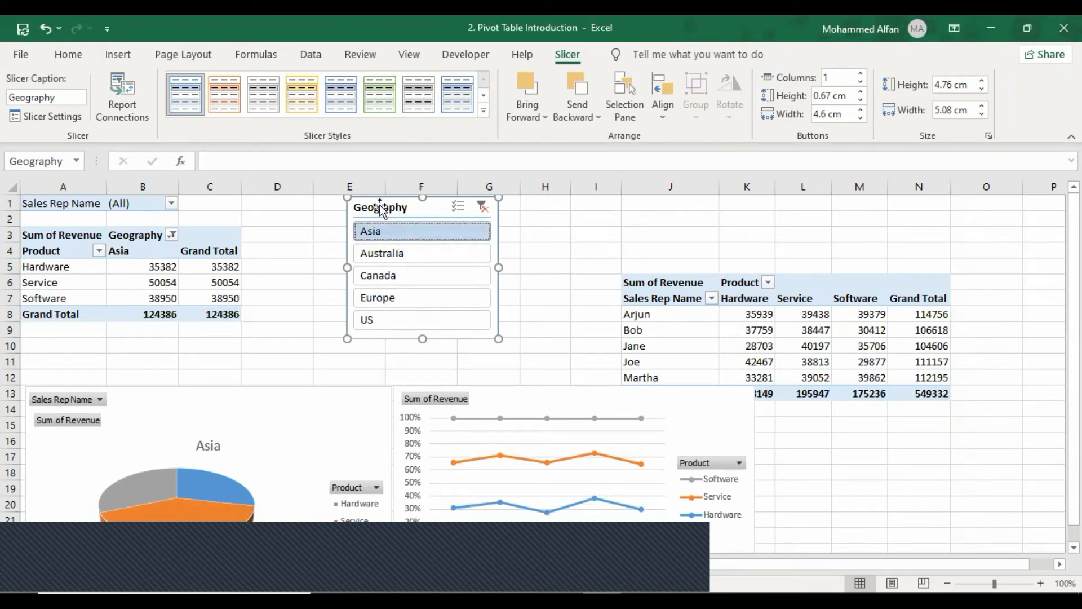
# Shift the Geography slicer slightly towards the sales rep PivotTable and connect it to REPORT2 in addition to REPORT1
pyautogui.moveTo(382, 210); pyautogui.dragTo(414, 214)
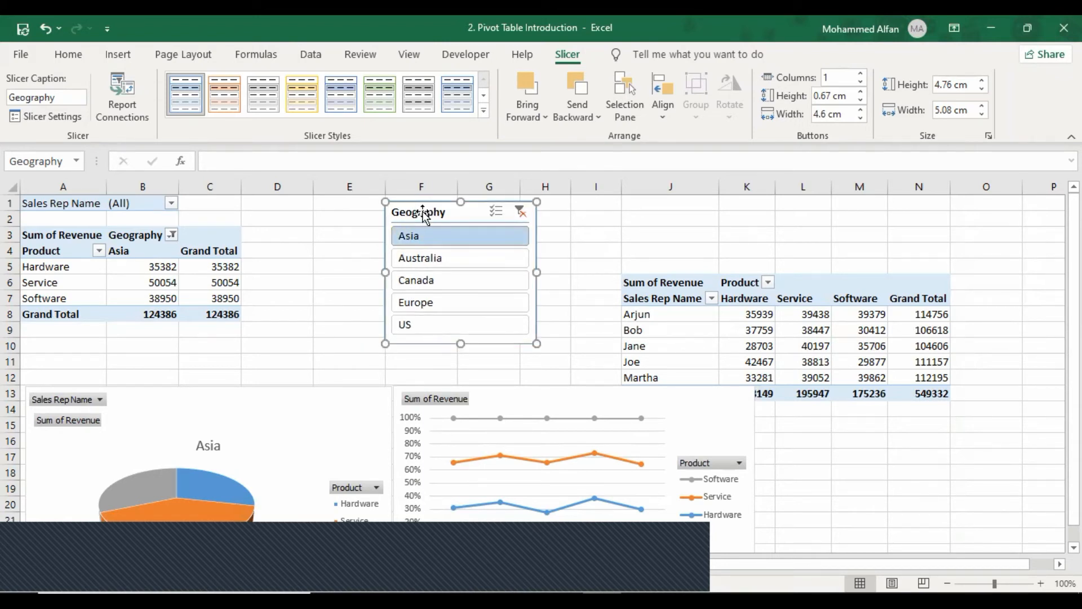
pyautogui.rightClick(424, 212)
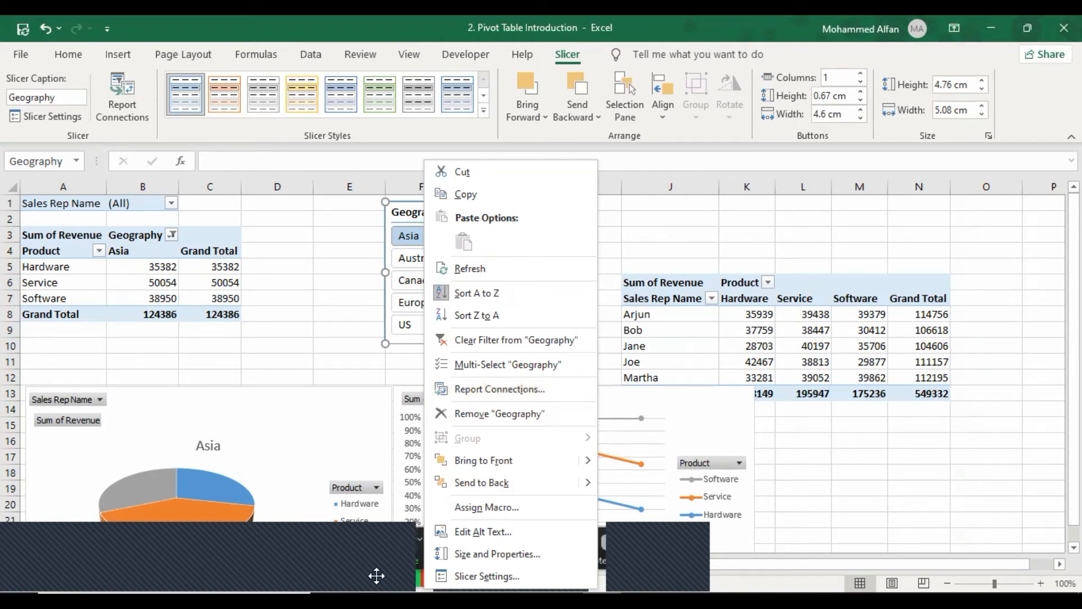
pyautogui.click(522, 392)
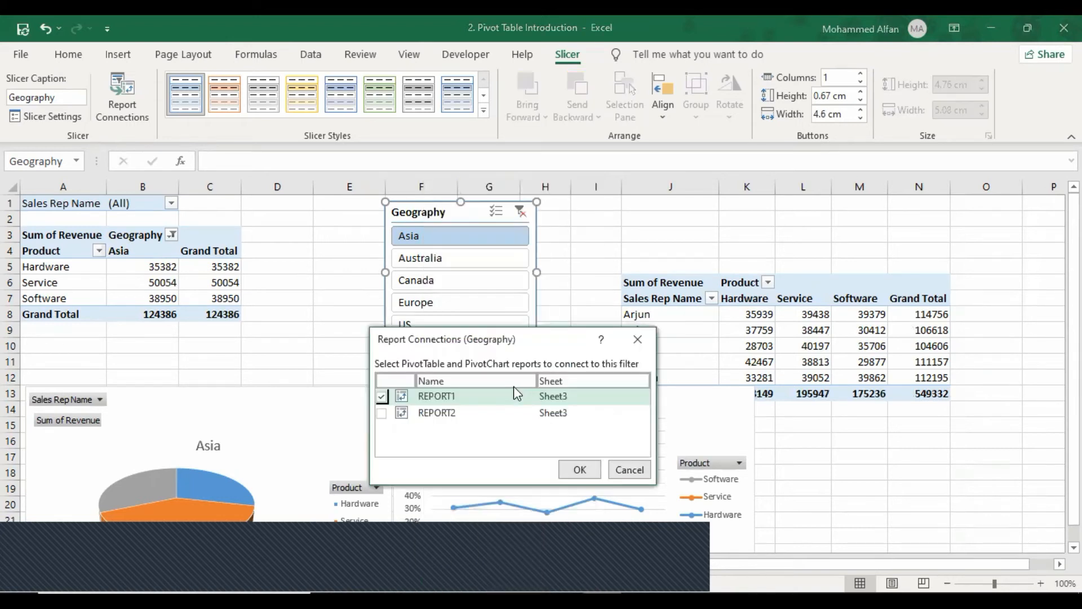
pyautogui.click(382, 413)
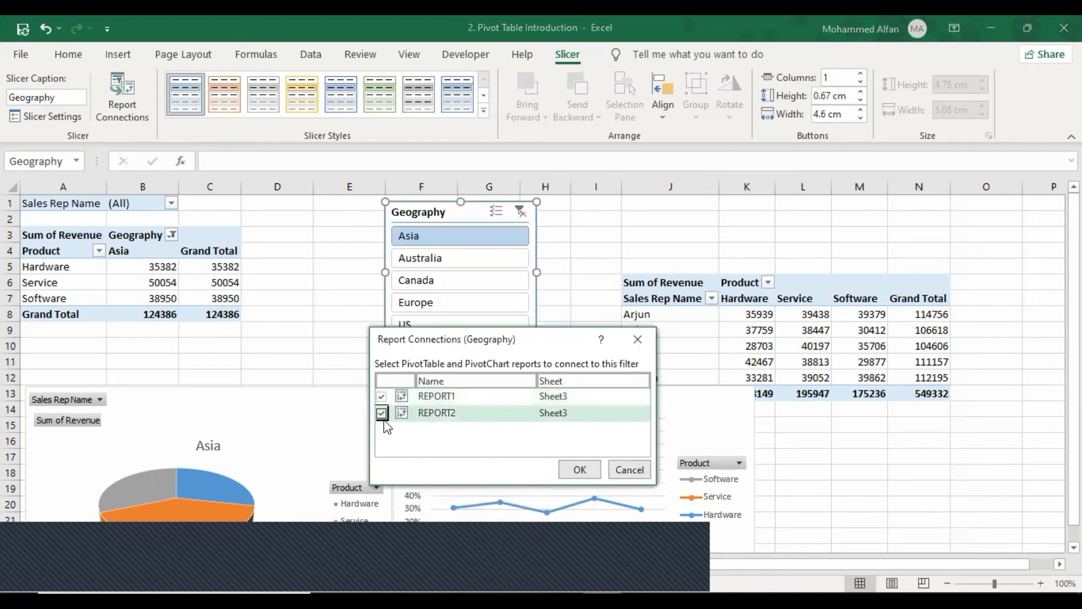
pyautogui.click(579, 471)
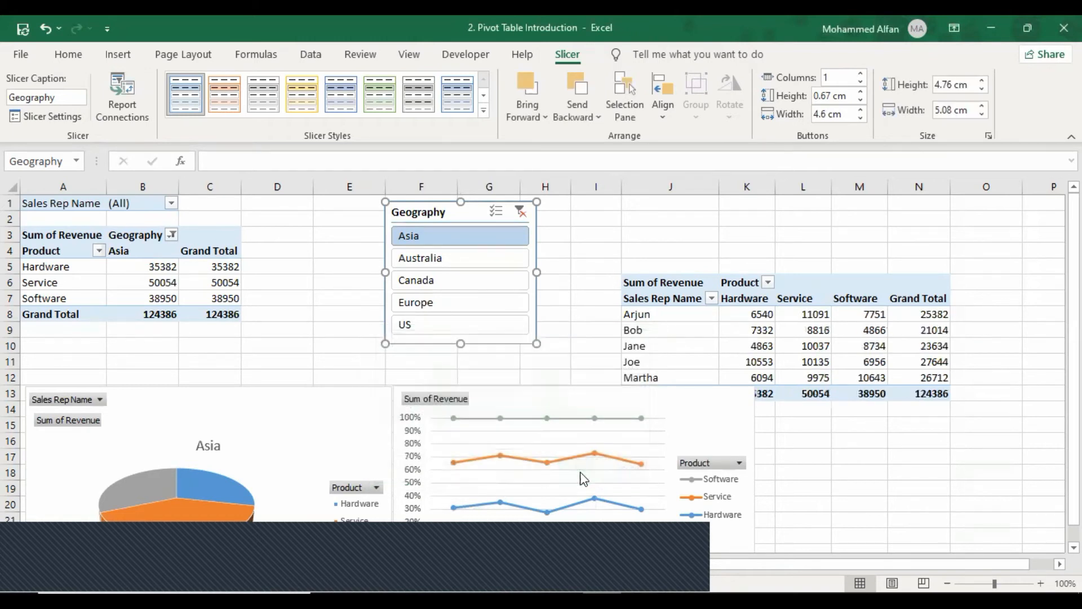
# Switch both connected reports repeatedly between Canada, Australia, Europe, US and Asia with the Geography slicer, finishing on Asia
pyautogui.click(447, 281)
pyautogui.click(449, 259)
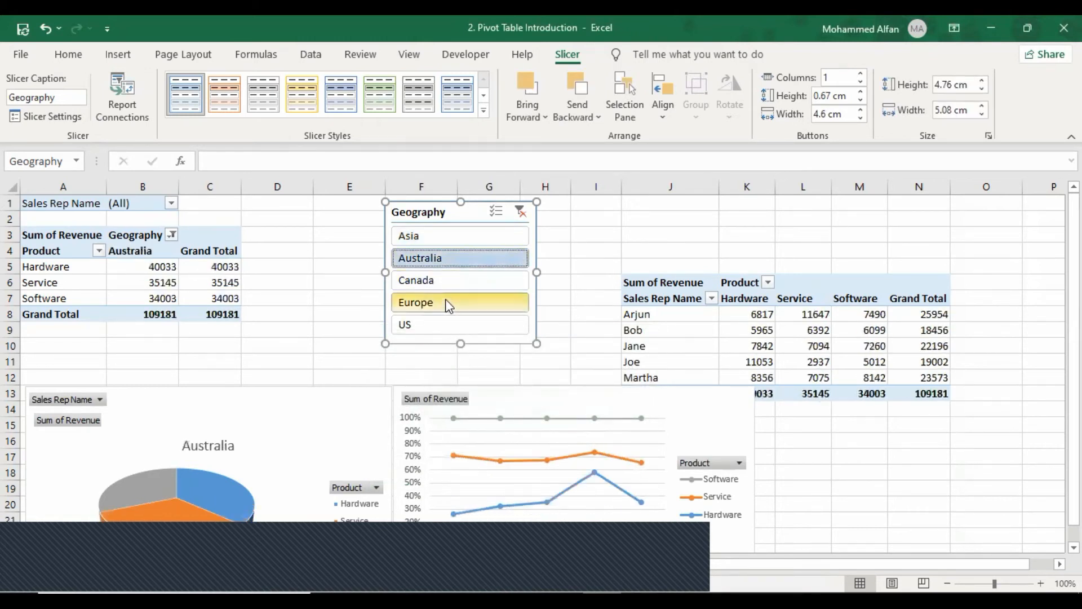
pyautogui.click(448, 302)
pyautogui.click(445, 280)
pyautogui.click(443, 258)
pyautogui.click(443, 239)
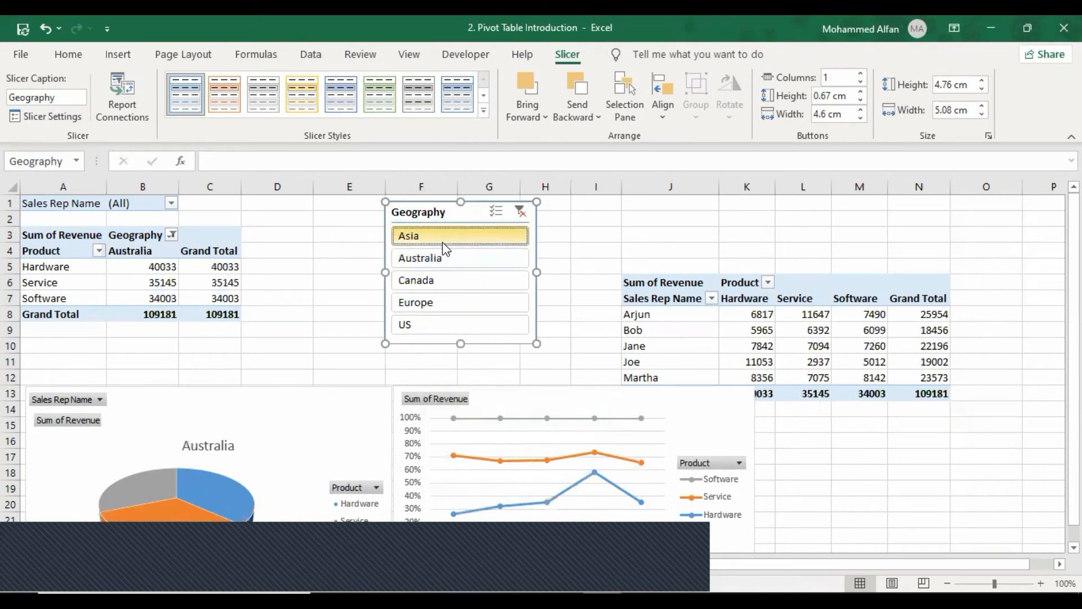
pyautogui.click(448, 303)
pyautogui.click(448, 323)
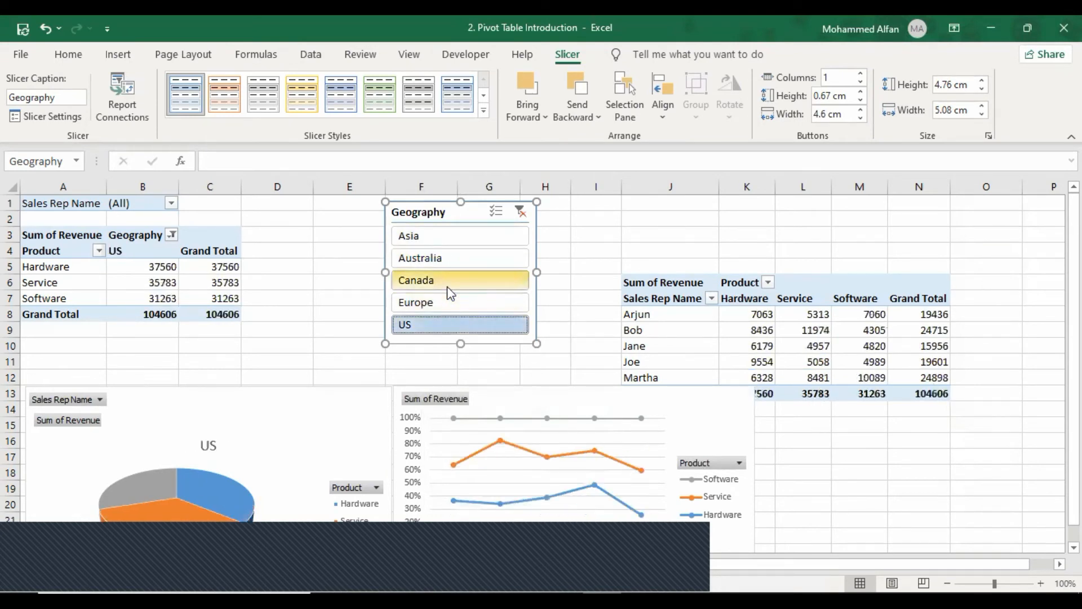
pyautogui.click(448, 282)
pyautogui.click(451, 304)
pyautogui.click(451, 262)
pyautogui.click(451, 240)
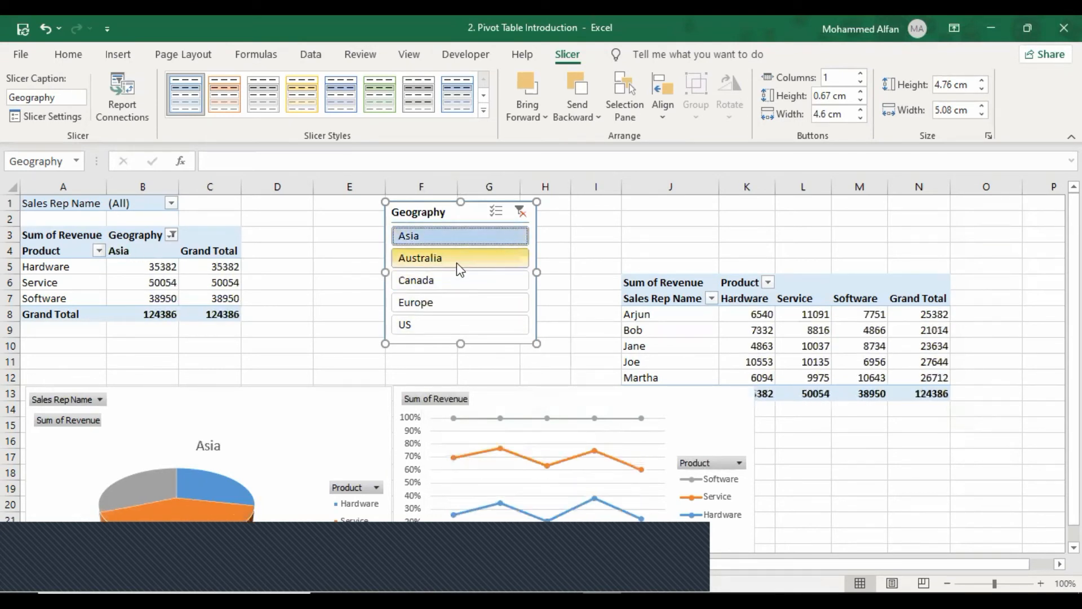
pyautogui.click(459, 301)
pyautogui.click(457, 323)
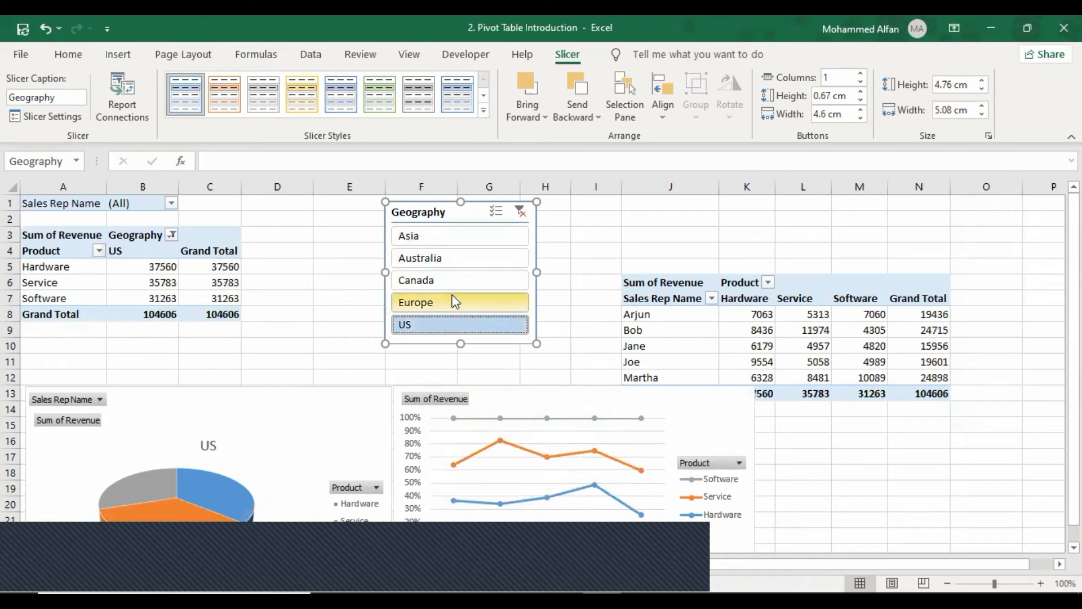
pyautogui.click(456, 302)
pyautogui.click(454, 280)
pyautogui.click(451, 257)
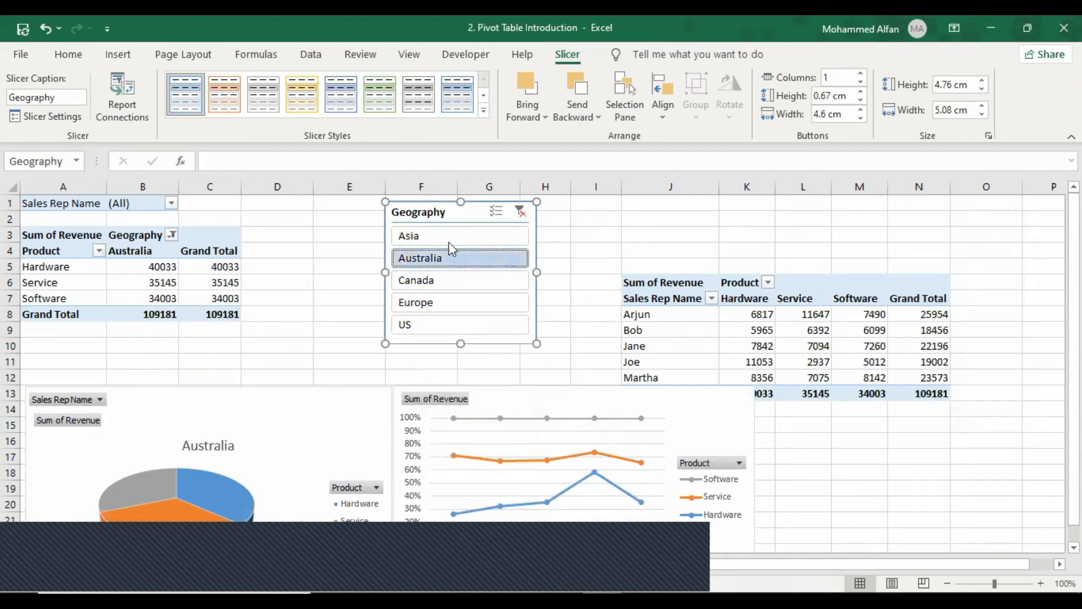
pyautogui.click(449, 242)
pyautogui.click(449, 257)
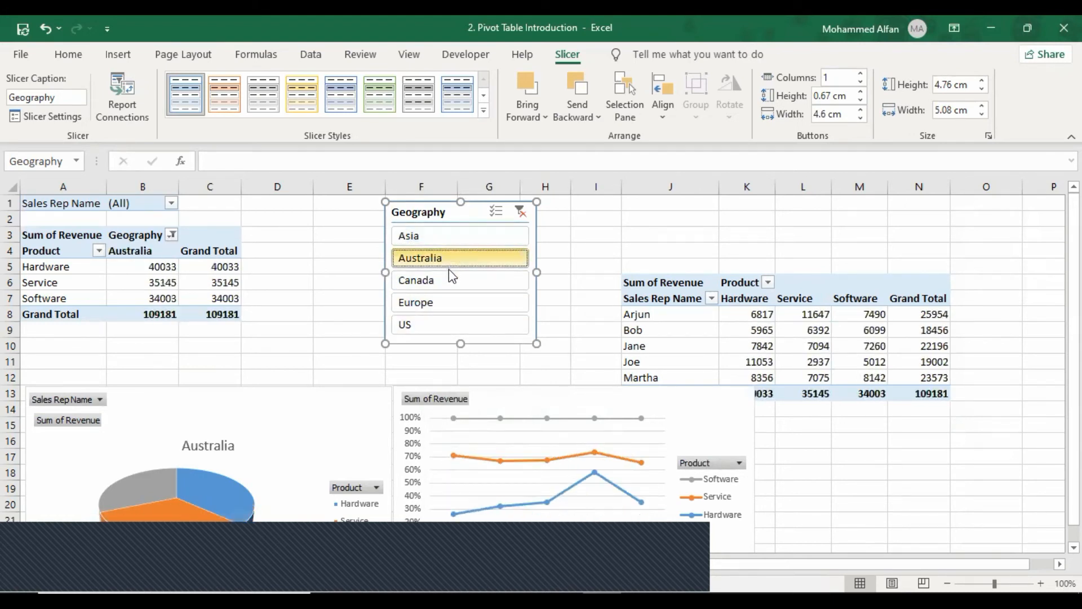
pyautogui.click(450, 278)
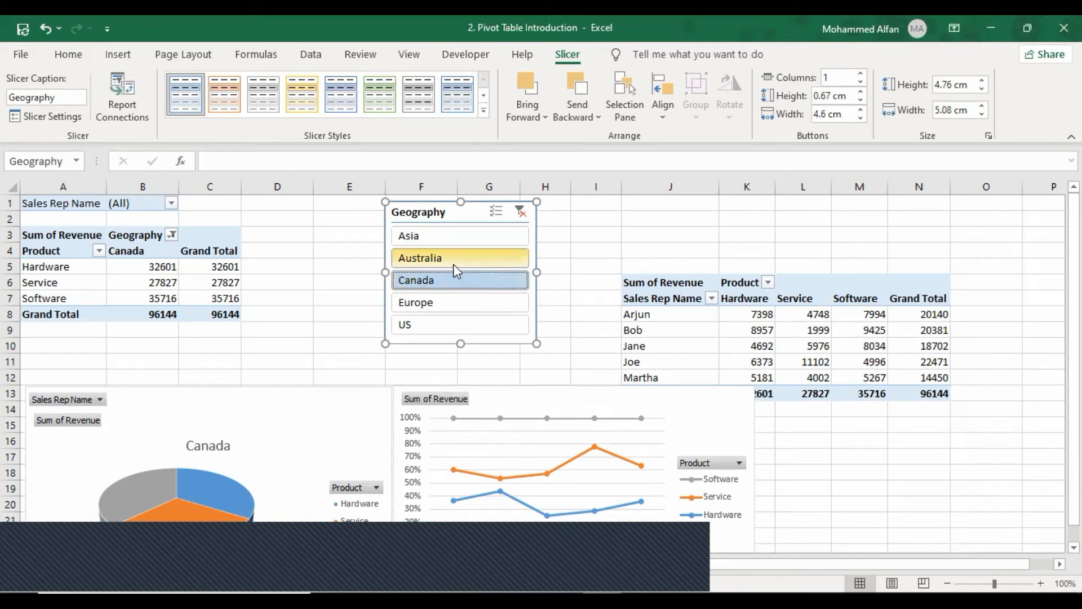
pyautogui.click(453, 266)
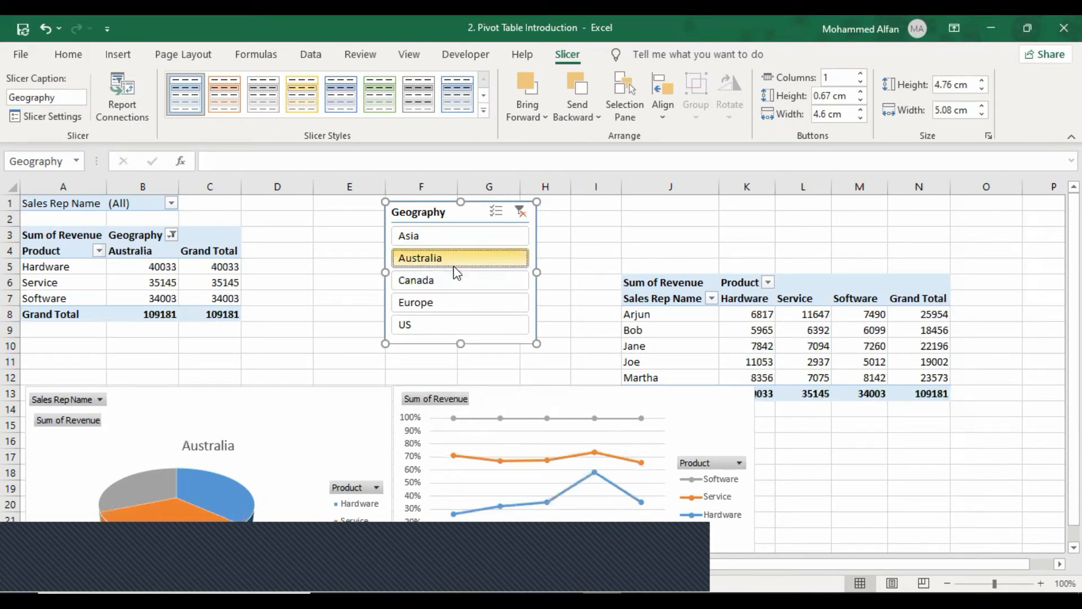
pyautogui.click(436, 242)
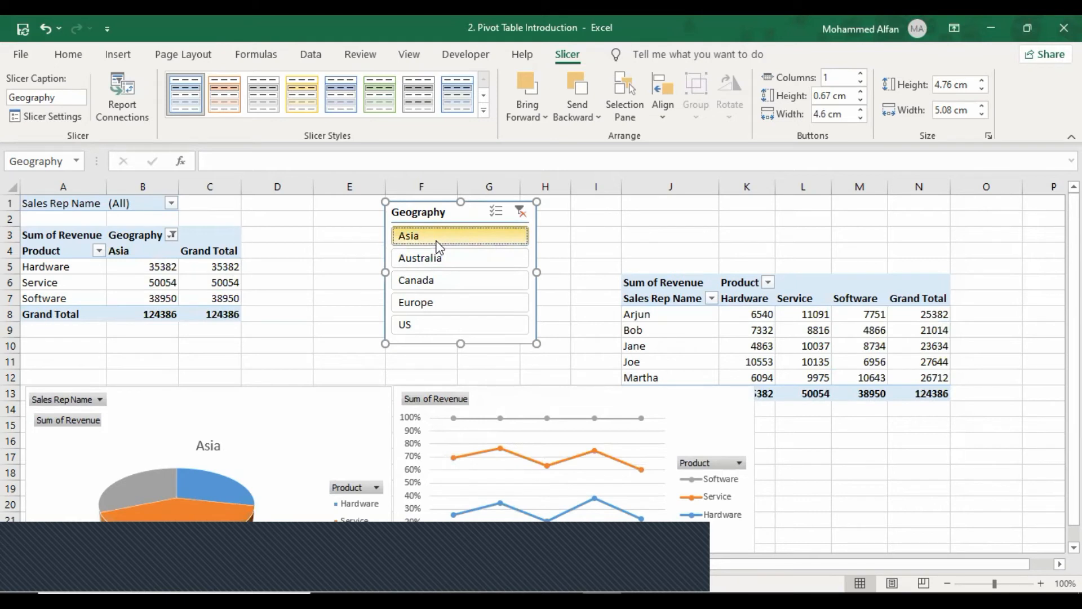
# Filter both reports by Canada, Europe and Australia with the Geography slicer, and look at the source data sheet before returning
pyautogui.click(431, 282)
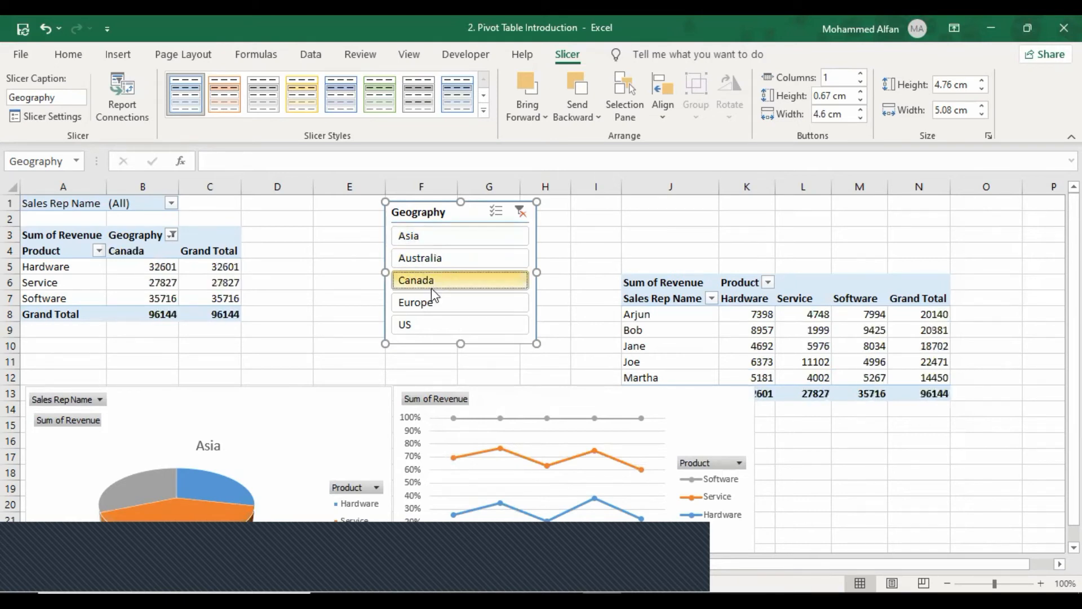
pyautogui.click(433, 304)
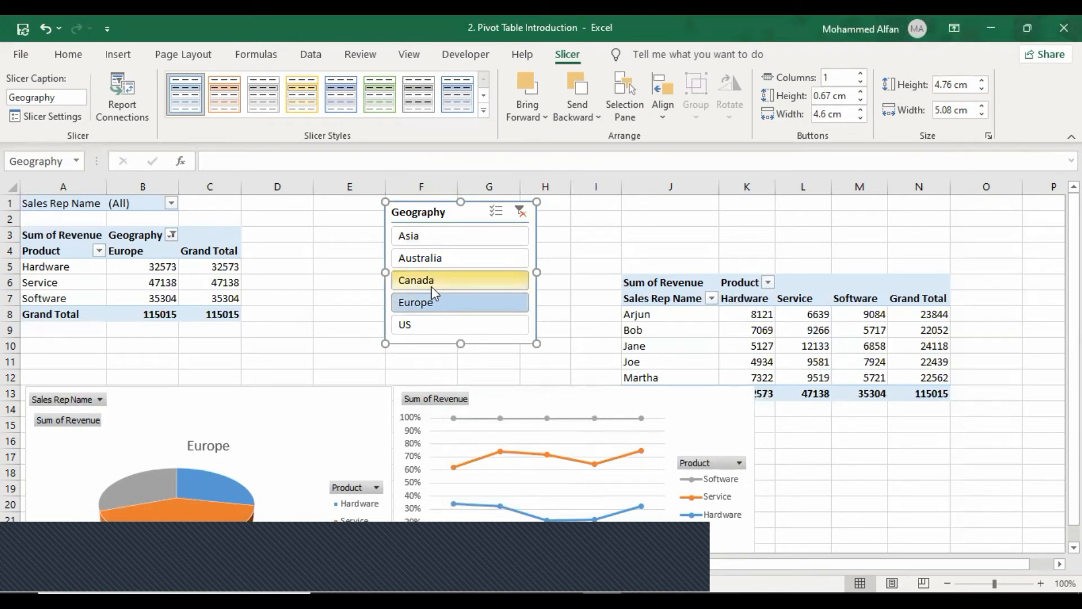
pyautogui.click(438, 260)
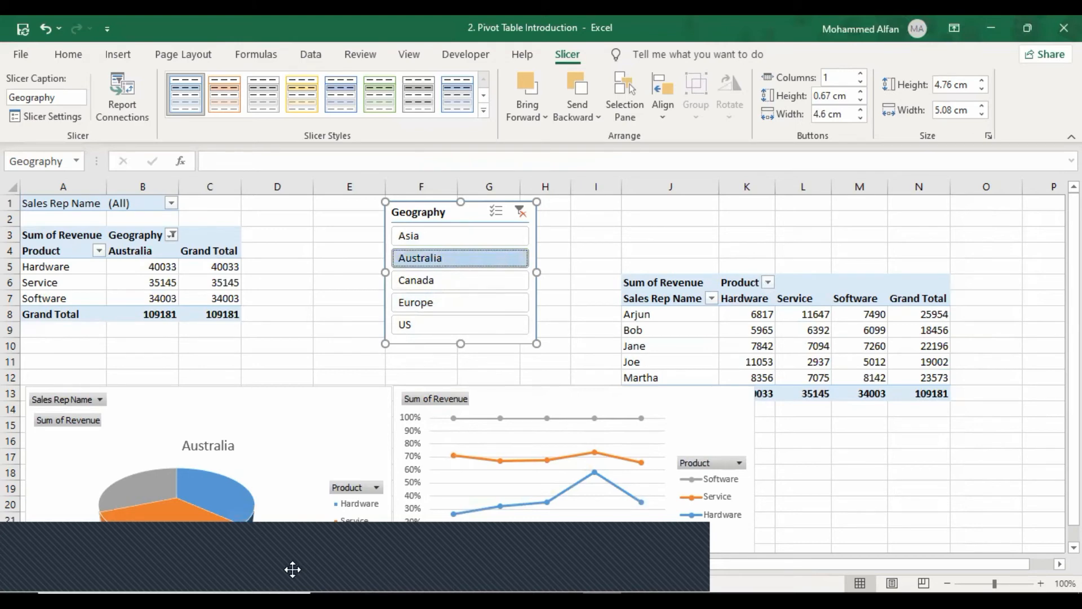
pyautogui.click(273, 345)
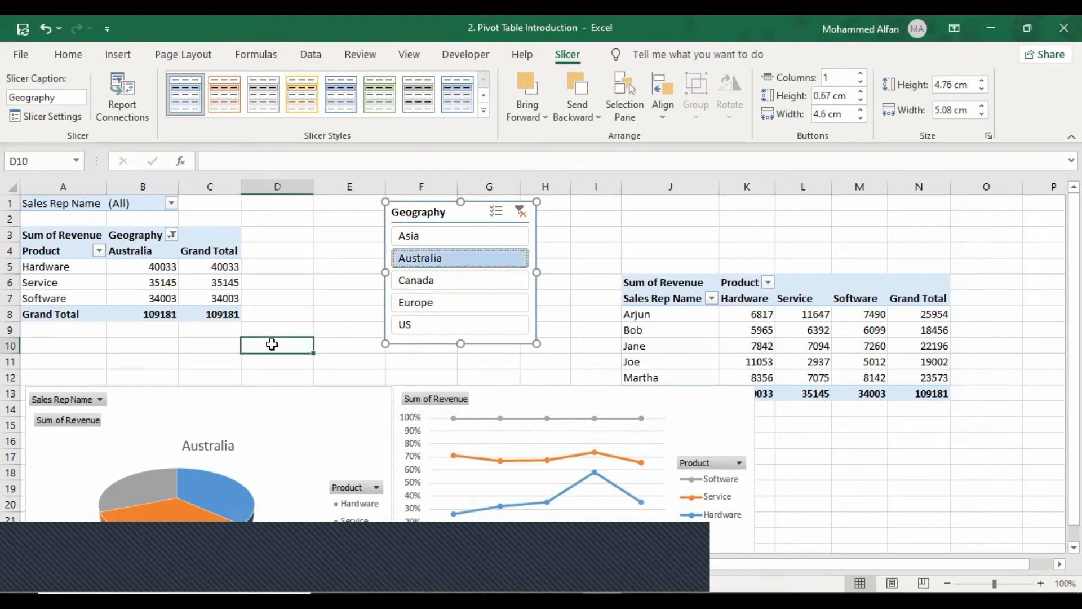
pyautogui.click(158, 563)
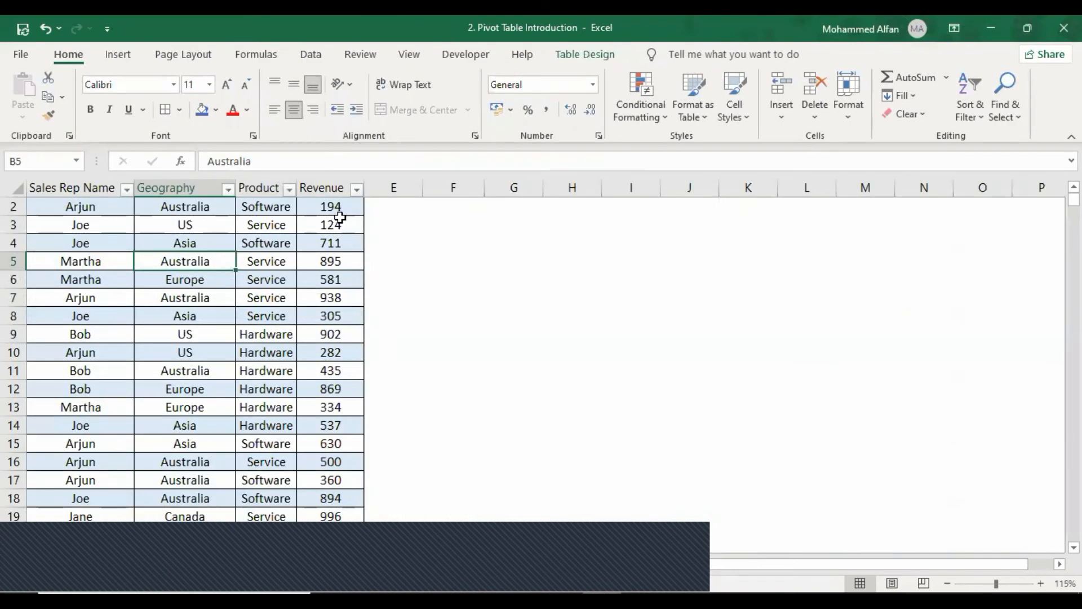
pyautogui.click(112, 564)
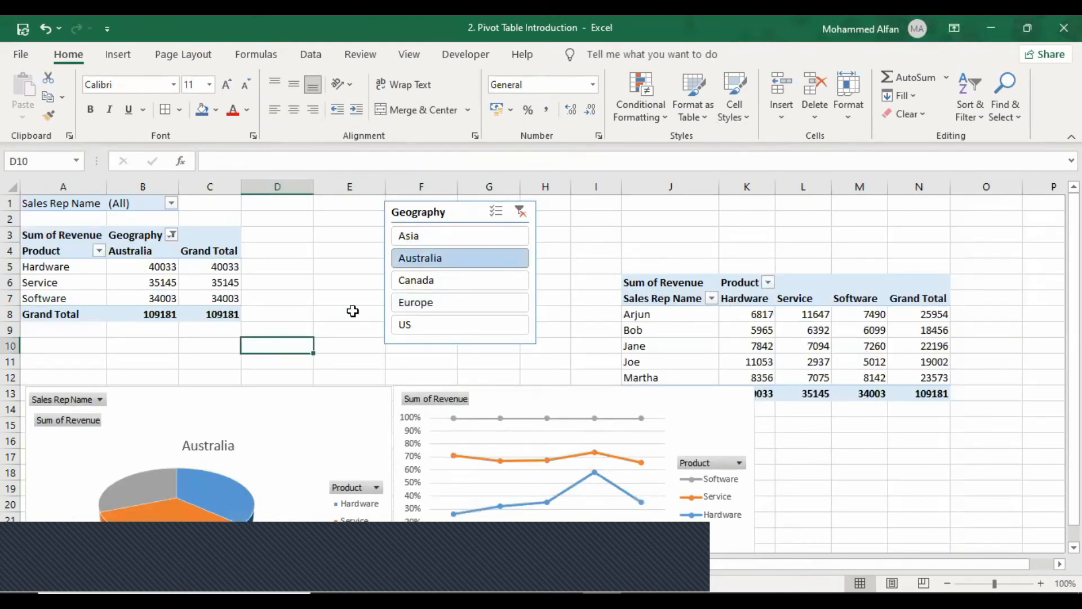
# Delete the Geography slicer and select a value cell in the product PivotTable, REPORT1
pyautogui.moveTo(440, 218); pyautogui.dragTo(426, 220)
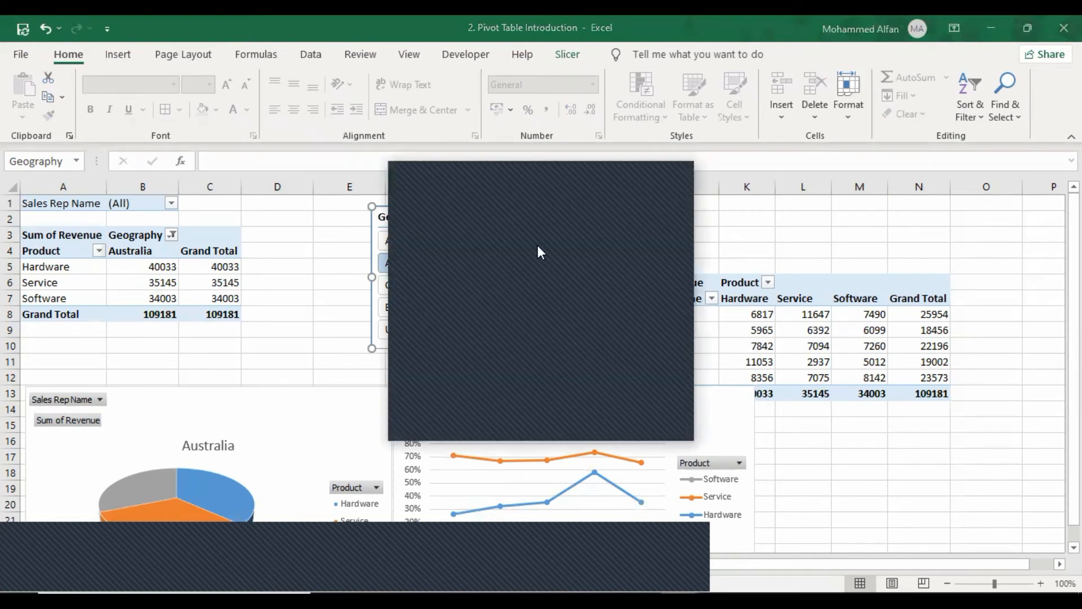
pyautogui.click(597, 177)
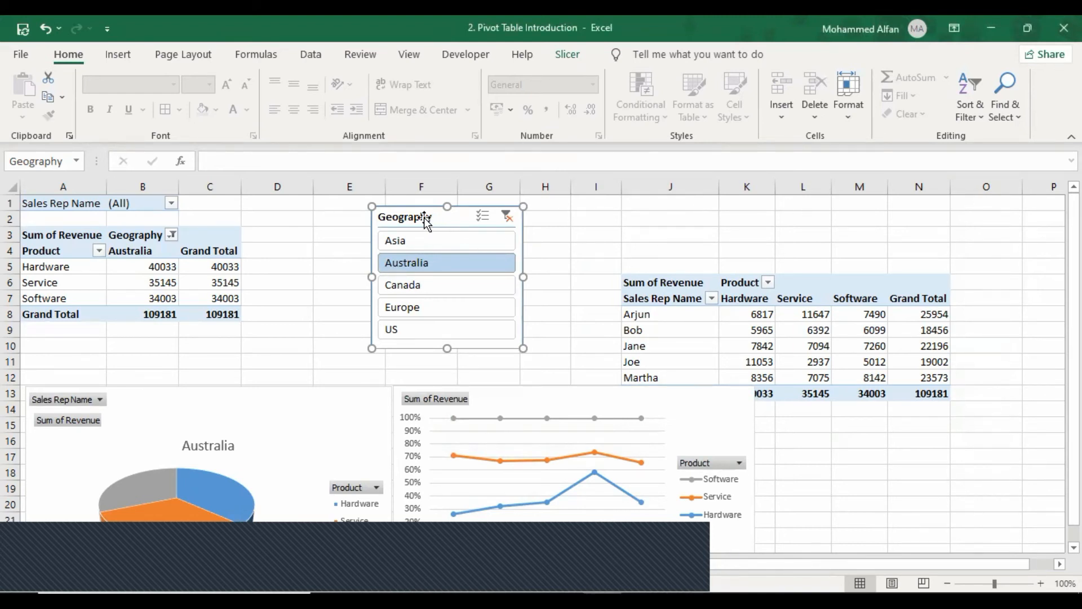
pyautogui.press('Delete')
pyautogui.click(191, 267)
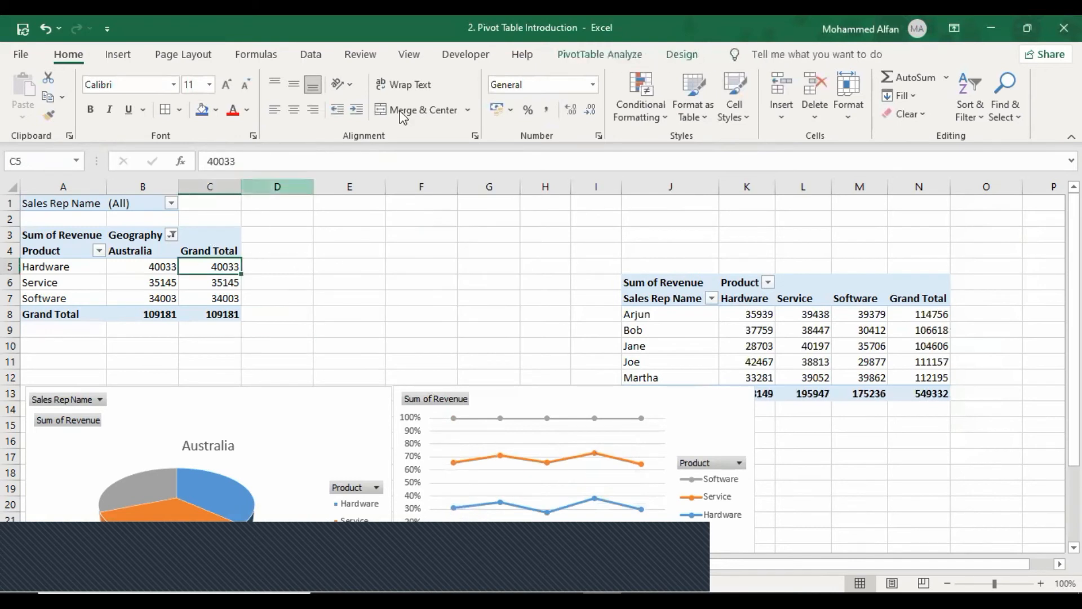
pyautogui.click(589, 55)
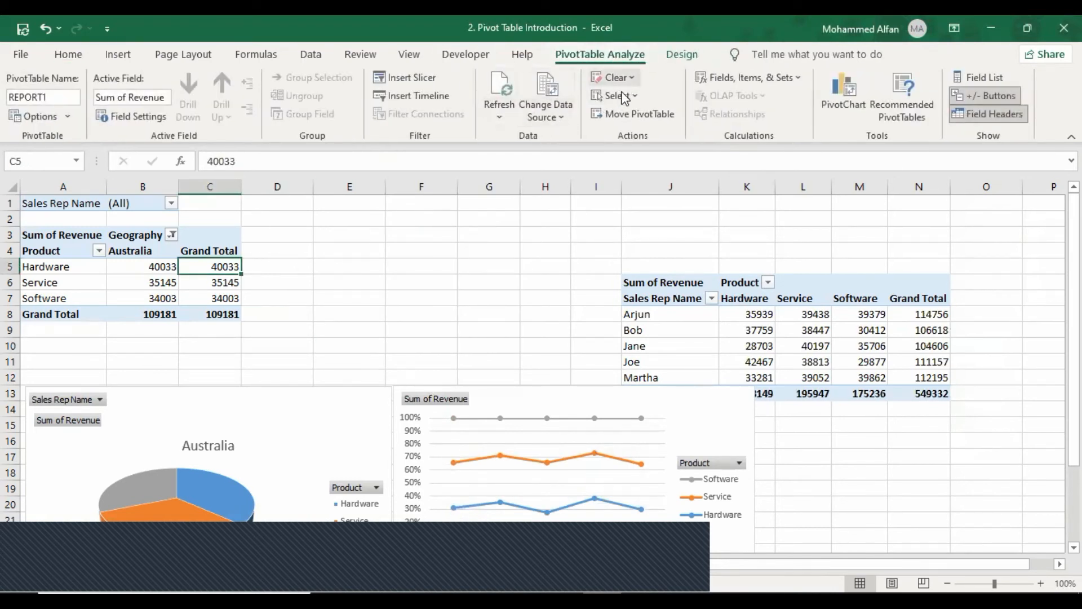
pyautogui.click(407, 80)
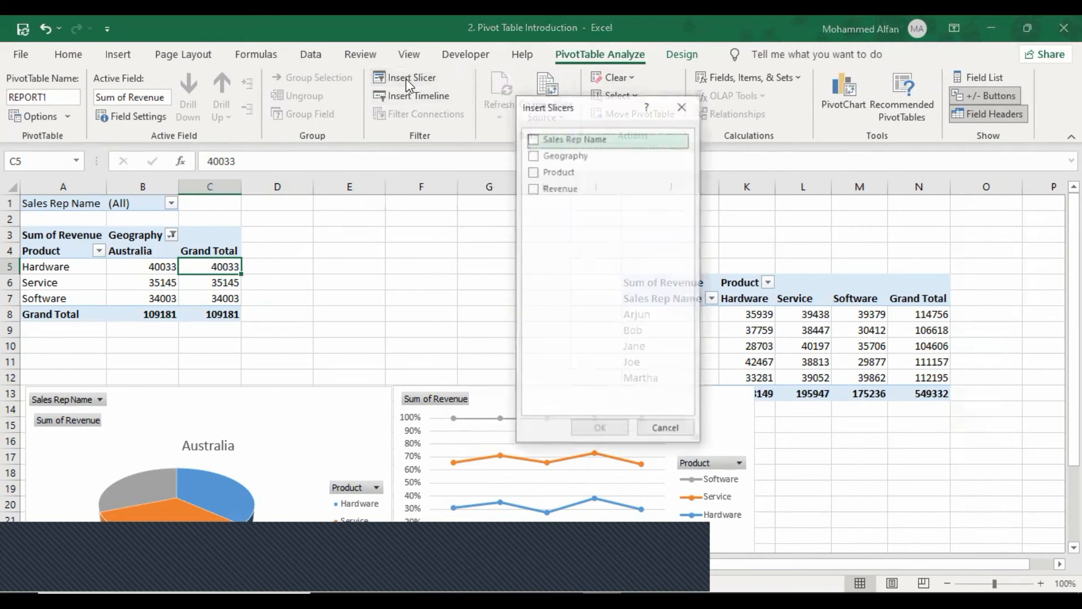
pyautogui.click(533, 156)
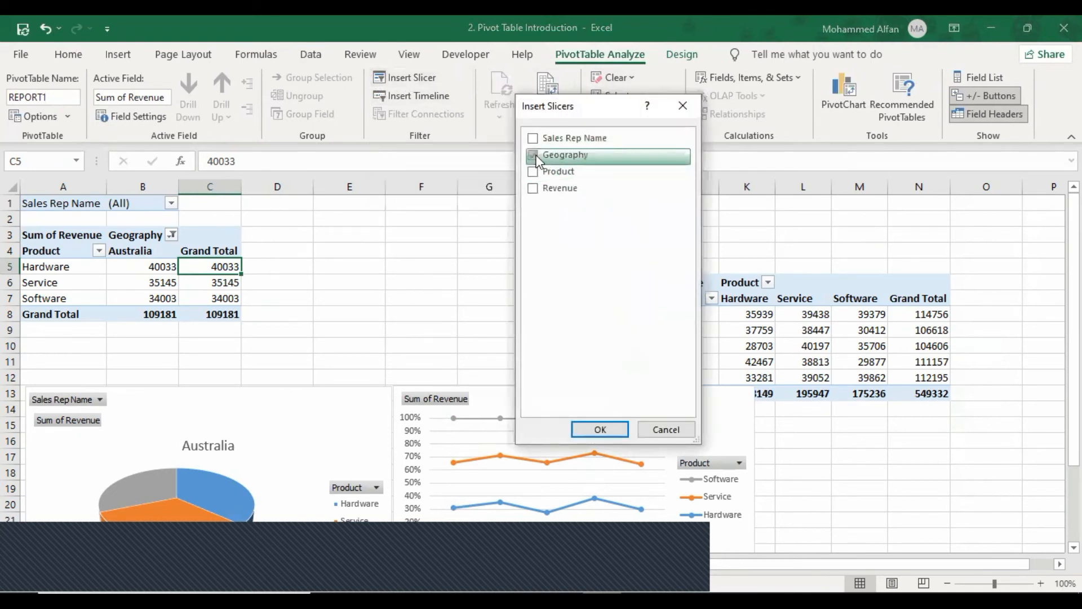
pyautogui.click(682, 105)
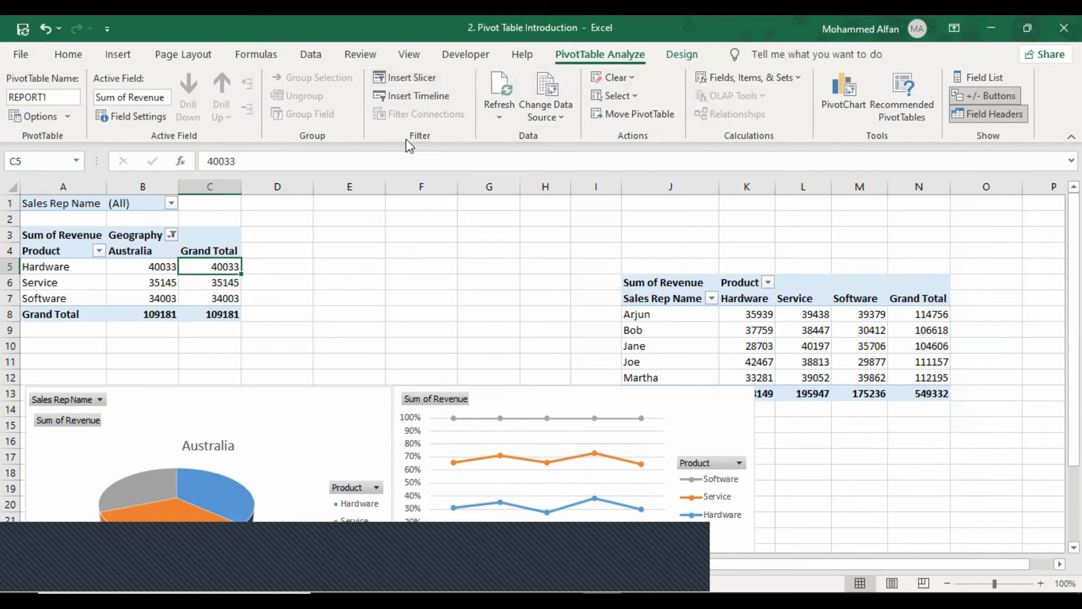
# Insert a slicer on the Geography field for REPORT1
pyautogui.click(411, 79)
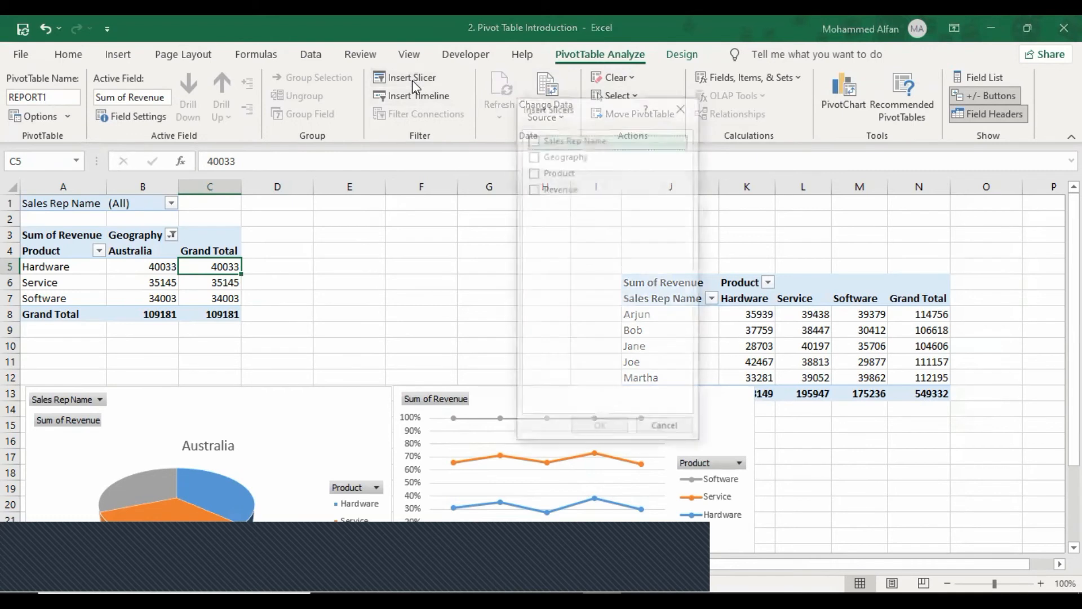
pyautogui.click(536, 161)
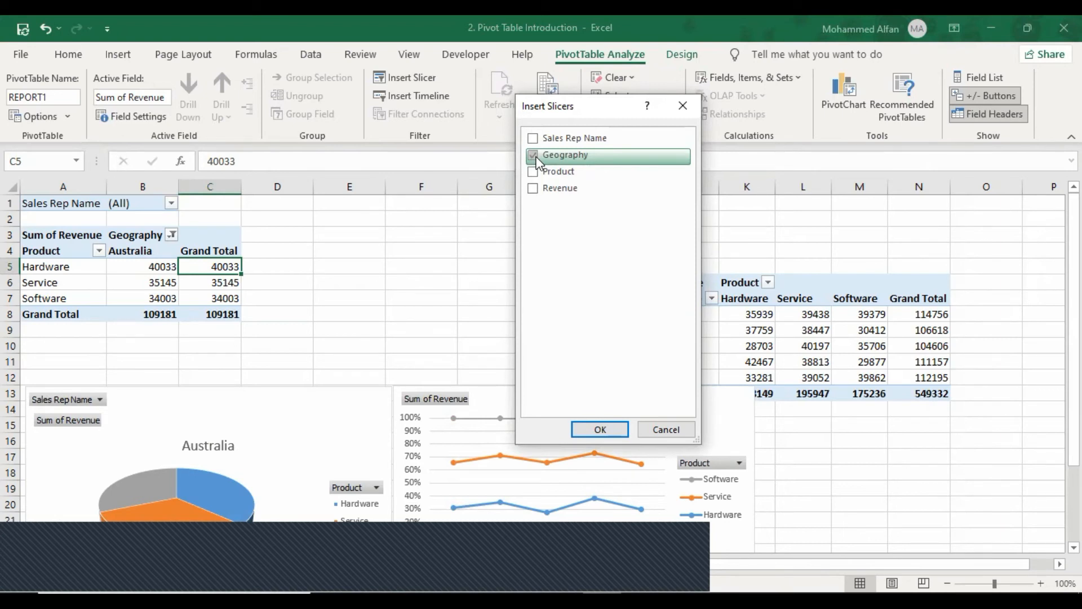
pyautogui.click(597, 431)
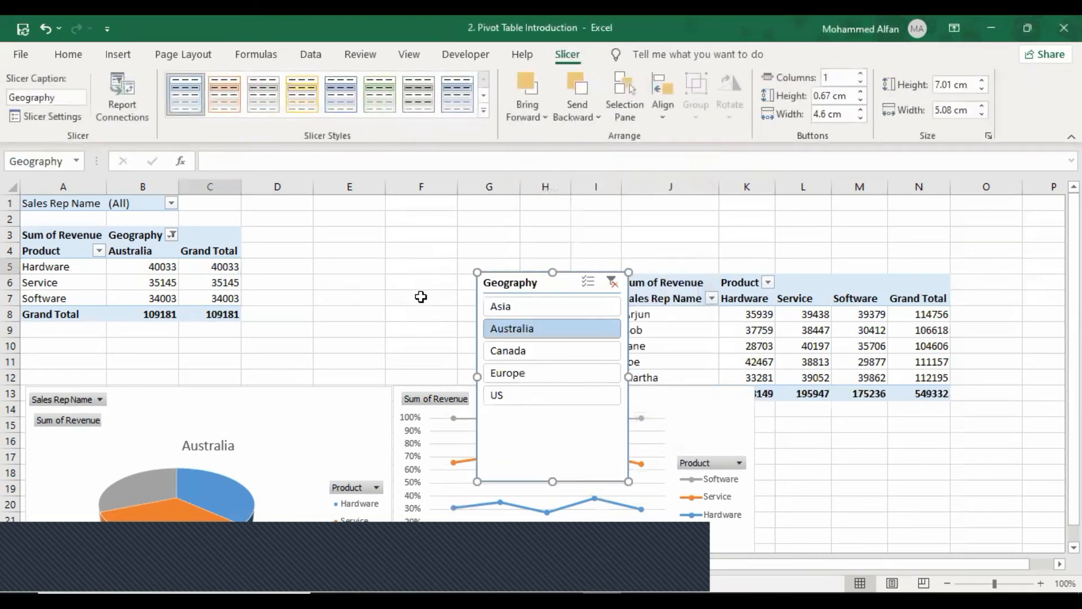
# Filter REPORT1 by Canada and Europe with the new slicer, and move the slicer up between the two PivotTables
pyautogui.moveTo(510, 287); pyautogui.dragTo(402, 177)
pyautogui.moveTo(516, 289); pyautogui.dragTo(395, 194)
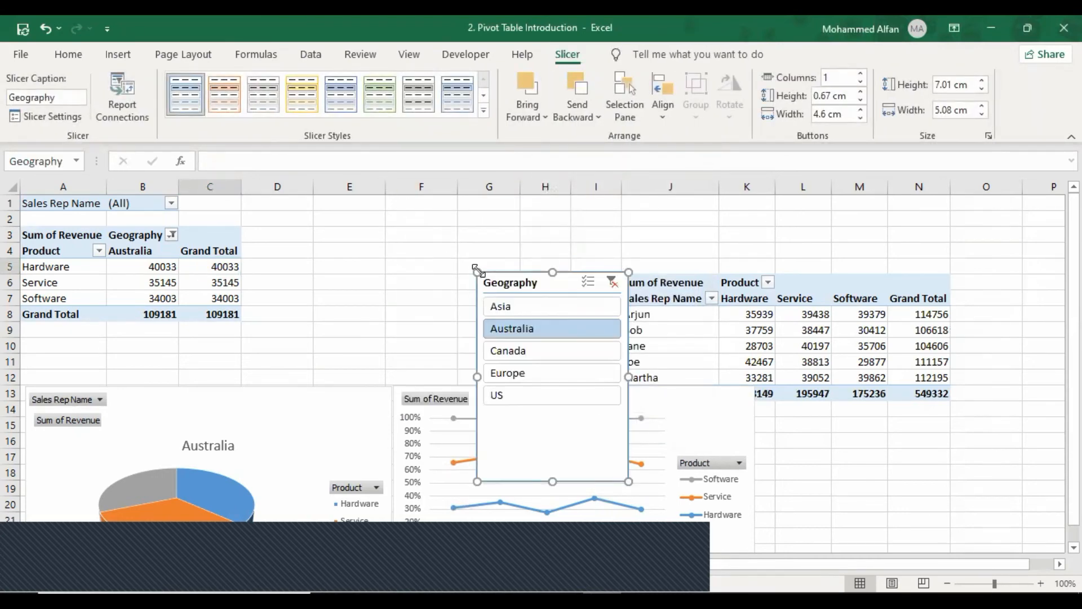
pyautogui.click(549, 351)
pyautogui.click(542, 373)
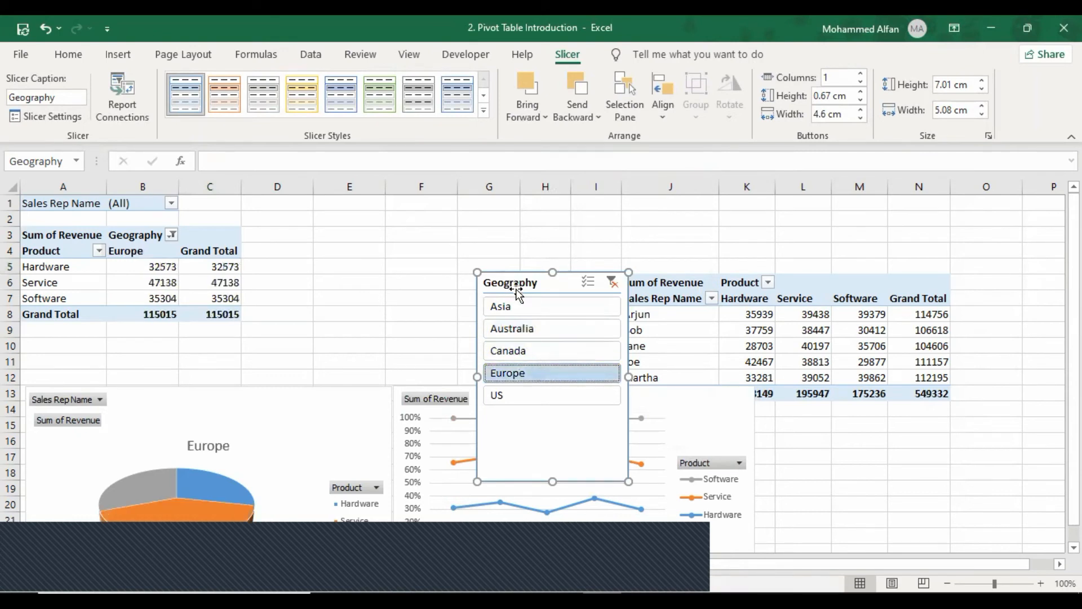
pyautogui.moveTo(516, 288); pyautogui.dragTo(498, 198)
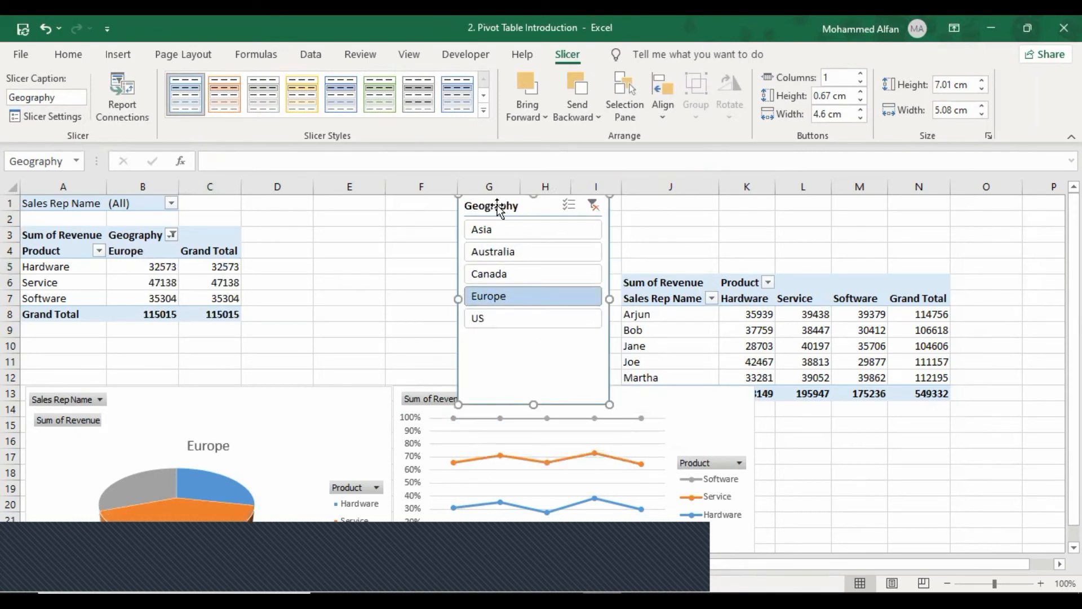
# Connect the Geography slicer to REPORT2 in addition to REPORT1
pyautogui.rightClick(499, 208)
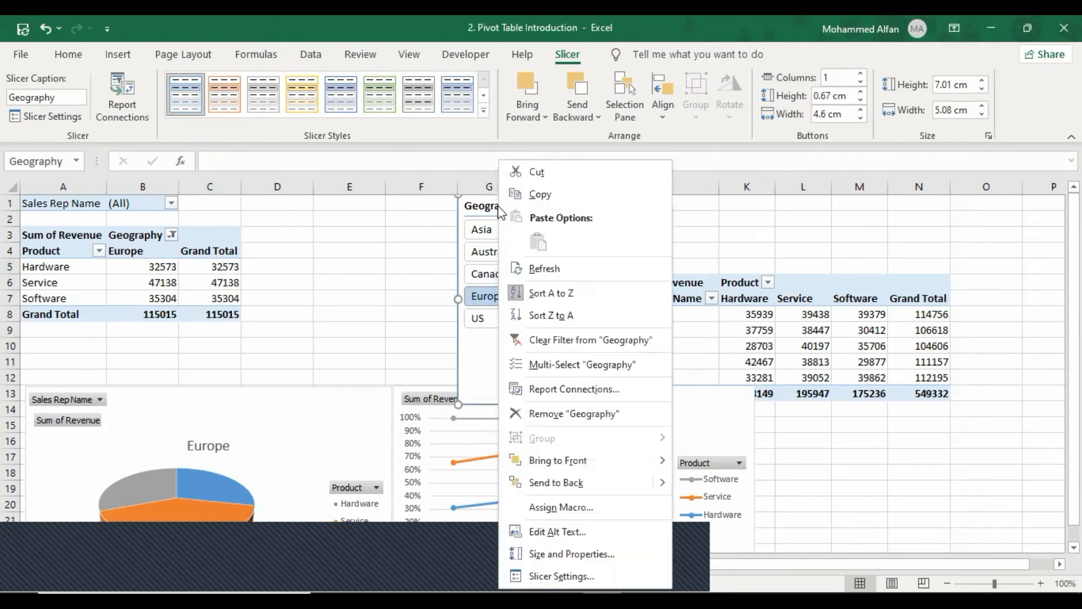
pyautogui.click(623, 388)
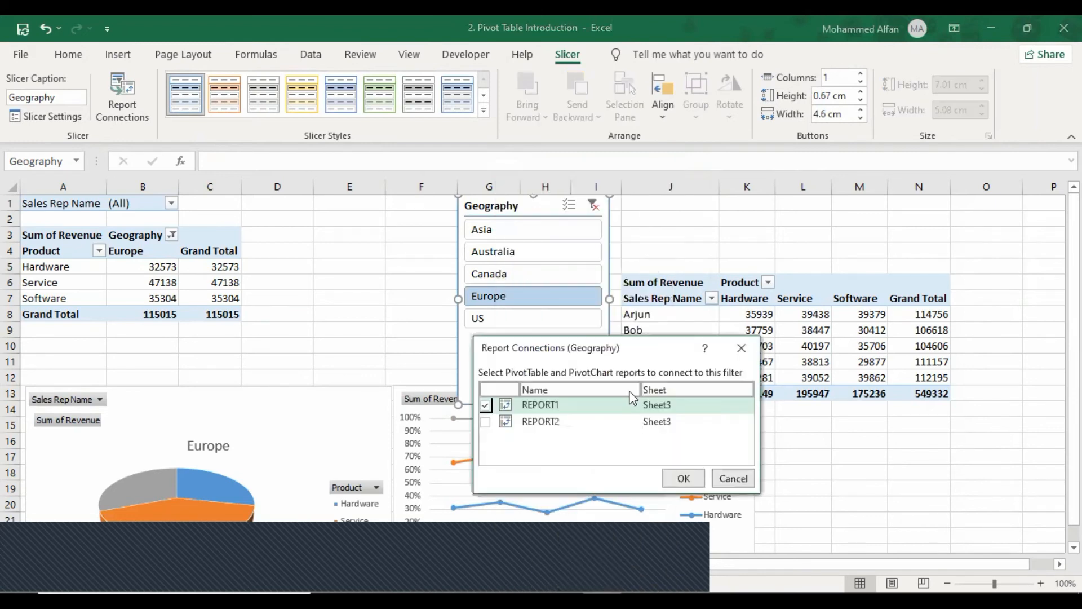
pyautogui.click(484, 422)
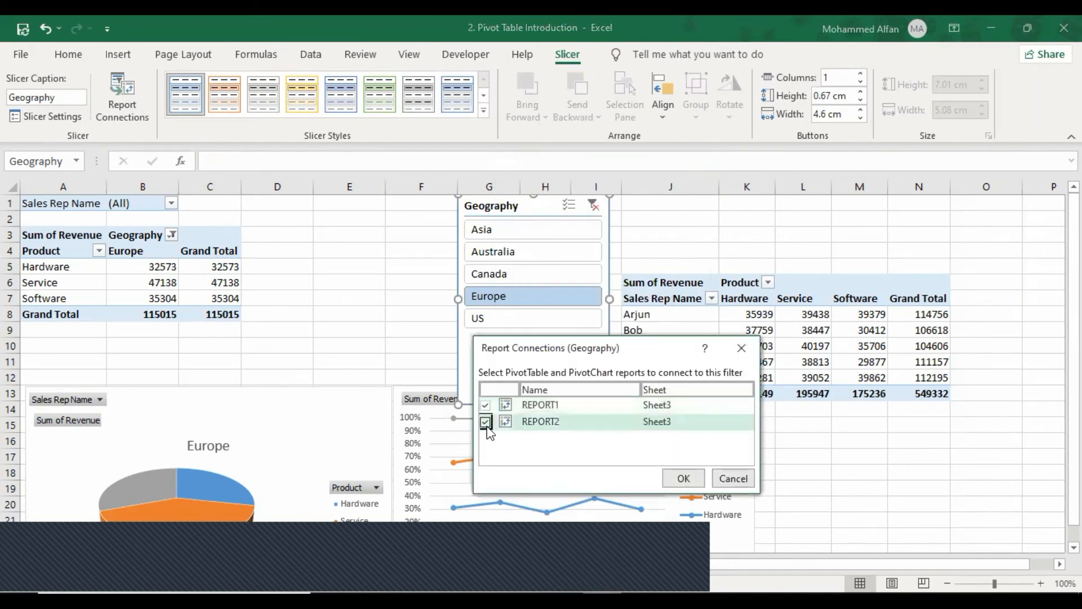
pyautogui.moveTo(569, 349); pyautogui.dragTo(728, 271)
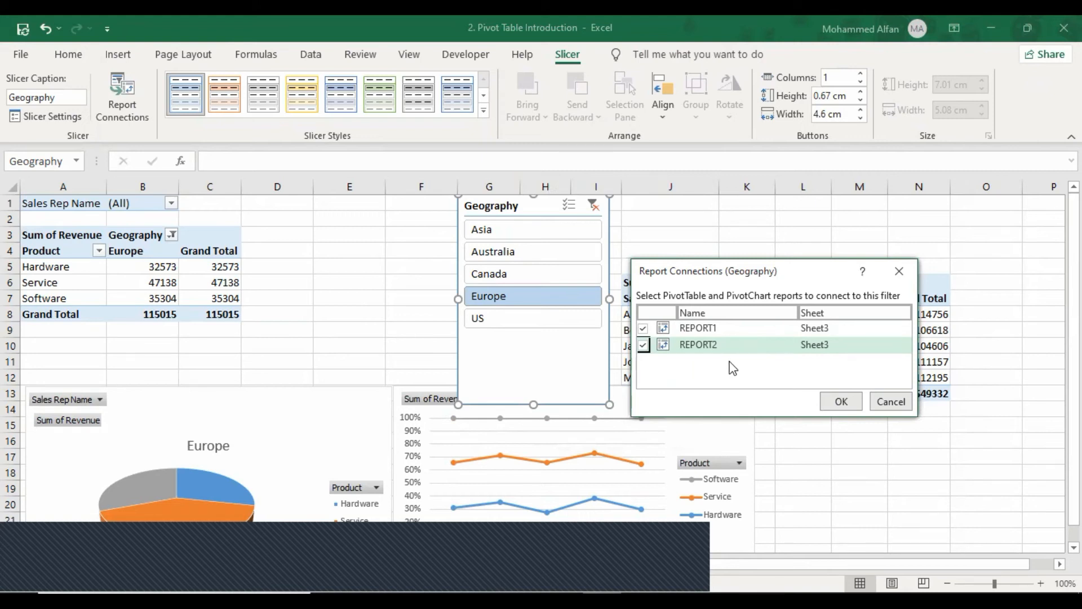
pyautogui.click(841, 401)
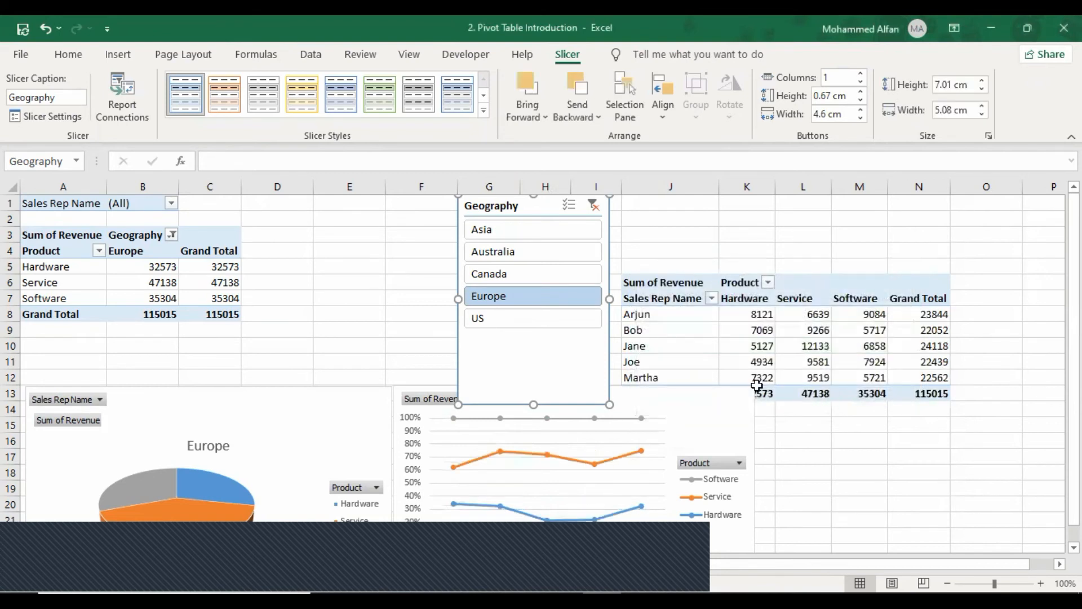
# Switch both connected reports between Canada, Australia, Asia, Europe and US with the Geography slicer, finishing on US
pyautogui.click(521, 274)
pyautogui.click(519, 252)
pyautogui.click(520, 234)
pyautogui.click(519, 252)
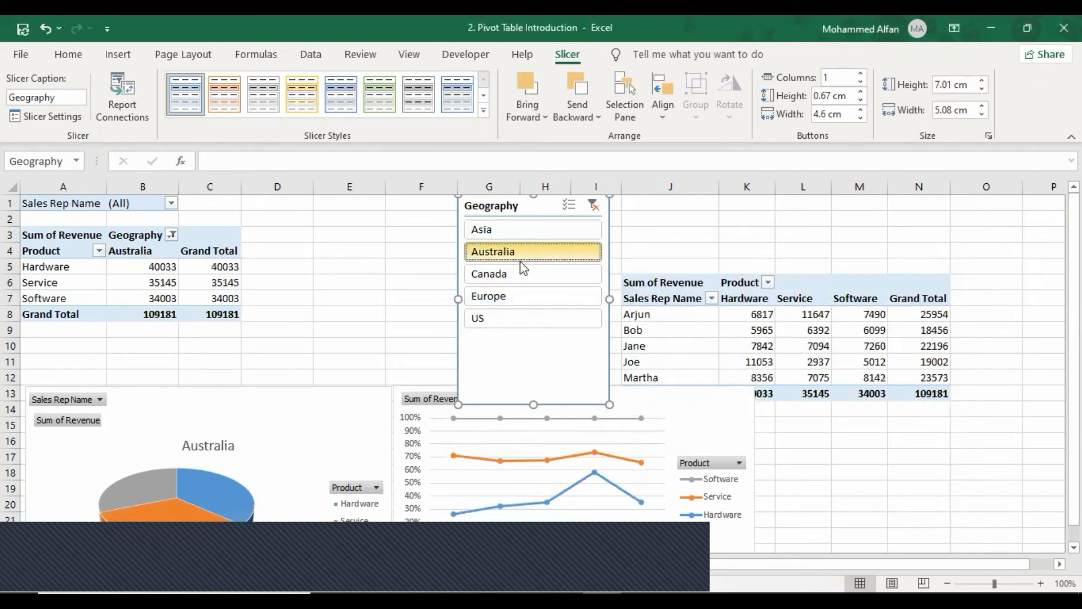
pyautogui.click(519, 275)
pyautogui.click(516, 317)
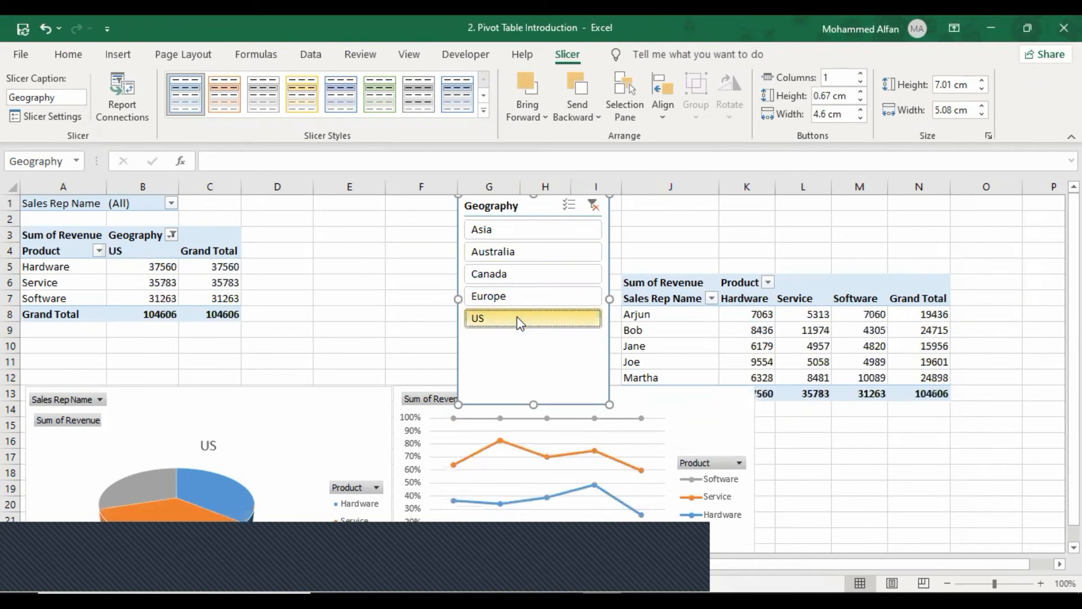
pyautogui.click(519, 274)
pyautogui.click(523, 254)
pyautogui.click(522, 229)
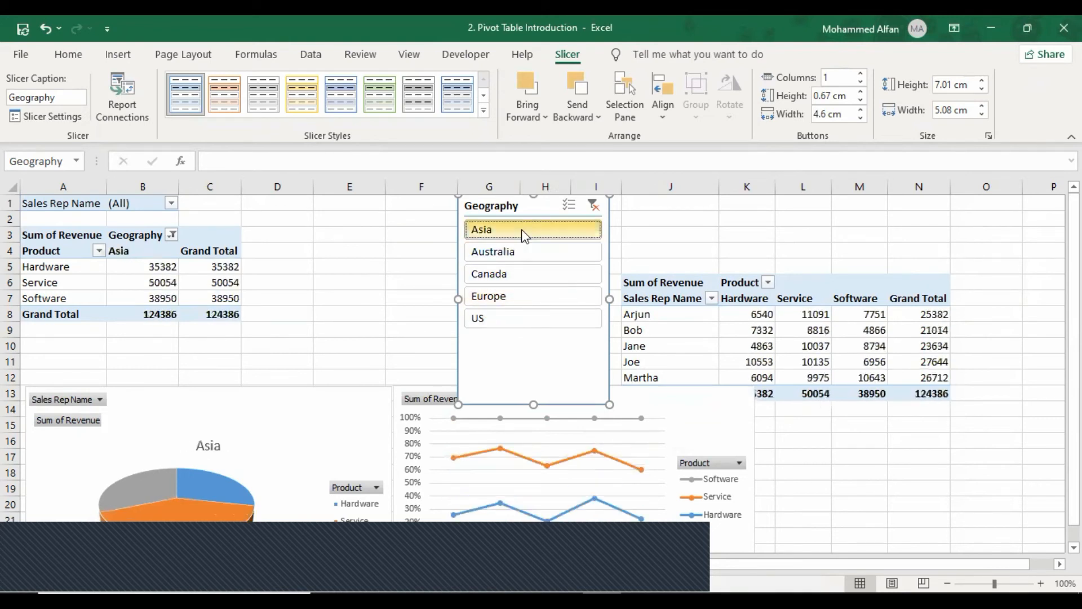
pyautogui.click(524, 274)
pyautogui.click(525, 294)
pyautogui.click(523, 314)
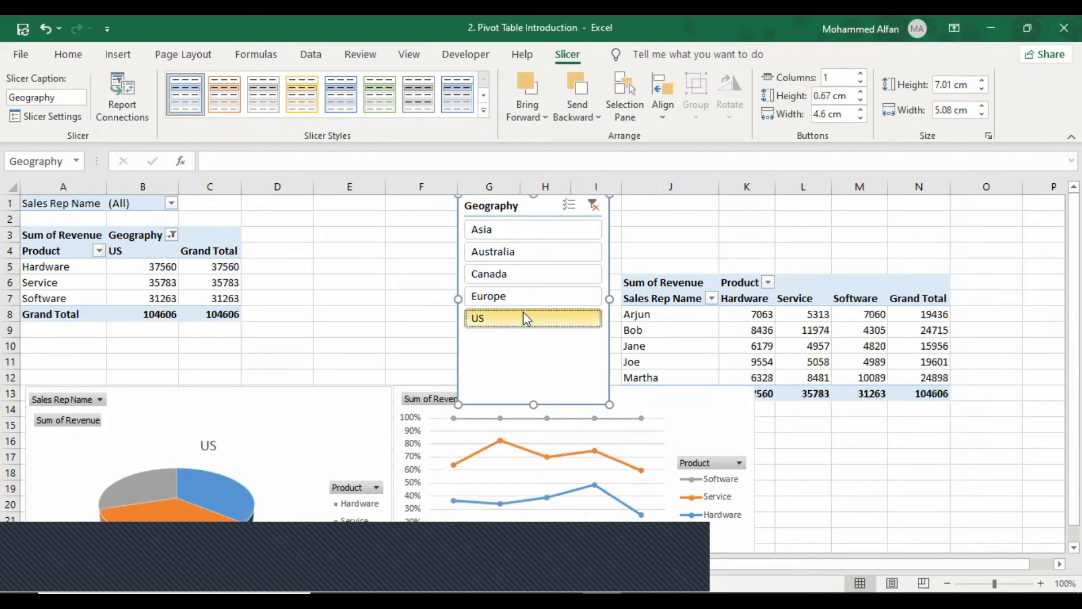
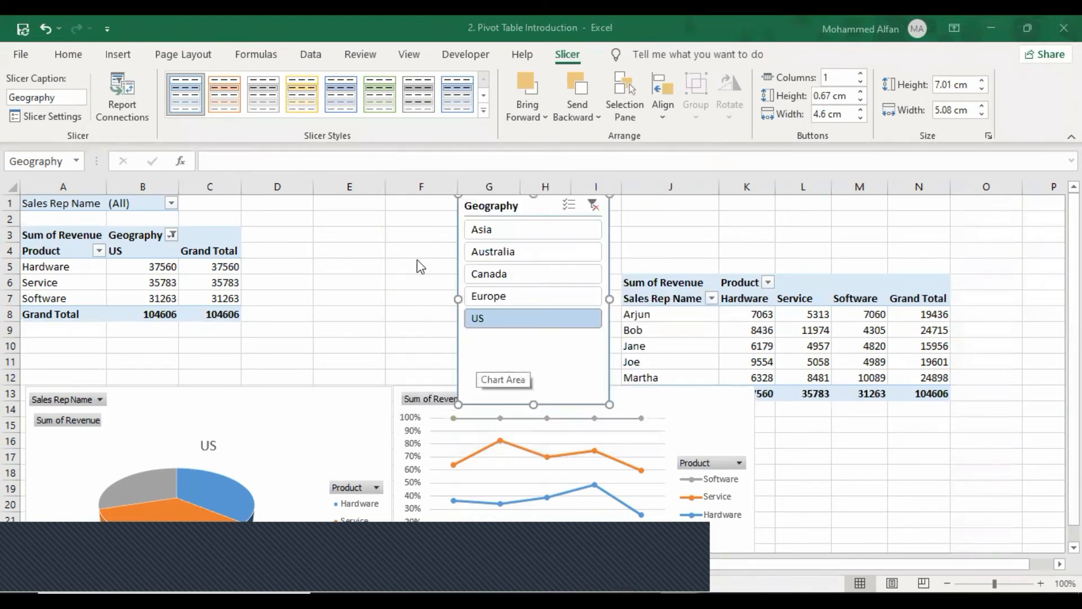
# Move the Geography slicer closer to the product PivotTable and shorten it to about 4.95 cm high
pyautogui.moveTo(500, 212); pyautogui.dragTo(342, 217)
pyautogui.moveTo(376, 409); pyautogui.dragTo(386, 347)
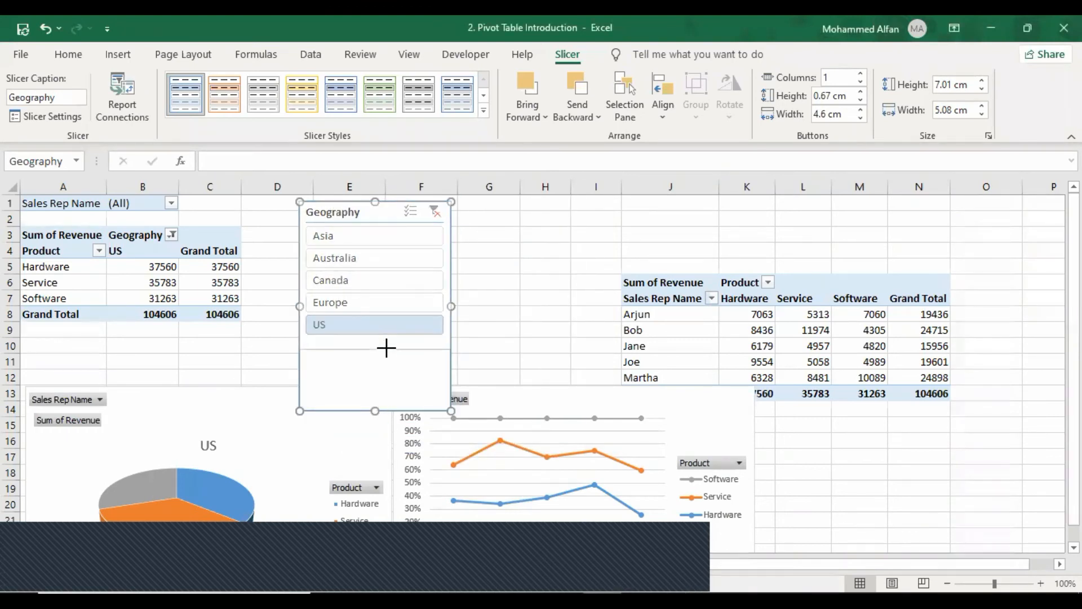
pyautogui.click(504, 304)
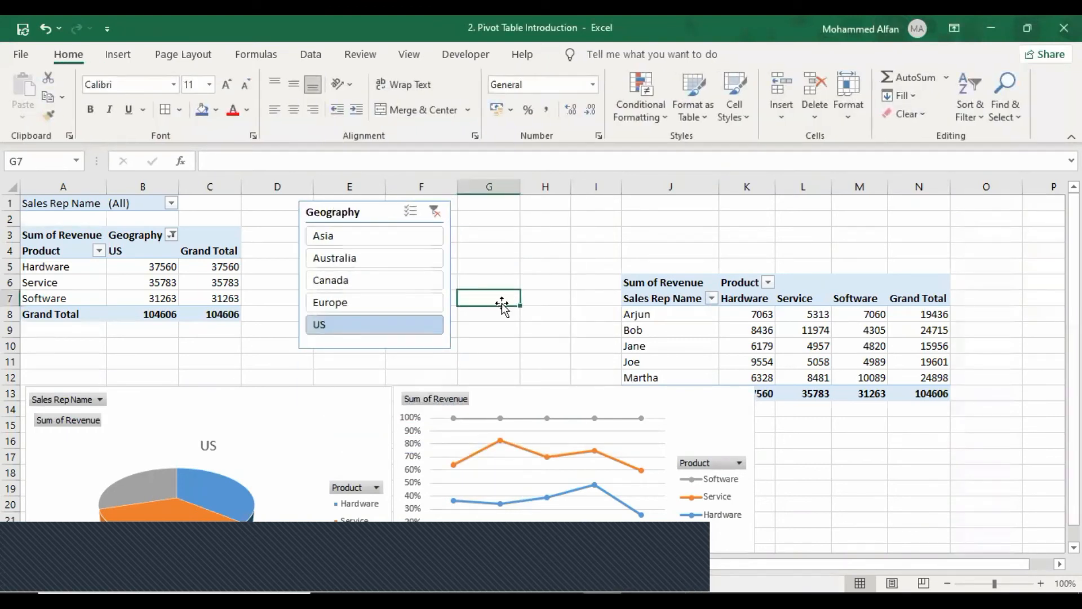
pyautogui.click(376, 204)
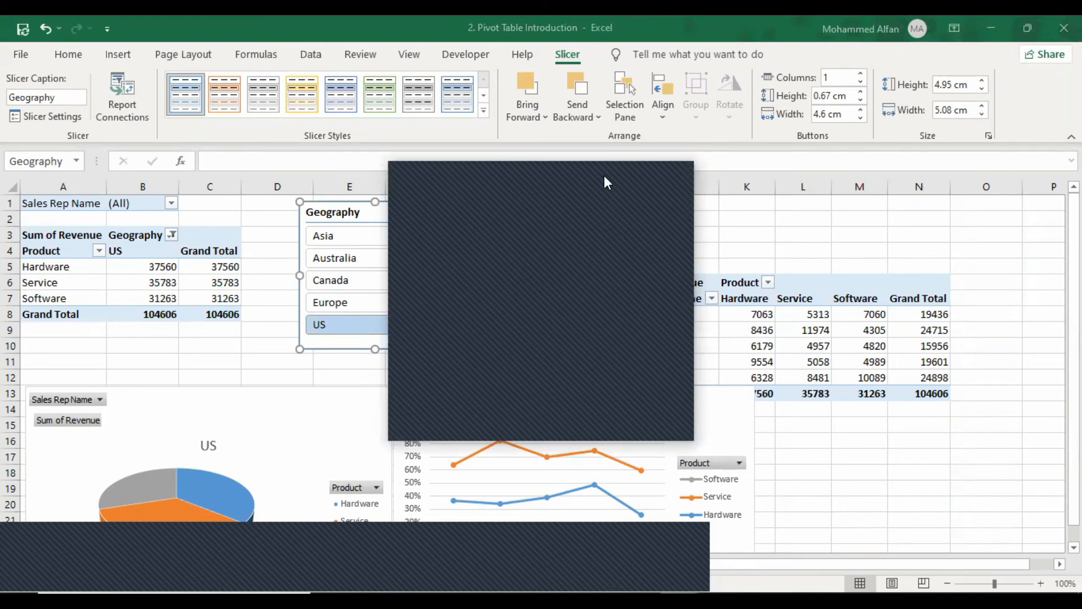
pyautogui.moveTo(355, 217); pyautogui.dragTo(388, 210)
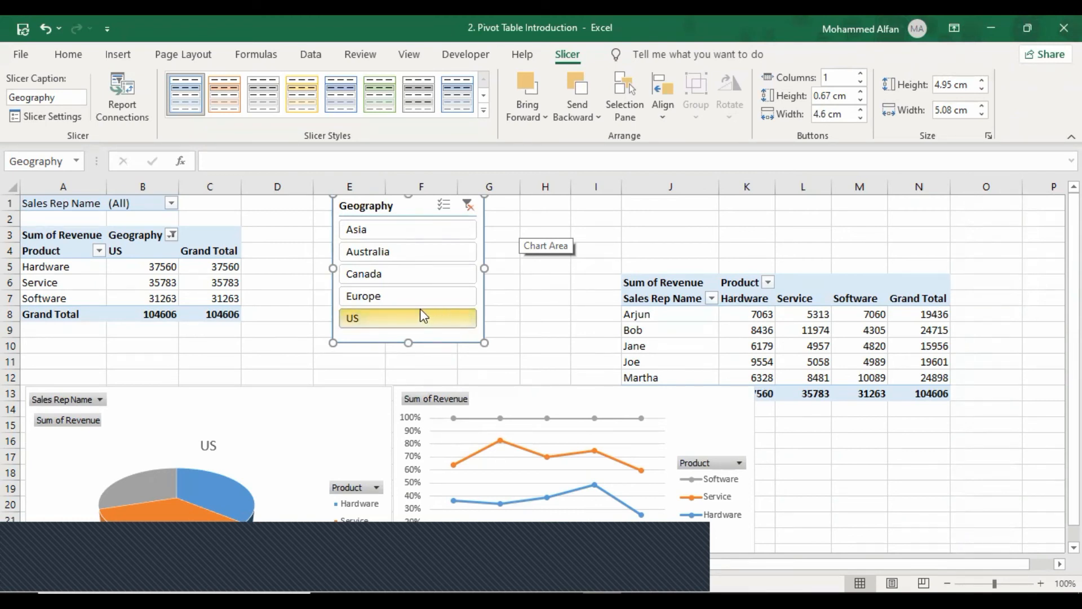
# Filter both reports by Europe, Australia and finally Asia, and shorten the Geography slicer to about 4.84 cm high
pyautogui.click(410, 295)
pyautogui.click(404, 254)
pyautogui.click(404, 231)
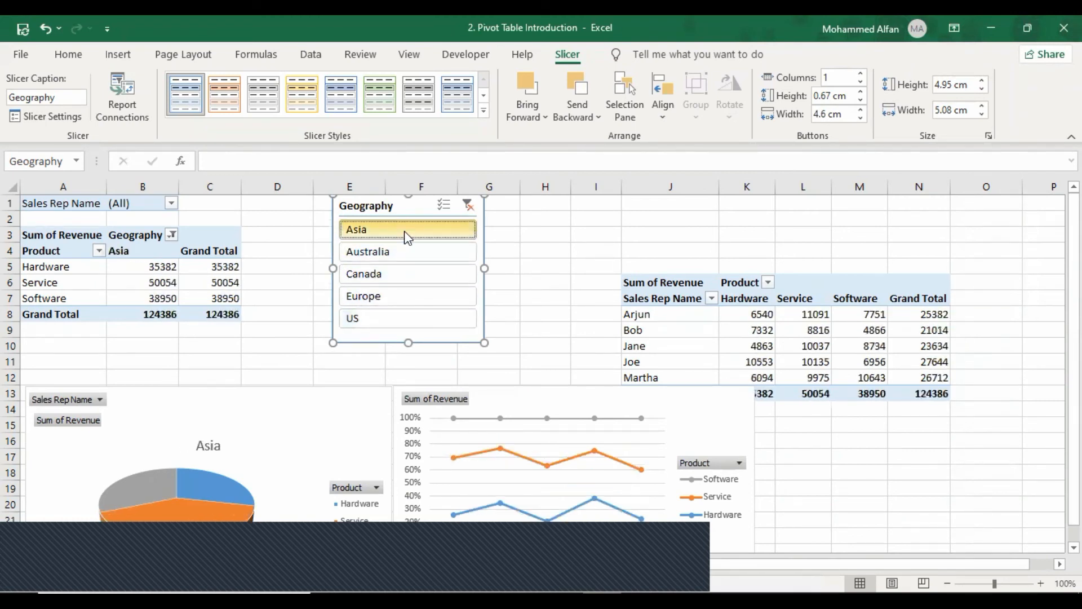
pyautogui.moveTo(408, 343); pyautogui.dragTo(408, 340)
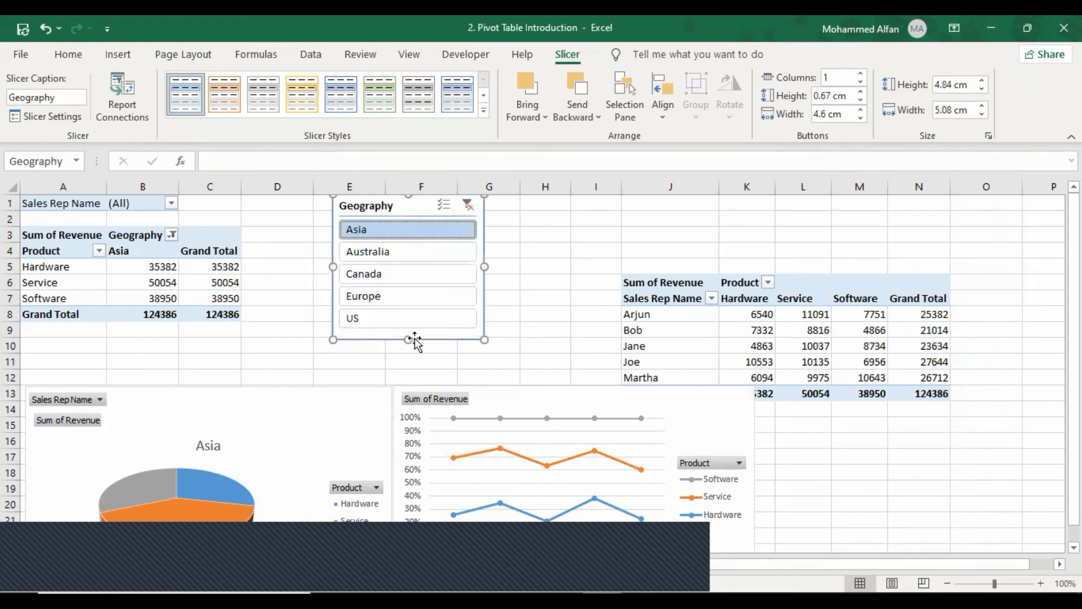
# Filter both connected reports by Australia, Canada, Asia and finally Canada with the Geography slicer
pyautogui.click(508, 339)
pyautogui.click(427, 255)
pyautogui.click(428, 276)
pyautogui.click(422, 231)
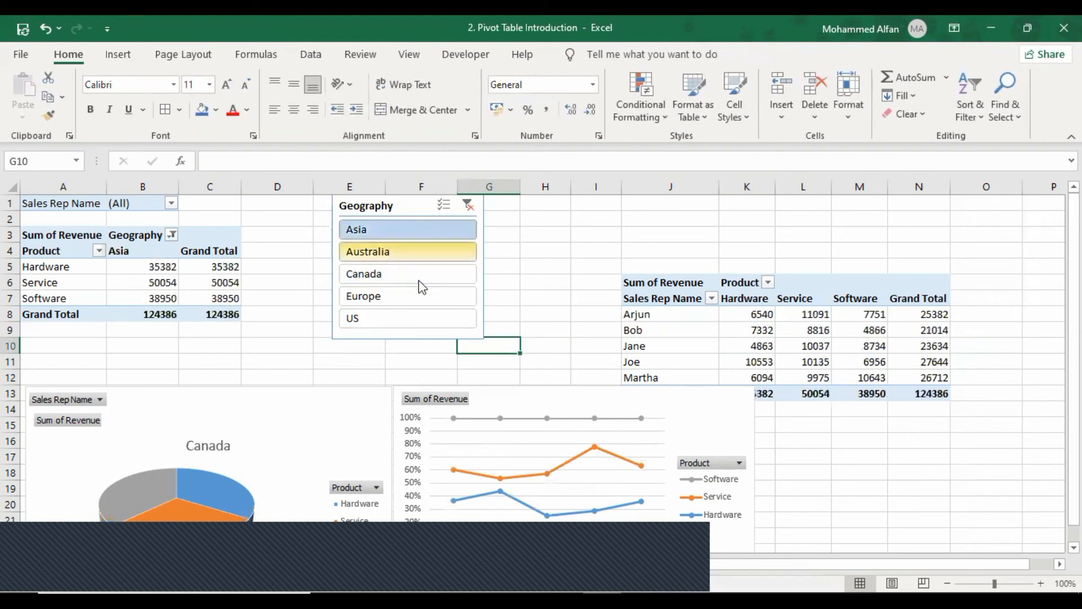
pyautogui.click(420, 279)
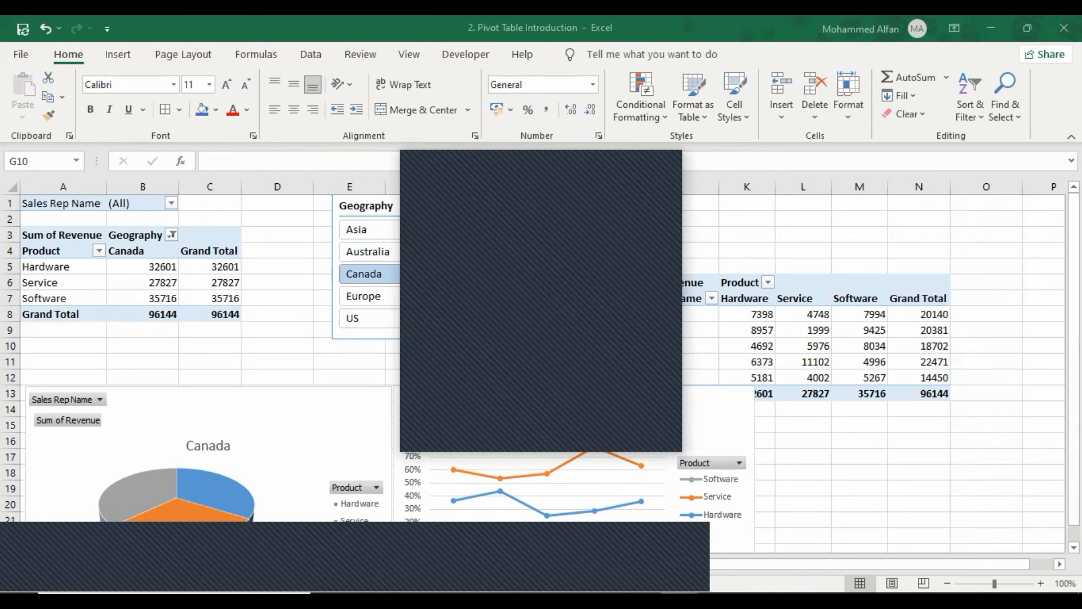
# Move the Geography slicer away from the product PivotTable, next to the sales rep PivotTable over columns G to I
pyautogui.click(591, 161)
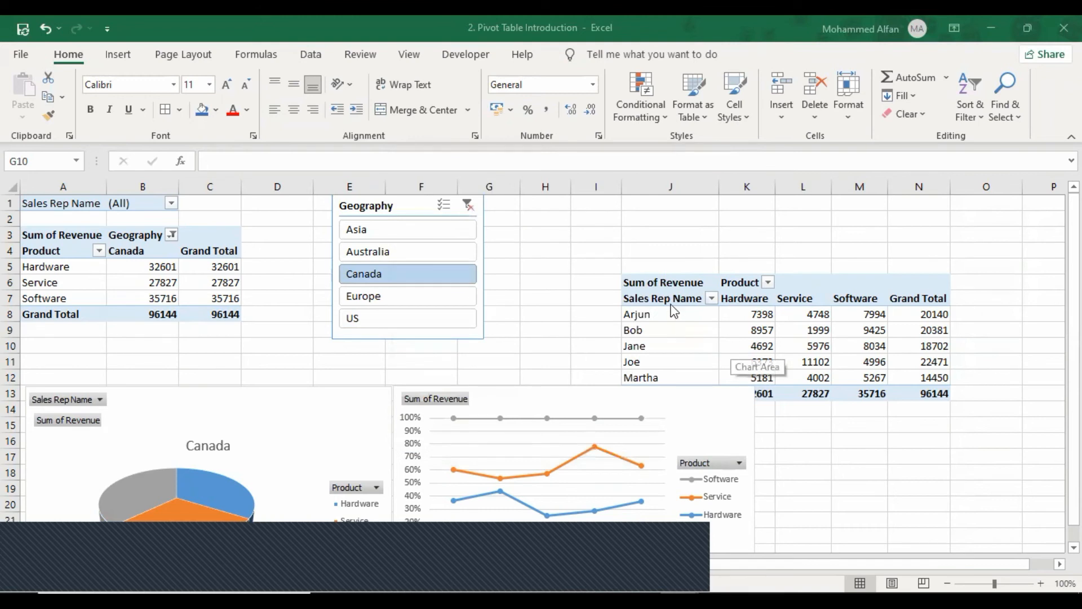
pyautogui.click(552, 283)
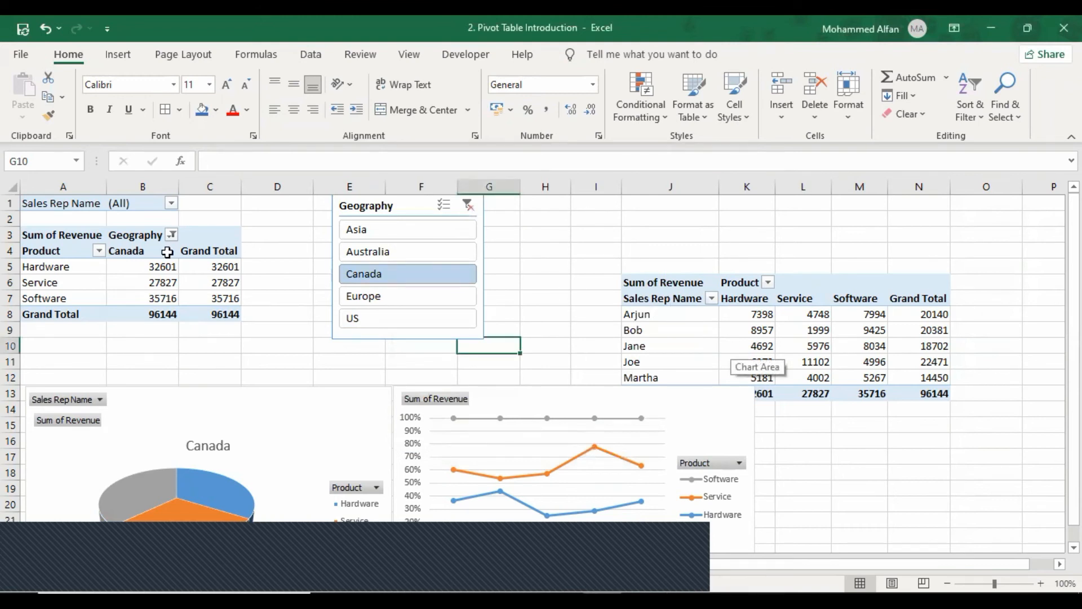
pyautogui.moveTo(172, 268)
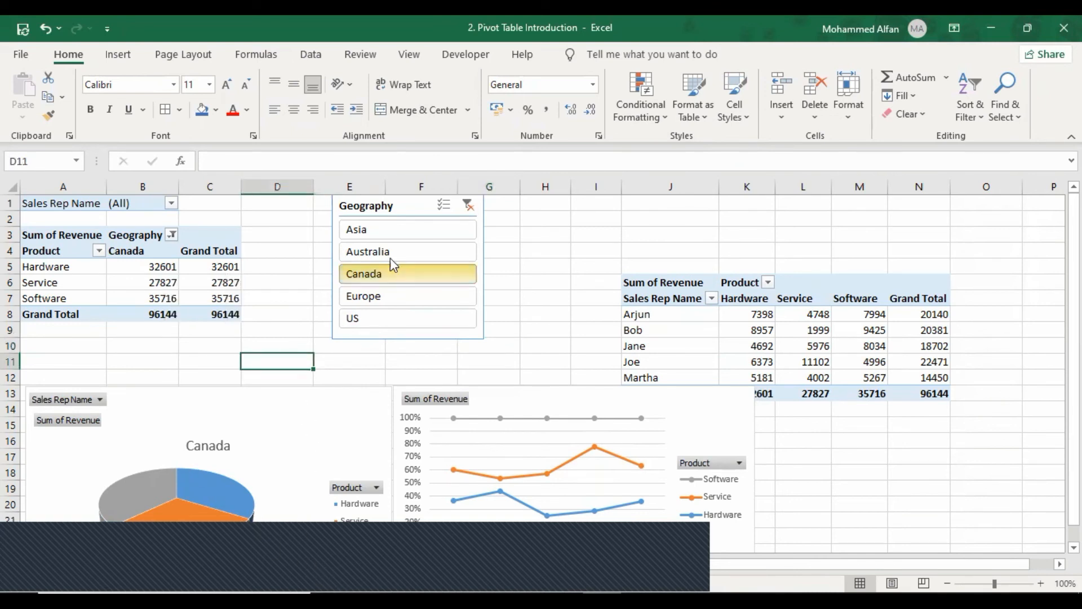
pyautogui.moveTo(377, 205); pyautogui.dragTo(499, 205)
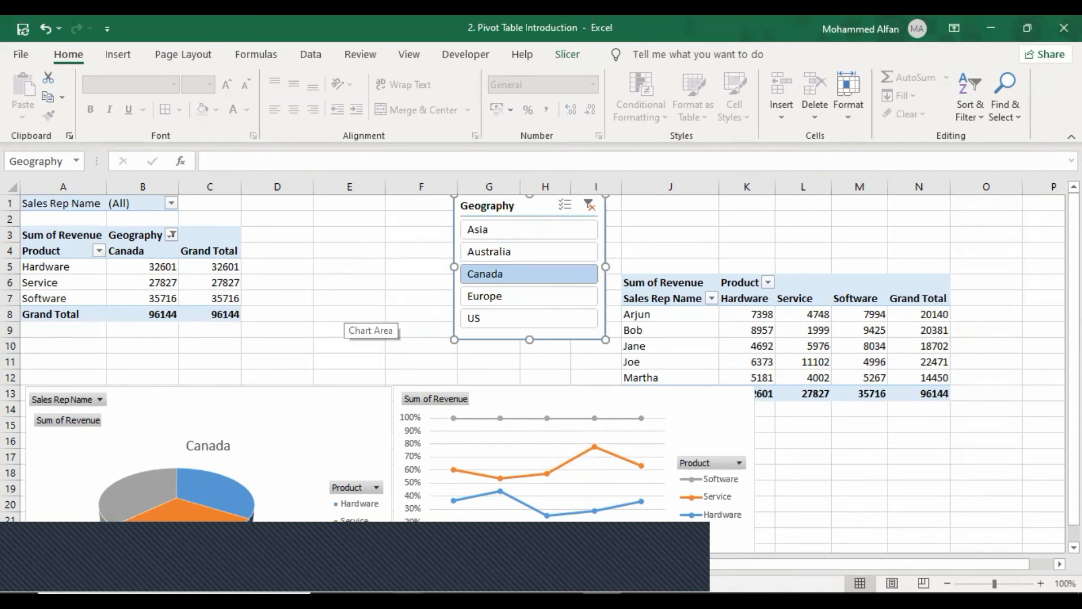
# Open the workbook 3. Pivot Table Analysis from the 05-09-2021 folder
pyautogui.click(359, 571)
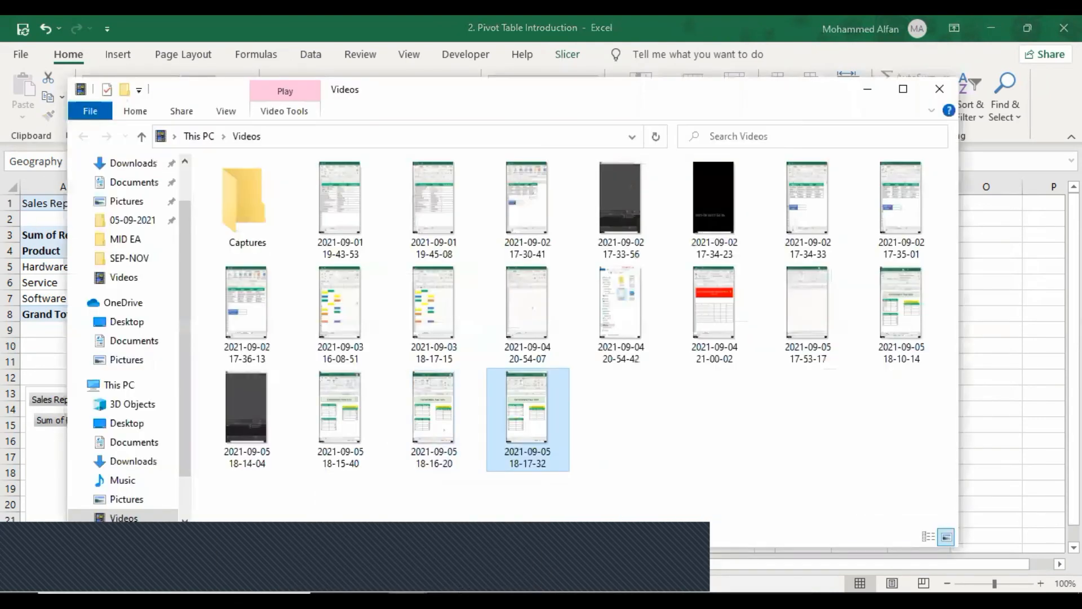
pyautogui.click(471, 556)
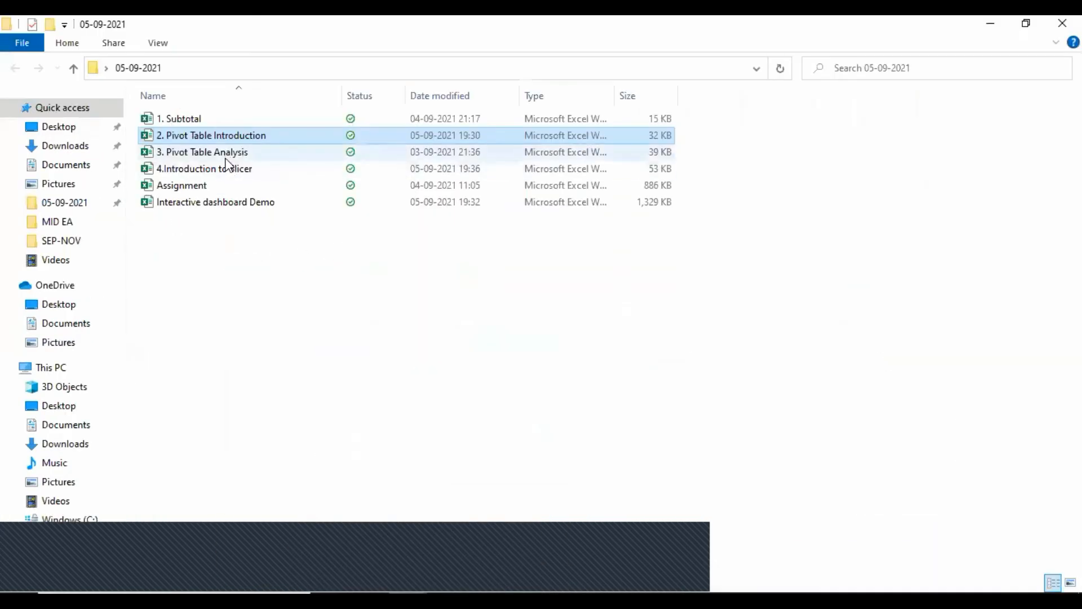
pyautogui.doubleClick(227, 156)
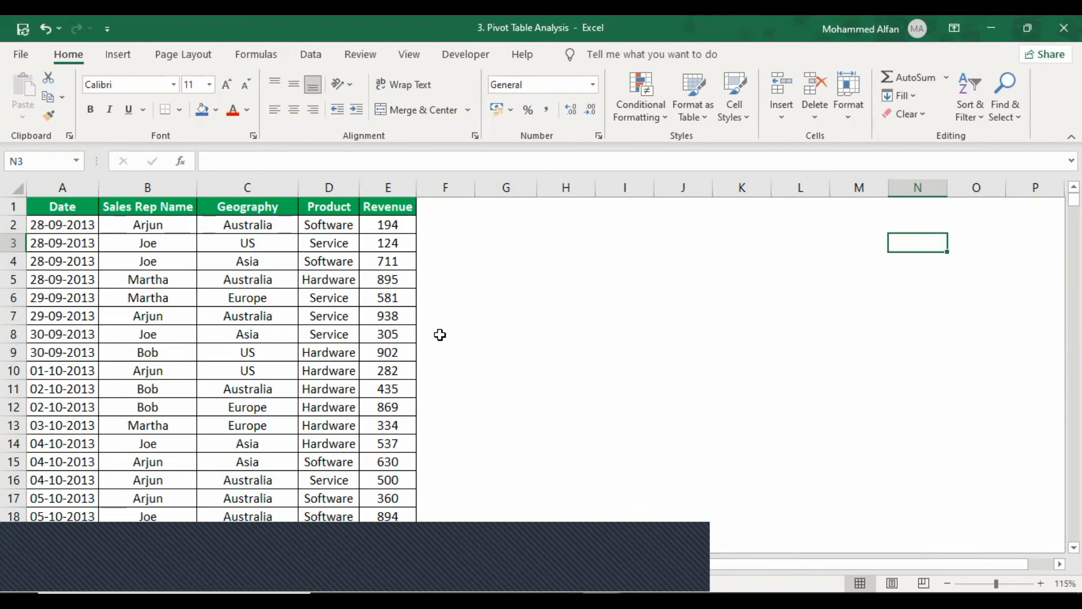
# Examine the sales records and their header row A1:E1, from Date to Revenue
pyautogui.scroll(-5, 442, 338)
pyautogui.scroll(5, 442, 338)
pyautogui.moveTo(54, 211); pyautogui.dragTo(375, 207)
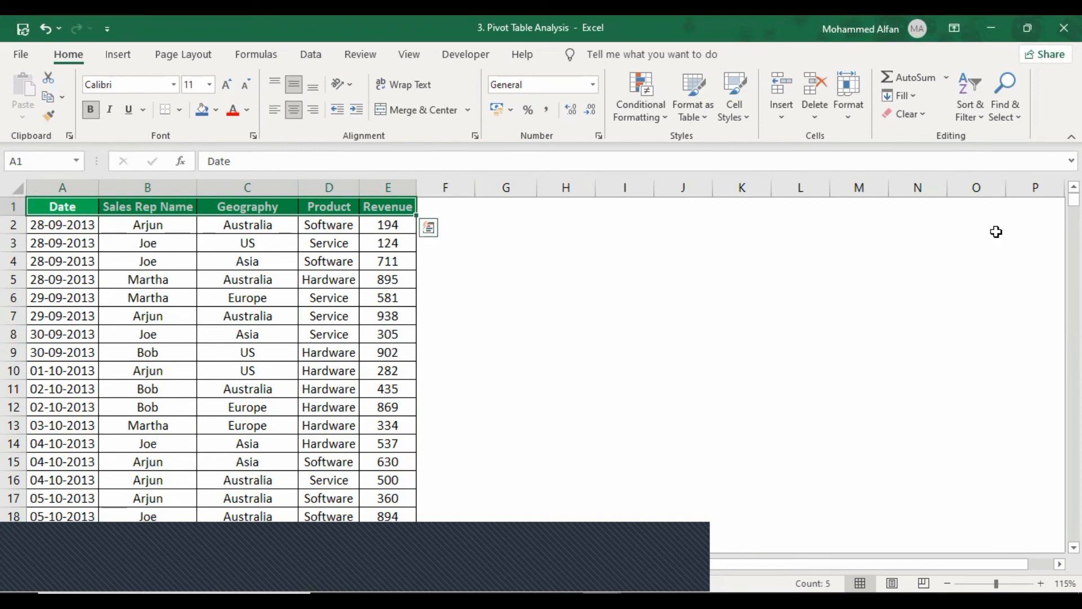
pyautogui.click(189, 296)
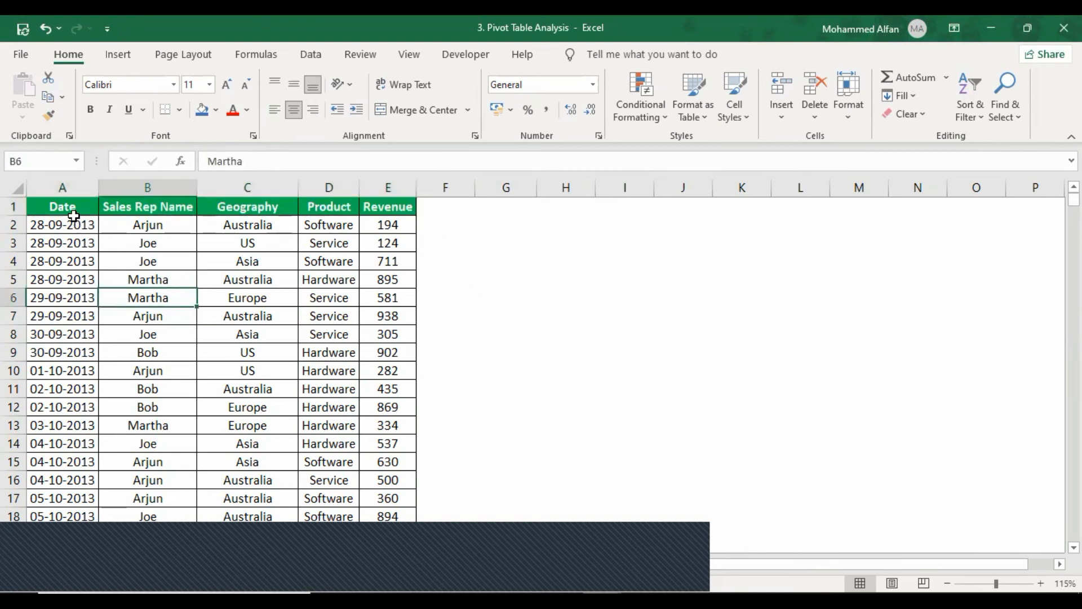
pyautogui.moveTo(70, 207); pyautogui.dragTo(367, 208)
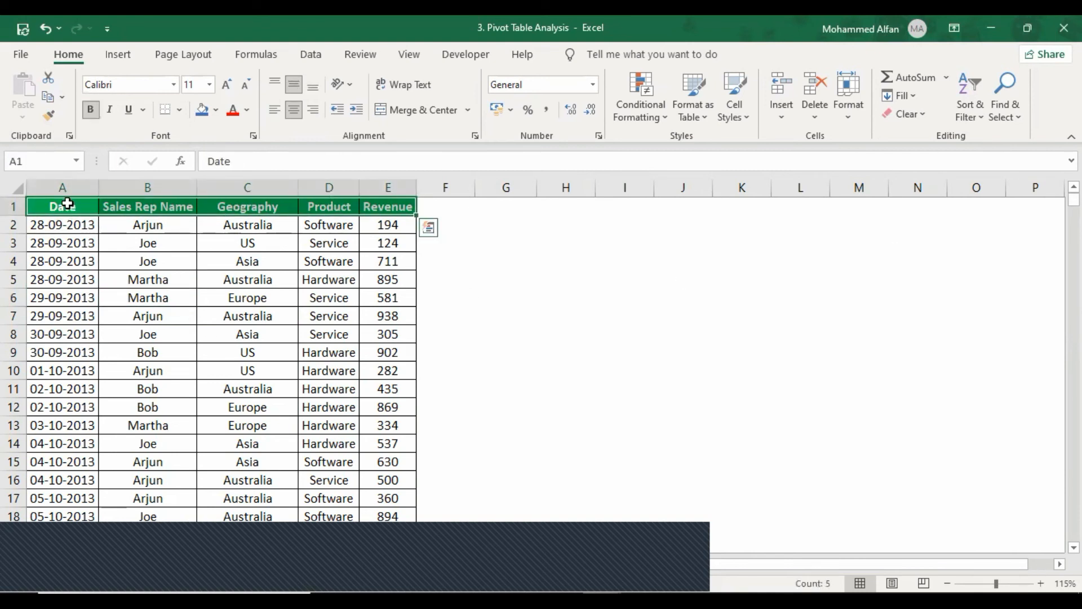
pyautogui.press('Down')
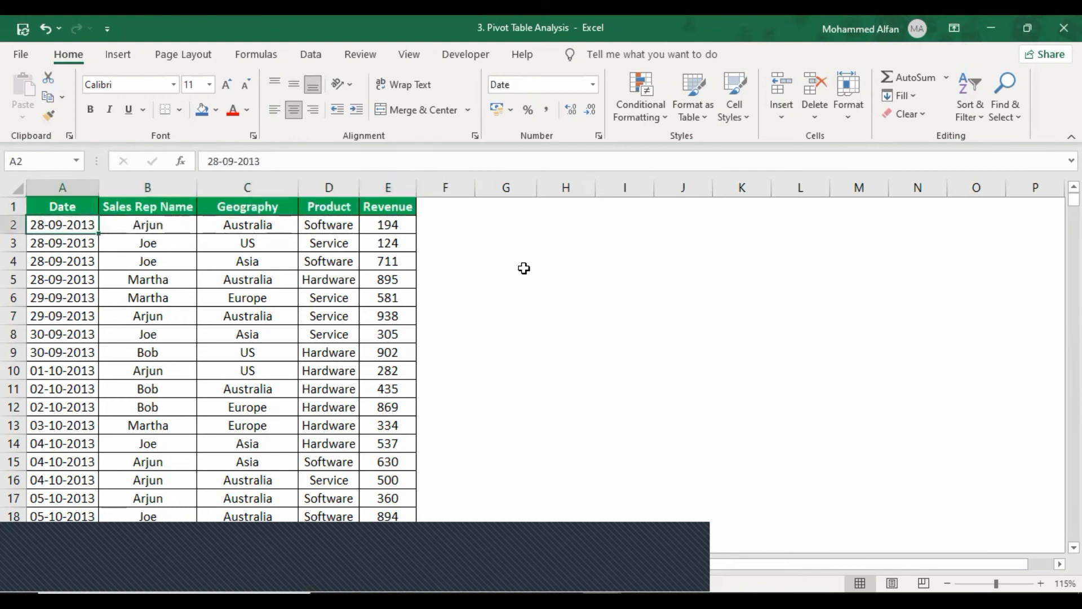
pyautogui.press('Down')
pyautogui.press('Right')
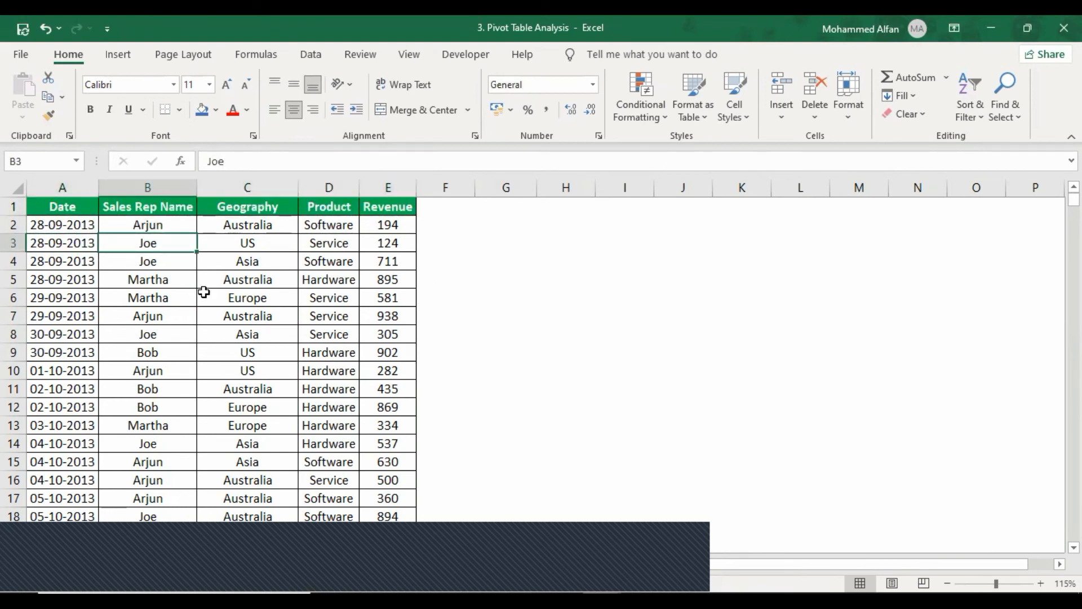
# Convert the sales data range into an Excel table with a header row
pyautogui.click(182, 302)
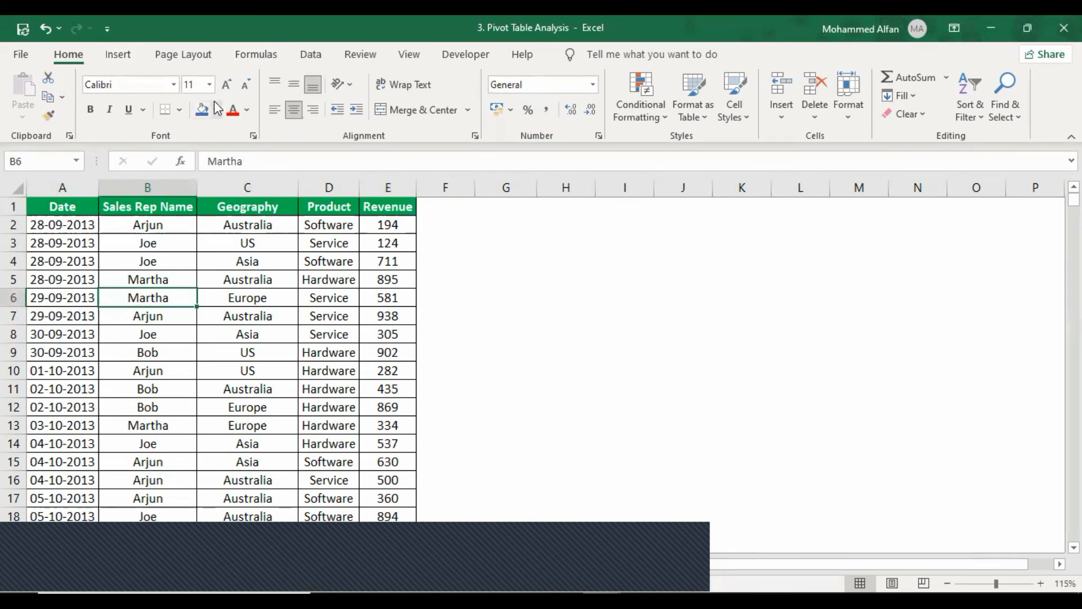
pyautogui.hotkey('ctrl', 't')
pyautogui.press('Return')
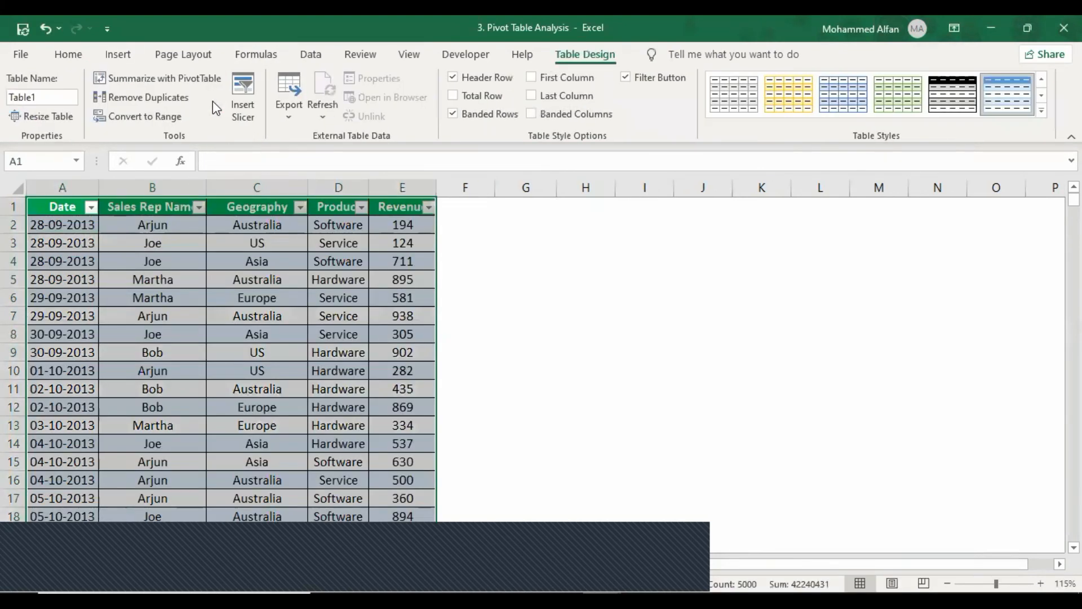
# Insert a PivotTable based on the sales table on a new worksheet
pyautogui.click(118, 54)
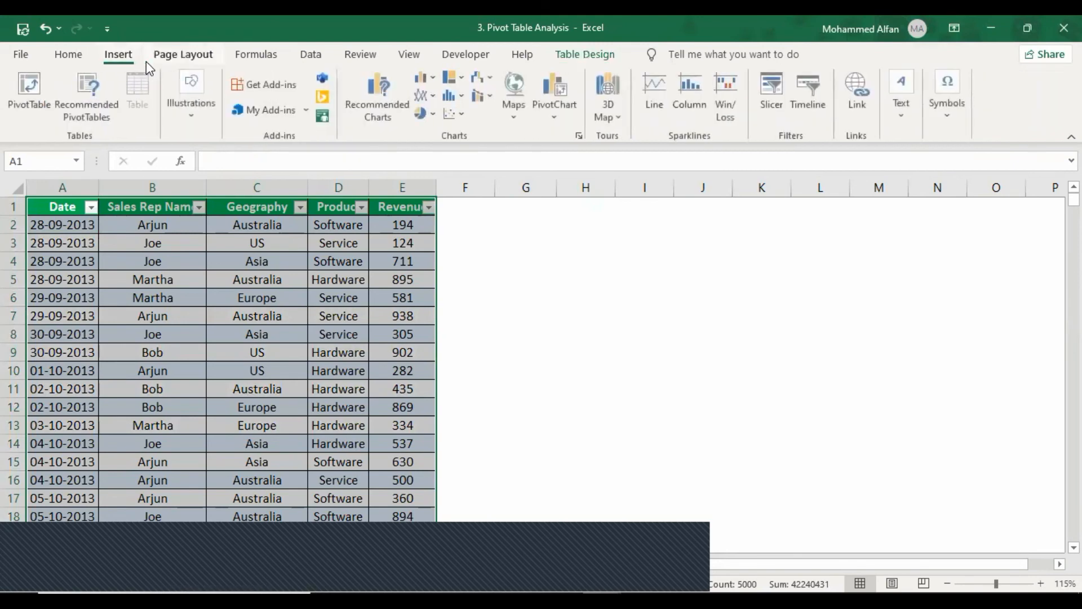
pyautogui.click(31, 90)
pyautogui.click(665, 362)
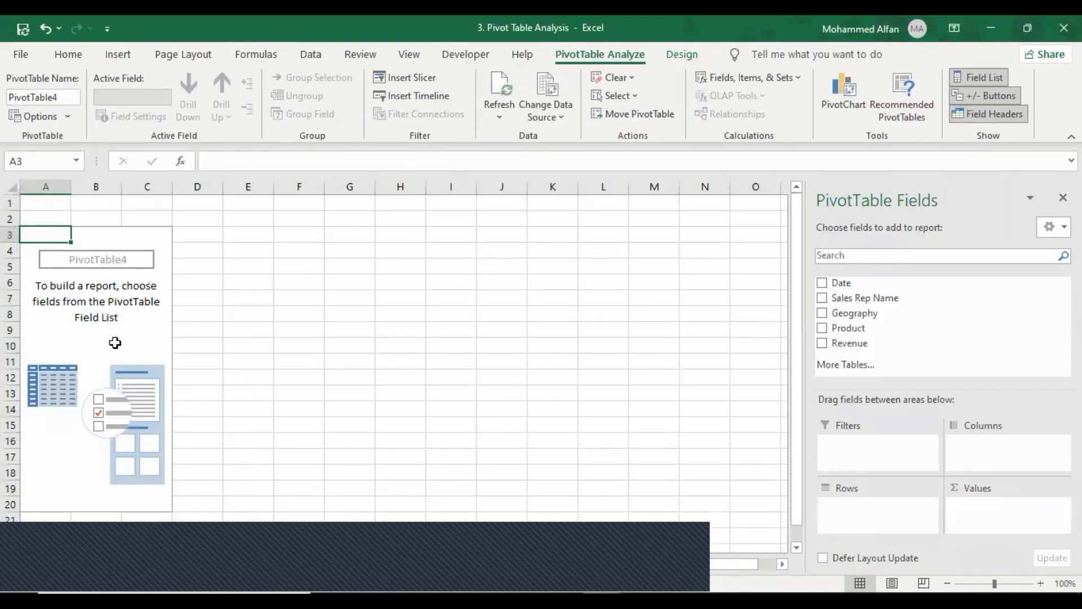
pyautogui.rightClick(93, 310)
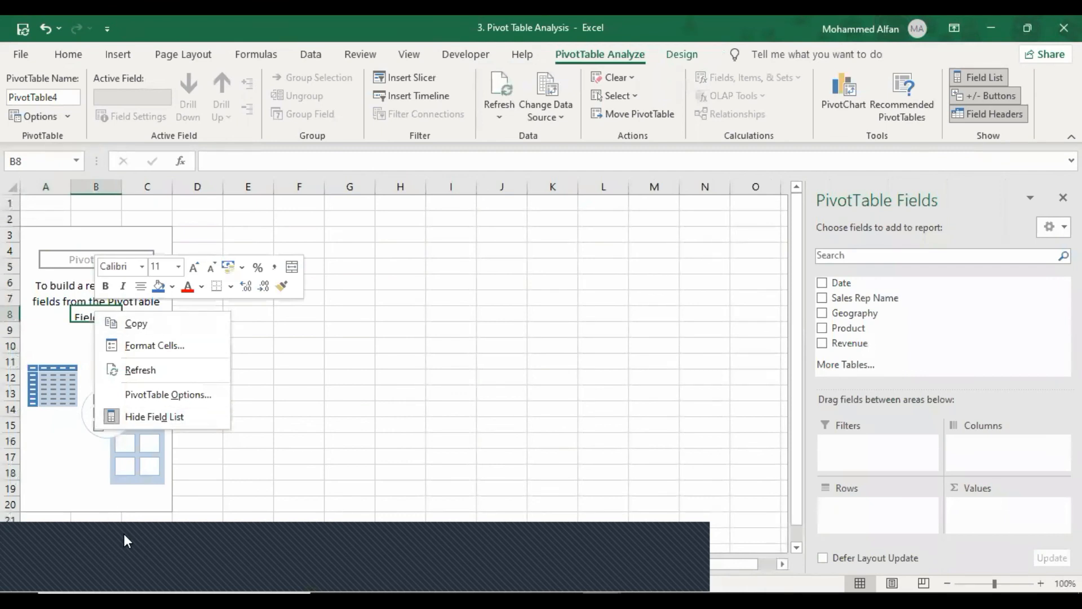
pyautogui.click(179, 400)
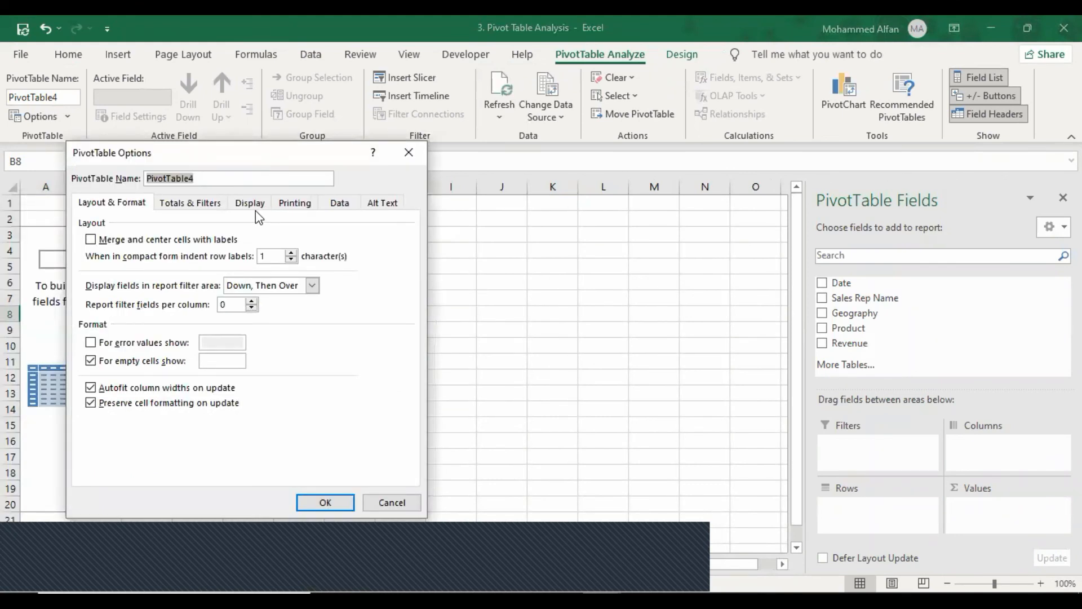
pyautogui.click(253, 207)
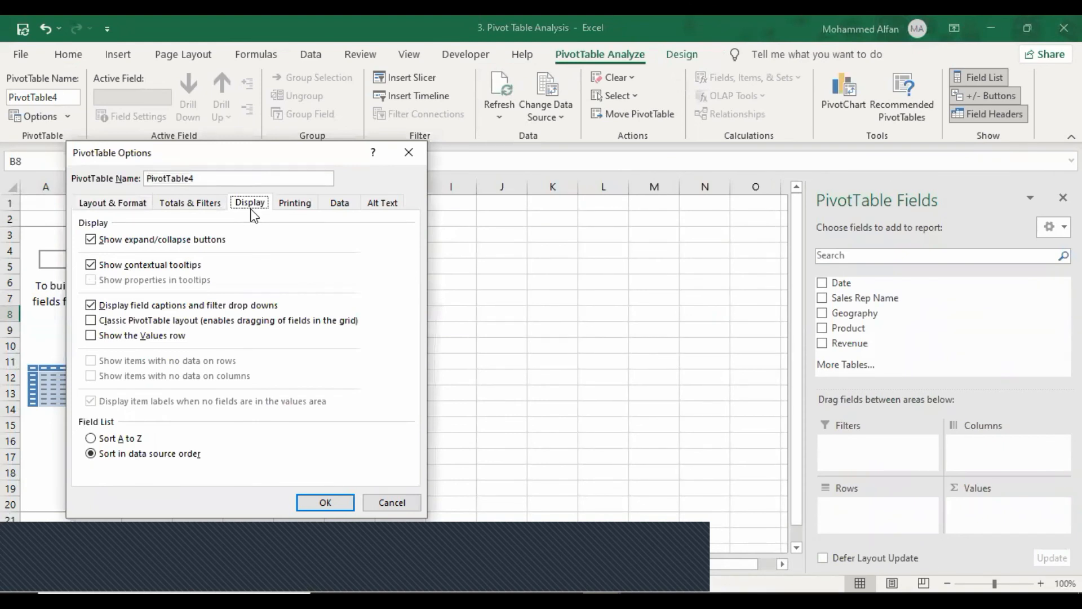
pyautogui.click(407, 153)
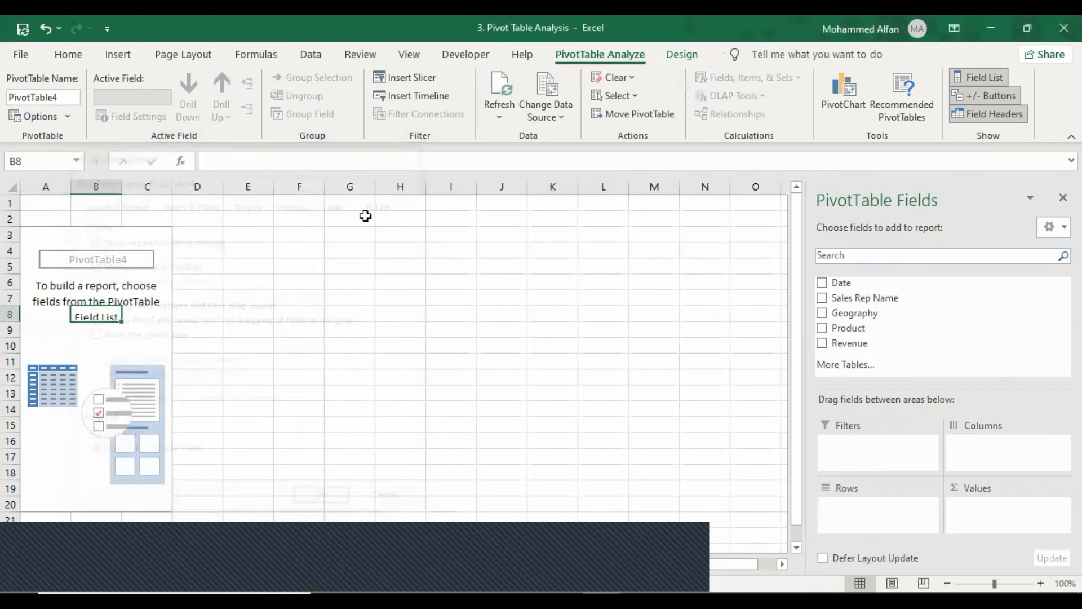
pyautogui.click(156, 570)
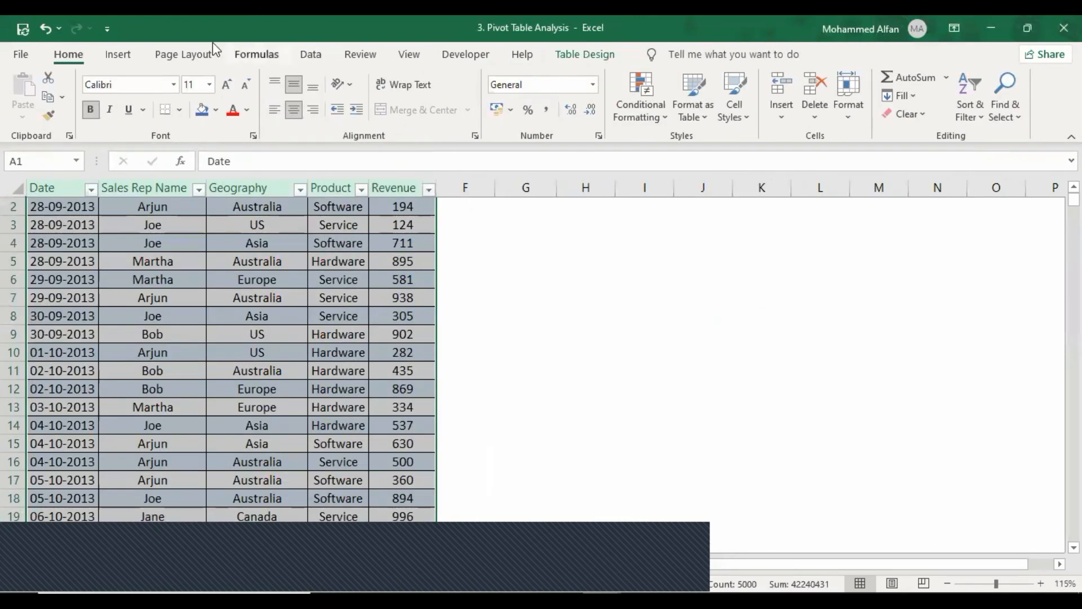
pyautogui.click(127, 52)
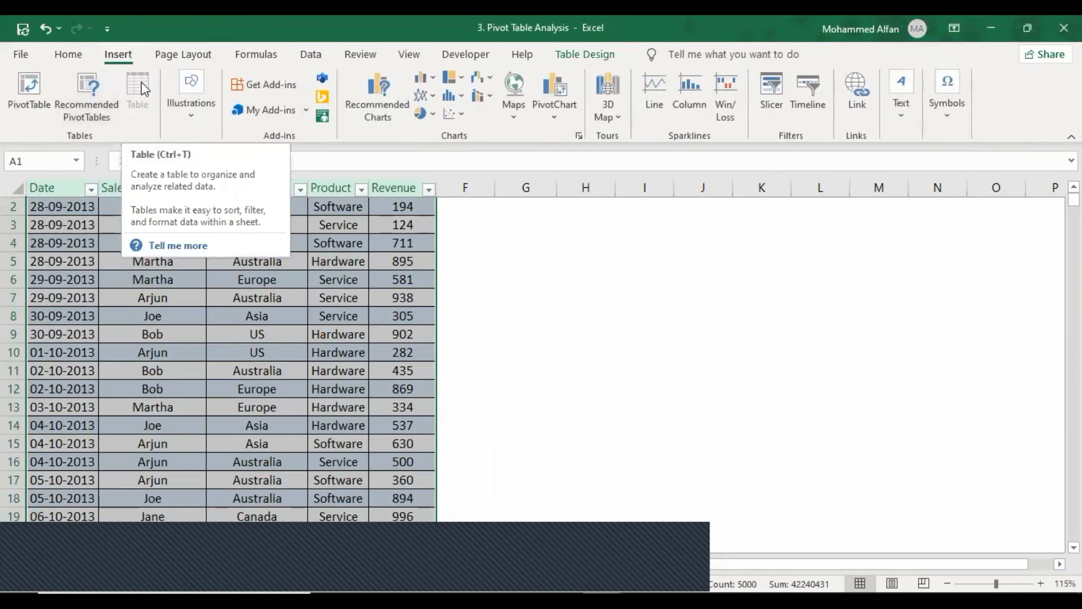
pyautogui.click(124, 571)
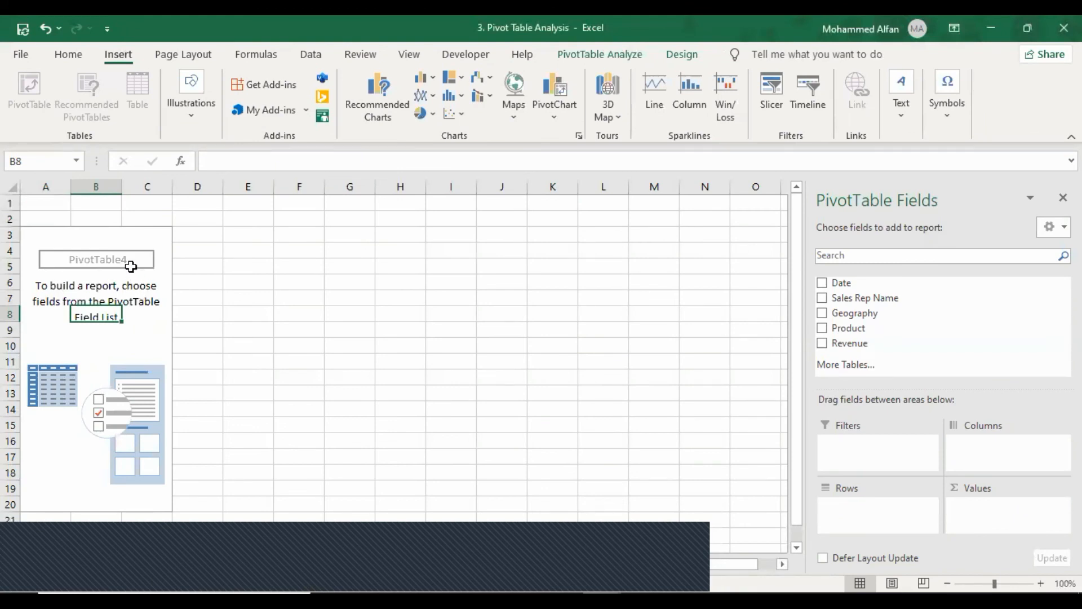
# Enable the classic PivotTable layout for the empty PivotTable so fields can be dragged in the grid
pyautogui.rightClick(131, 244)
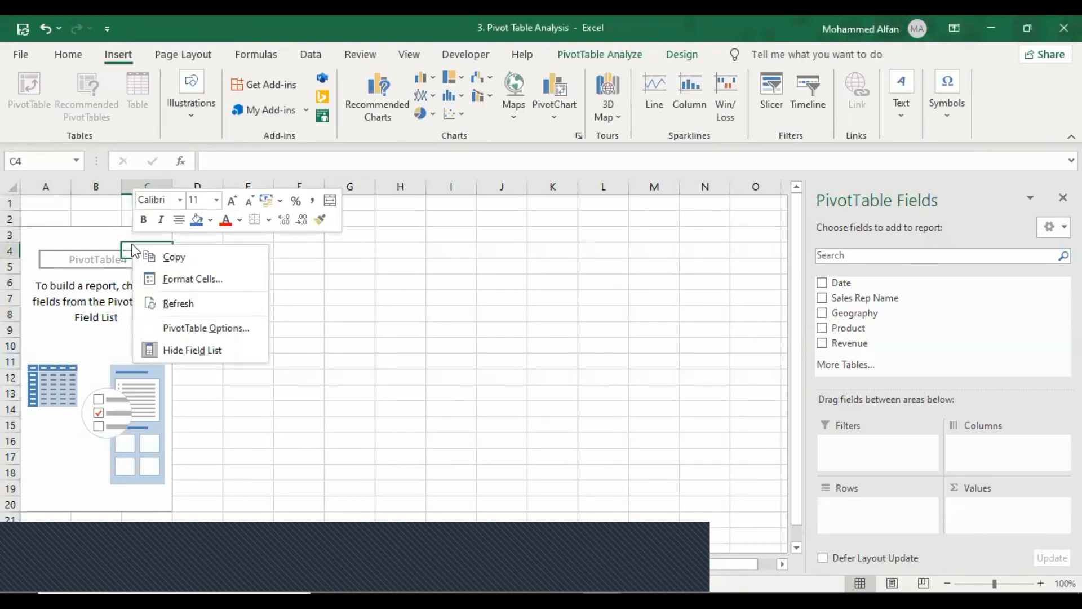
pyautogui.click(200, 328)
pyautogui.click(210, 197)
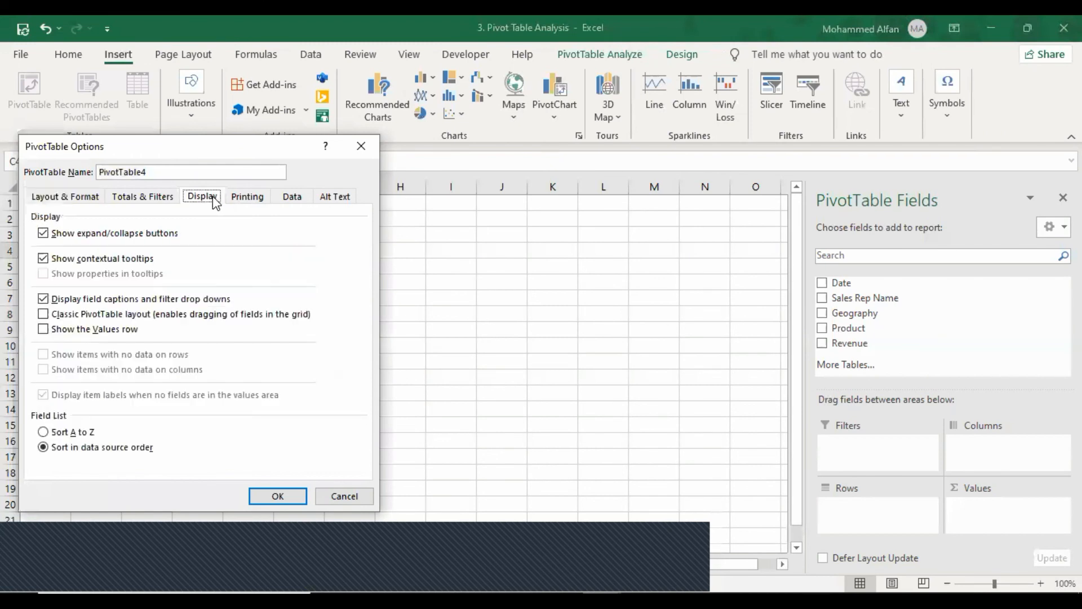
pyautogui.click(43, 315)
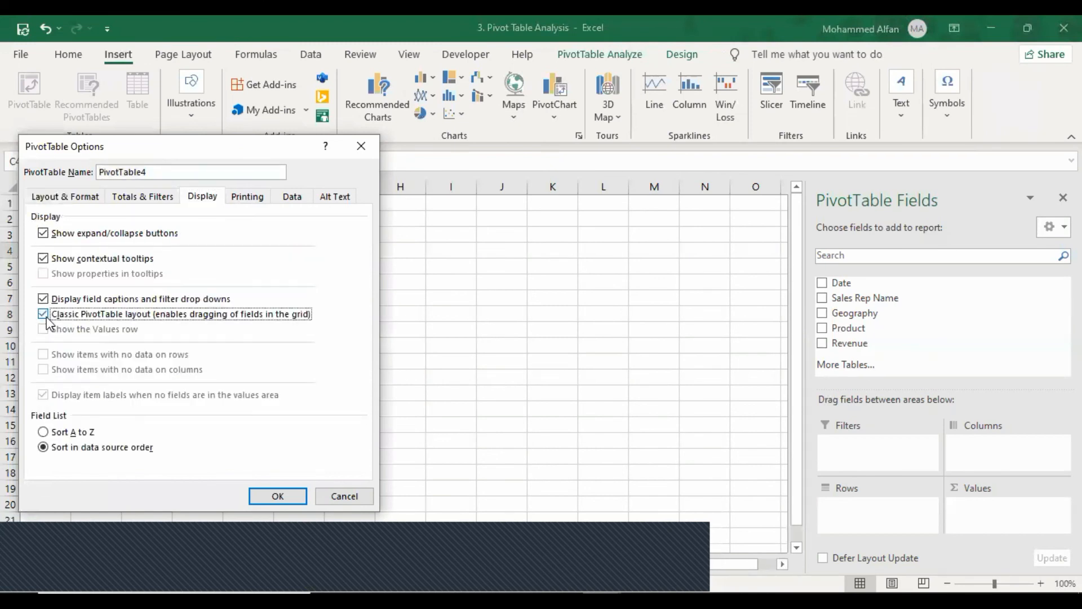
pyautogui.click(292, 495)
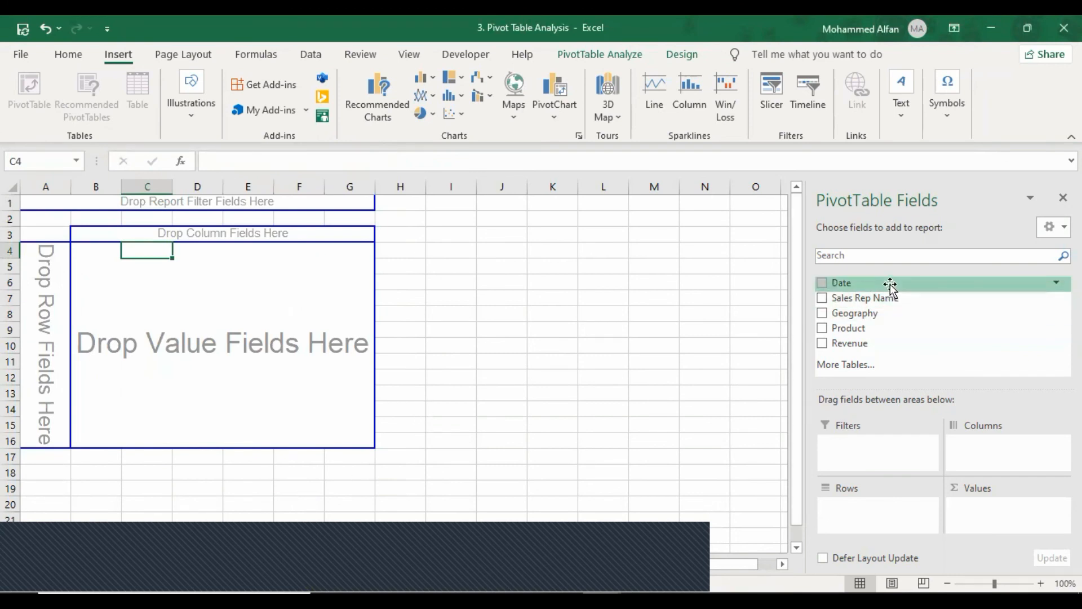
# Add Date as the row field and Revenue as the summed value field, and look through the daily rows
pyautogui.moveTo(890, 285); pyautogui.dragTo(53, 282)
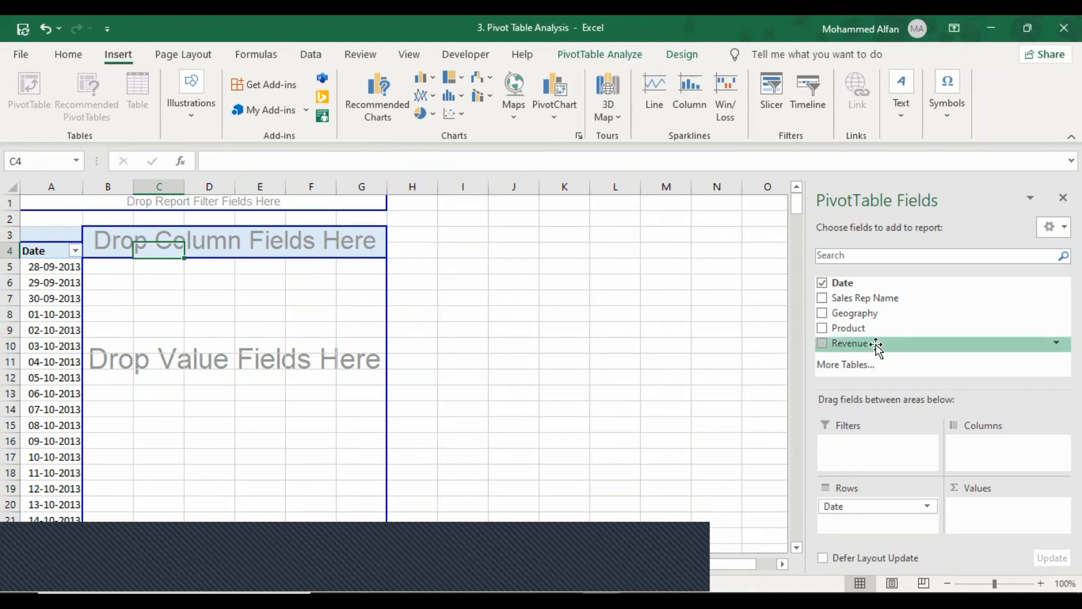
pyautogui.moveTo(876, 345); pyautogui.dragTo(1009, 522)
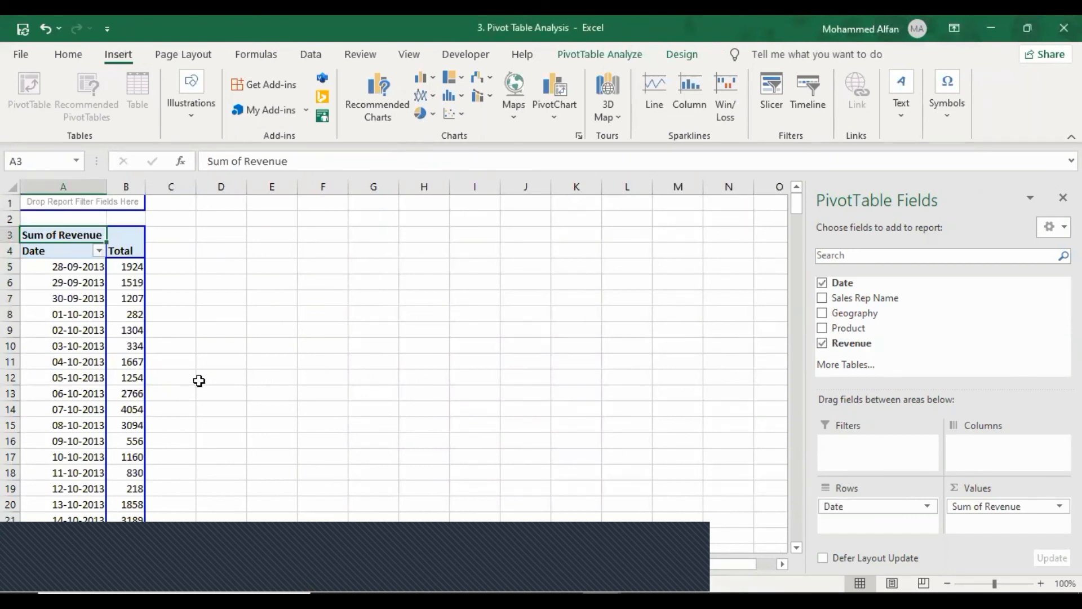
pyautogui.scroll(-6, 199, 381)
pyautogui.scroll(-4, 199, 381)
pyautogui.scroll(10, 199, 380)
# Group the PivotTable's Date row field by days, with 150 days in each group
pyautogui.click(53, 300)
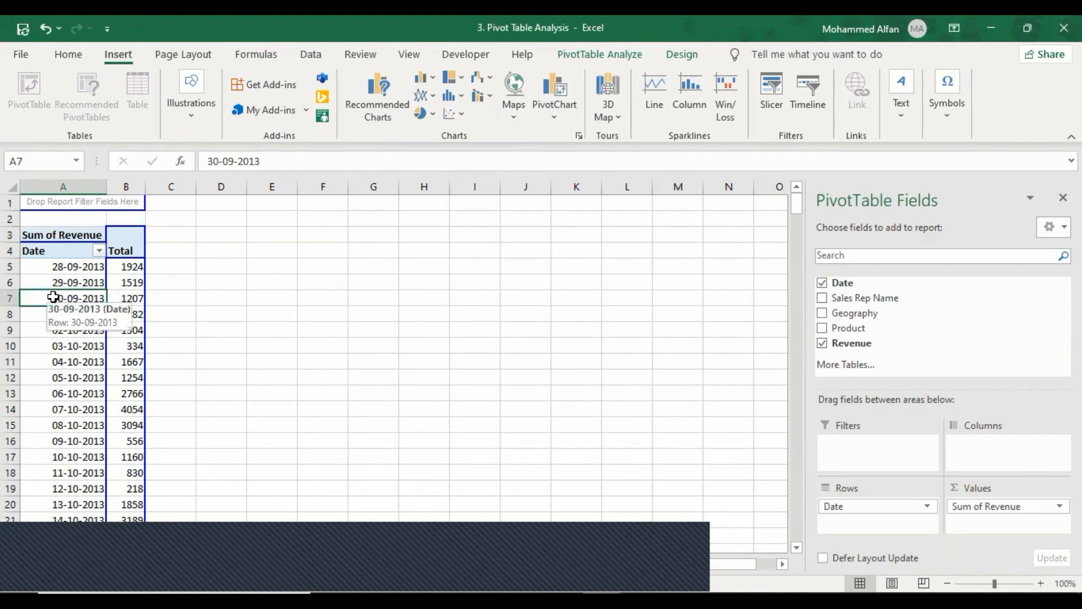
pyautogui.rightClick(55, 300)
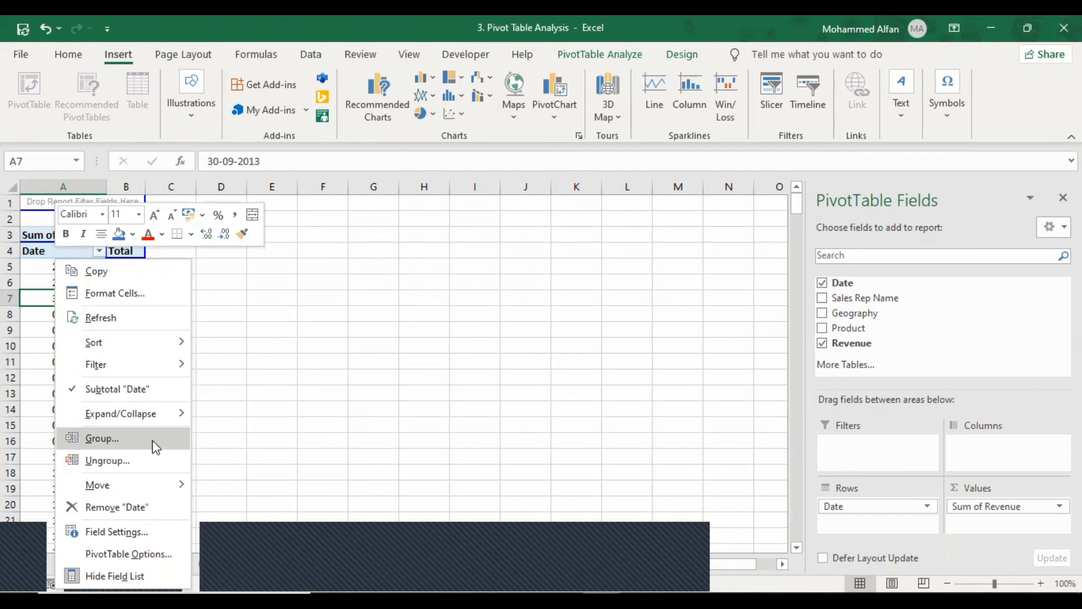
pyautogui.click(152, 441)
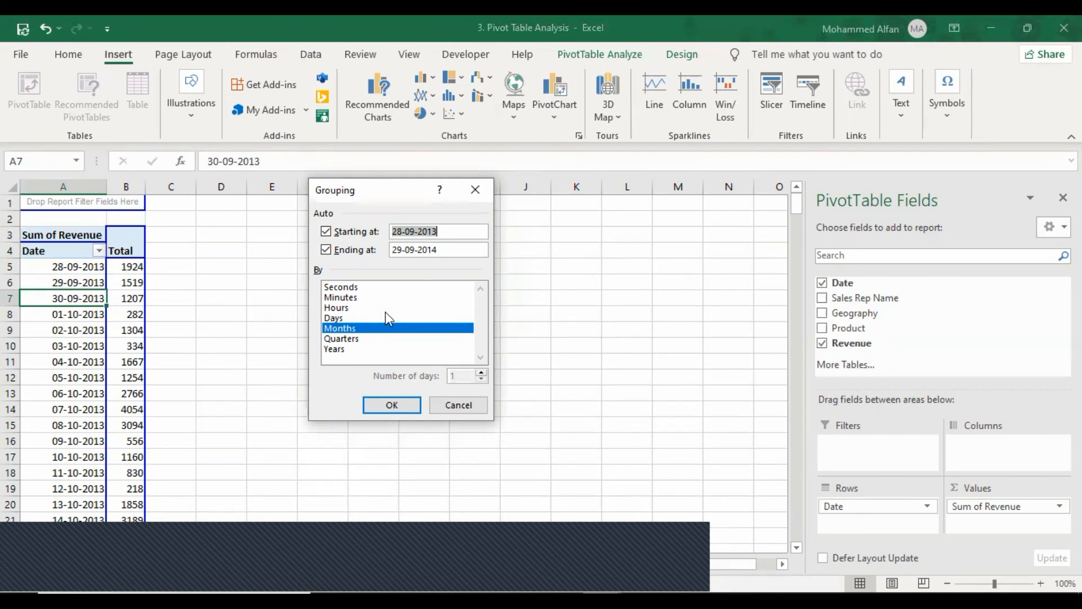
pyautogui.click(345, 319)
pyautogui.click(345, 327)
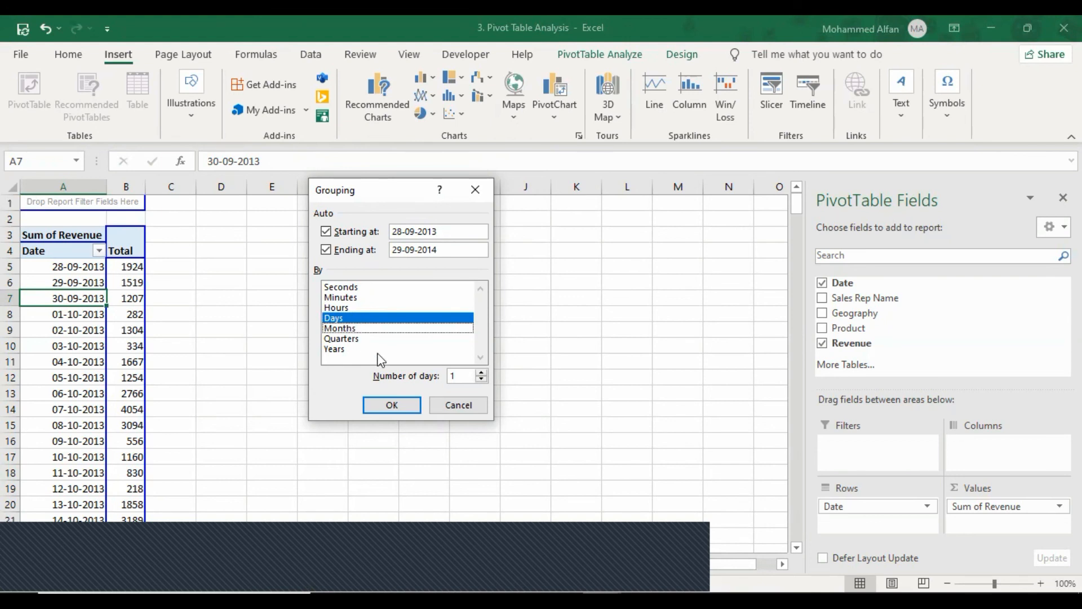
pyautogui.click(452, 377)
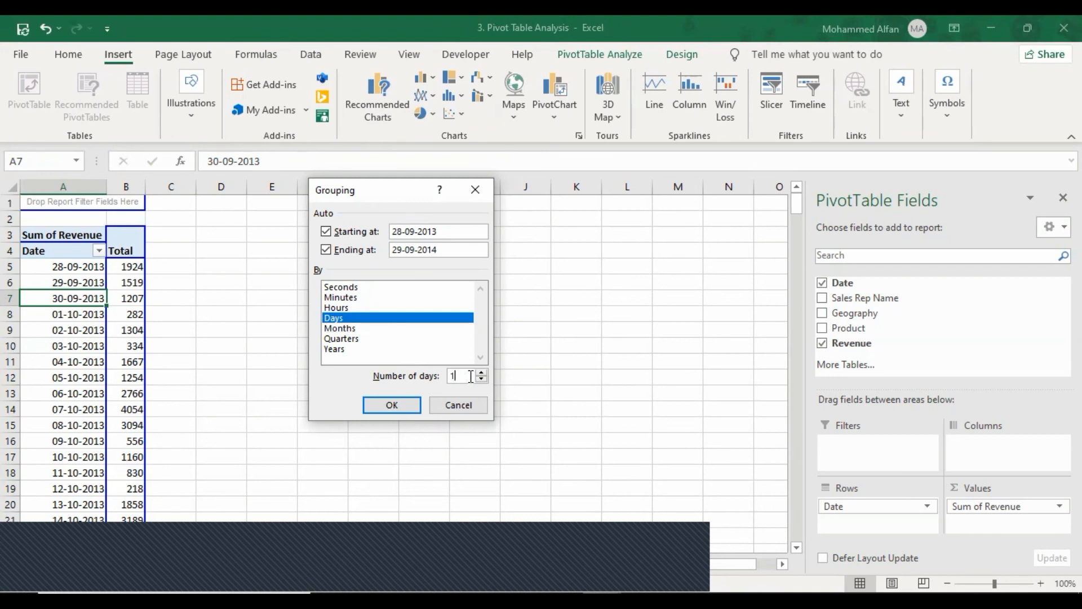
pyautogui.write('50')
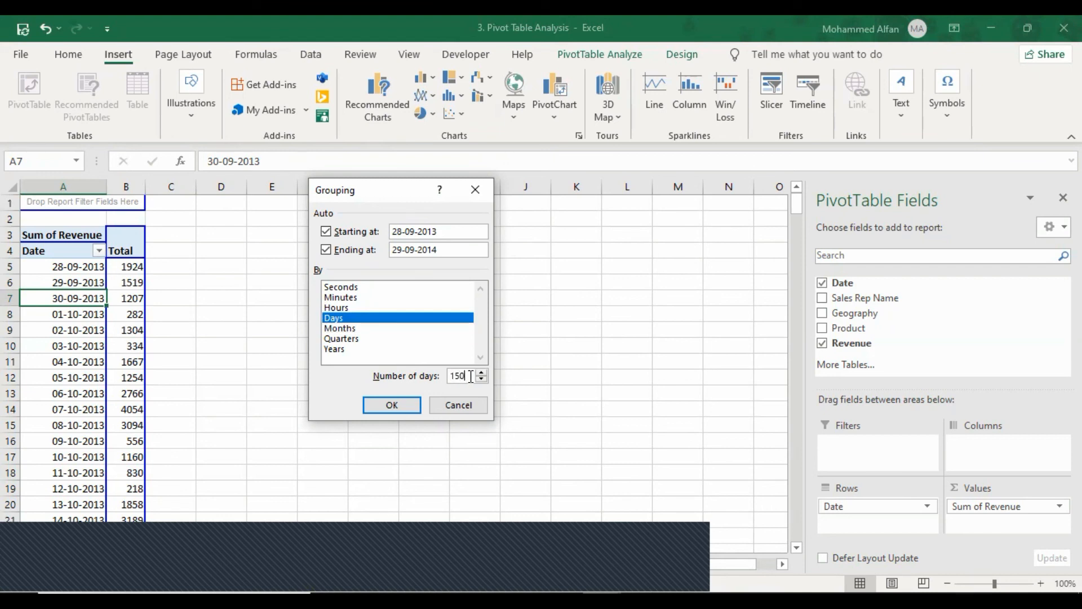
pyautogui.click(391, 407)
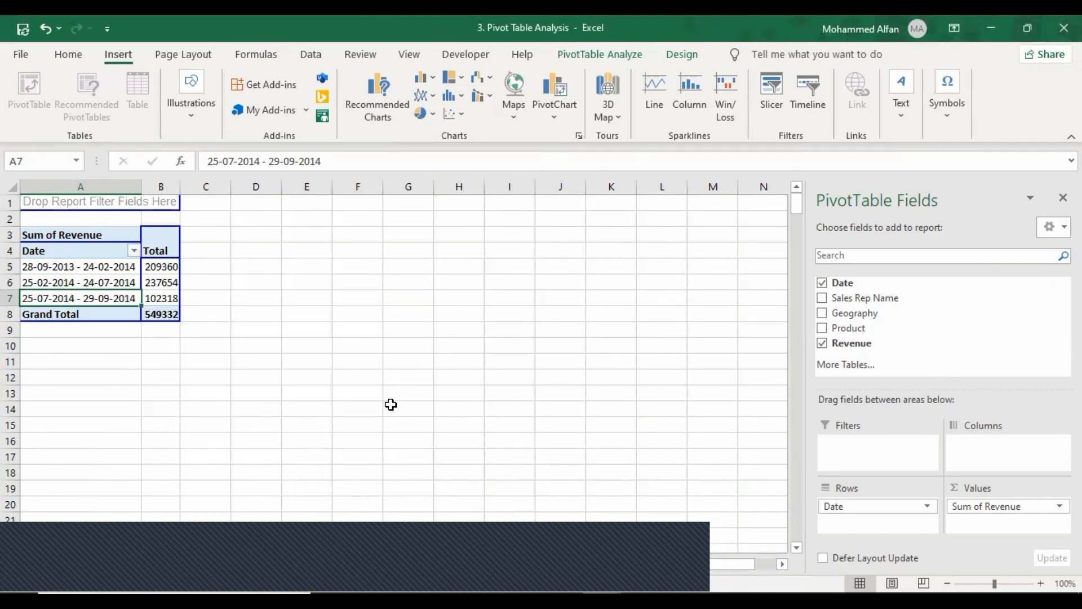
# Regroup the PivotTable's Date field by quarters and years
pyautogui.rightClick(91, 281)
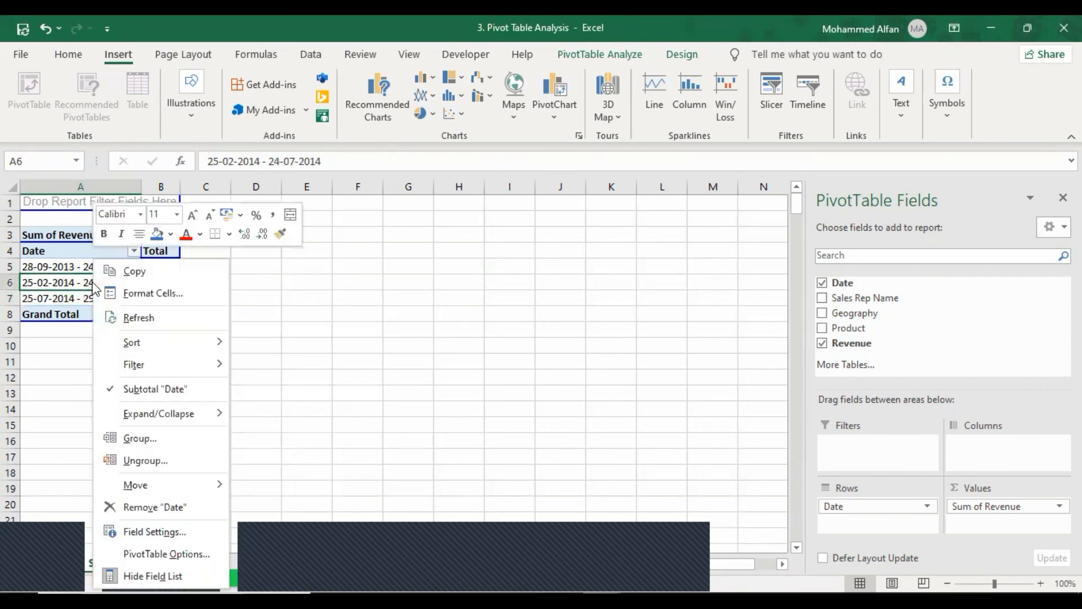
pyautogui.click(176, 437)
pyautogui.moveTo(161, 317); pyautogui.dragTo(465, 230)
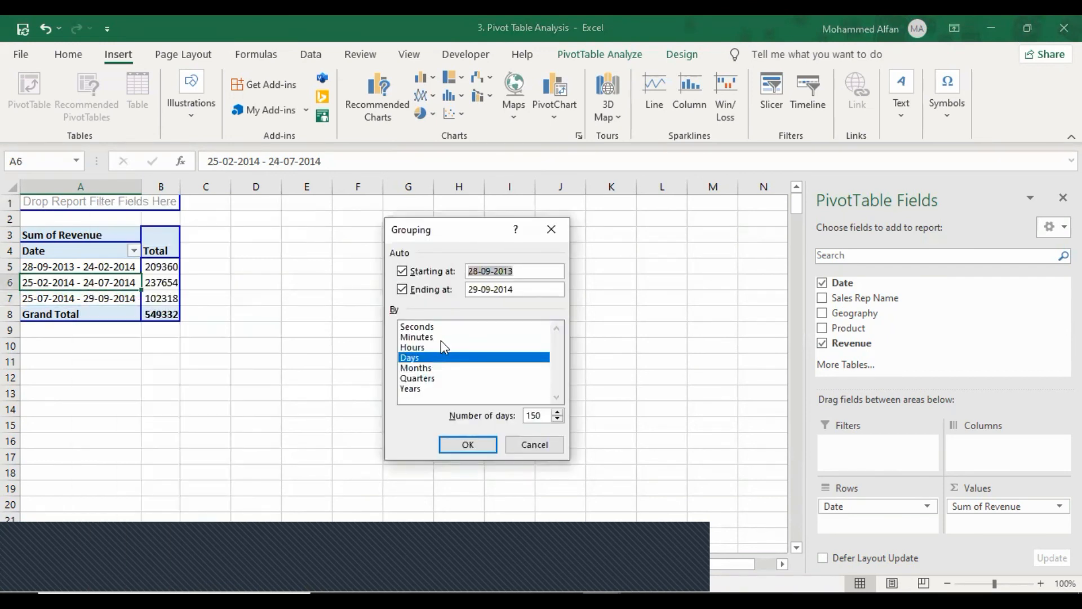
pyautogui.click(430, 361)
pyautogui.click(431, 378)
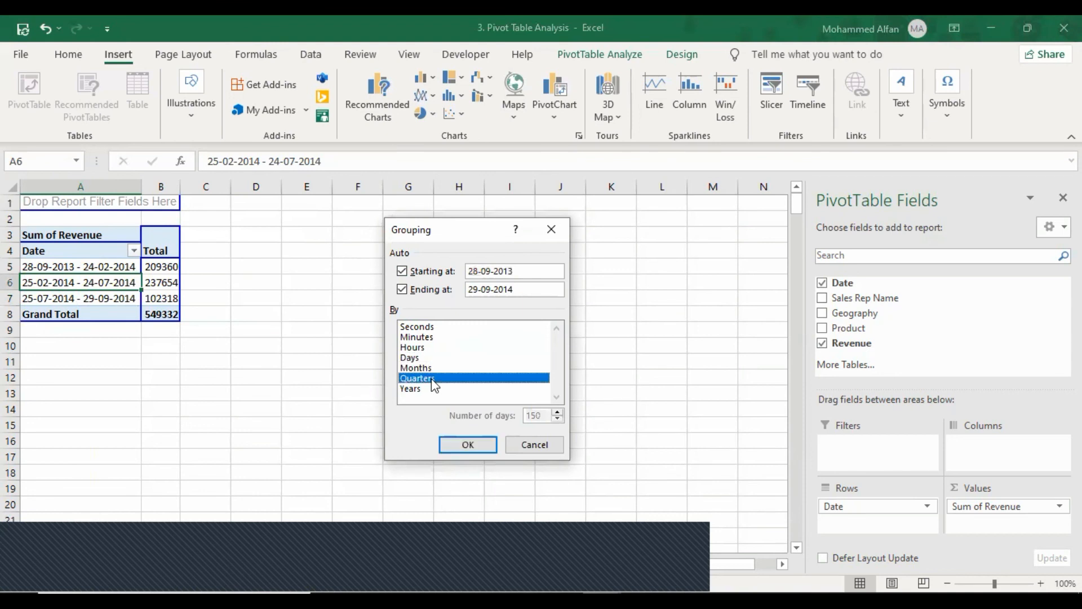
pyautogui.click(424, 386)
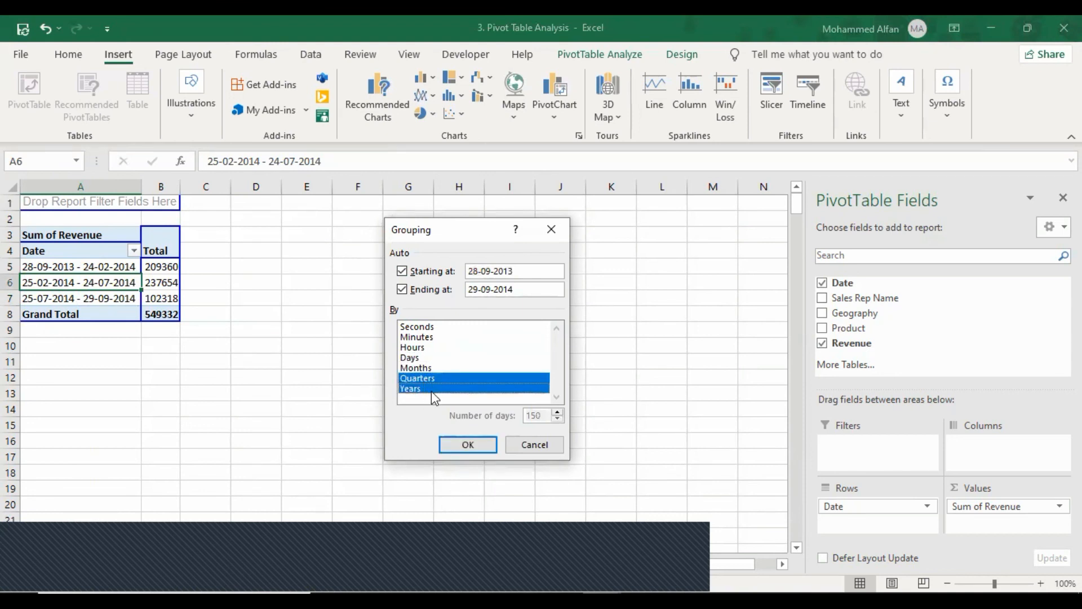
pyautogui.click(480, 446)
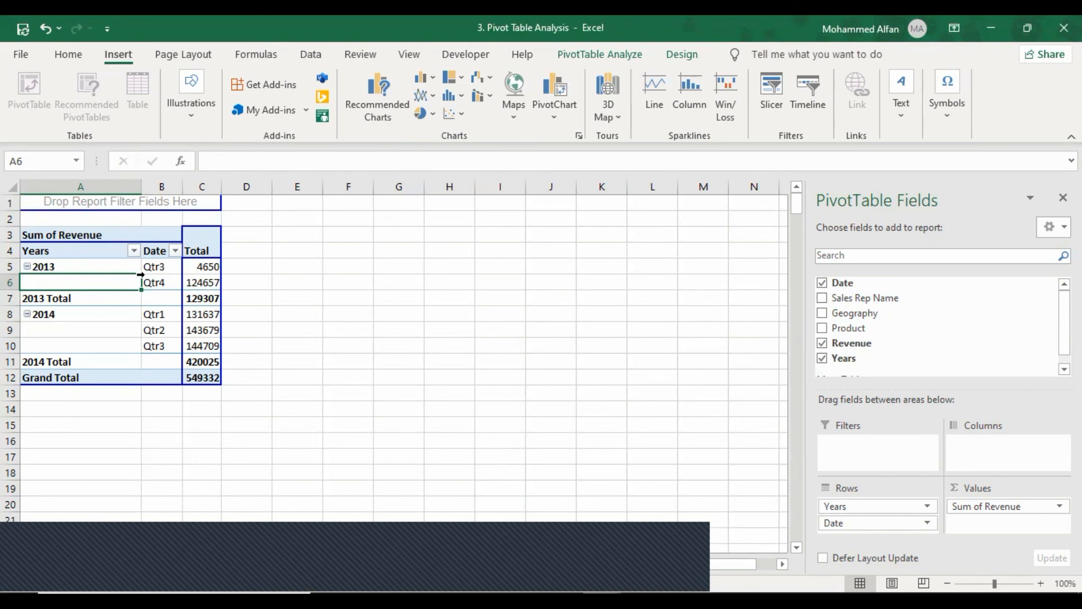
# Insert a pie PivotChart from the grouped revenue PivotTable and place it in the empty area beside the table
pyautogui.click(163, 314)
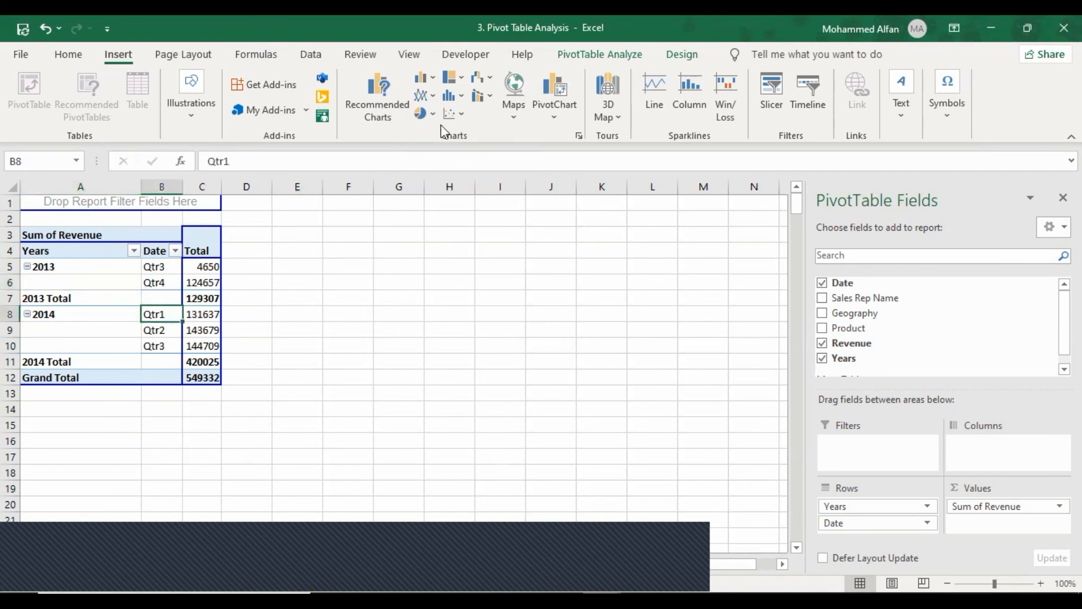
pyautogui.click(432, 115)
pyautogui.click(440, 169)
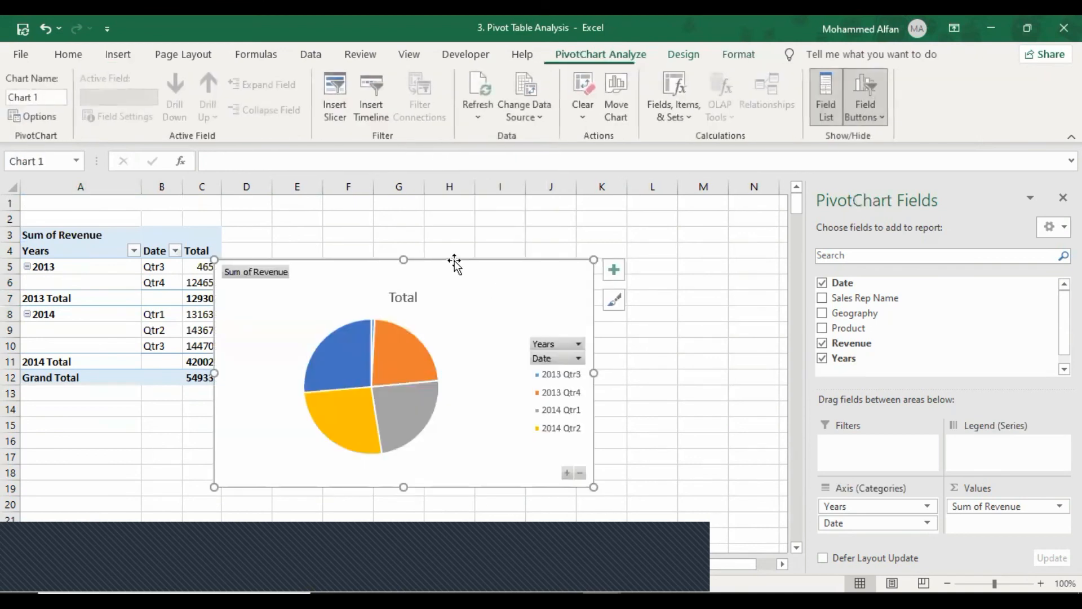
pyautogui.moveTo(576, 246); pyautogui.dragTo(572, 235)
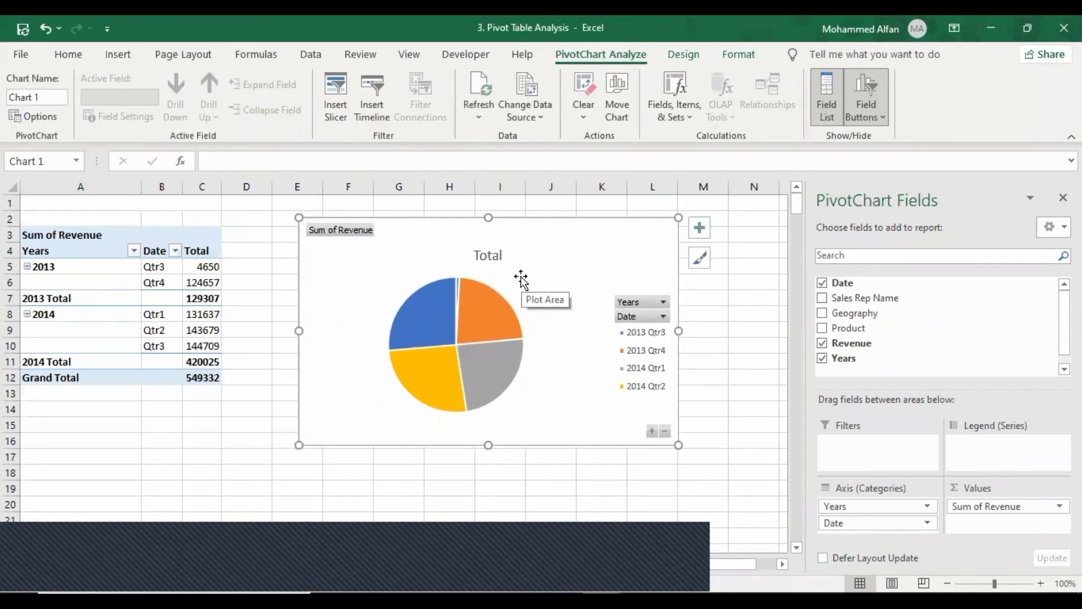
pyautogui.moveTo(586, 282); pyautogui.dragTo(538, 280)
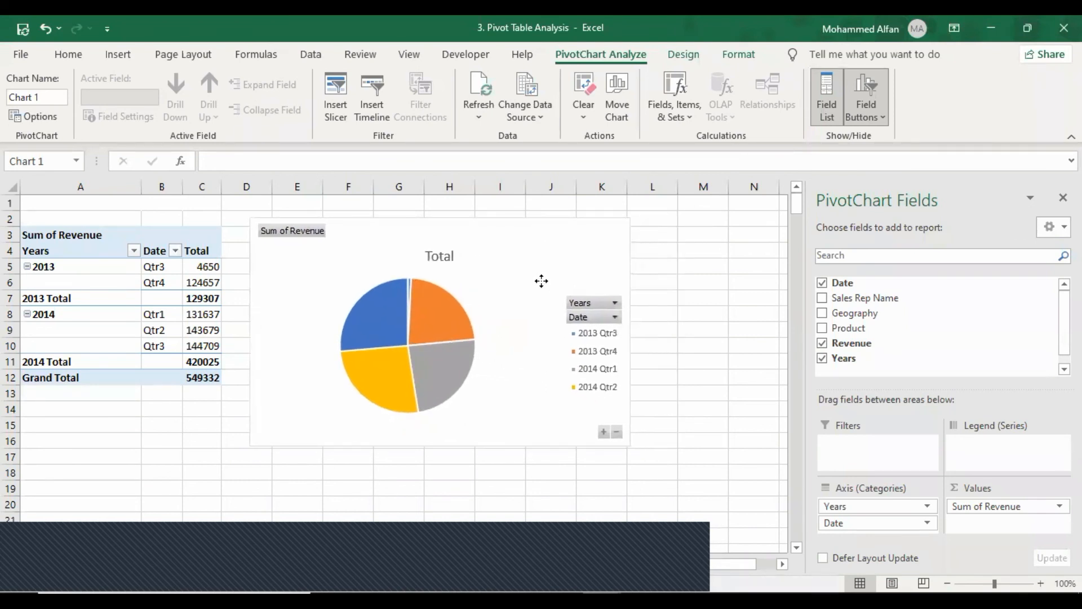
# Filter the Years field of the pie PivotChart and its PivotTable to show only 2013
pyautogui.click(609, 302)
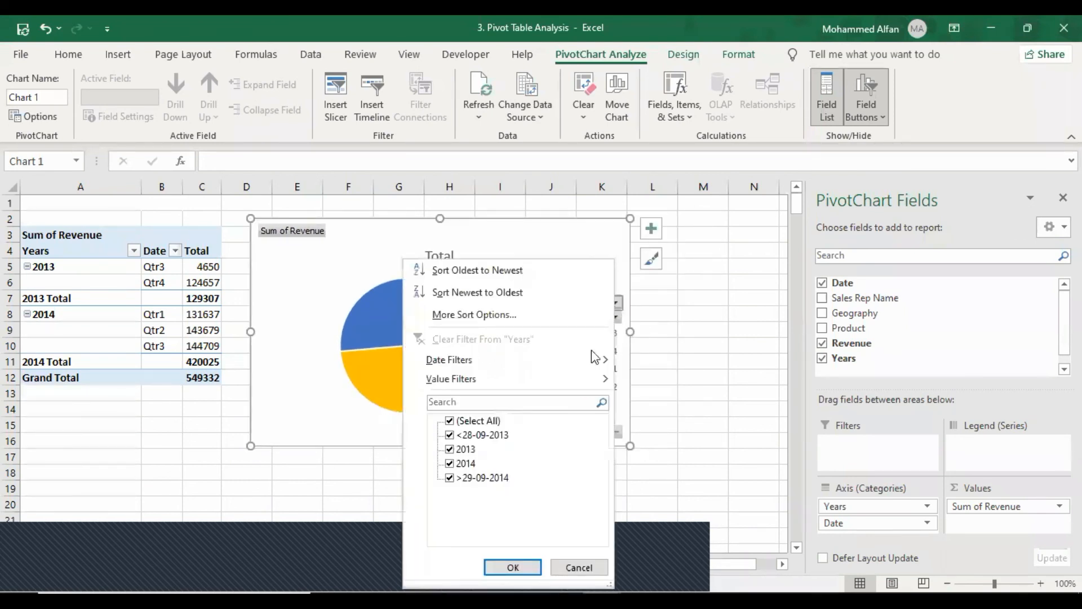
pyautogui.click(576, 570)
pyautogui.moveTo(512, 249); pyautogui.dragTo(536, 248)
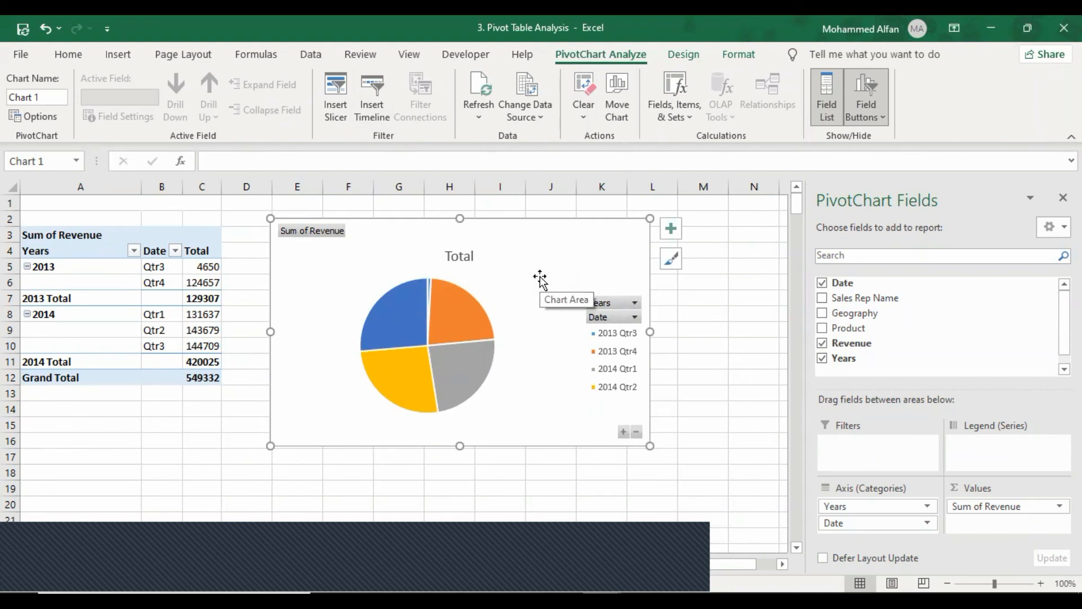
pyautogui.click(635, 303)
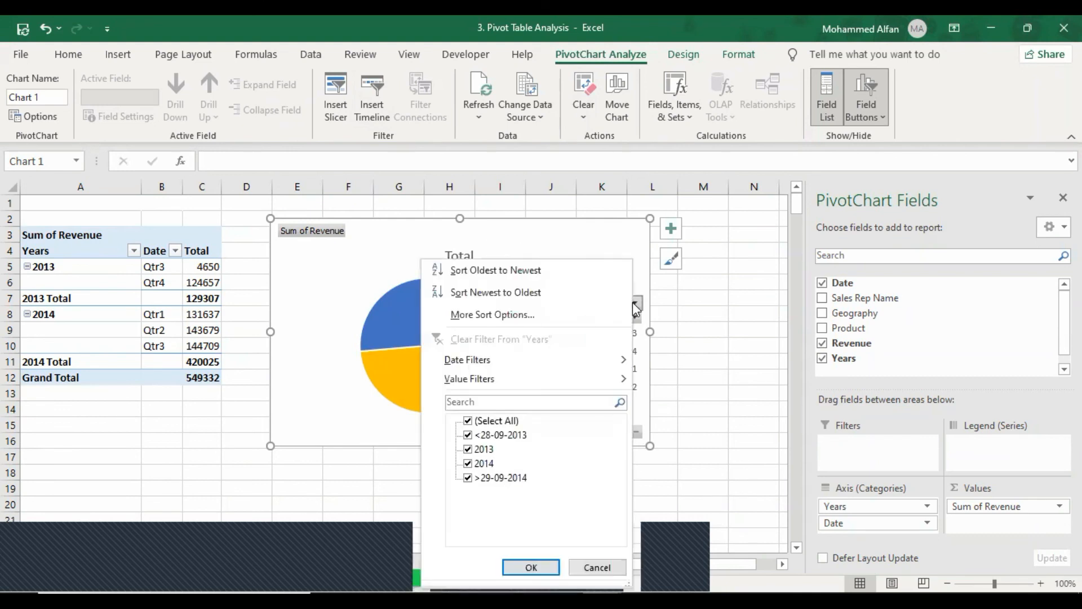
pyautogui.click(468, 421)
pyautogui.click(468, 448)
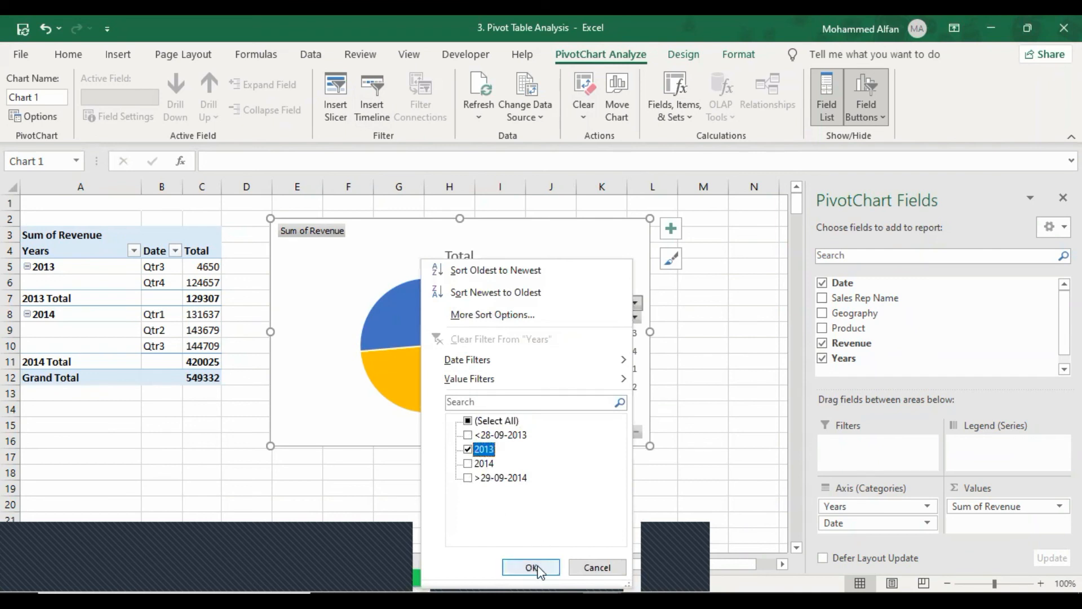
pyautogui.click(532, 567)
# Check the pie chart's Date and Years filter lists without changing them, and delete the chart
pyautogui.click(635, 336)
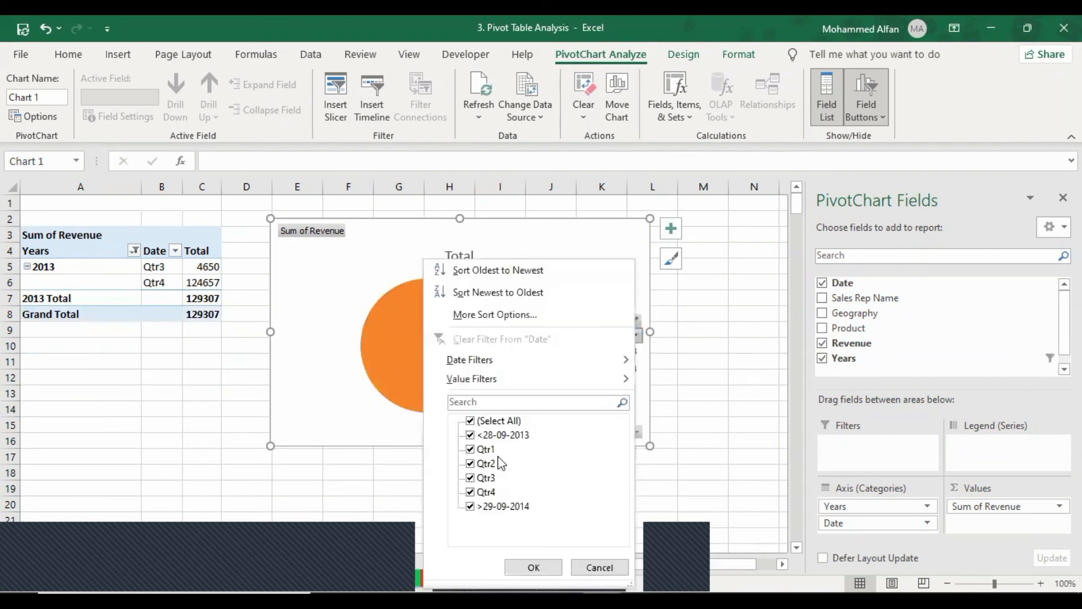
pyautogui.click(599, 567)
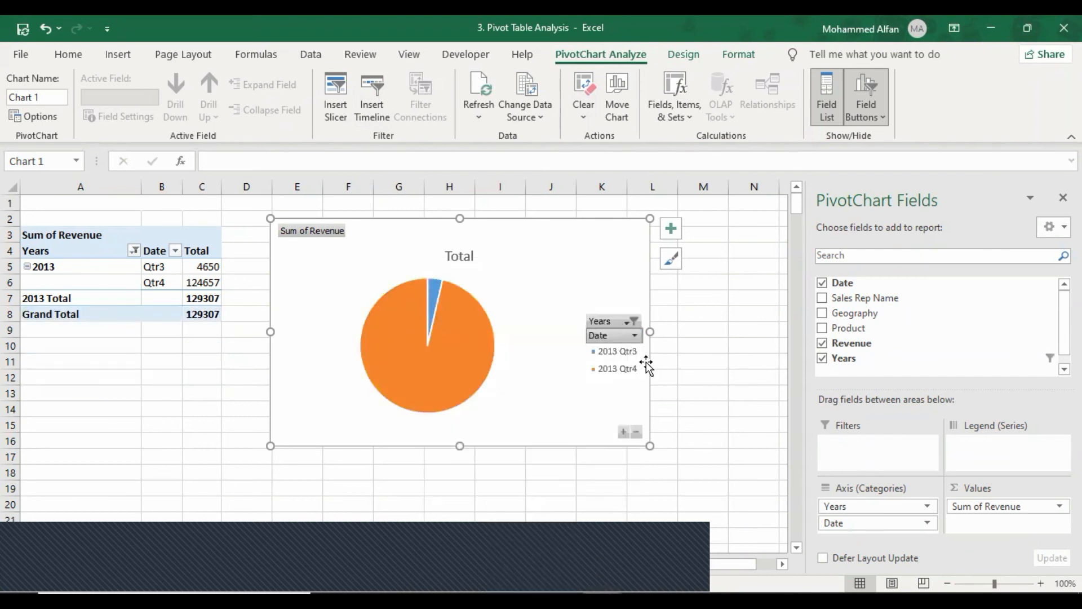
pyautogui.moveTo(556, 256); pyautogui.dragTo(562, 256)
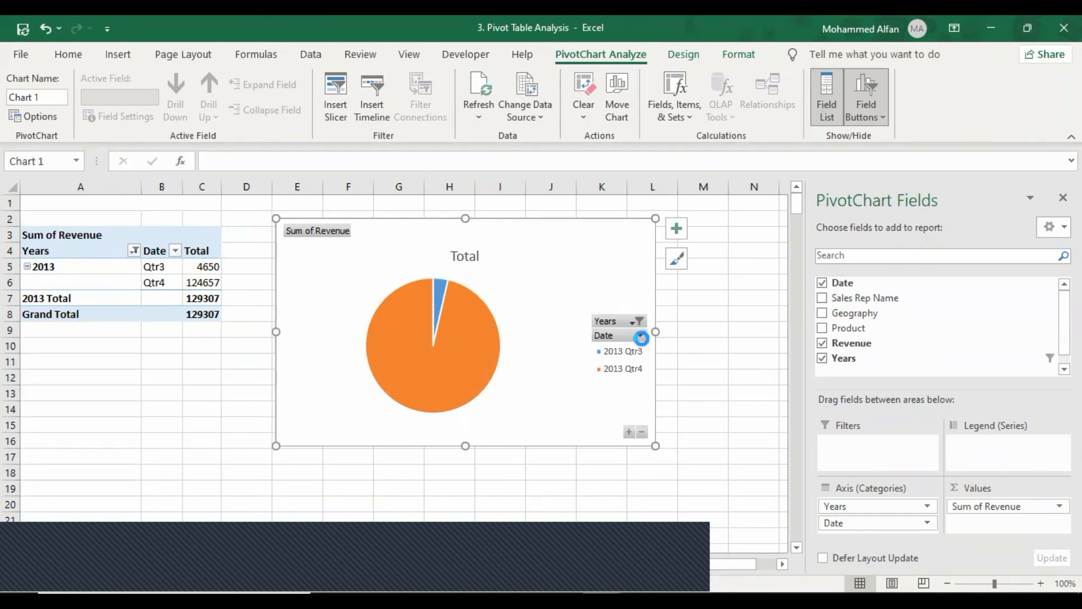
pyautogui.click(640, 336)
pyautogui.click(605, 567)
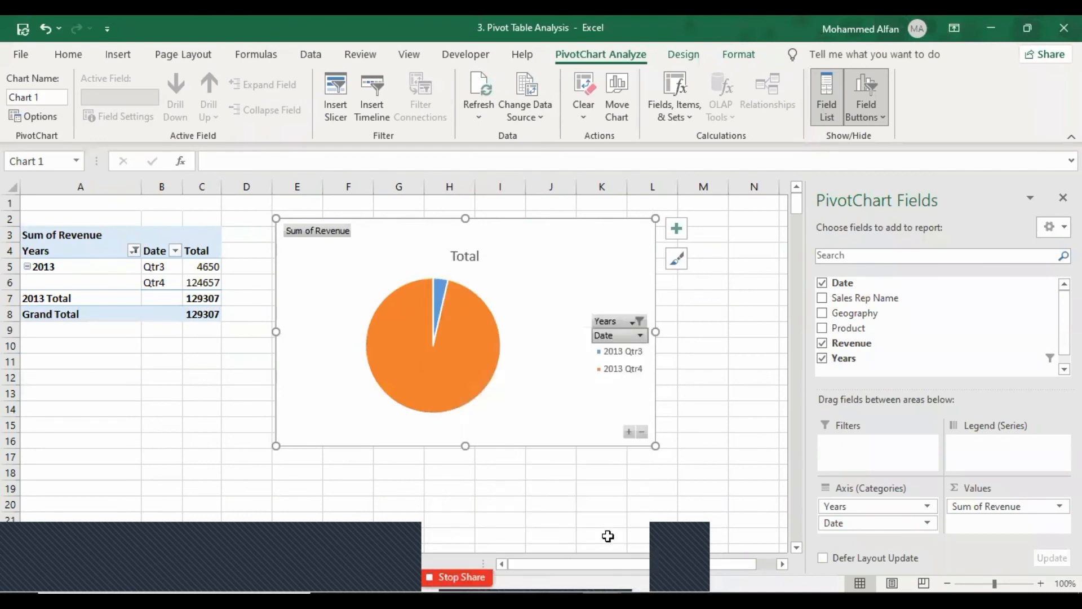
pyautogui.click(639, 322)
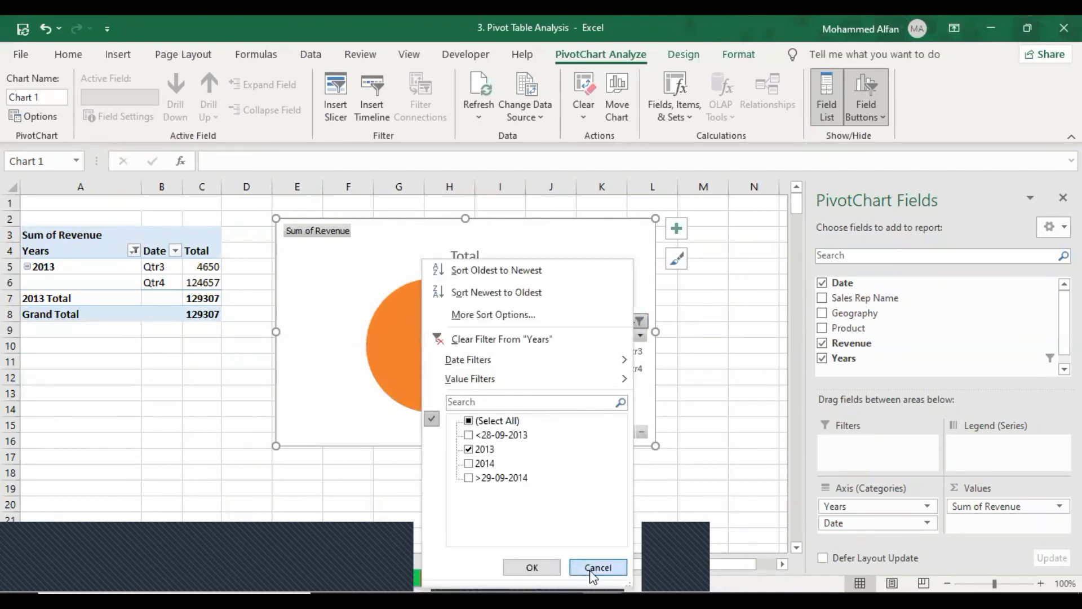
pyautogui.click(597, 567)
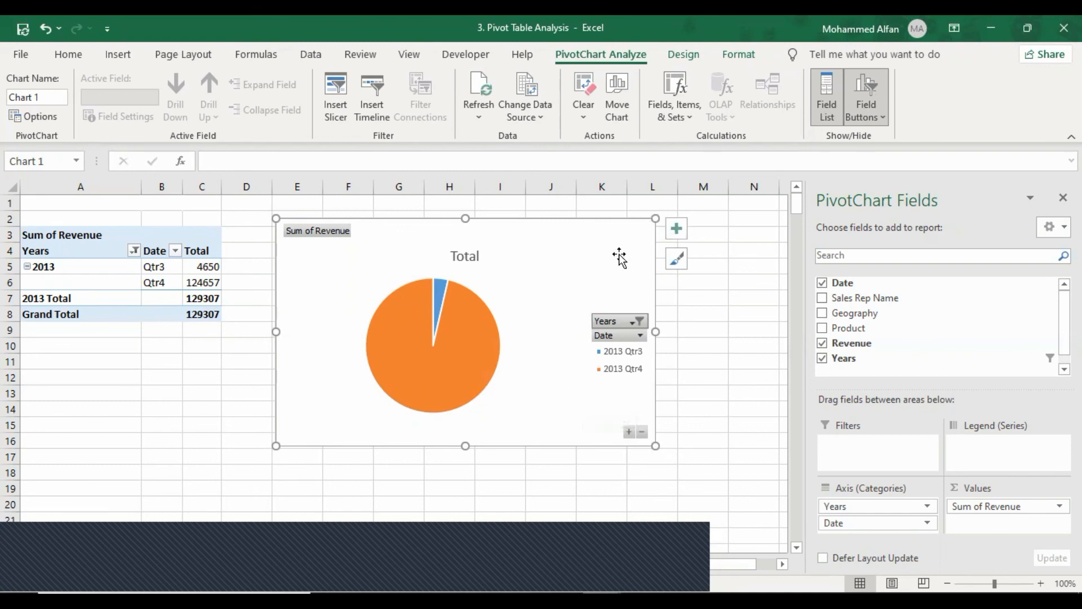
pyautogui.press('Delete')
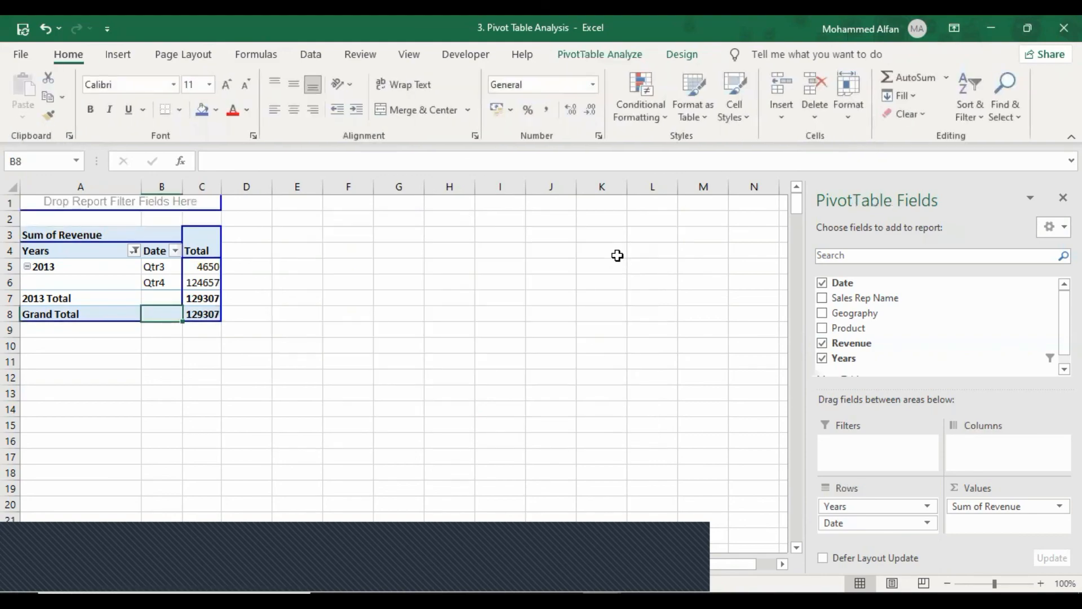
# Switch to the 05-09-2021 folder in File Explorer and bring up the Interactive dashboard Demo workbook
pyautogui.hotkey('alt', 'Tab')
pyautogui.hotkey('alt', 'Tab')
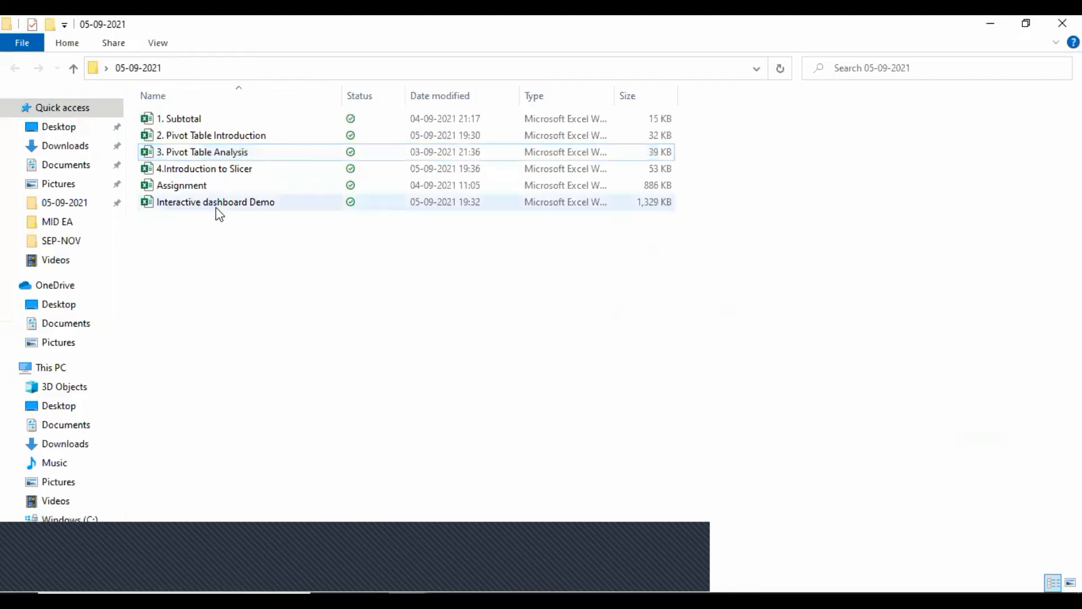
pyautogui.click(218, 207)
pyautogui.hotkey('alt', 'Tab')
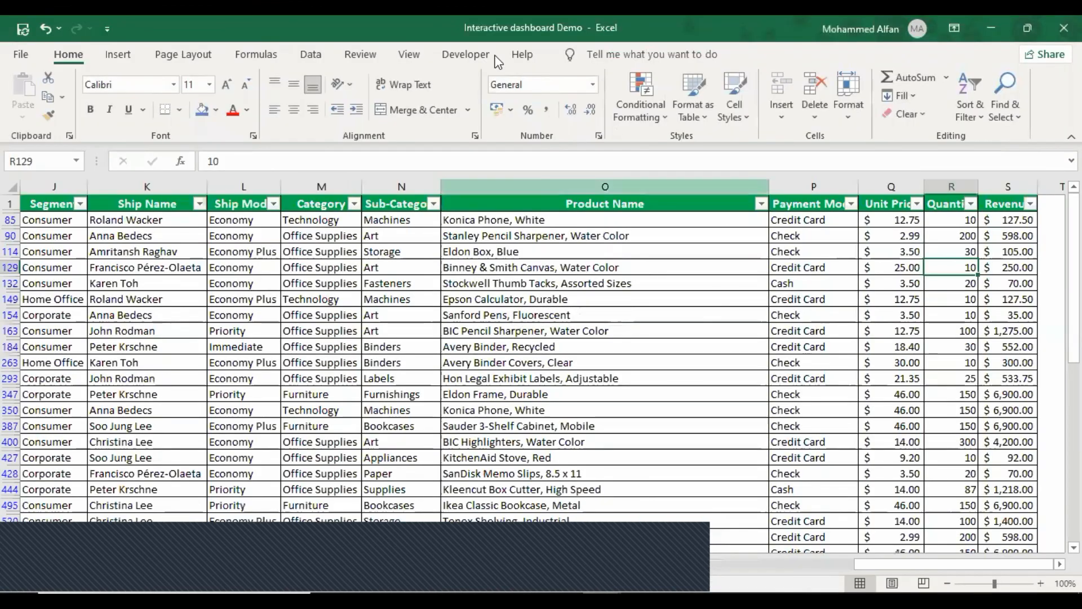
# Look through the dashboard workbook's sheets, including the source order data and the summary PivotTables
pyautogui.click(215, 564)
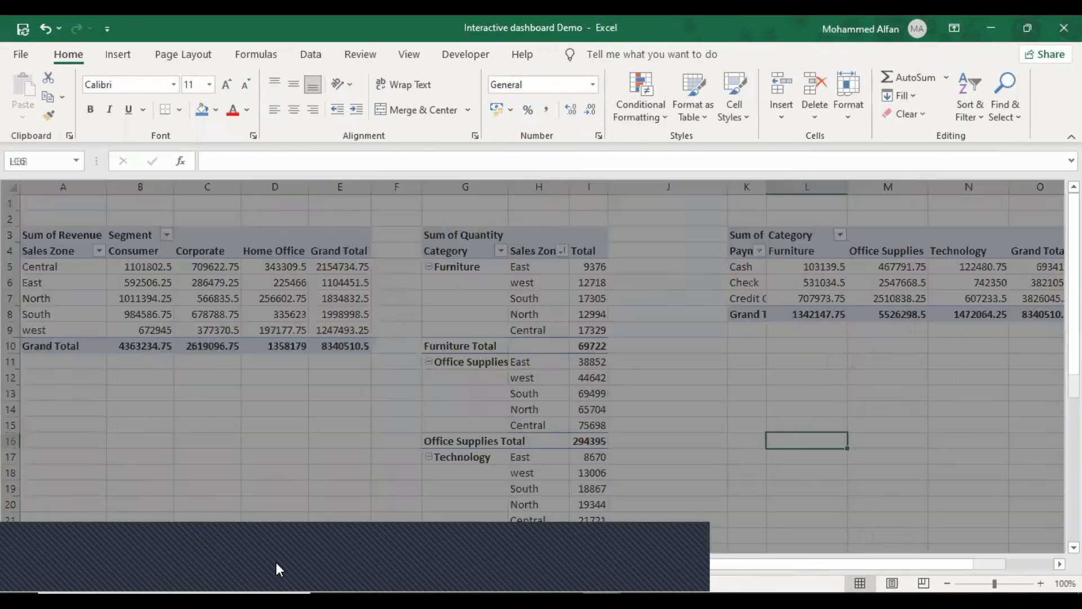
pyautogui.click(275, 562)
pyautogui.click(114, 568)
pyautogui.click(174, 567)
pyautogui.click(242, 564)
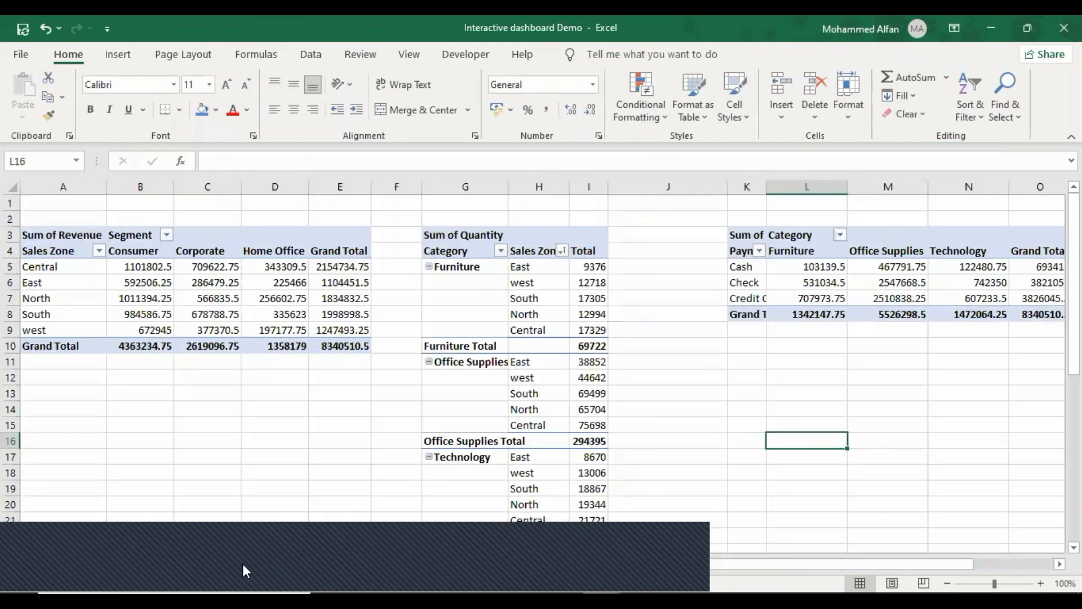
pyautogui.click(243, 565)
pyautogui.click(114, 568)
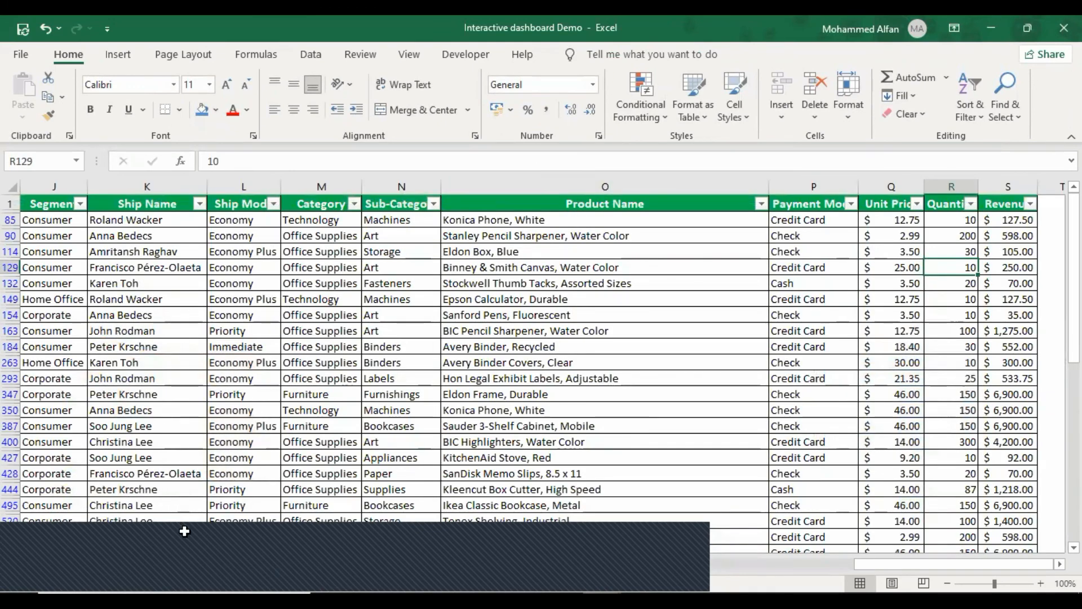
# Examine the PivotTable sheet, including the table of revenue by sales zone and segment, against the source data
pyautogui.click(241, 565)
pyautogui.click(195, 564)
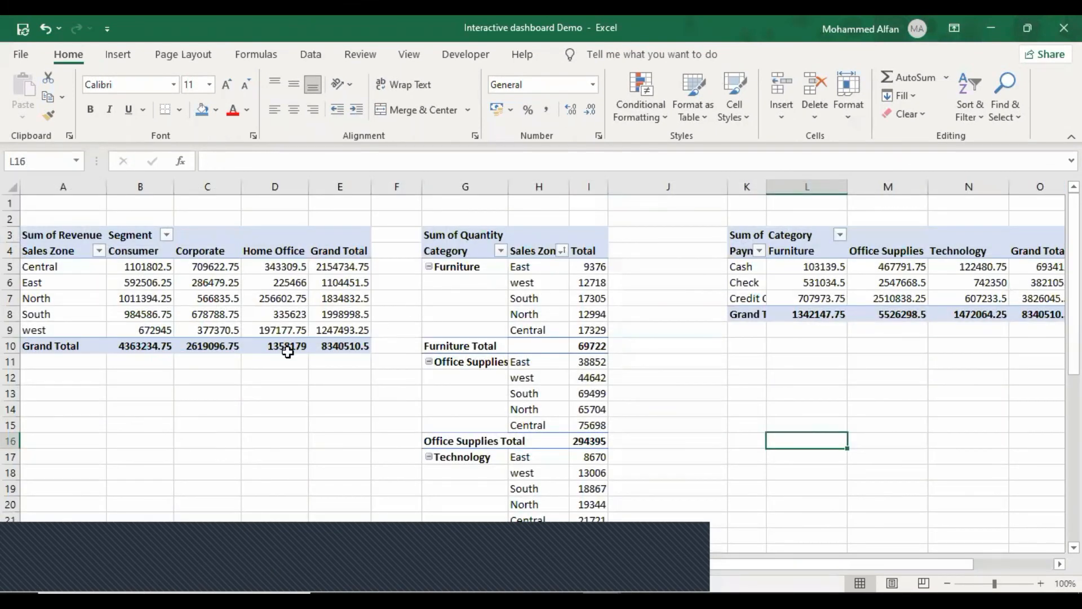
pyautogui.moveTo(287, 352)
pyautogui.click(127, 563)
pyautogui.click(179, 565)
pyautogui.click(237, 410)
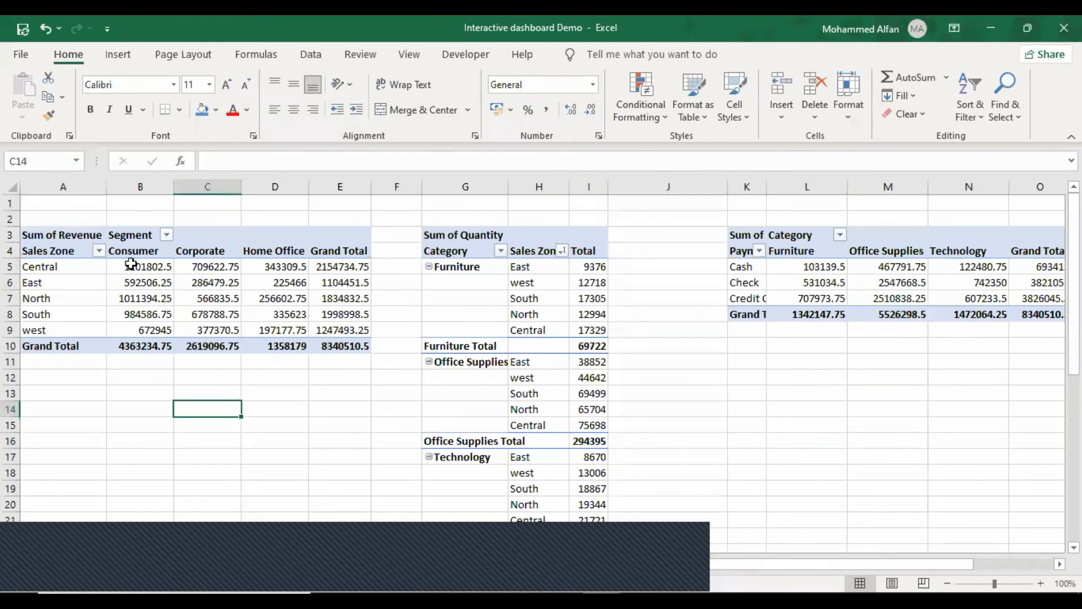
pyautogui.click(49, 235)
pyautogui.click(206, 392)
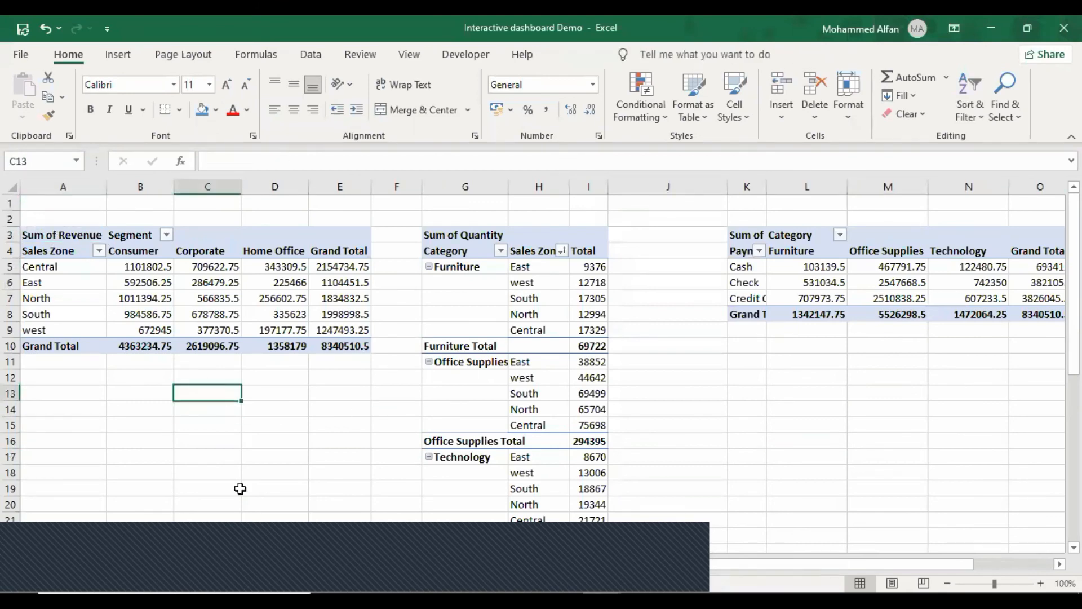
# Compare the dashboard's charts and slicers with the PivotTables that feed them, including the lower part of the PivotTable sheet
pyautogui.click(253, 560)
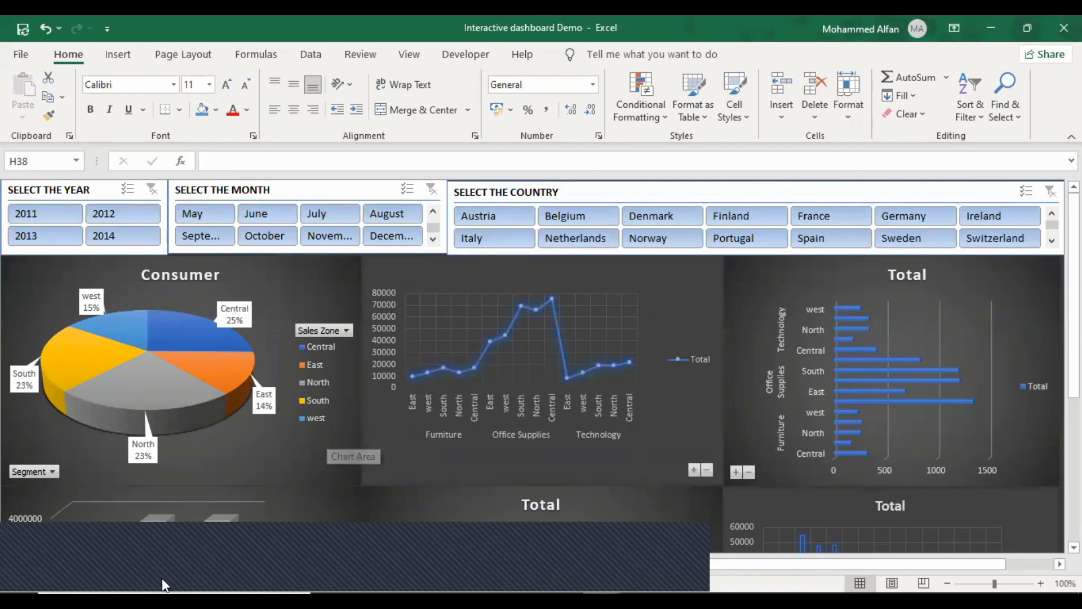
pyautogui.click(177, 566)
pyautogui.scroll(-11, 285, 389)
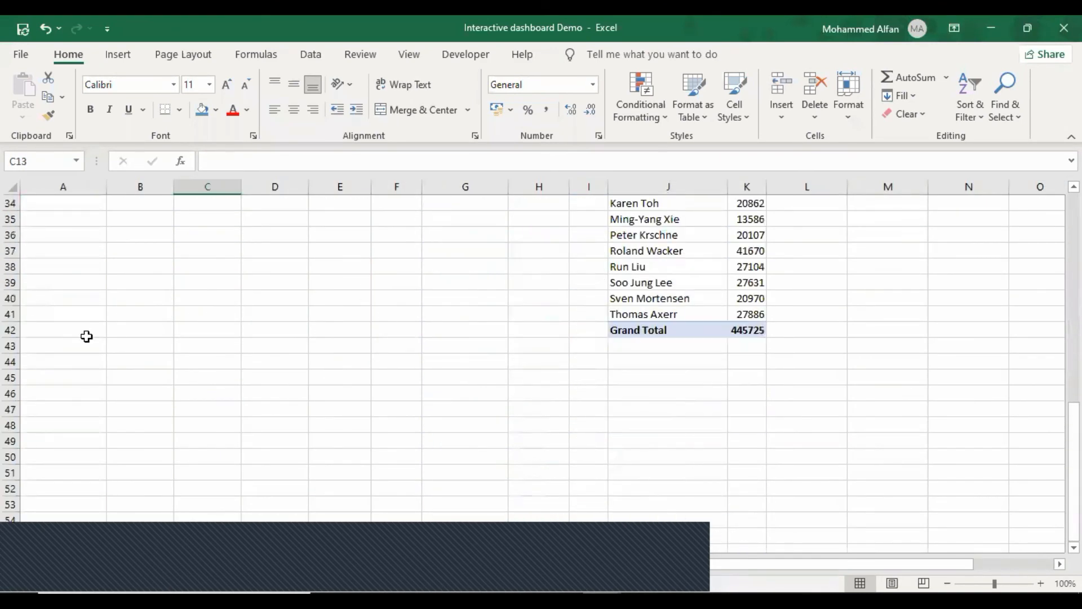
pyautogui.scroll(2, 336, 496)
# Filter the dashboard to the year 2012 and show May, June, July and August one month at a time
pyautogui.click(253, 566)
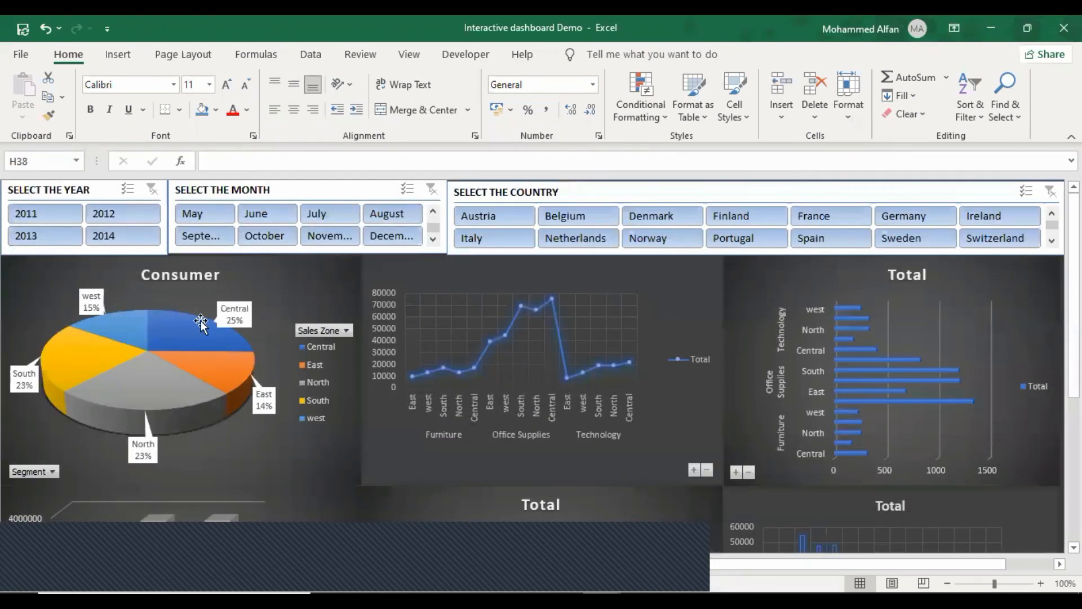
pyautogui.click(119, 213)
pyautogui.click(205, 218)
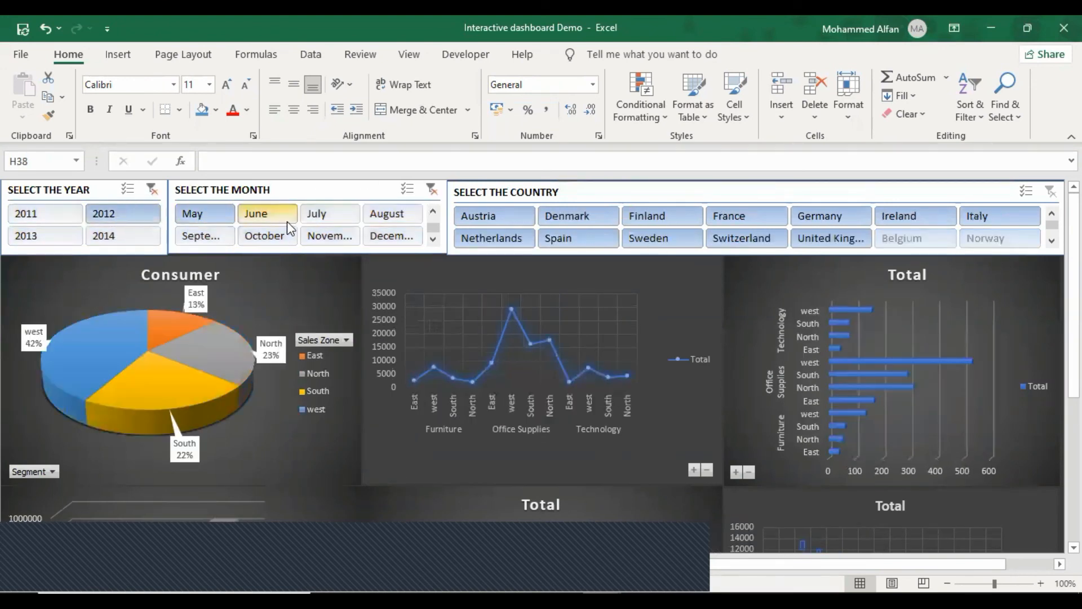
pyautogui.click(285, 219)
pyautogui.click(324, 218)
pyautogui.click(379, 216)
# Switch to the 2. Pivot Table Introduction workbook and look through the other open windows
pyautogui.hotkey('alt', 'Tab')
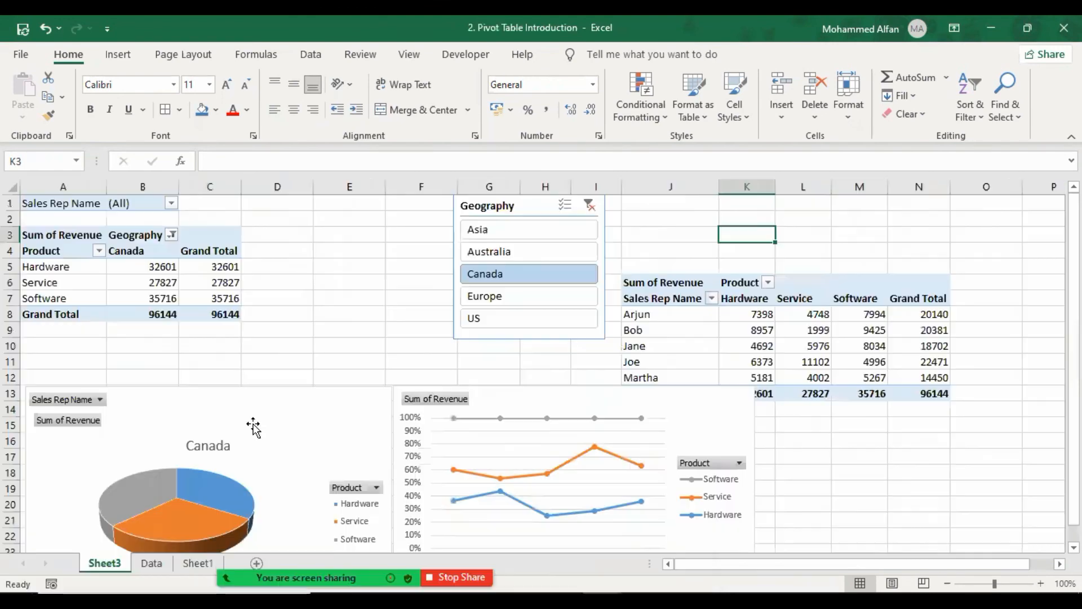
pyautogui.hotkey('alt', 'Tab')
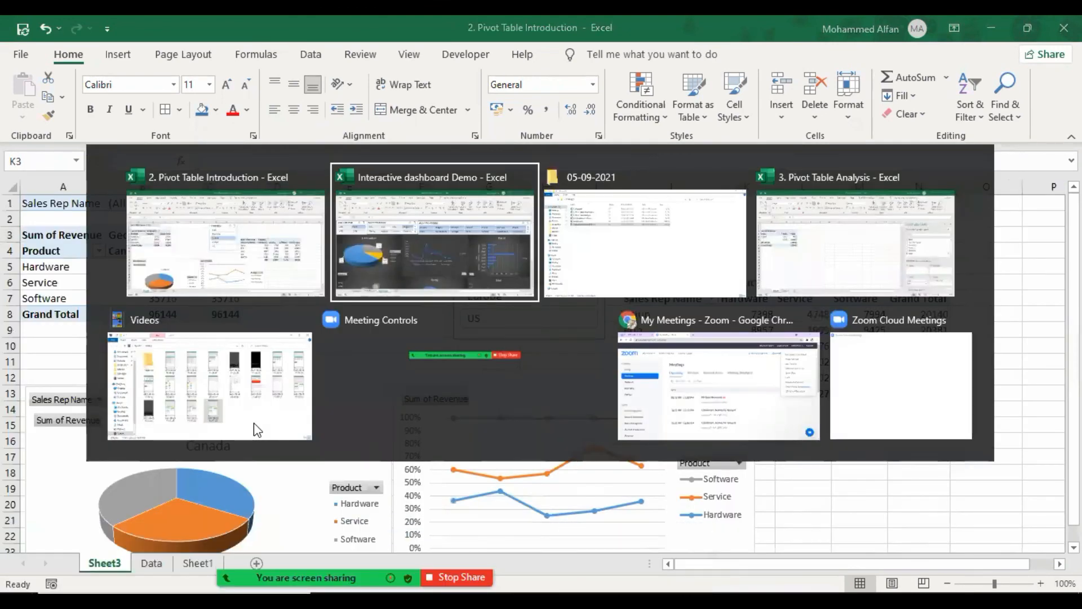
pyautogui.hotkey('alt', 'Tab')
pyautogui.hotkey('alt', 'Tab')
pyautogui.hotkey('alt', 'Tab')
pyautogui.hotkey('alt', 'Tab')
pyautogui.hotkey('alt', 'Tab')
pyautogui.hotkey('alt', 'Tab')
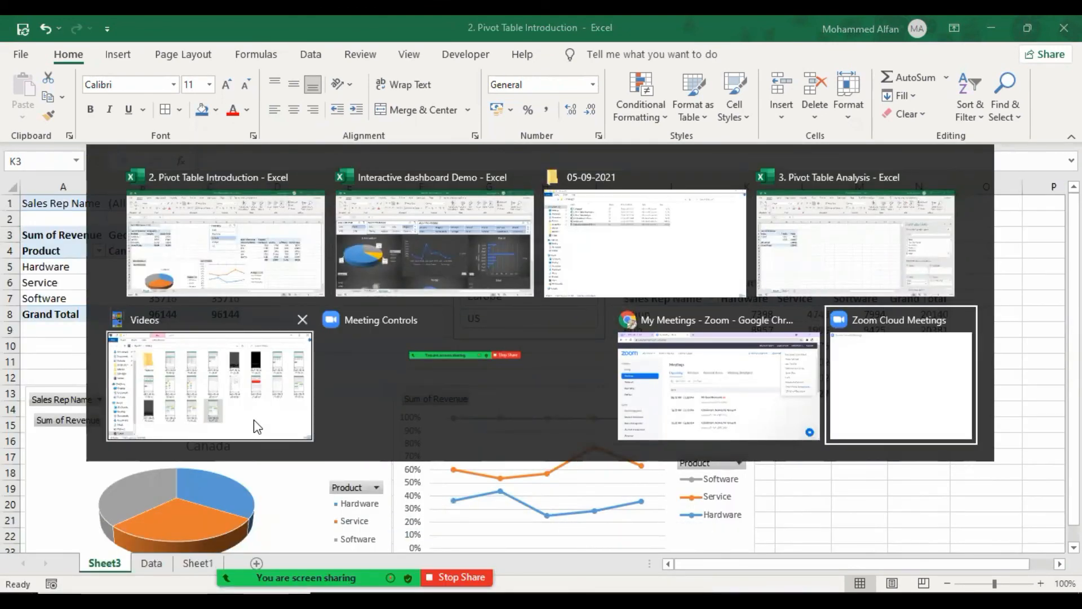
pyautogui.hotkey('alt', 'Tab')
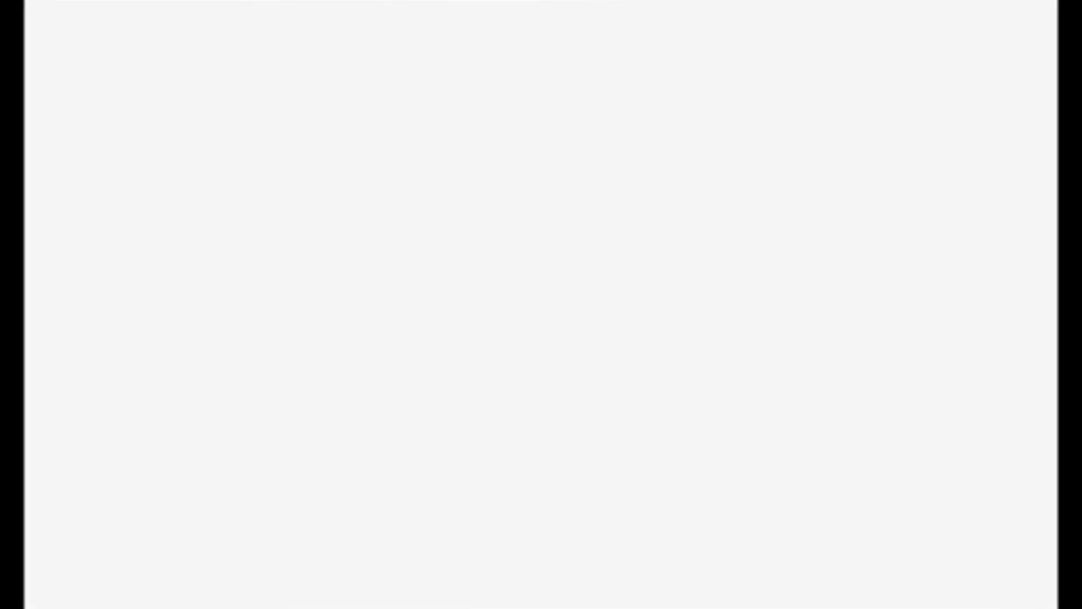